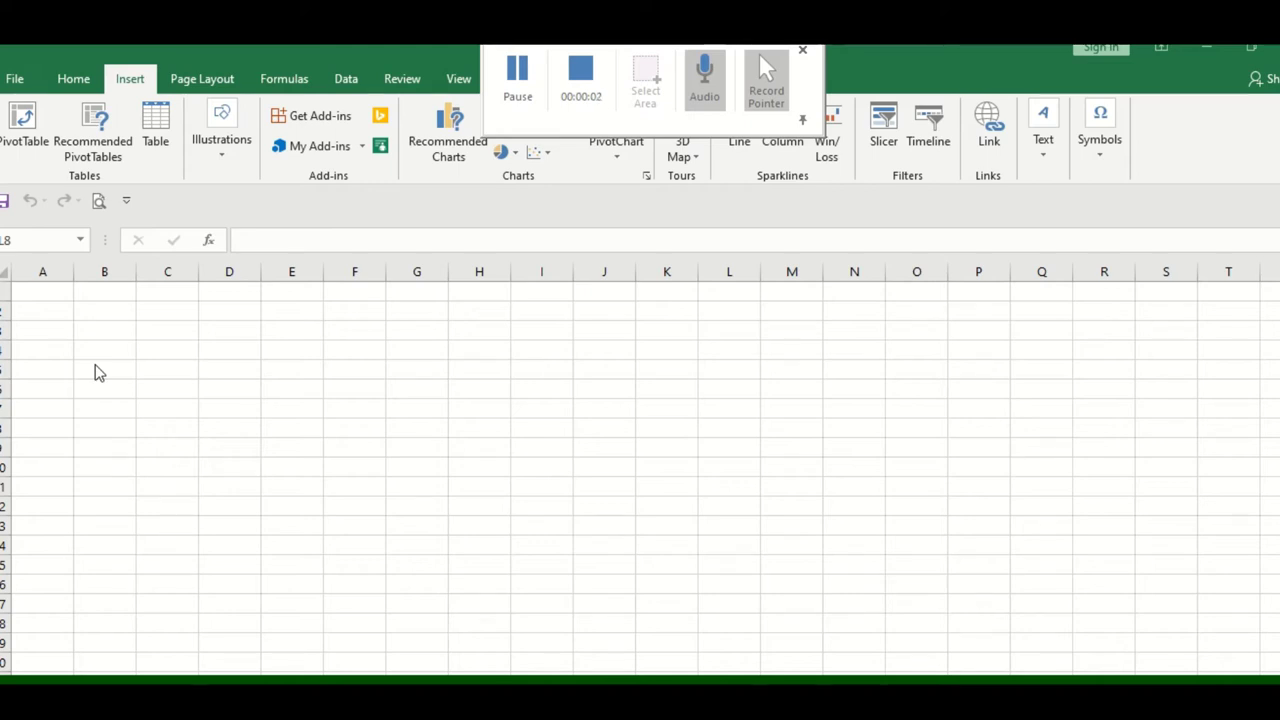
# Enter the headers Name, Sub, Sub2 and Total across A1:D1
pyautogui.click(97, 370)
pyautogui.click(97, 369)
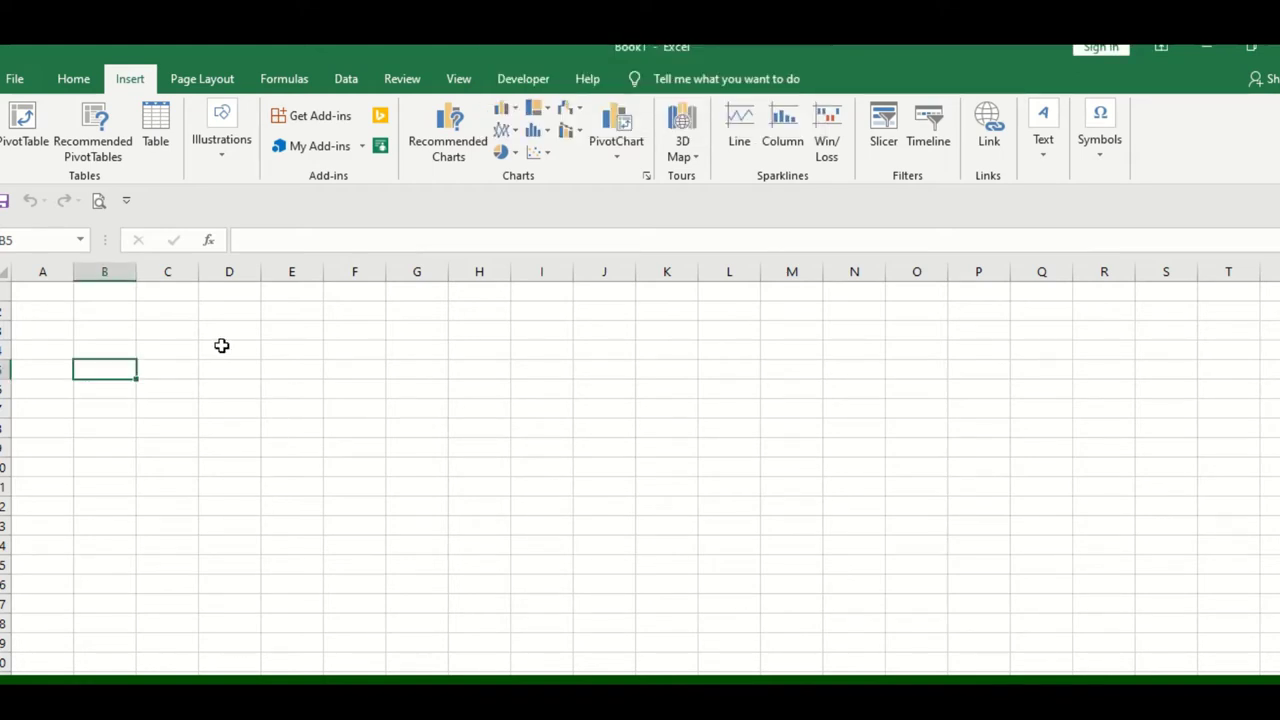
pyautogui.click(35, 290)
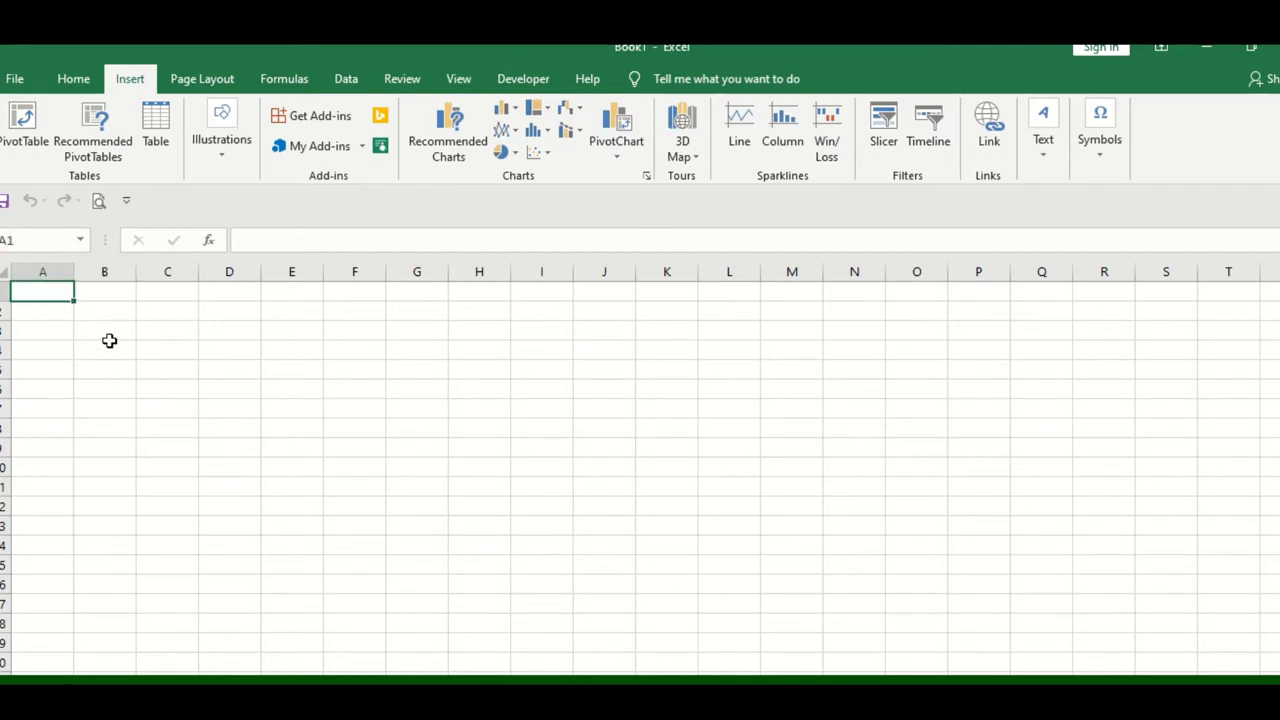
pyautogui.write('Na')
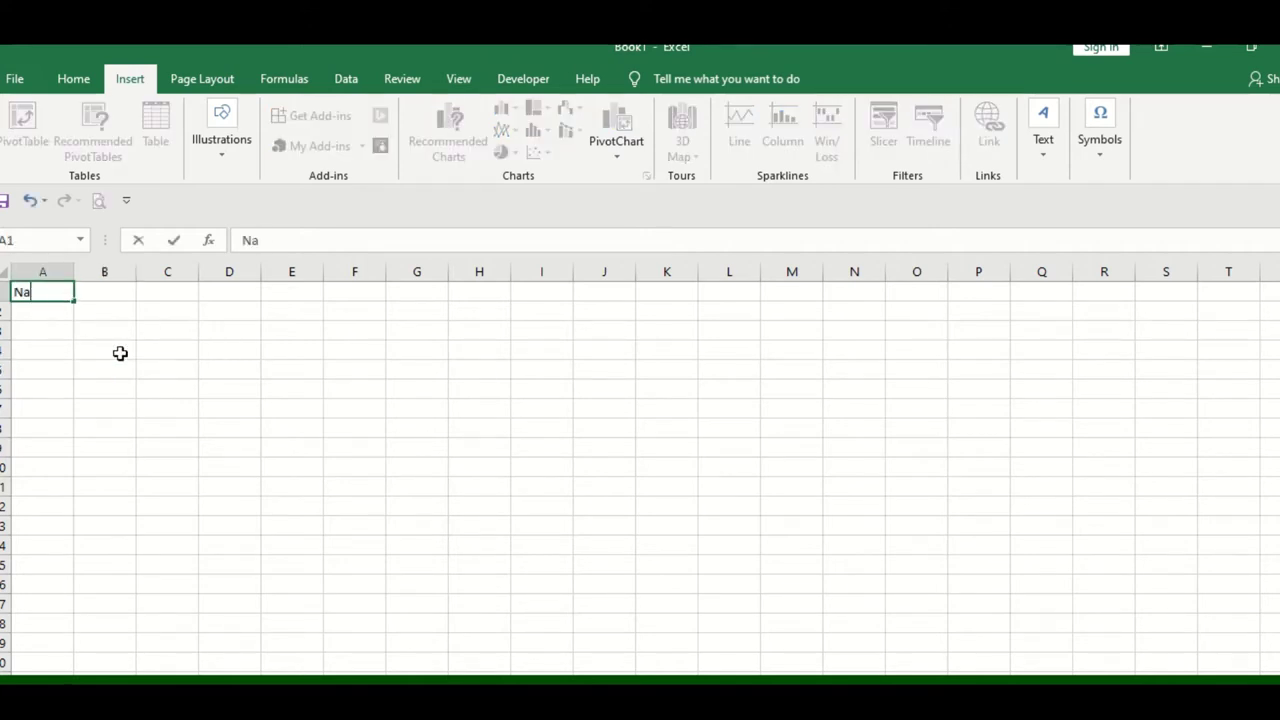
pyautogui.write('me')
pyautogui.press('Tab')
pyautogui.write('m')
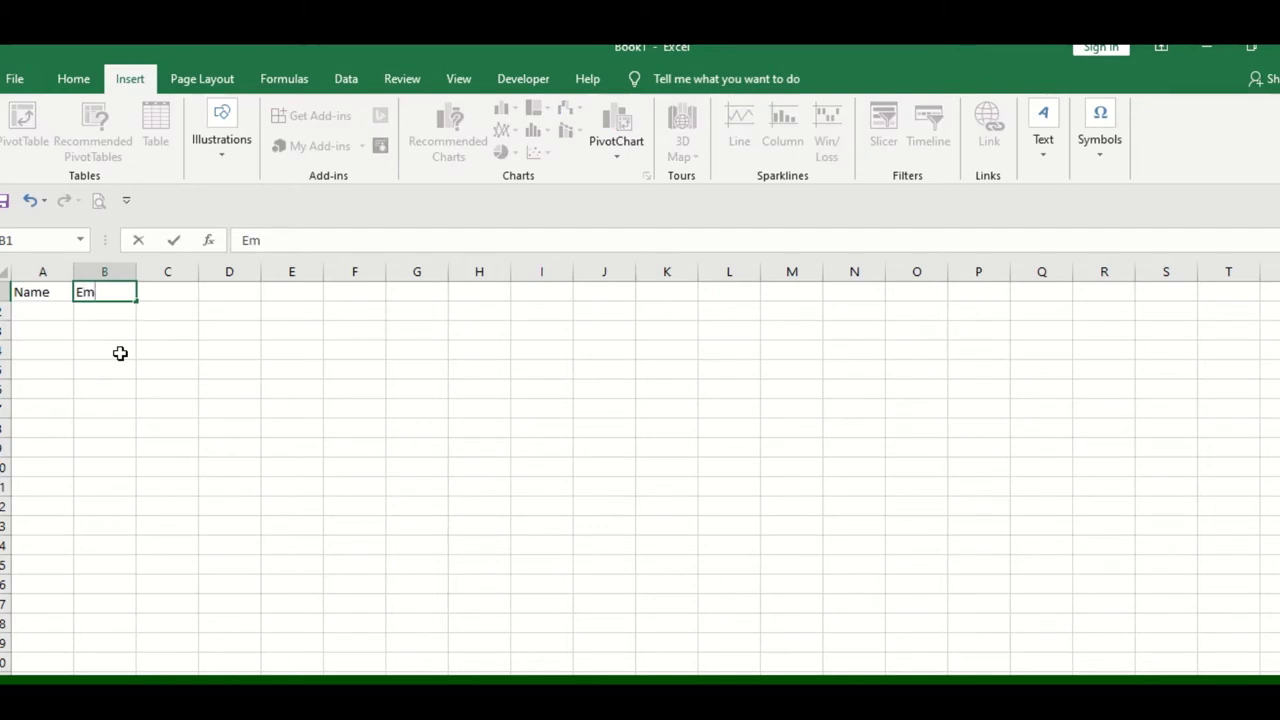
pyautogui.press('BackSpace')
pyautogui.press('BackSpace')
pyautogui.write('b')
pyautogui.press('Tab')
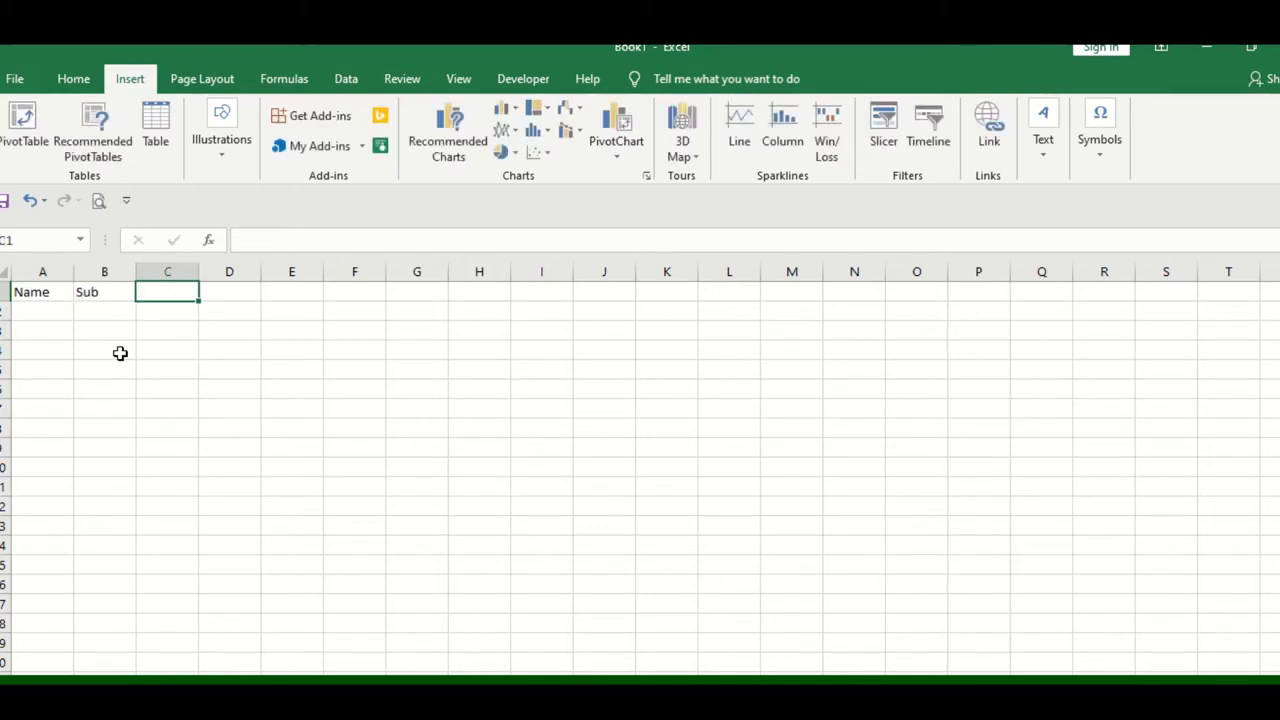
pyautogui.write('Sub2')
pyautogui.press('Tab')
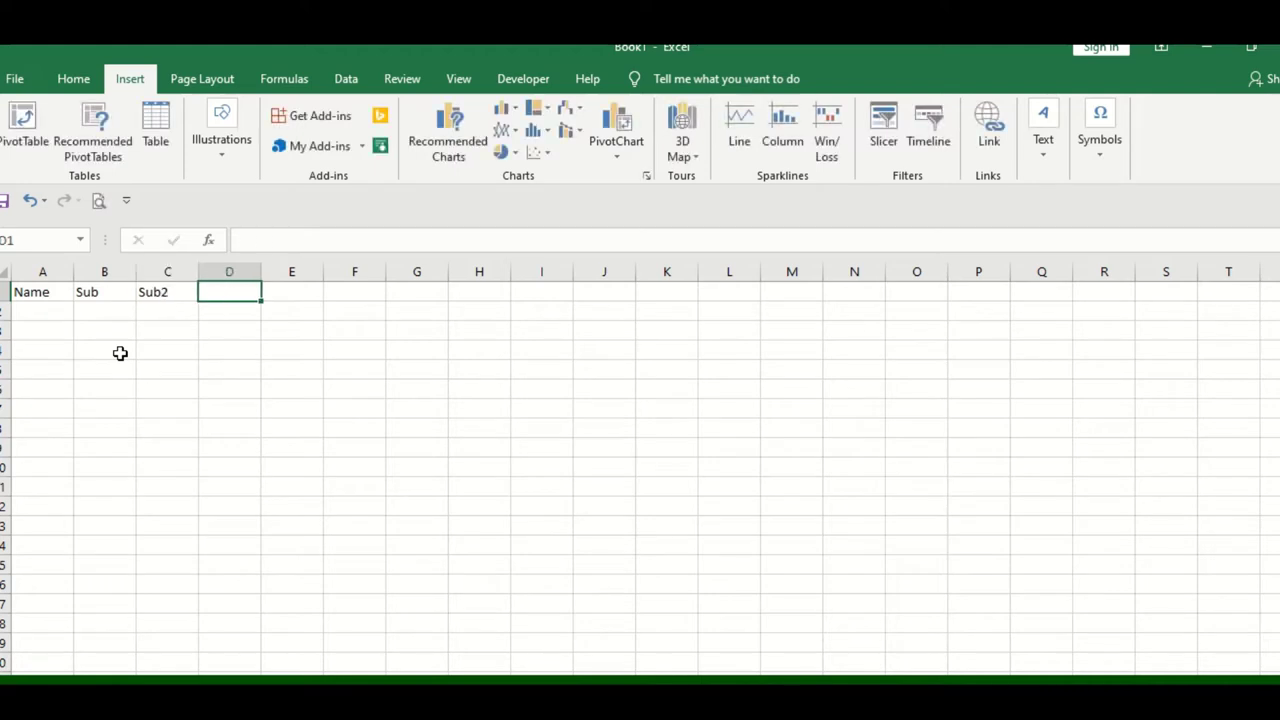
pyautogui.write('Total')
pyautogui.press('Return')
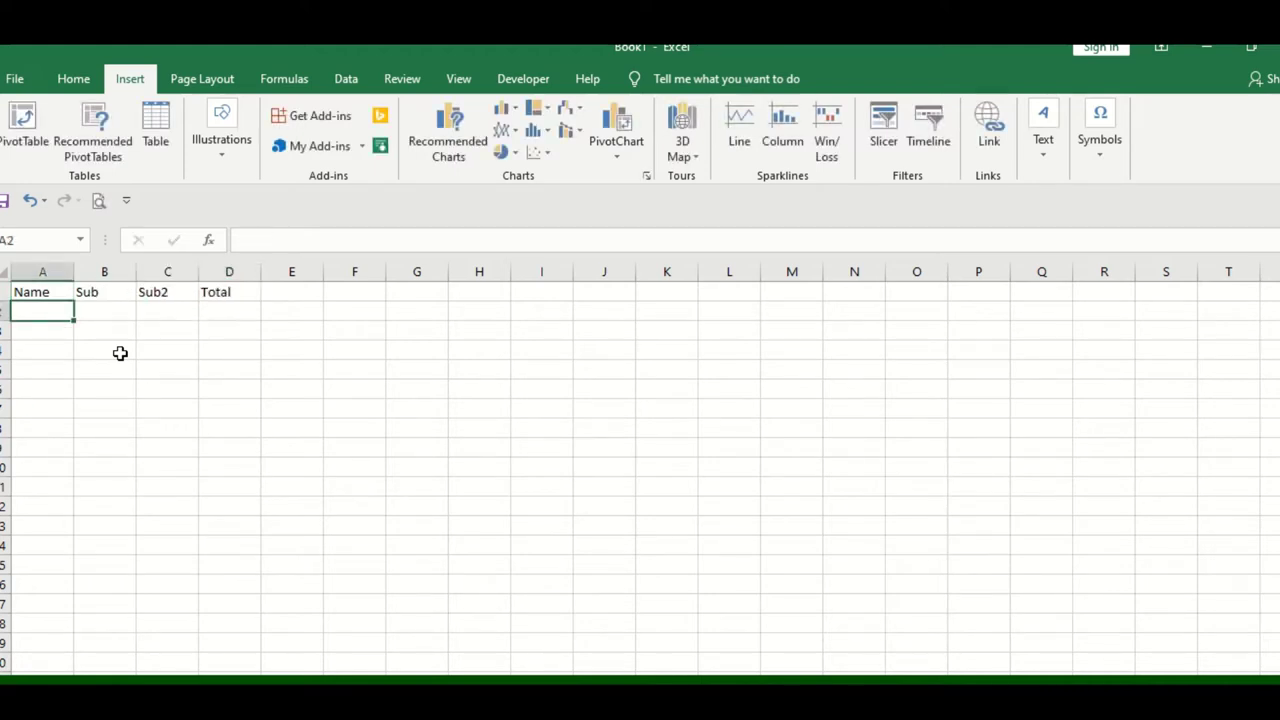
# List the four student names in A2:A5 under Name
pyautogui.write('Raj')
pyautogui.press('Return')
pyautogui.write('Kam')
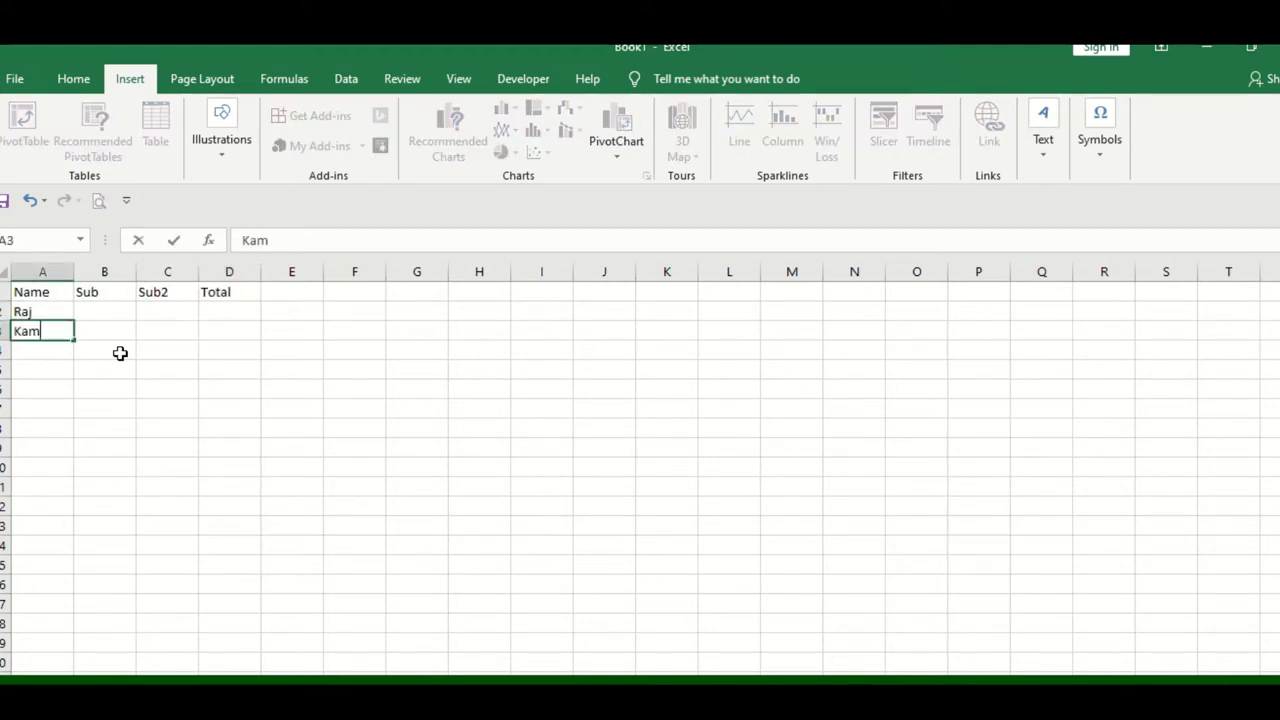
pyautogui.write('al')
pyautogui.press('Return')
pyautogui.write('Suhas')
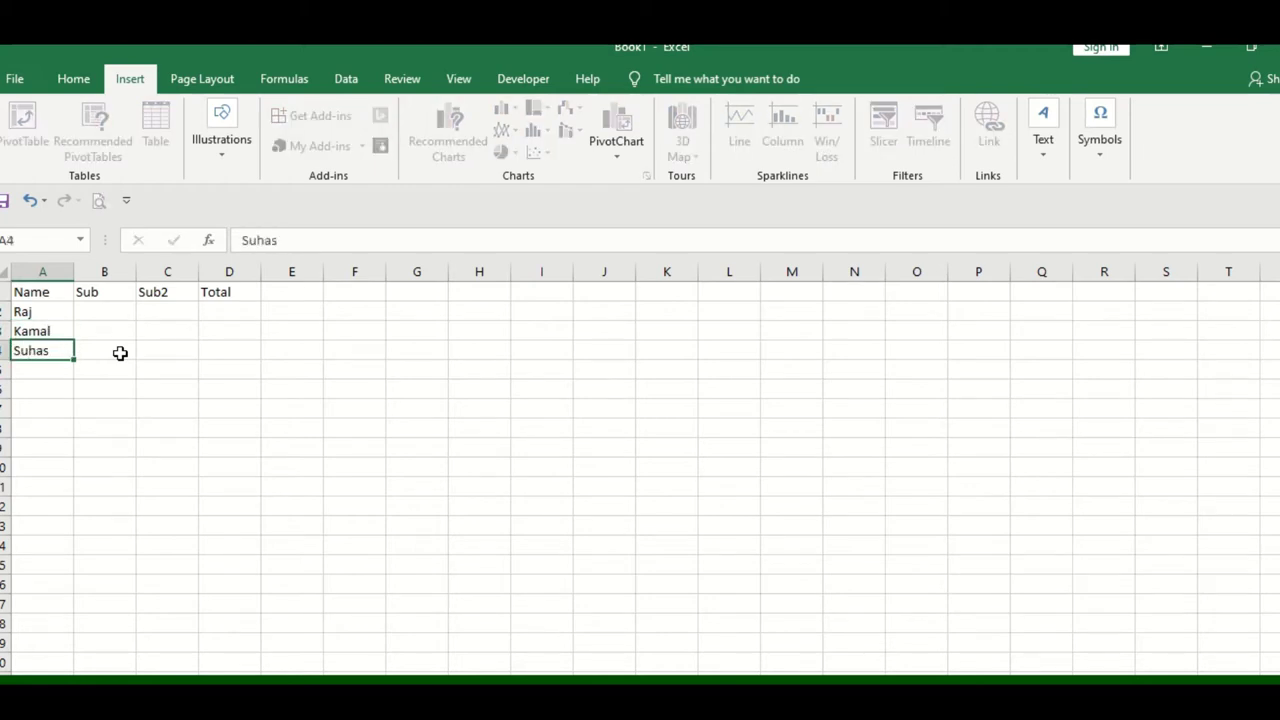
pyautogui.press('Return')
pyautogui.write('Shalin')
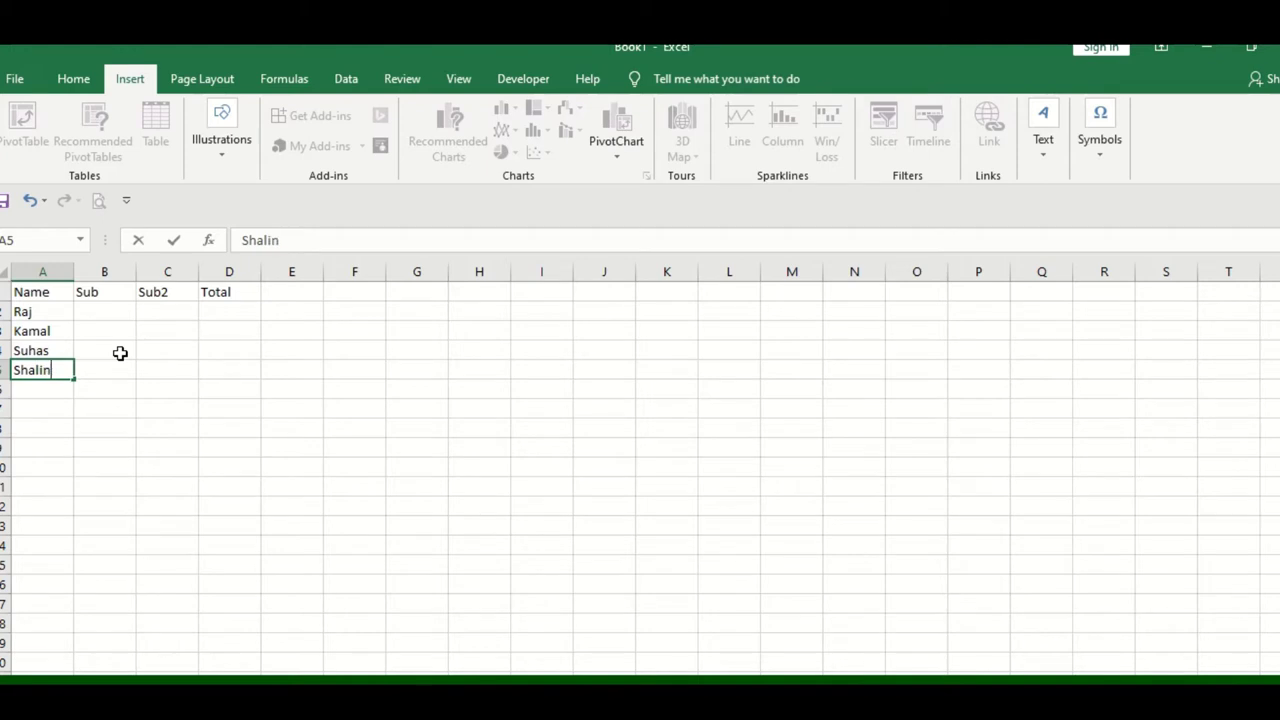
pyautogui.write('i')
pyautogui.press('Tab')
# Enter the Sub marks 12, 45 and 32 for the students
pyautogui.write('12')
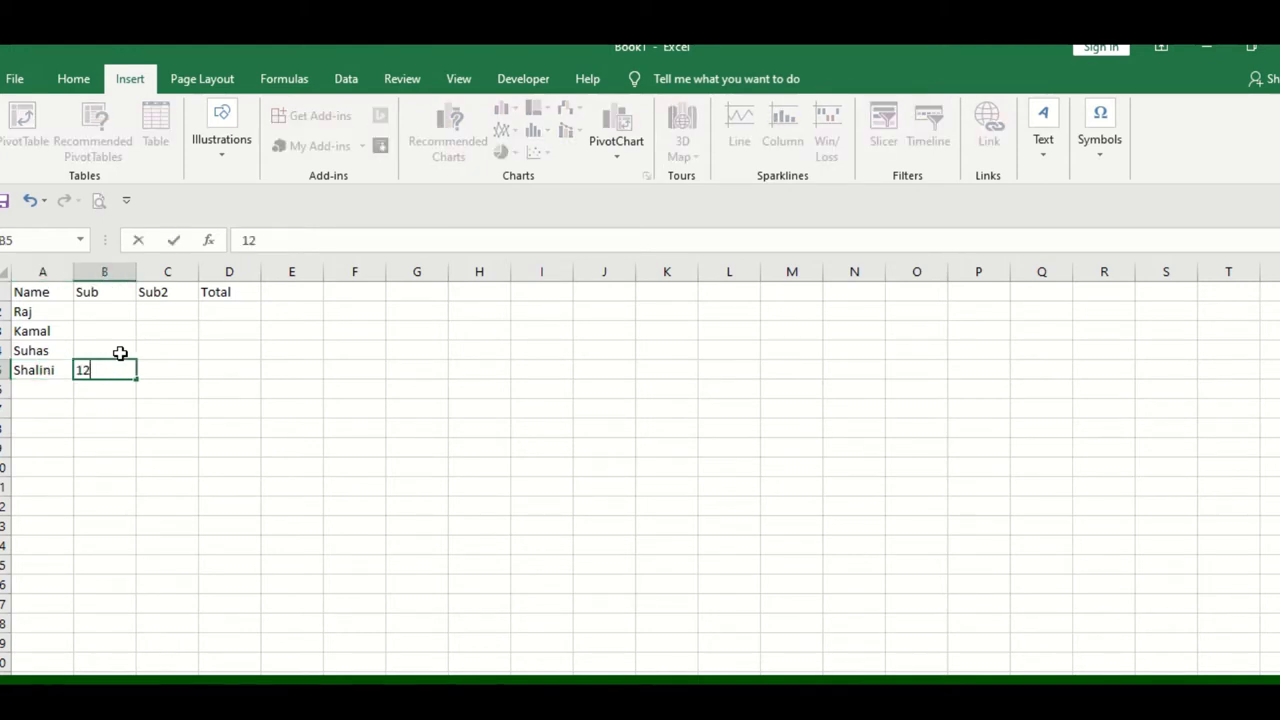
pyautogui.click(120, 353)
pyautogui.write('45')
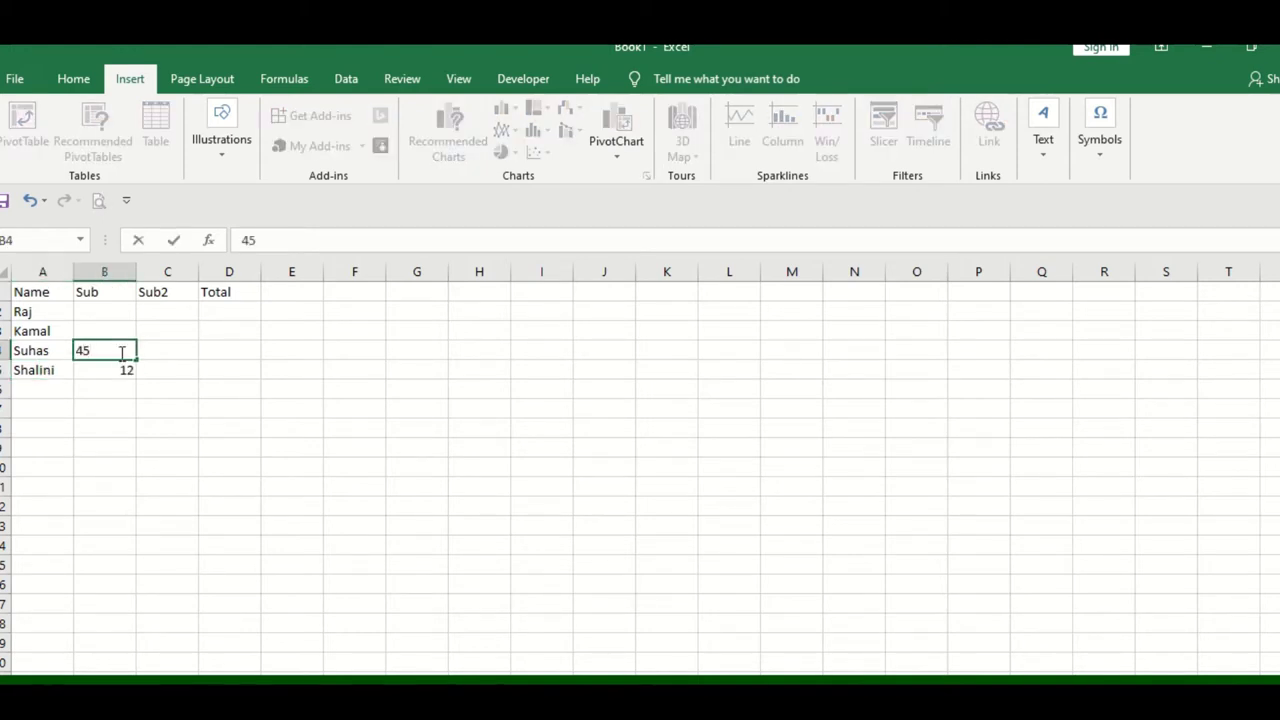
pyautogui.press('Up')
pyautogui.press('Up')
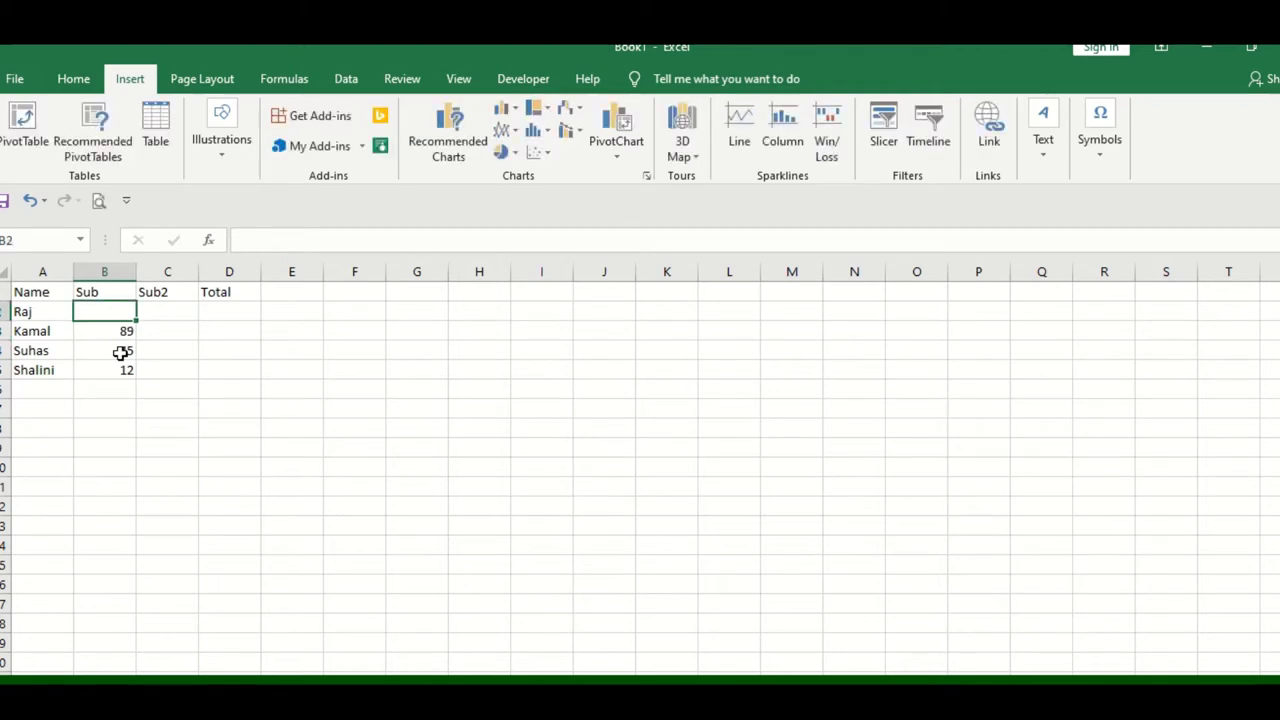
pyautogui.write('32')
pyautogui.press('Tab')
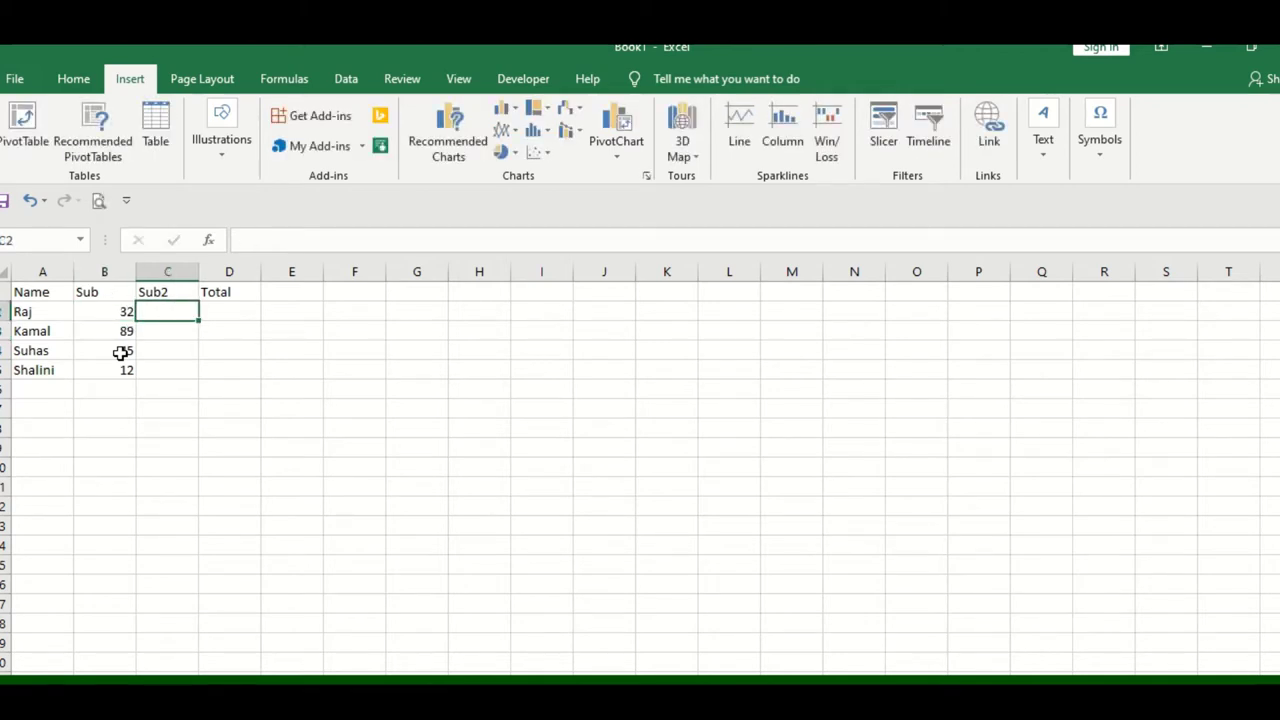
# Fill the Sub2 column with 52, 45, 41 and 44
pyautogui.write('52')
pyautogui.press('Return')
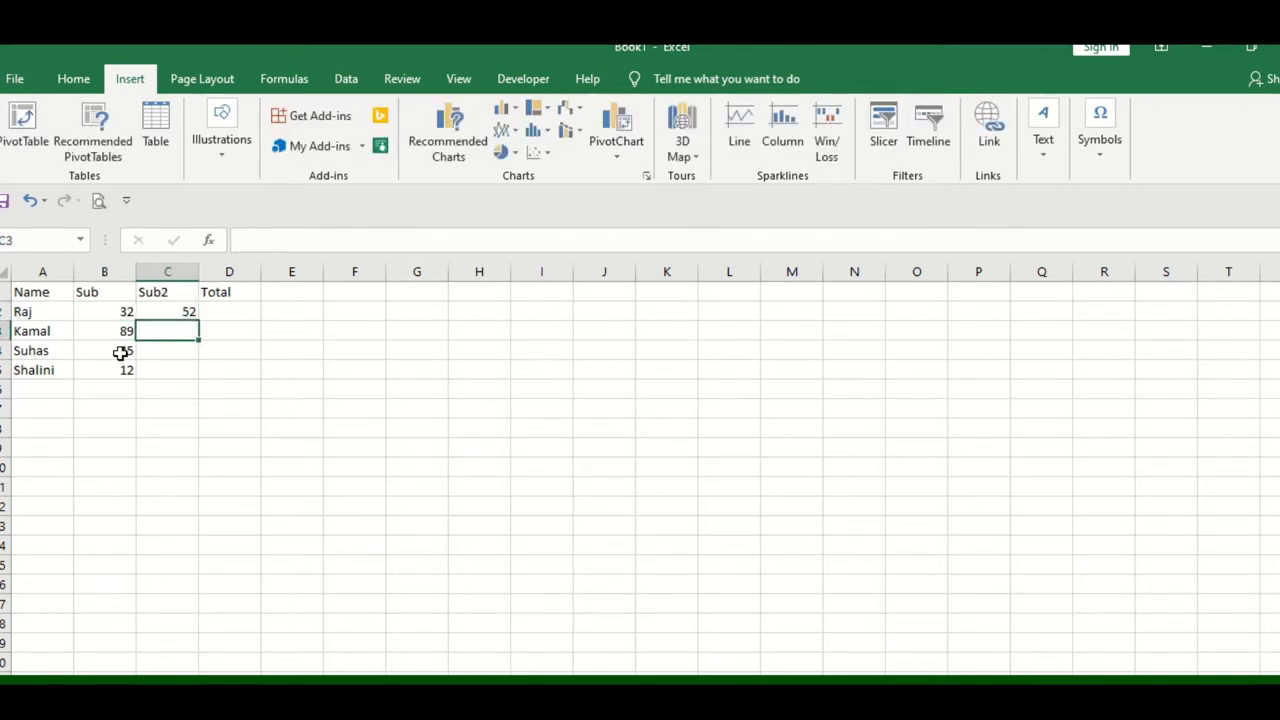
pyautogui.write('45')
pyautogui.press('Return')
pyautogui.write('4')
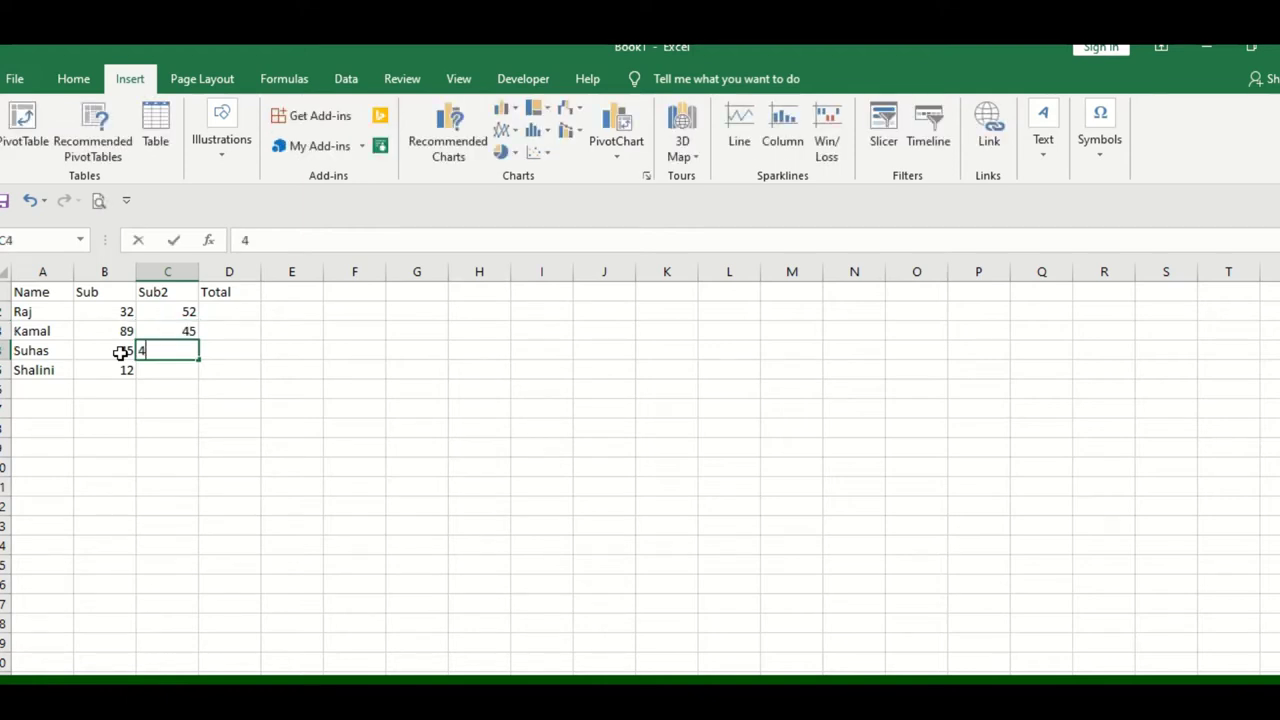
pyautogui.write('1')
pyautogui.press('Return')
pyautogui.write('44')
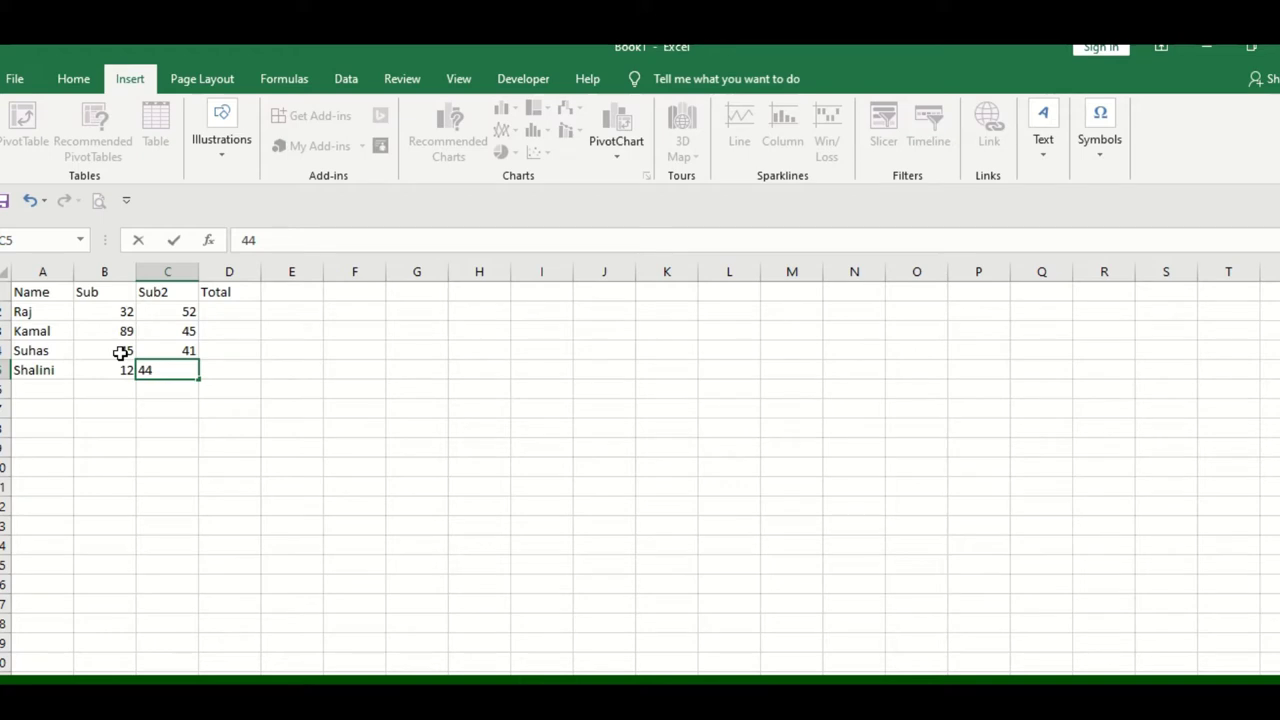
pyautogui.hotkey('ctrl', 'Return')
# Go to the first Total cell D2 and begin a formula with =
pyautogui.press('Right')
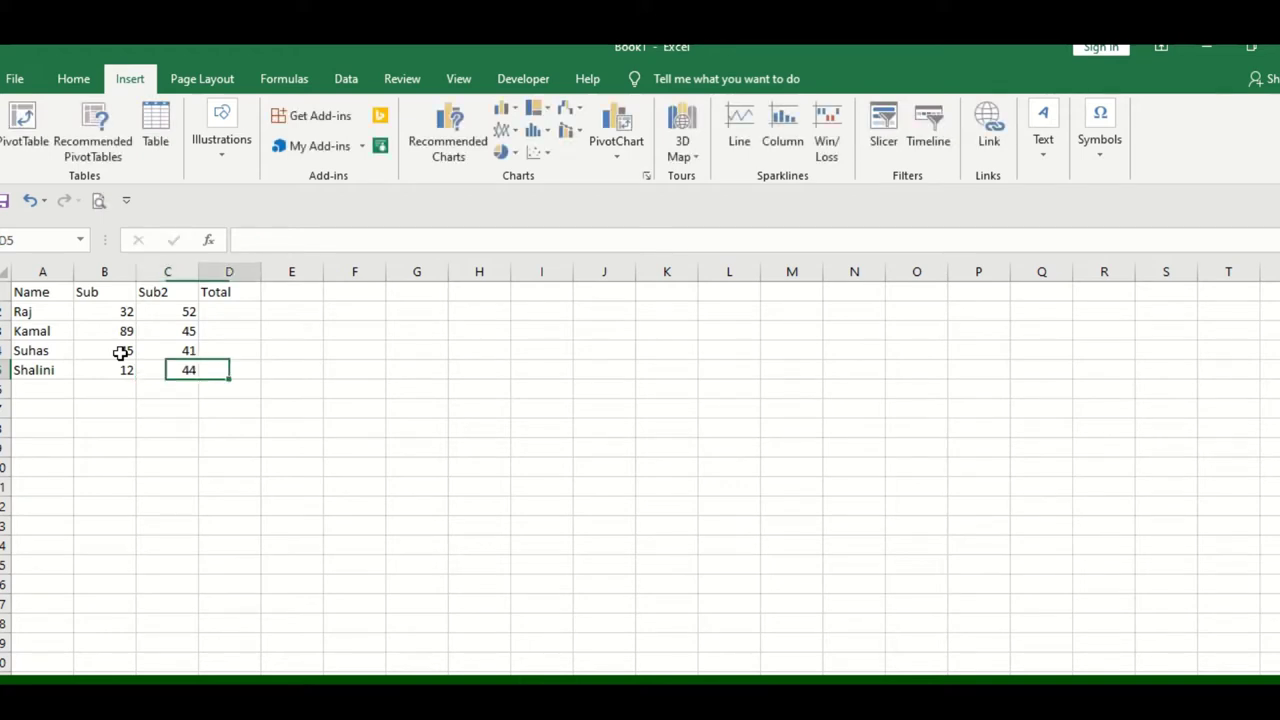
pyautogui.press('Right')
pyautogui.press('Up')
pyautogui.press('Left')
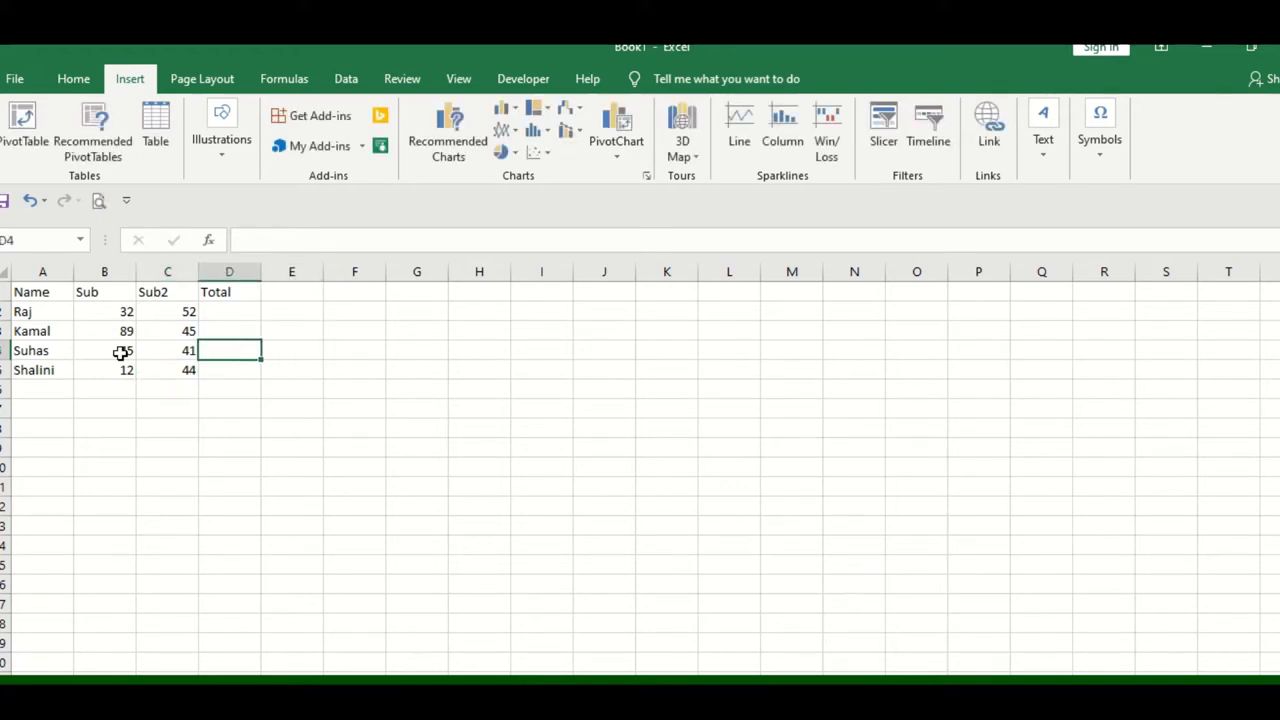
pyautogui.press('Up')
pyautogui.press('Up')
pyautogui.write('=')
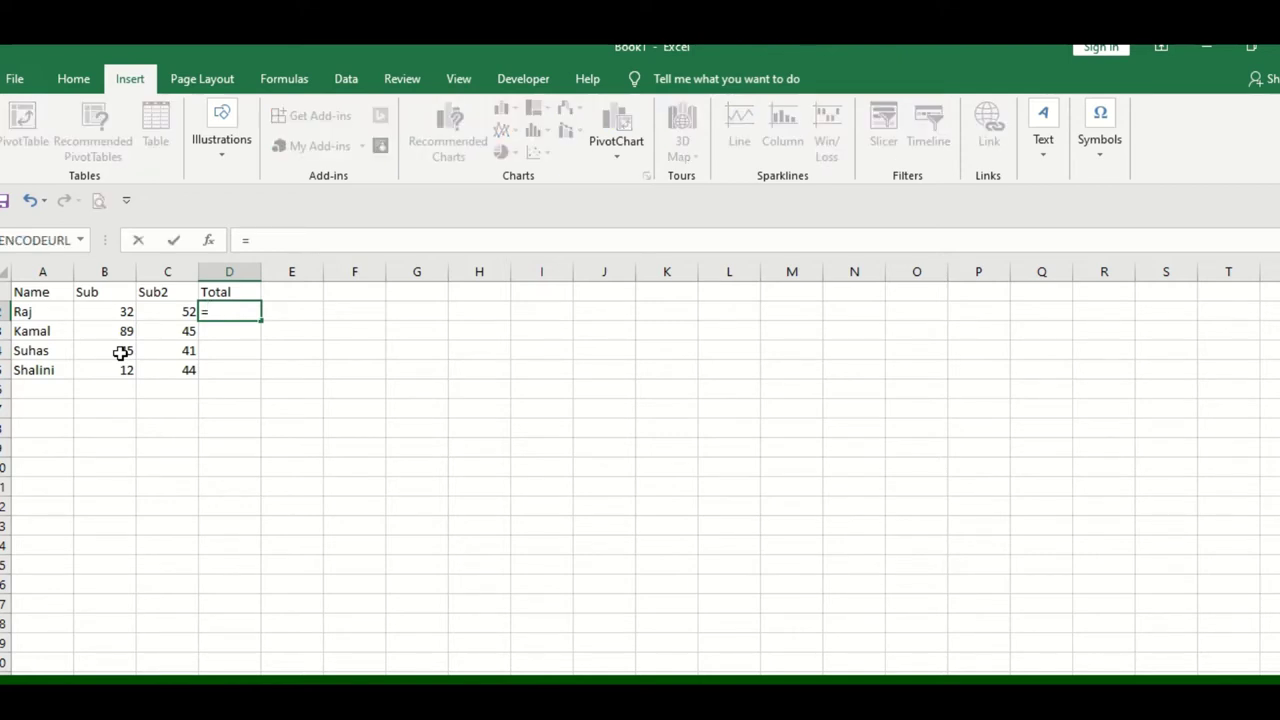
# Enter =SUM(B2:C2) in D2, fixing the range after a circular reference warning
pyautogui.write('su')
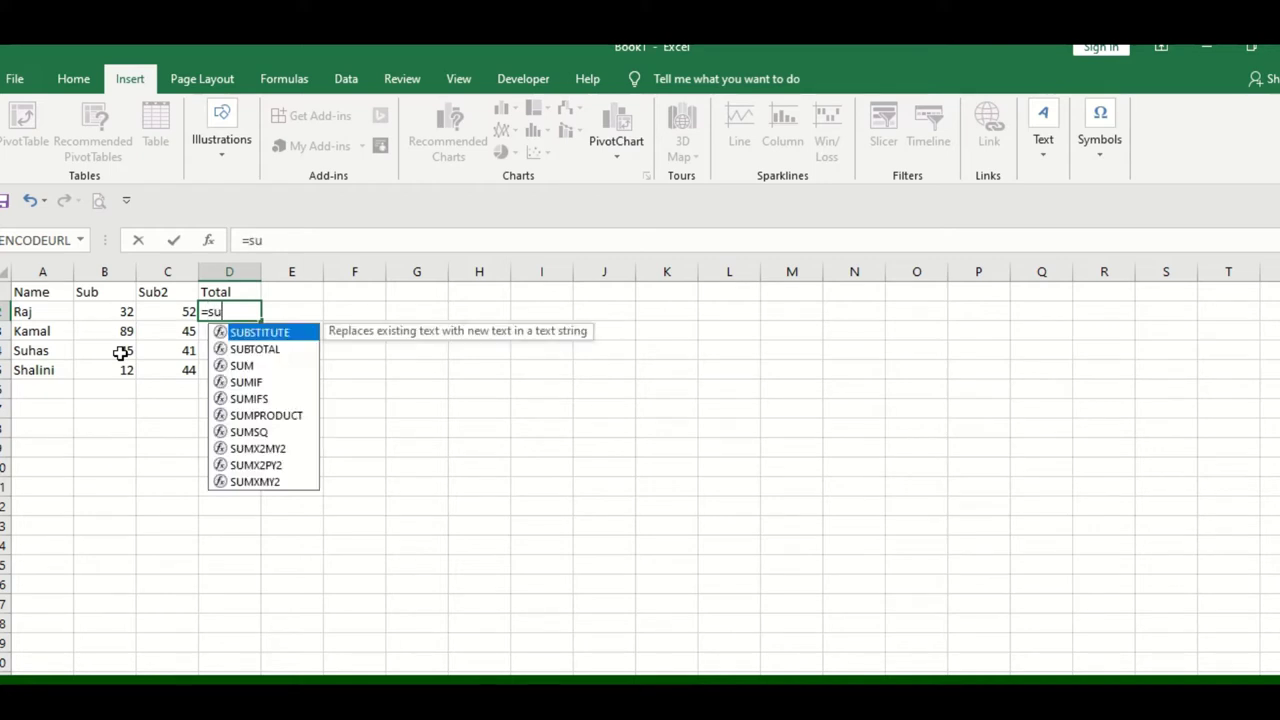
pyautogui.write('m(')
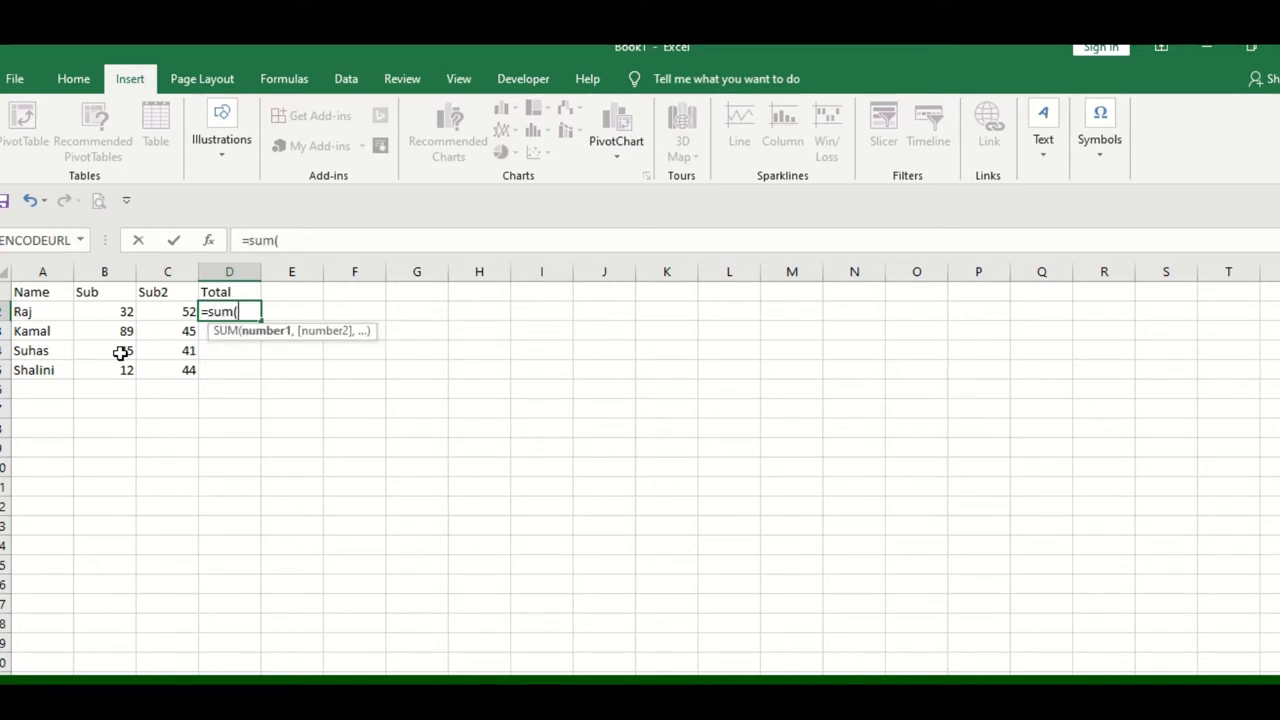
pyautogui.moveTo(229, 312); pyautogui.dragTo(104, 312)
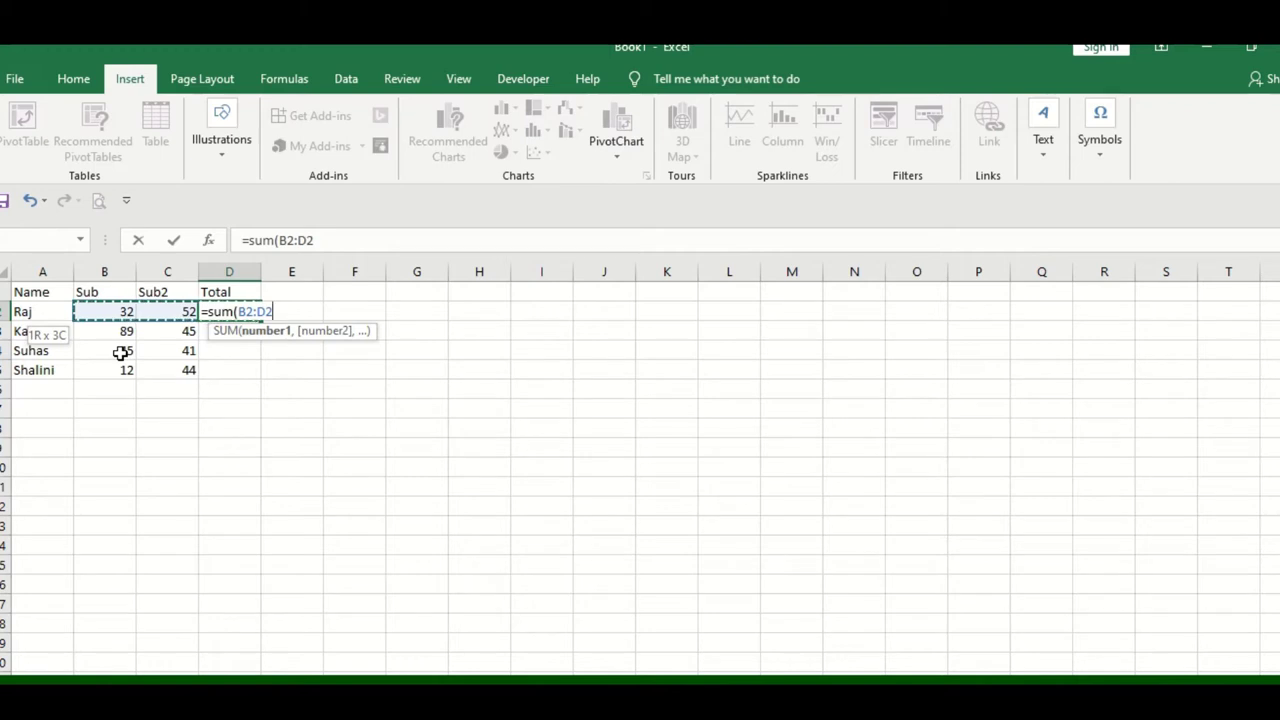
pyautogui.write(')')
pyautogui.press('Return')
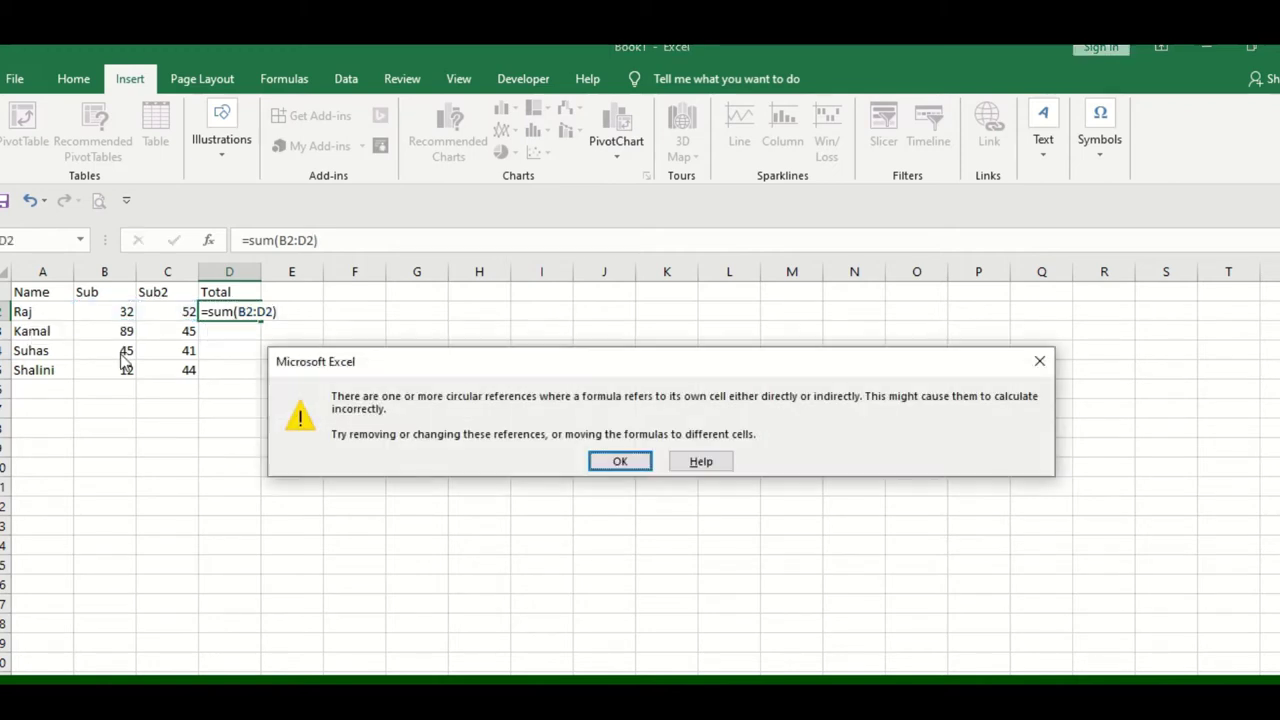
pyautogui.press('Return')
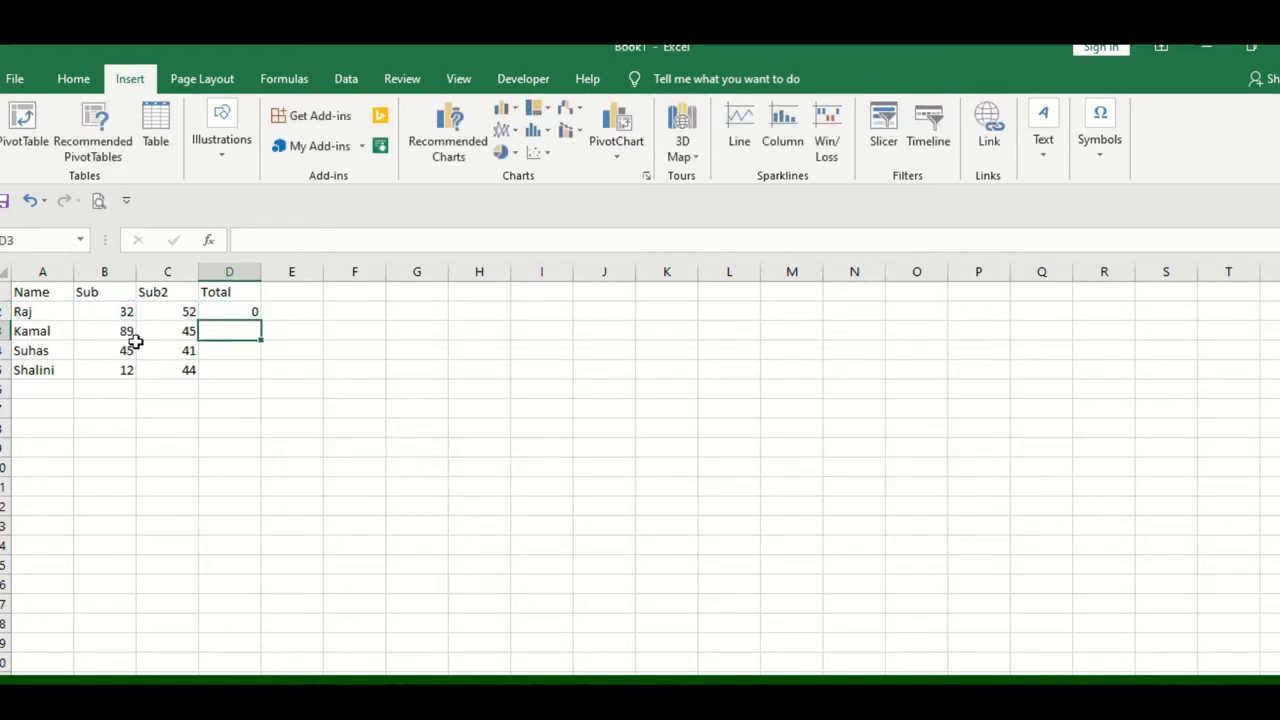
pyautogui.click(232, 313)
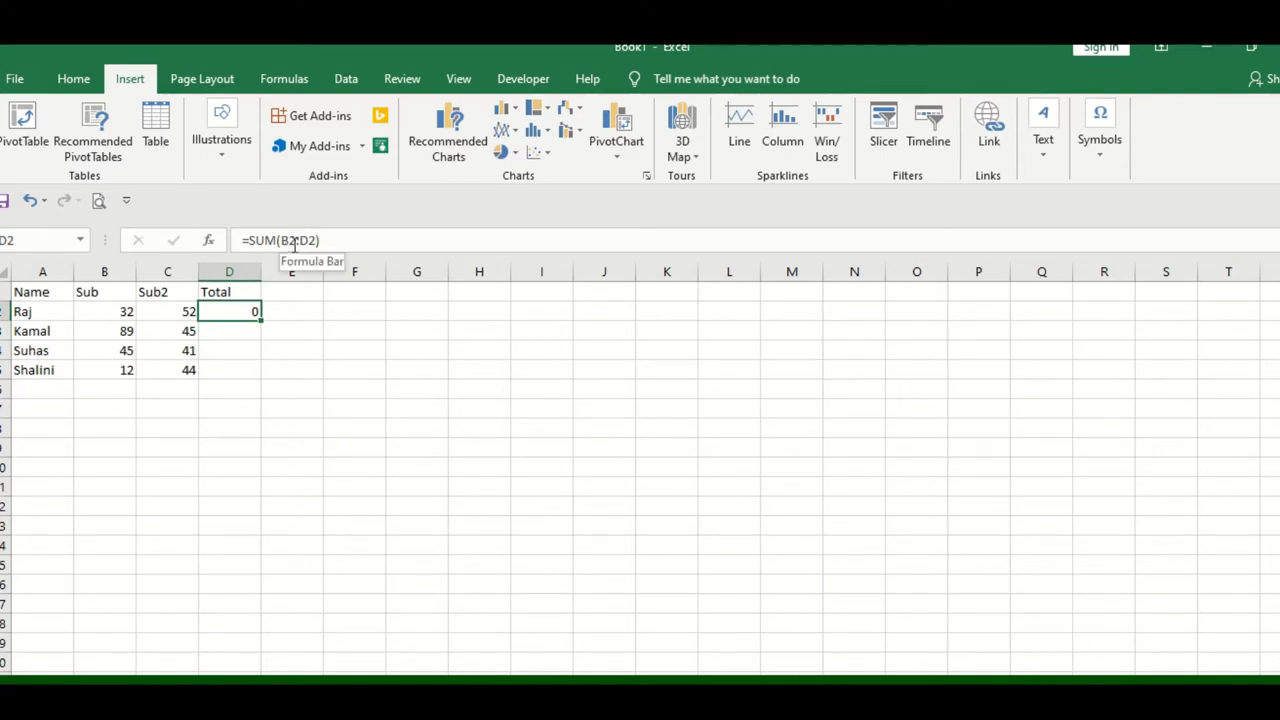
pyautogui.click(302, 240)
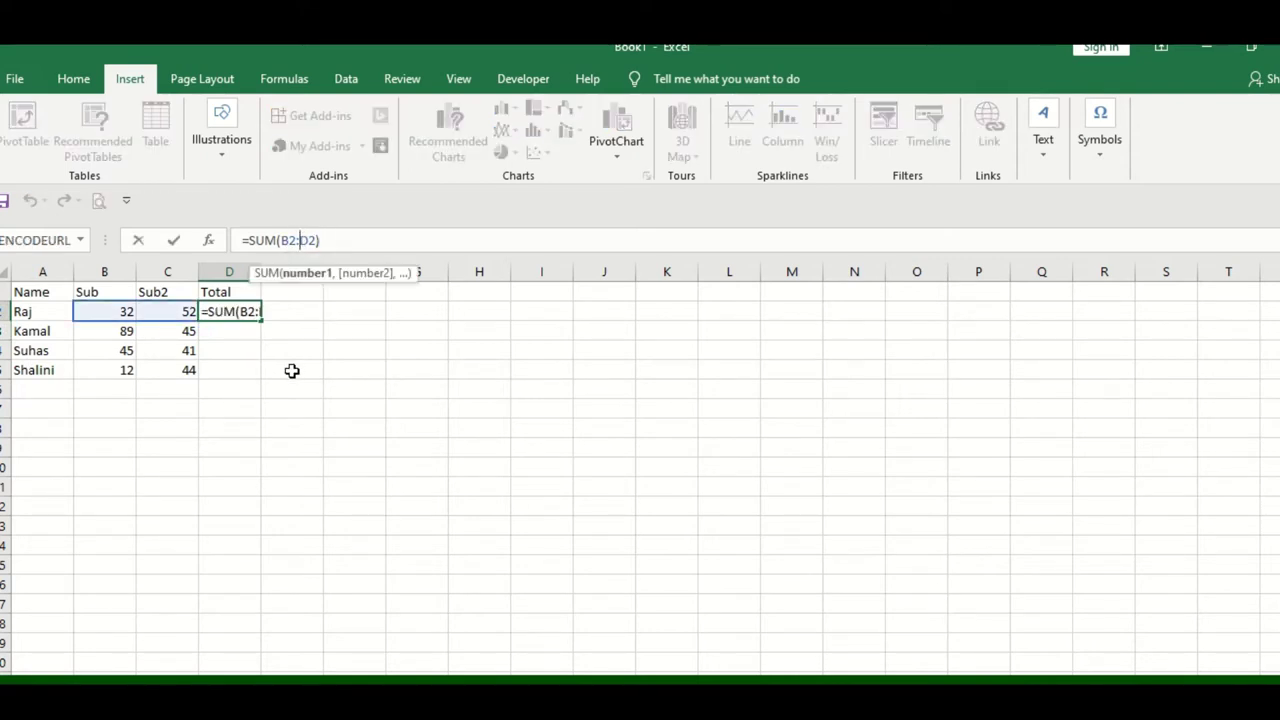
pyautogui.press('Delete')
pyautogui.write('c')
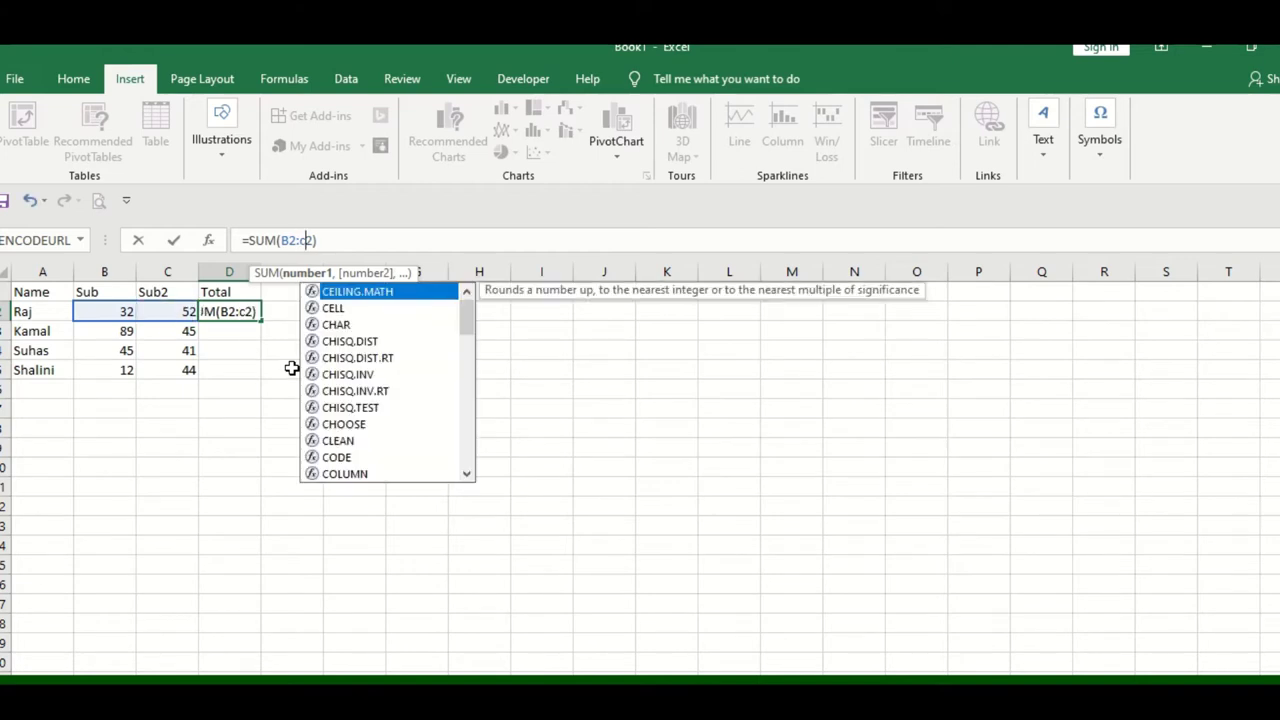
pyautogui.press('Return')
# Copy the D2 SUM formula down D3:D5, giving totals 84, 134, 86 and 56
pyautogui.click(253, 312)
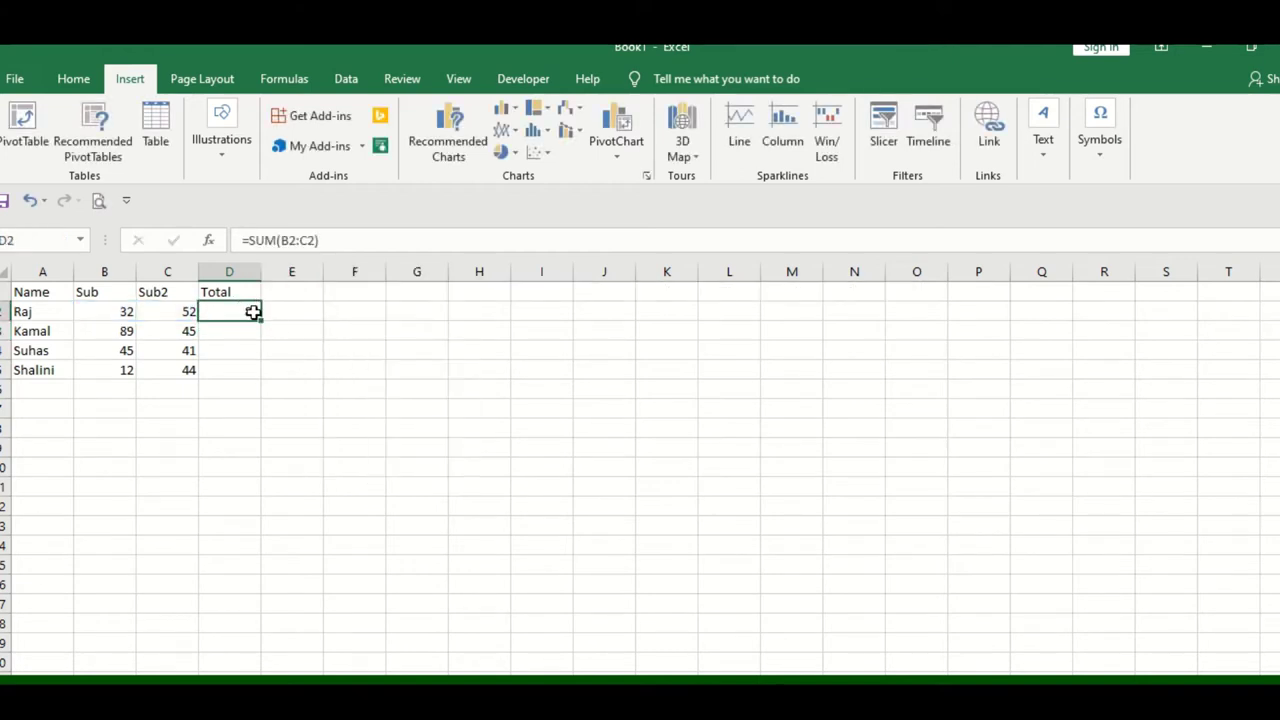
pyautogui.moveTo(260, 320); pyautogui.dragTo(258, 313)
pyautogui.hotkey('ctrl', 'c')
pyautogui.press('Left')
pyautogui.hotkey('ctrl', 'Down')
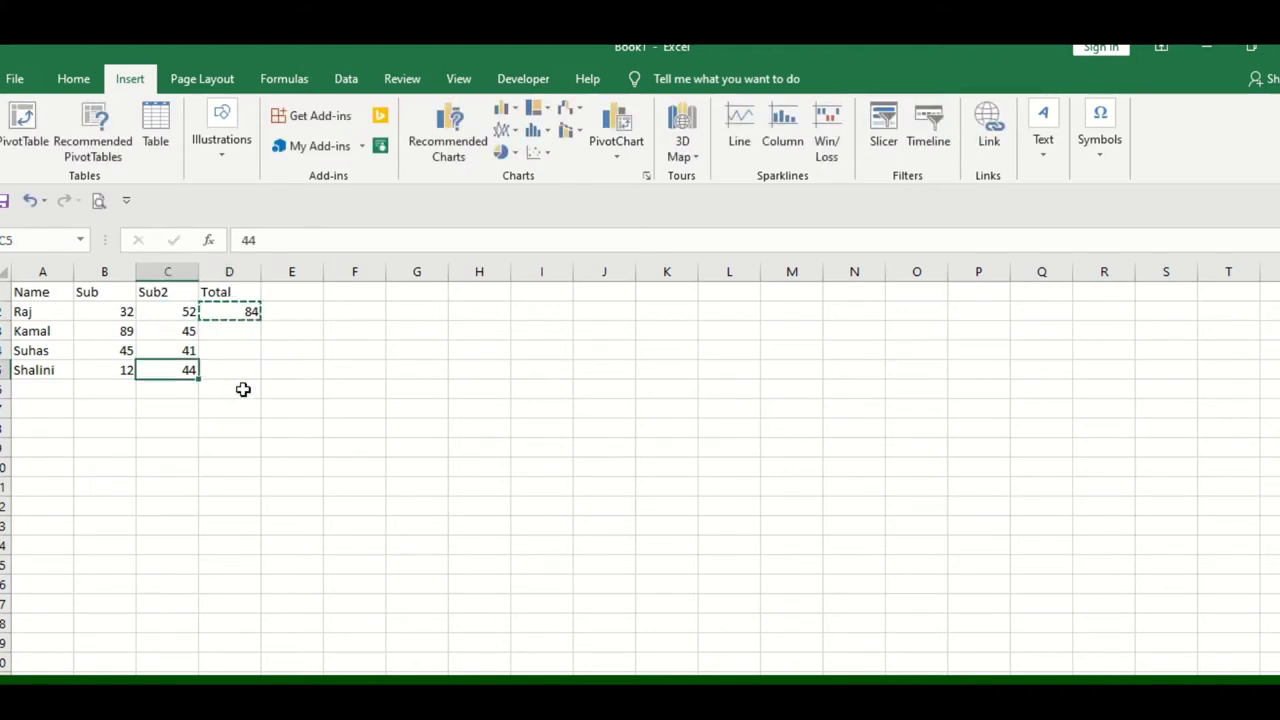
pyautogui.press('Right')
pyautogui.hotkey('ctrl', 'v')
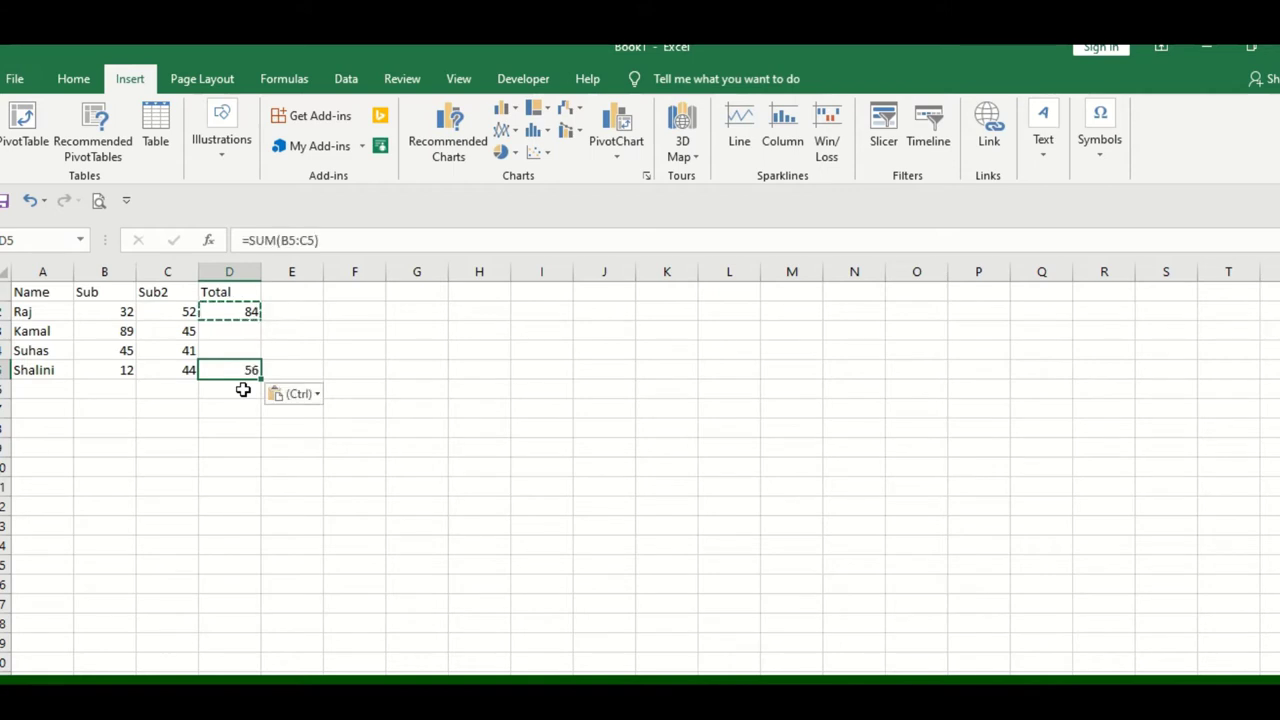
pyautogui.hotkey('ctrl', 'shift', 'Up')
pyautogui.hotkey('ctrl', 'd')
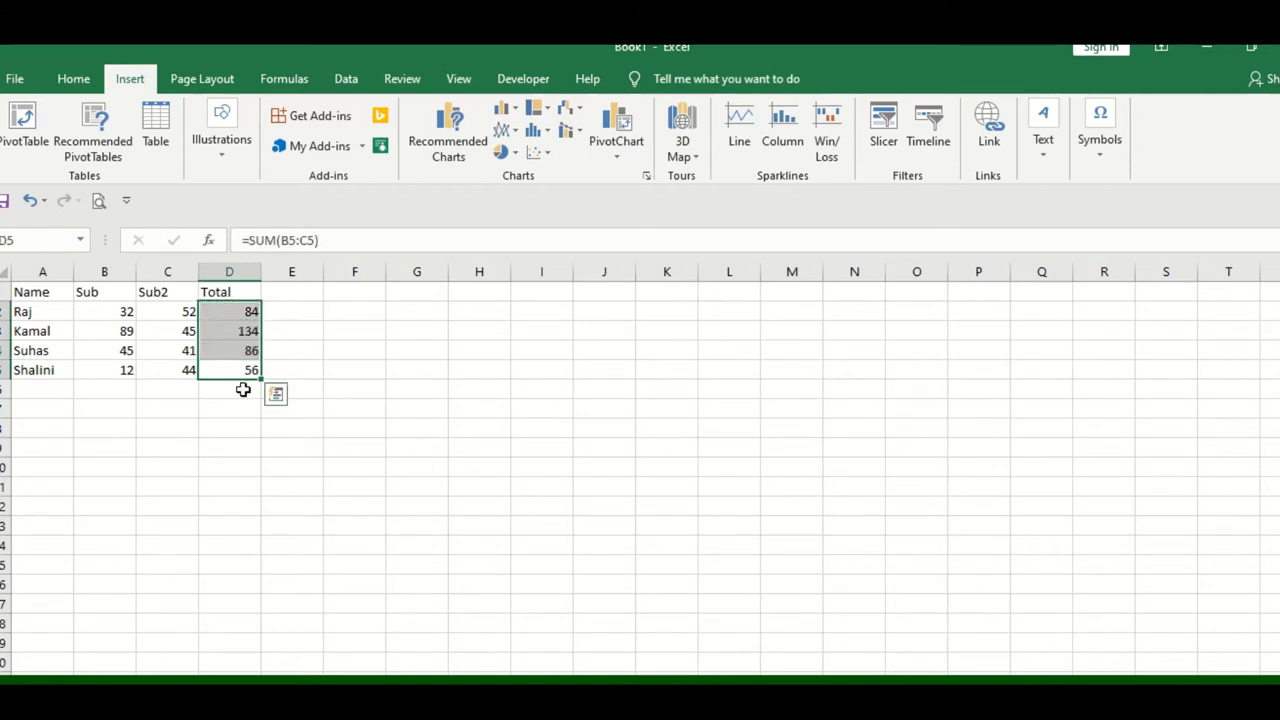
pyautogui.click(266, 445)
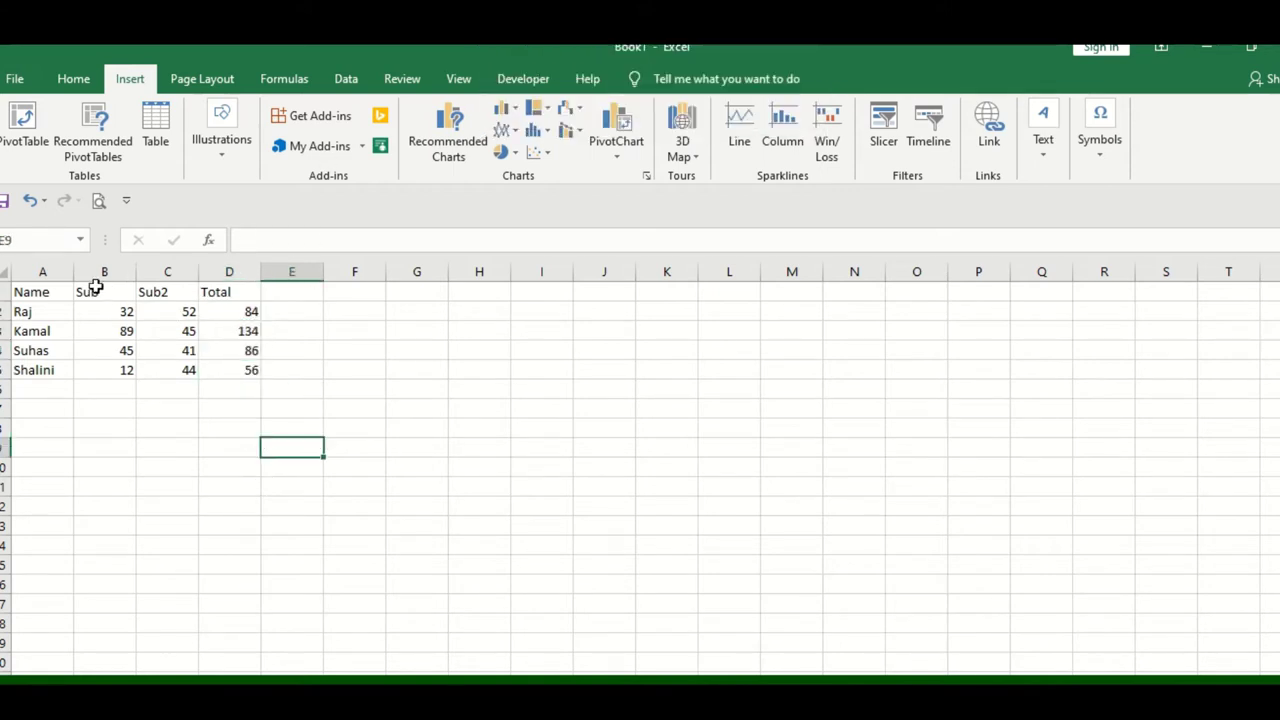
# Build PivotTable1 on a new worksheet from the marks range A1:D5
pyautogui.click(54, 300)
pyautogui.moveTo(40, 292); pyautogui.dragTo(245, 365)
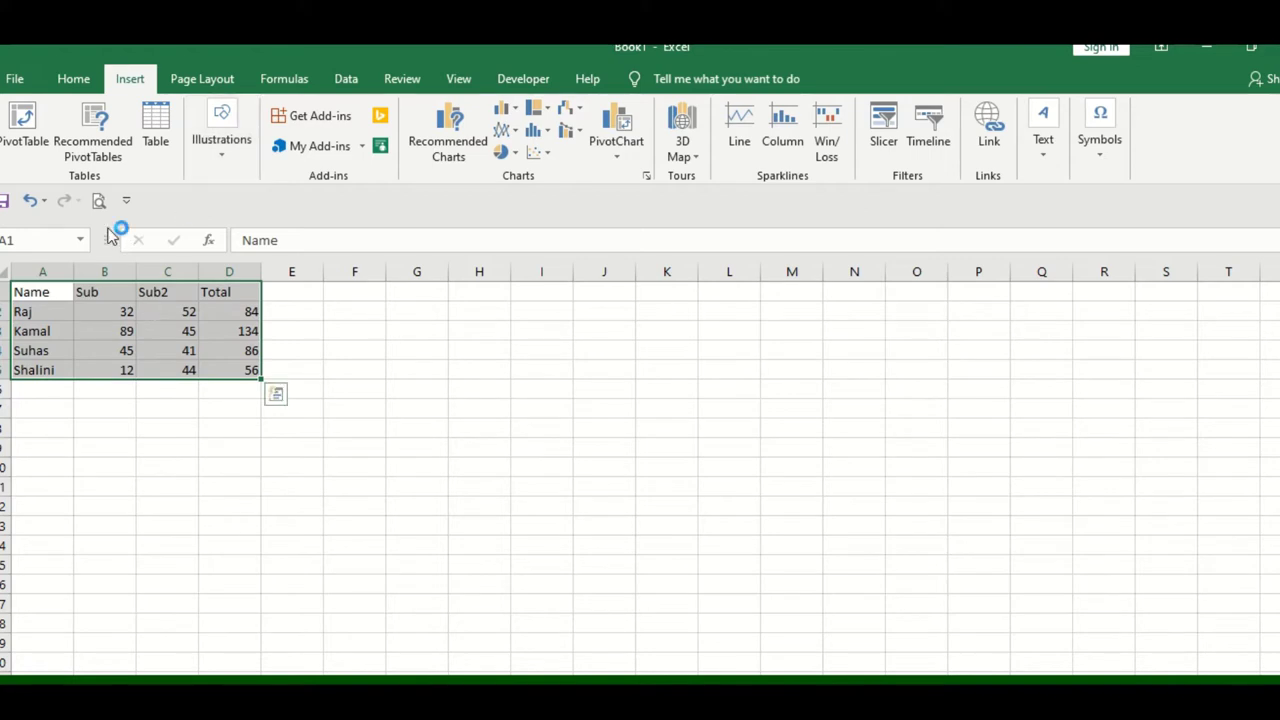
pyautogui.click(24, 125)
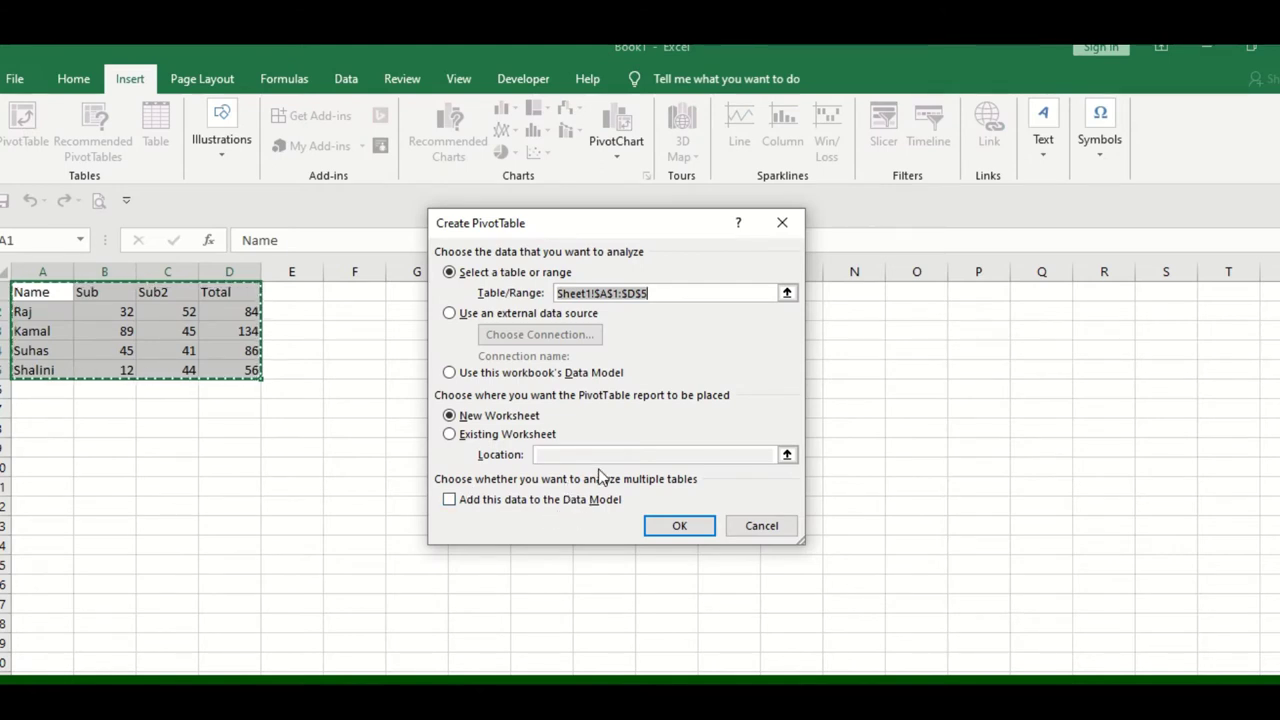
pyautogui.click(674, 524)
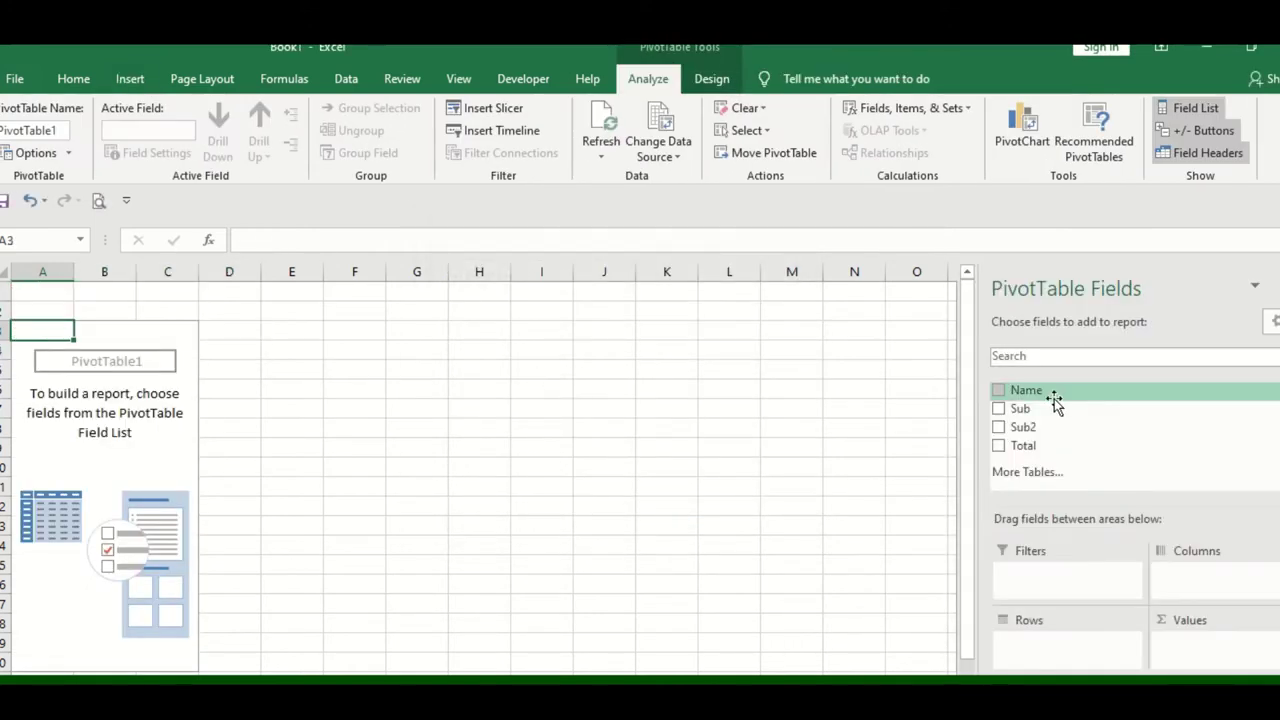
# Lay out the pivot with Name in Rows and Sub, Sub2, Total as summed values
pyautogui.moveTo(1050, 402)
pyautogui.mouseDown()
pyautogui.moveTo(1062, 648)
pyautogui.moveTo(1055, 583)
pyautogui.mouseUp()
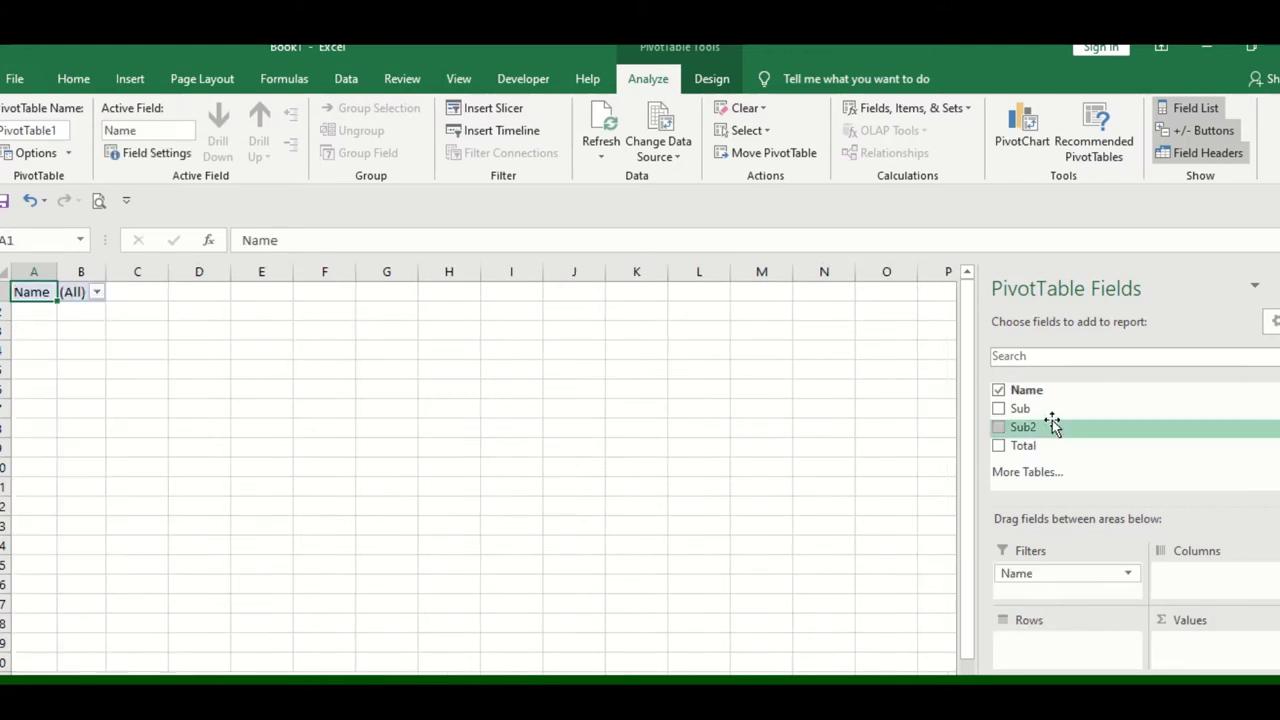
pyautogui.moveTo(1058, 422); pyautogui.dragTo(1210, 585)
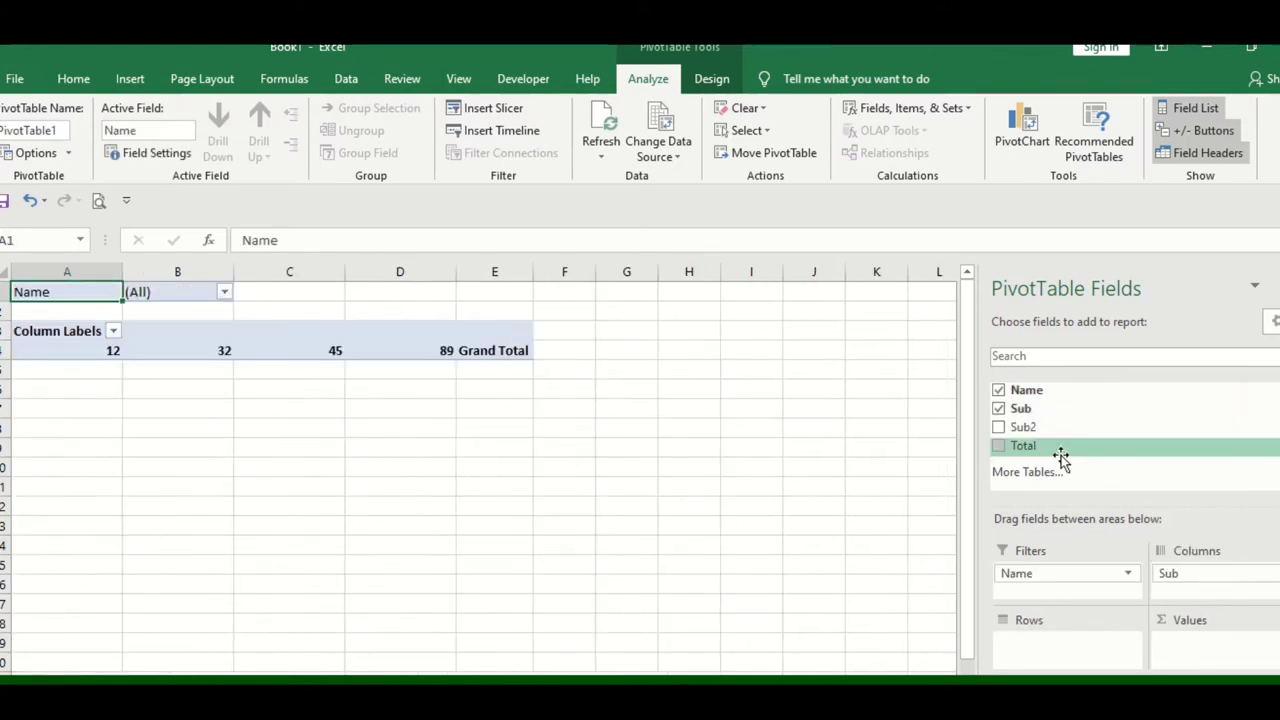
pyautogui.moveTo(1035, 427); pyautogui.dragTo(1100, 643)
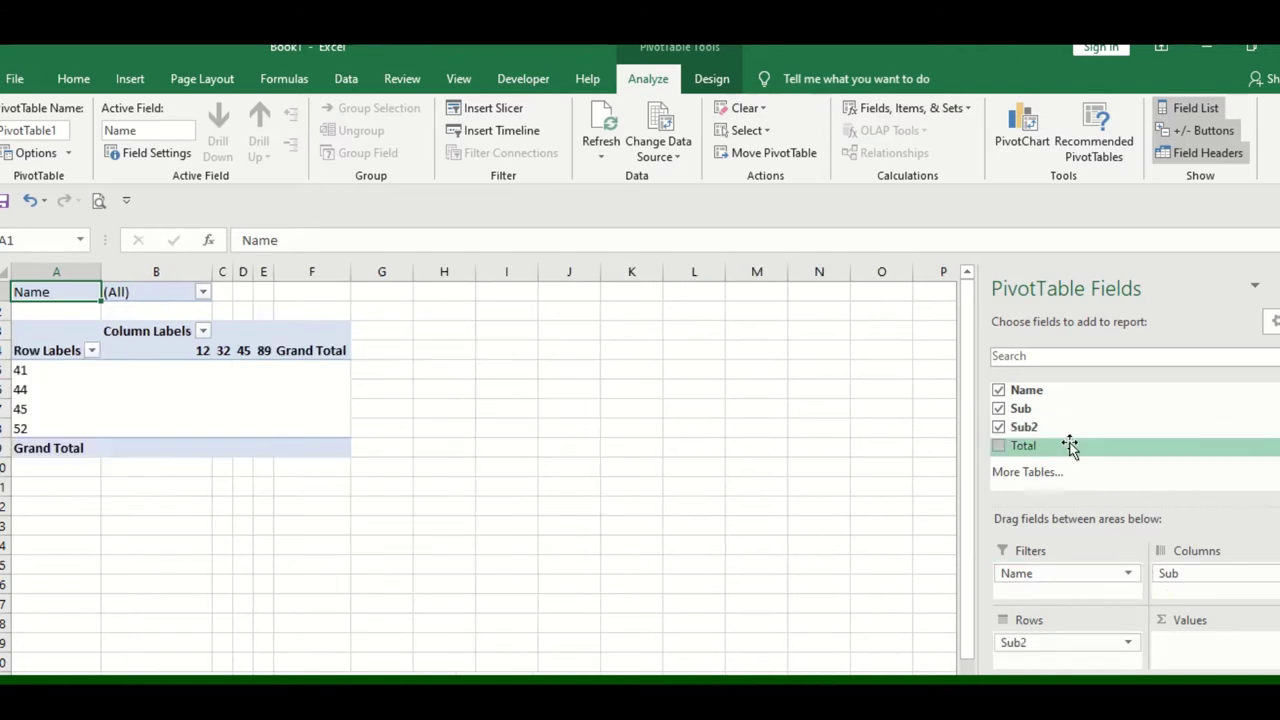
pyautogui.moveTo(1061, 449); pyautogui.dragTo(1205, 630)
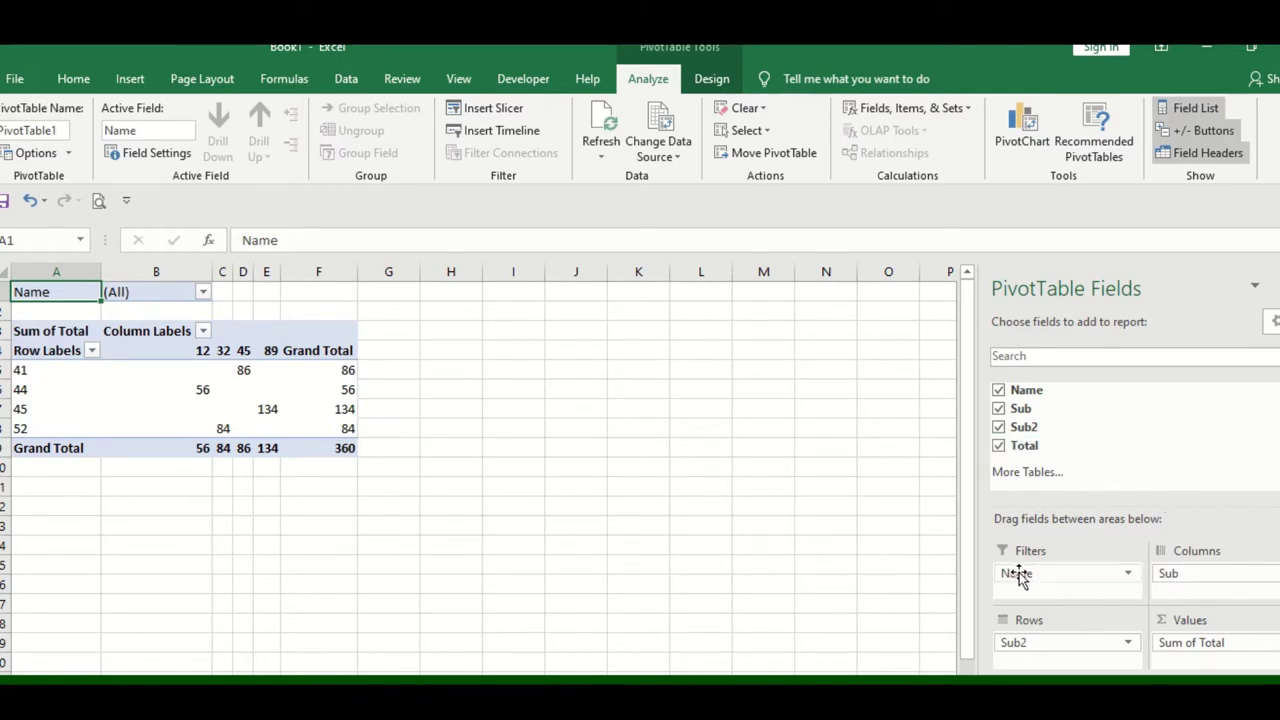
pyautogui.moveTo(1018, 577); pyautogui.dragTo(1035, 660)
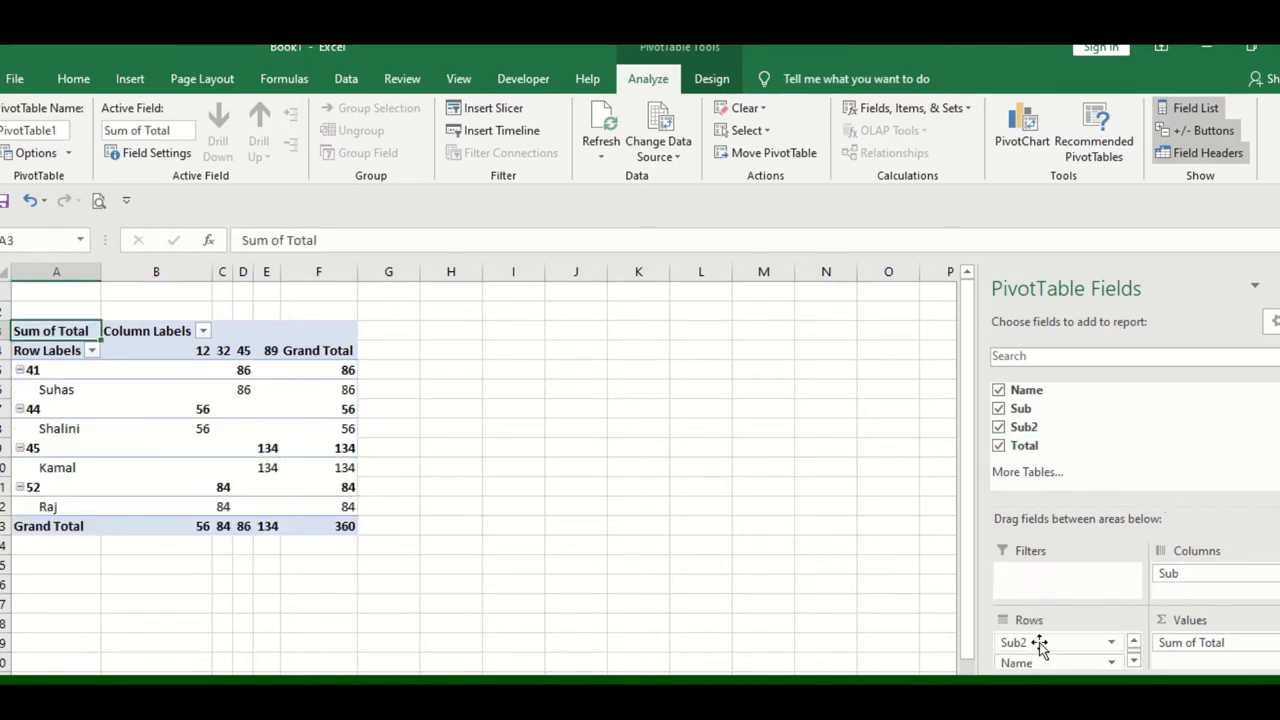
pyautogui.moveTo(1040, 646); pyautogui.dragTo(1200, 665)
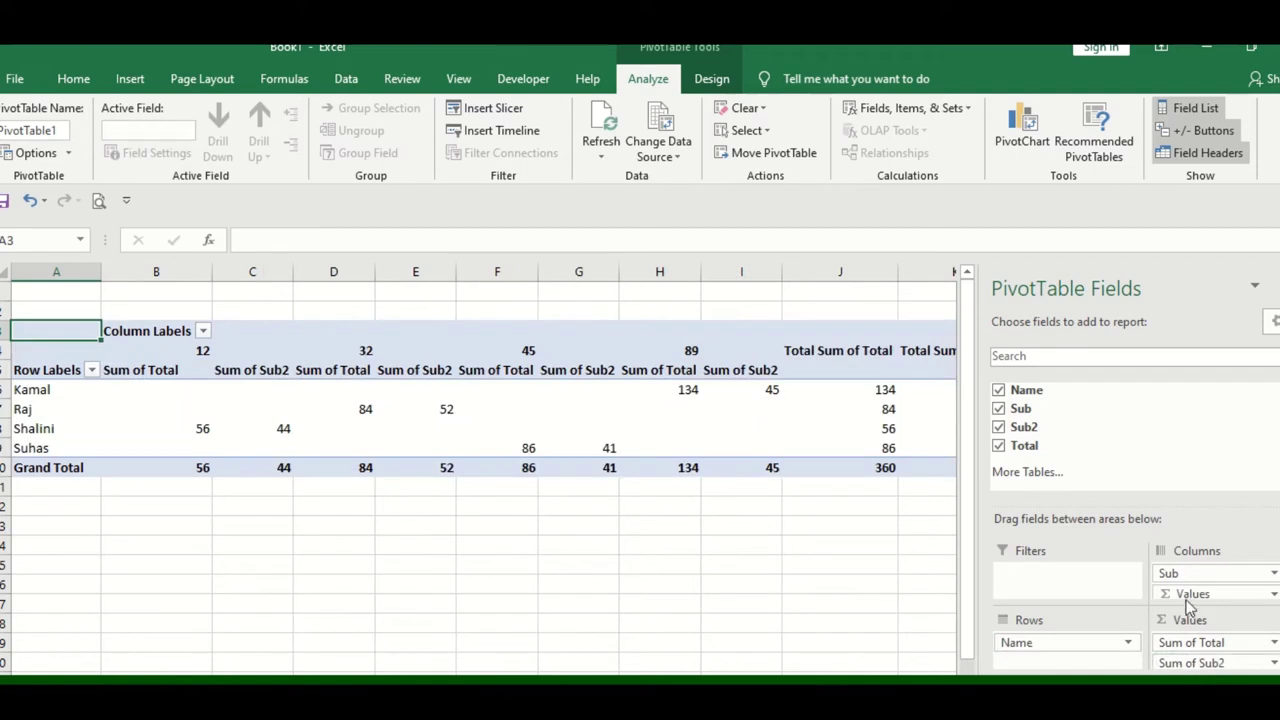
pyautogui.moveTo(1170, 573); pyautogui.dragTo(1210, 660)
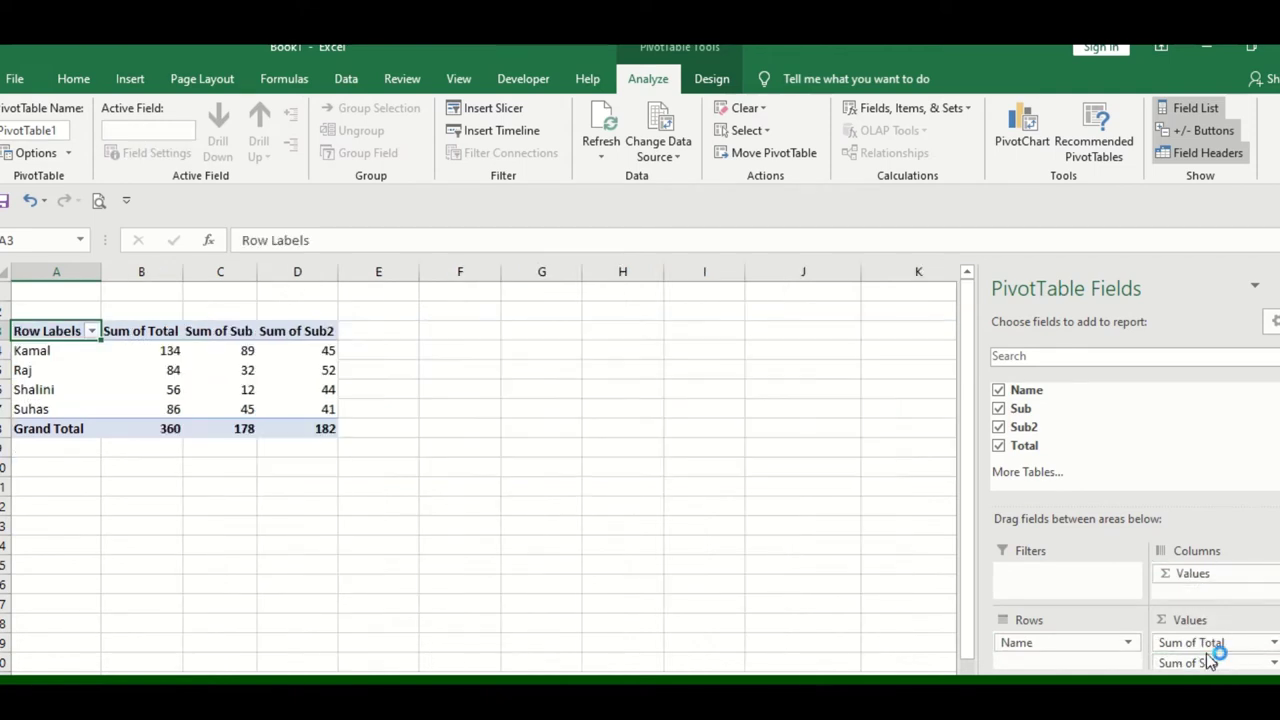
# Remove the Total field, leaving Sub 178 and Sub2 182 totals, and select the pivot
pyautogui.click(250, 425)
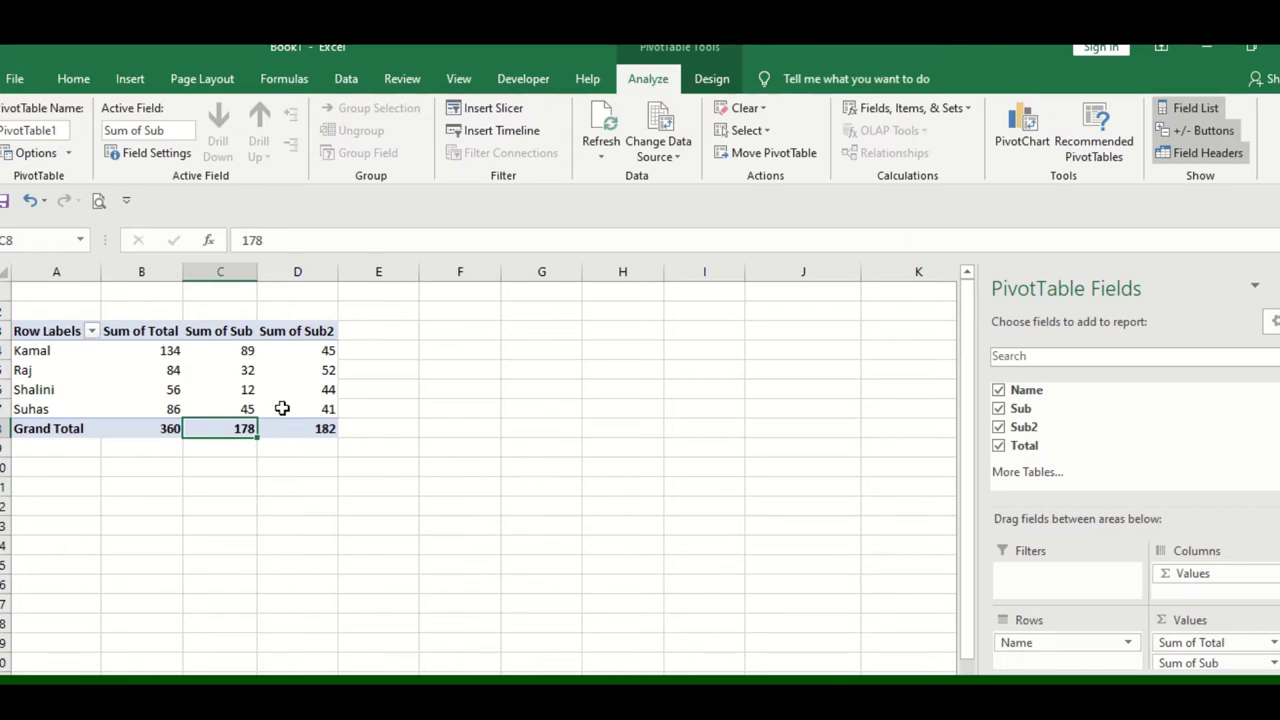
pyautogui.moveTo(1190, 642)
pyautogui.mouseDown()
pyautogui.moveTo(1215, 672)
pyautogui.moveTo(1204, 674)
pyautogui.mouseUp()
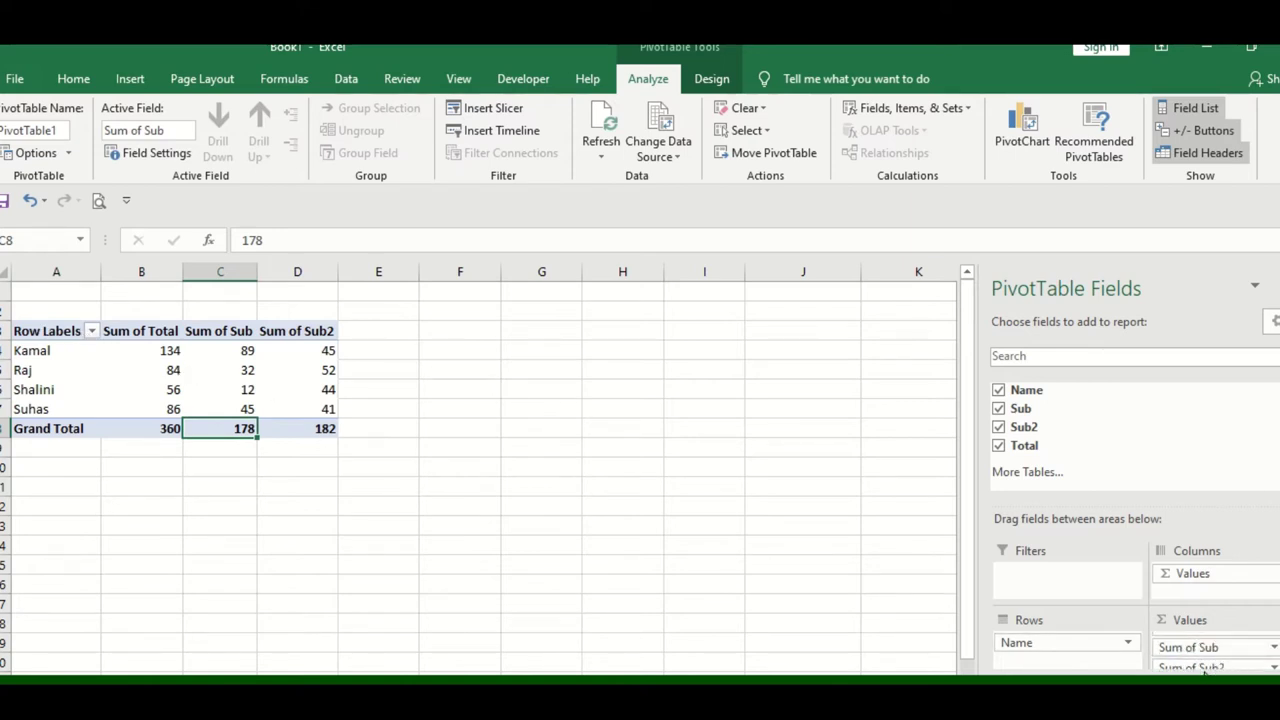
pyautogui.click(999, 446)
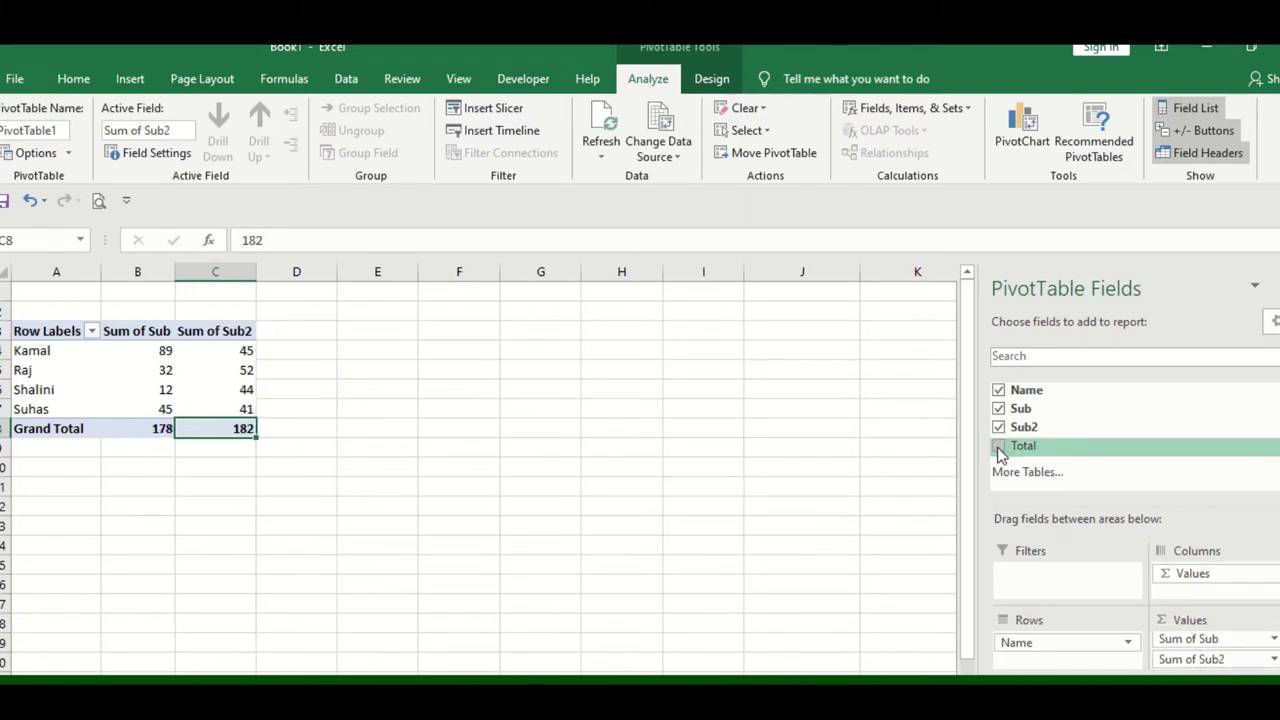
pyautogui.click(60, 352)
pyautogui.moveTo(53, 336); pyautogui.dragTo(237, 427)
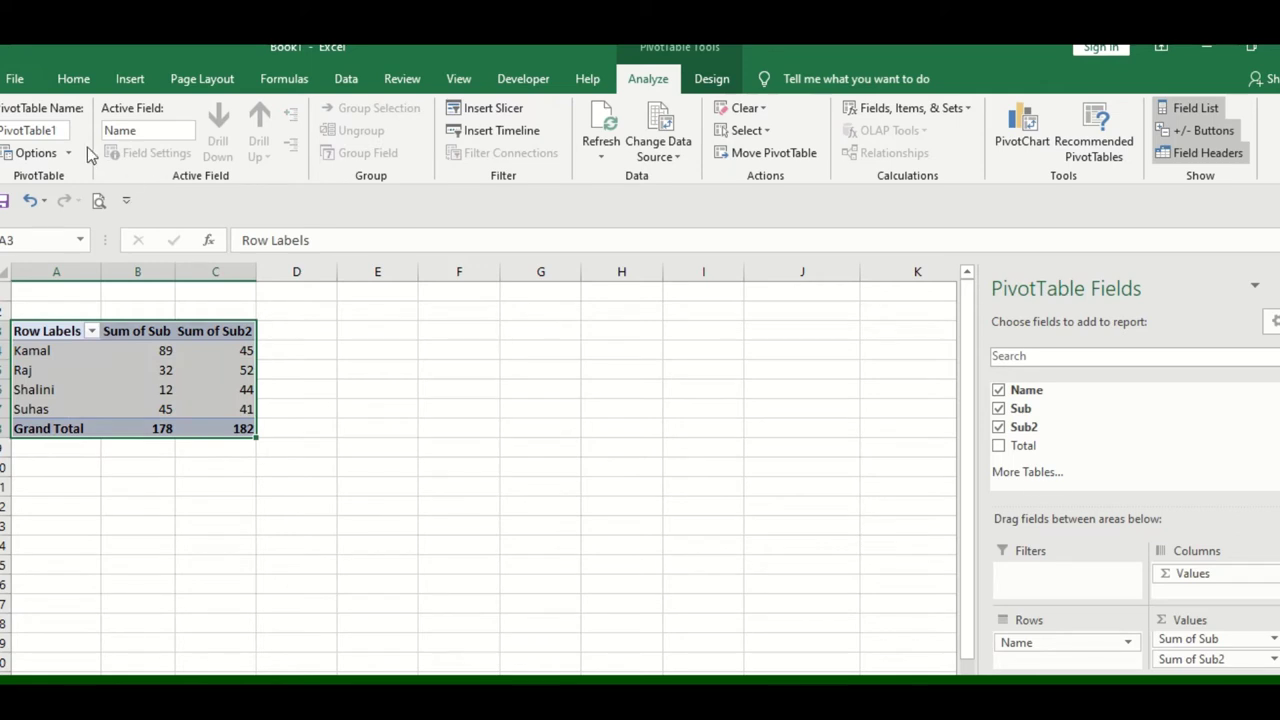
# Rename the pivot table from PivotTable1 to StudentSheet
pyautogui.click(34, 130)
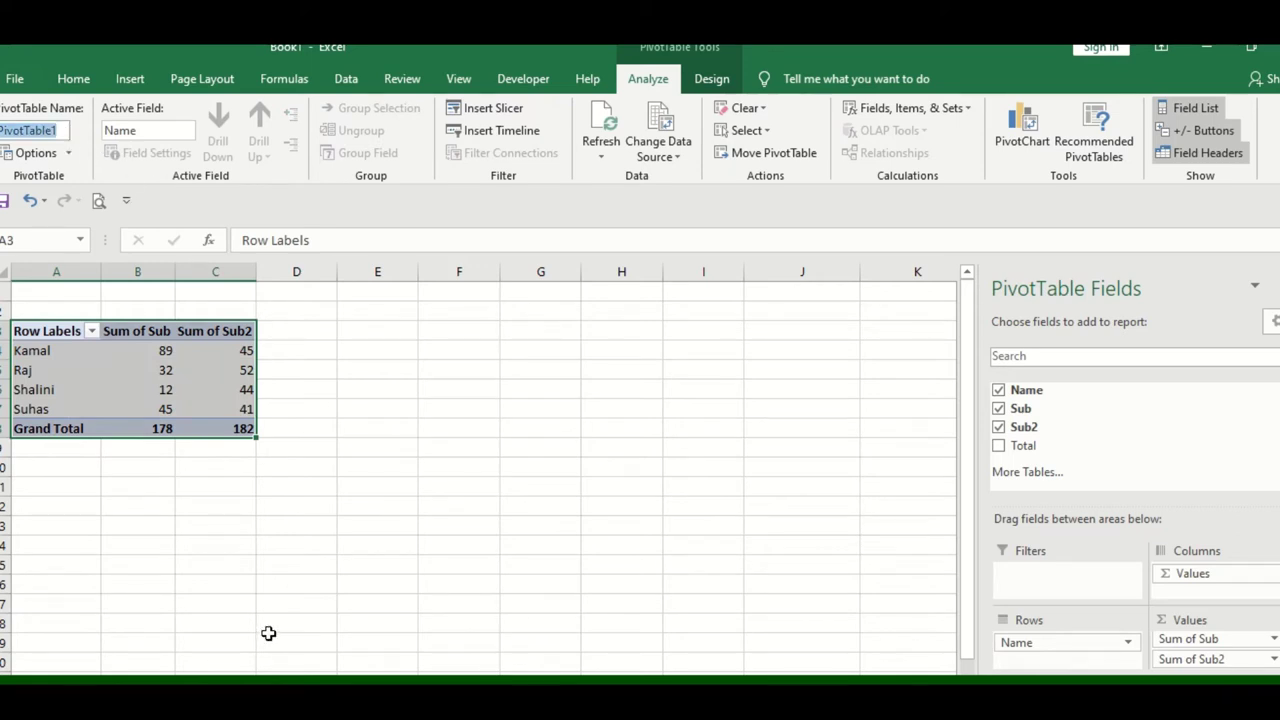
pyautogui.write('StudentSheet')
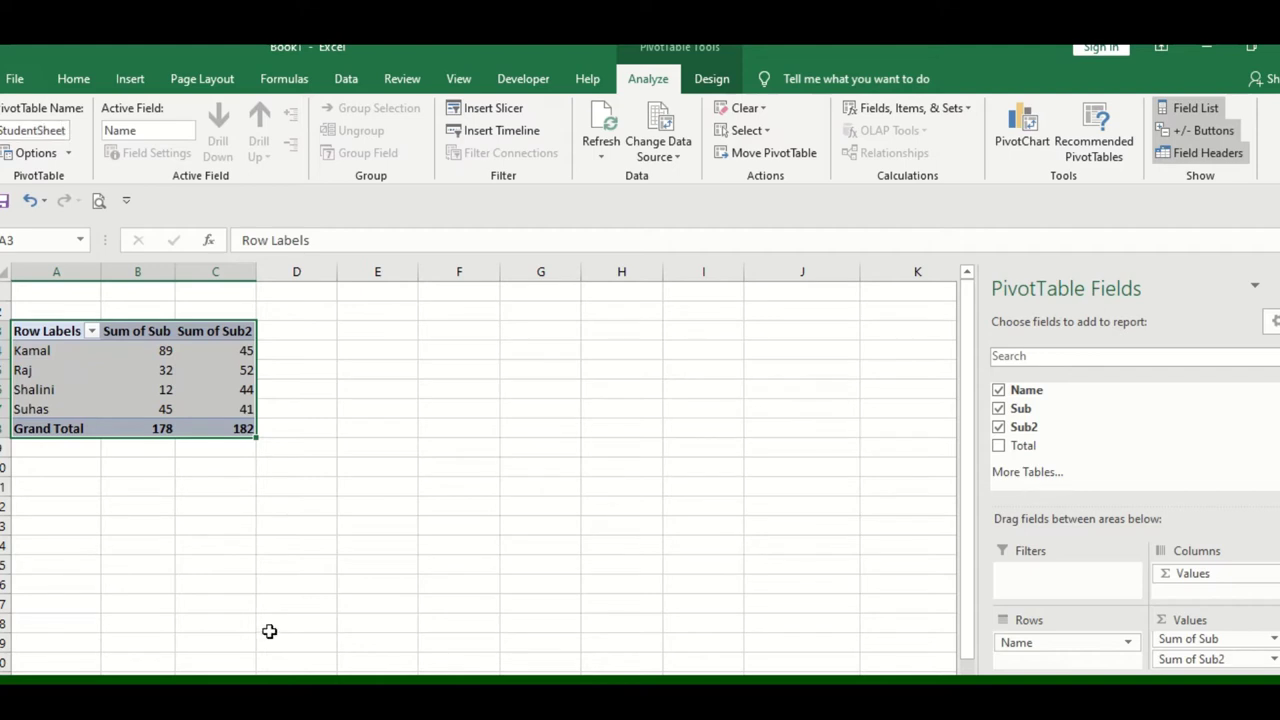
pyautogui.click(305, 466)
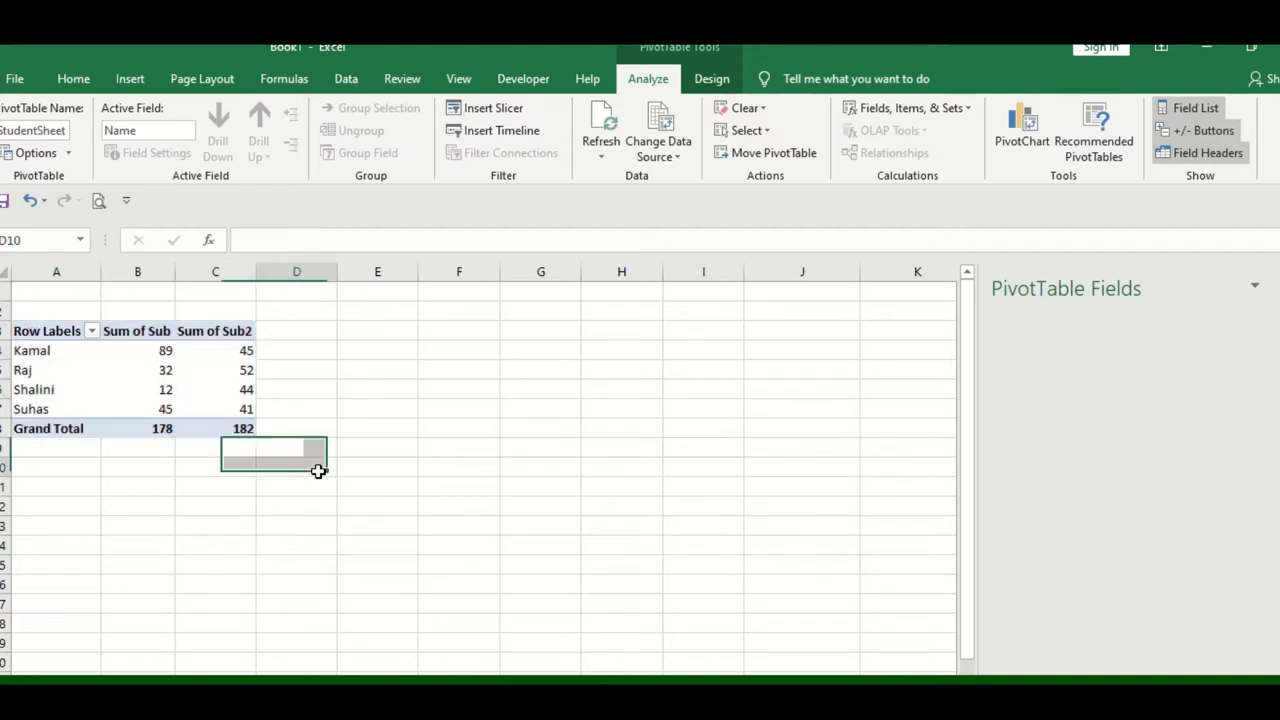
pyautogui.click(122, 394)
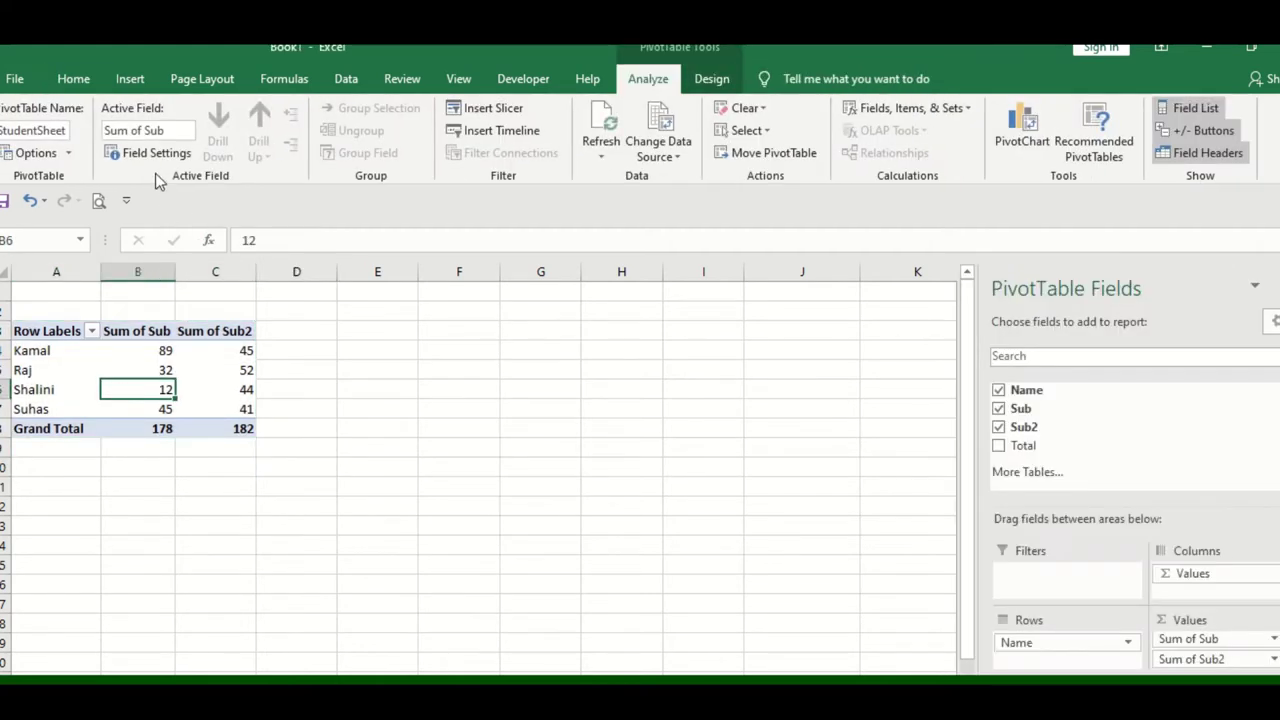
pyautogui.click(145, 80)
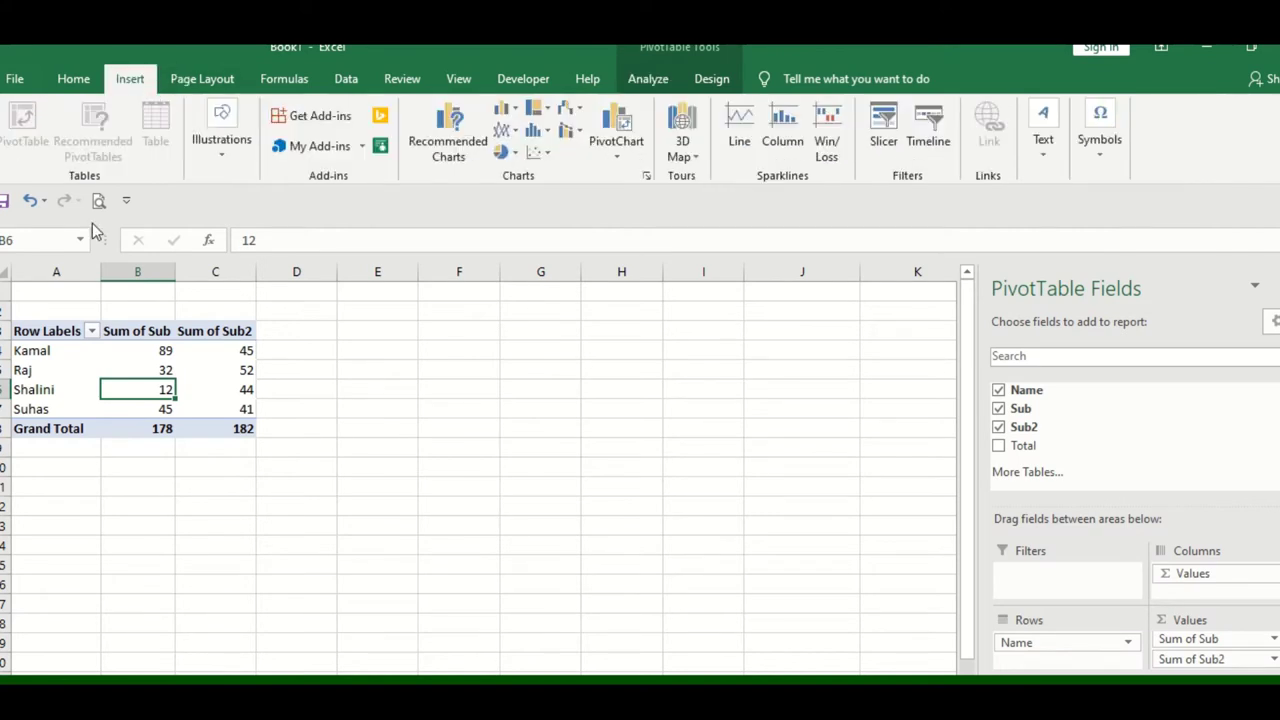
pyautogui.click(219, 389)
pyautogui.click(314, 403)
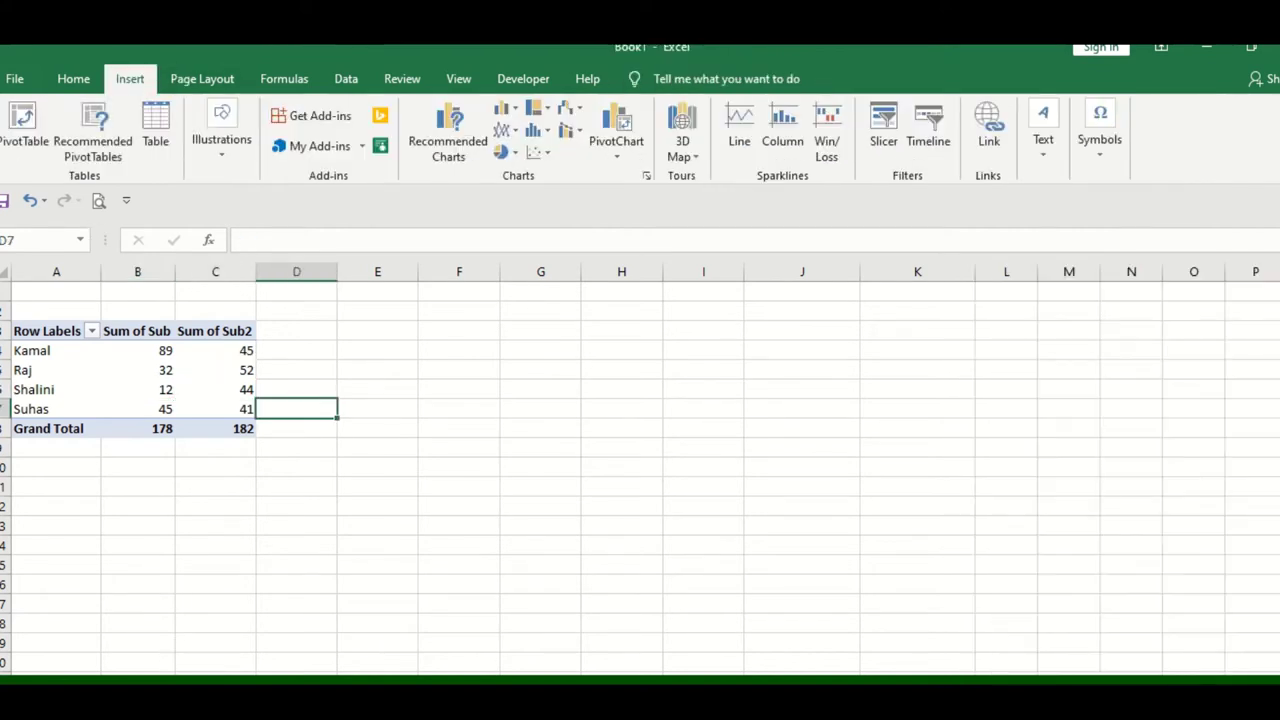
# Create a blank pivot table from Sheet1 A1:D5 via Recommended PivotTables
pyautogui.click(174, 690)
pyautogui.click(136, 421)
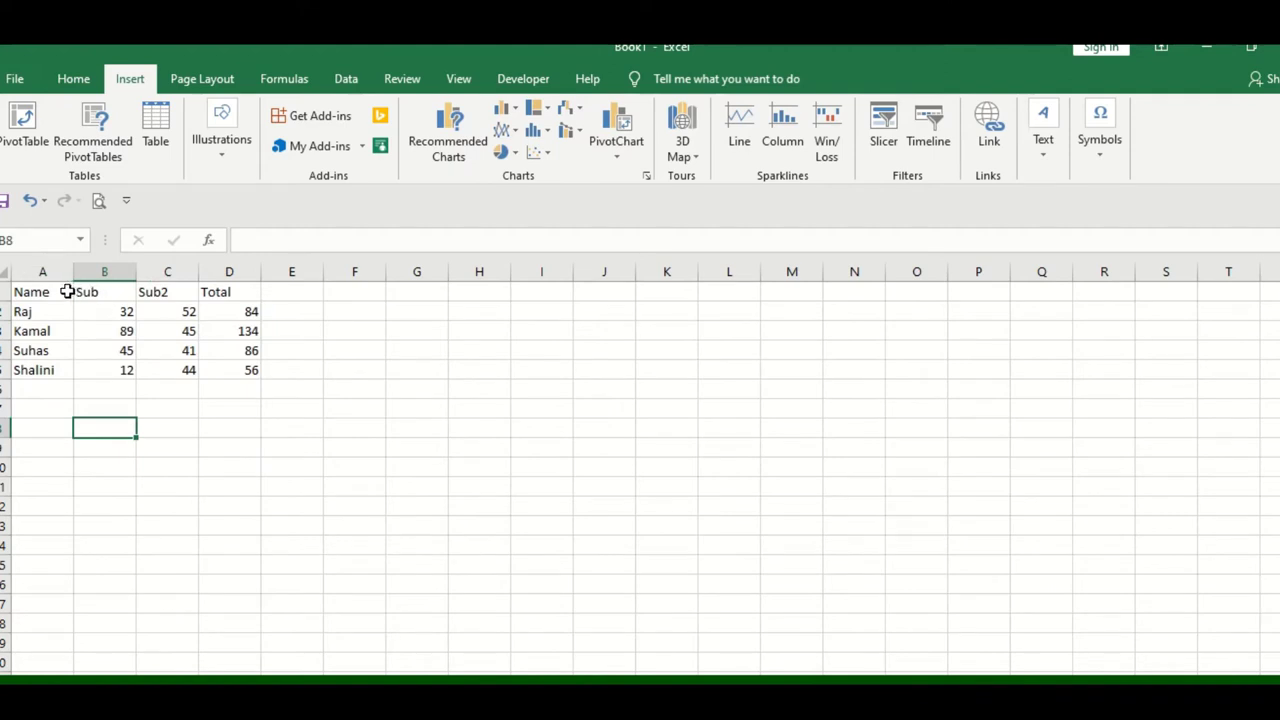
pyautogui.moveTo(62, 291)
pyautogui.mouseDown()
pyautogui.moveTo(157, 370)
pyautogui.moveTo(225, 371)
pyautogui.mouseUp()
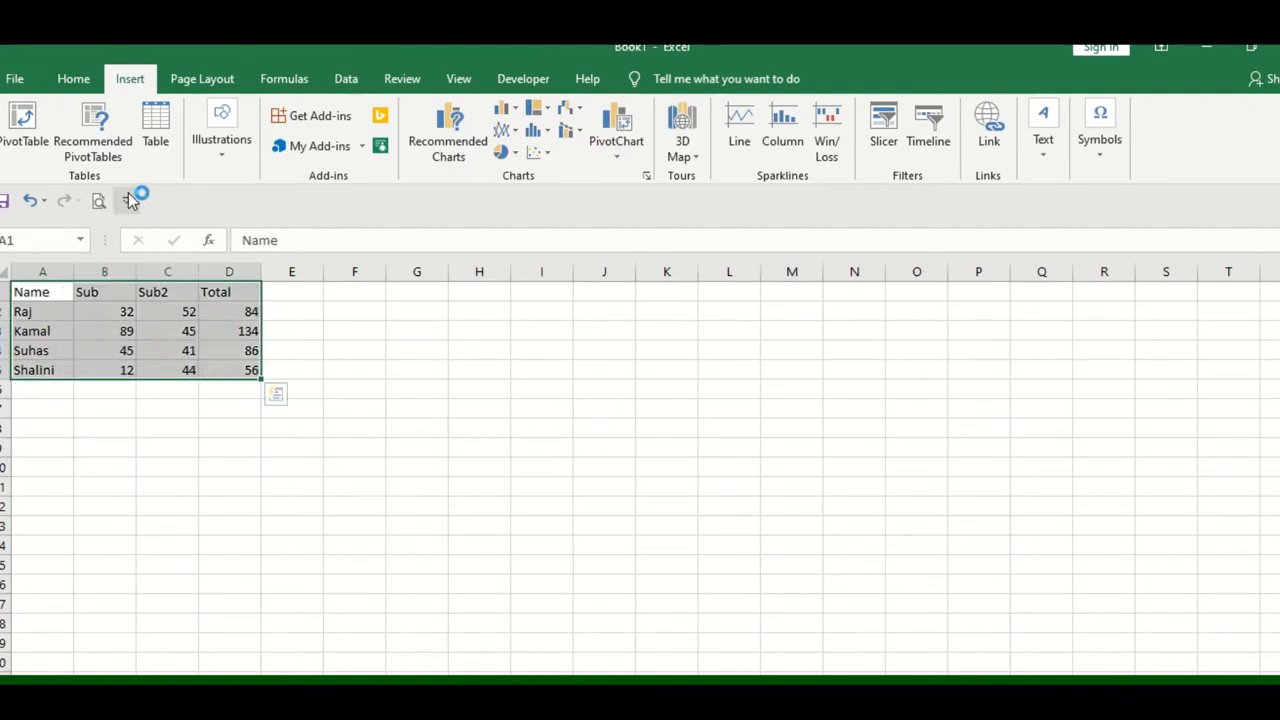
pyautogui.click(110, 150)
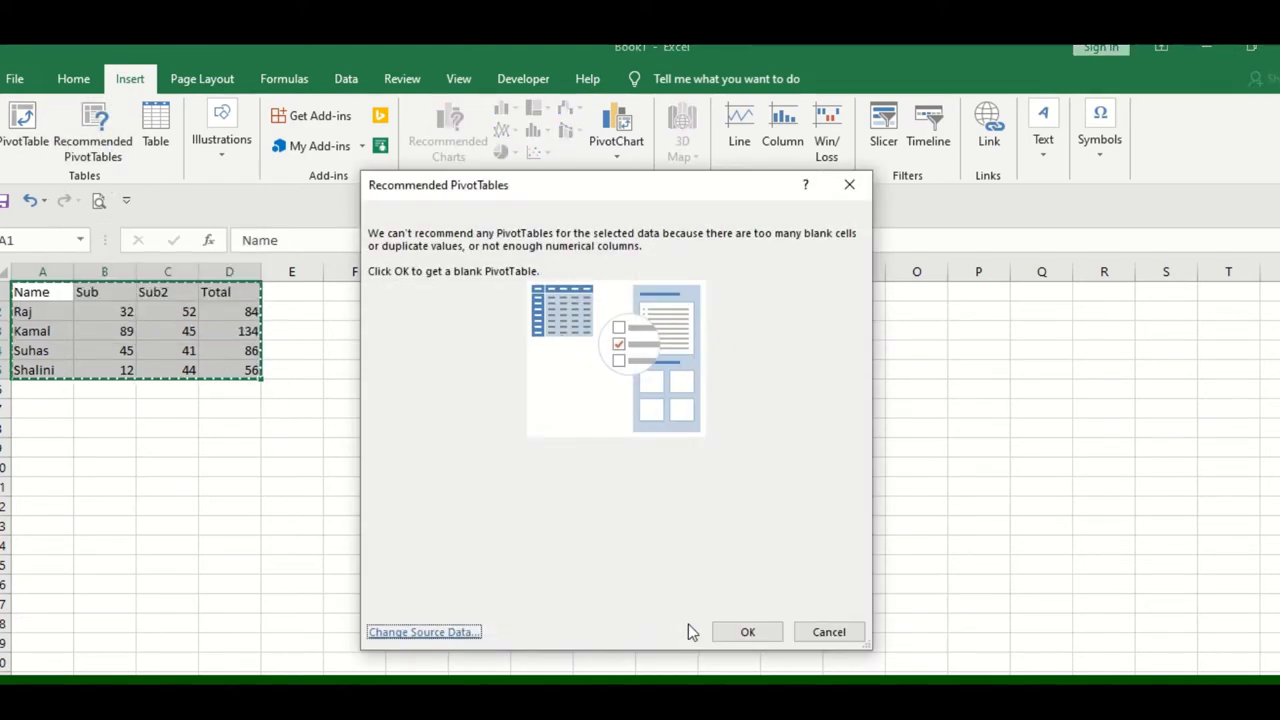
pyautogui.click(733, 640)
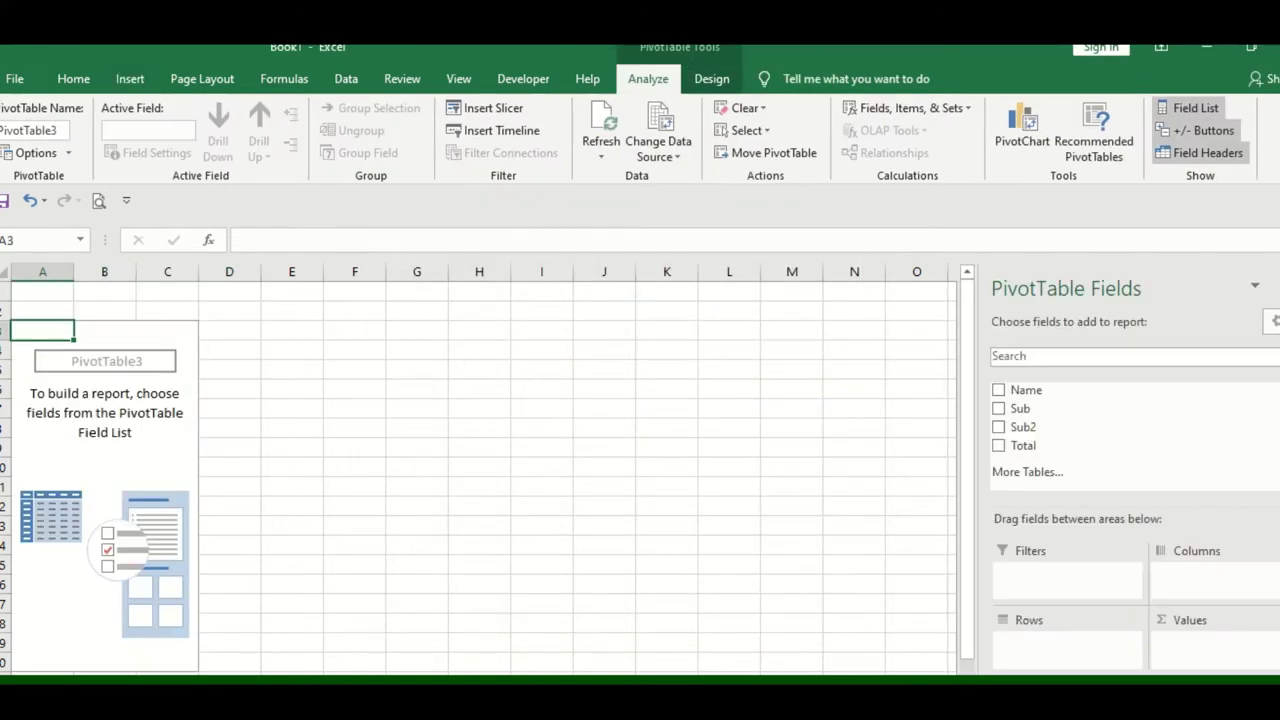
# Add Name, Total, Sub2 and Sub to PivotTable3, then return to the marks sheet
pyautogui.click(998, 391)
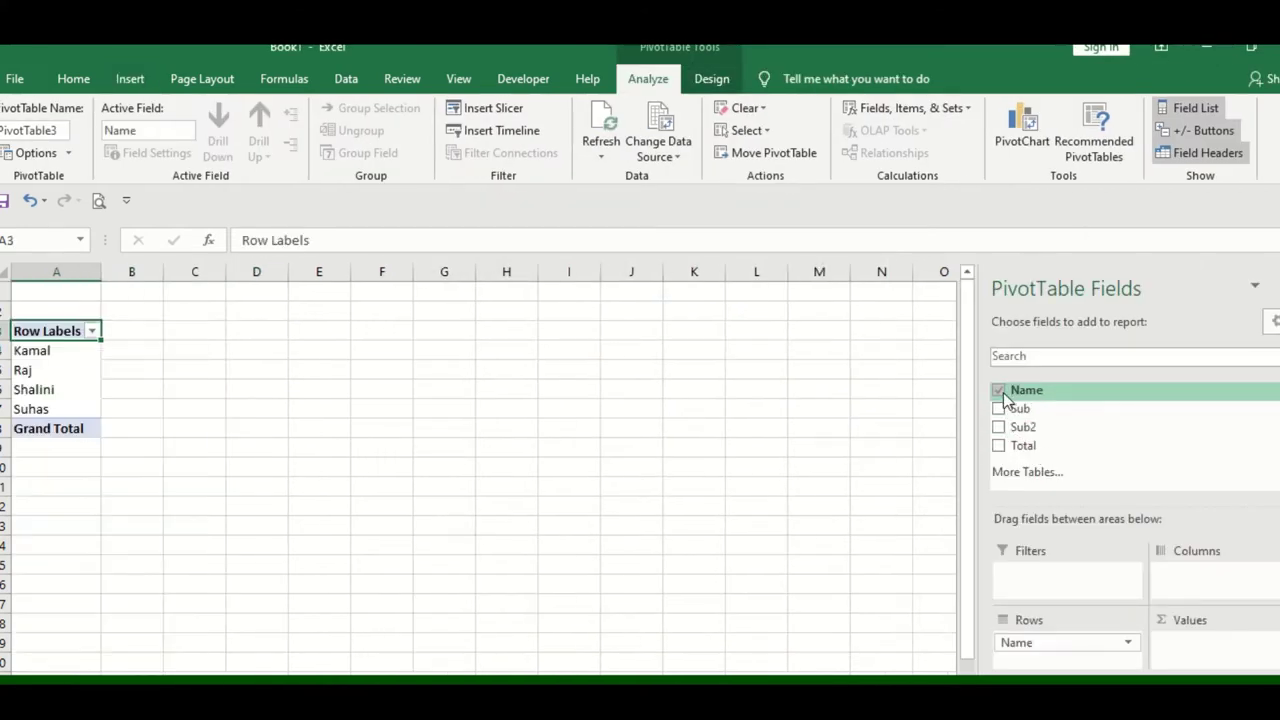
pyautogui.click(1000, 446)
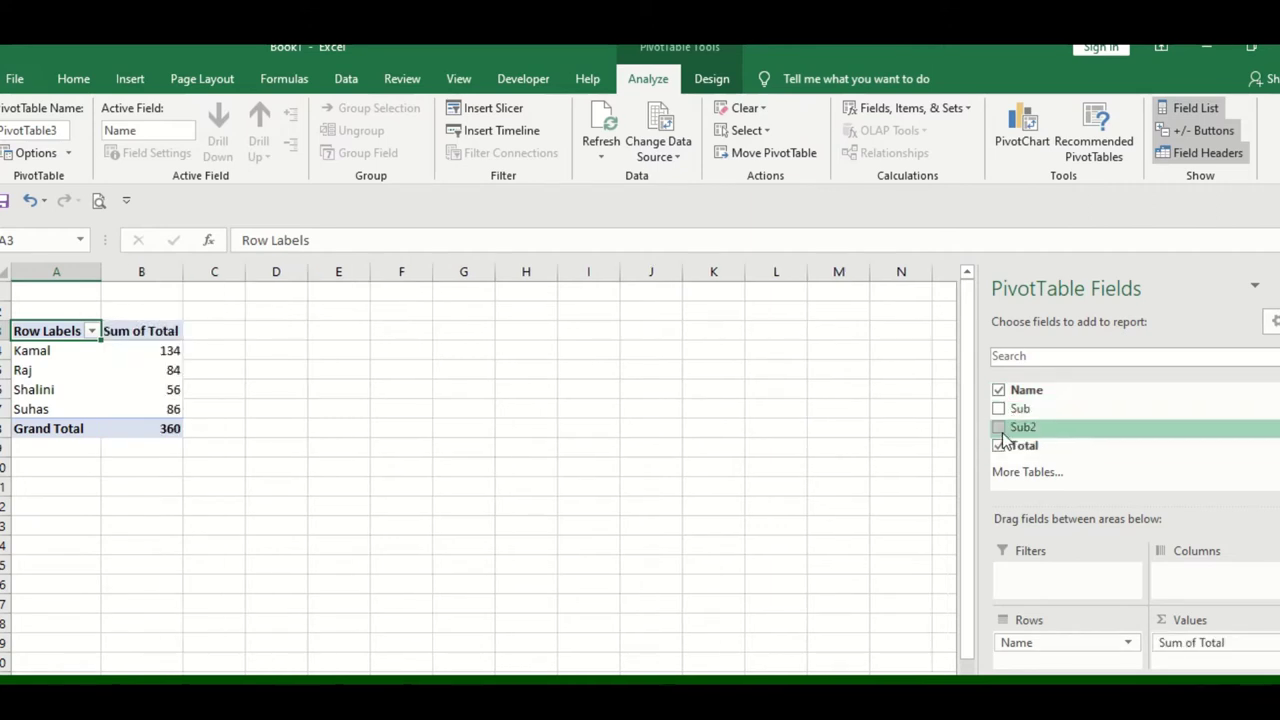
pyautogui.click(999, 428)
pyautogui.click(999, 409)
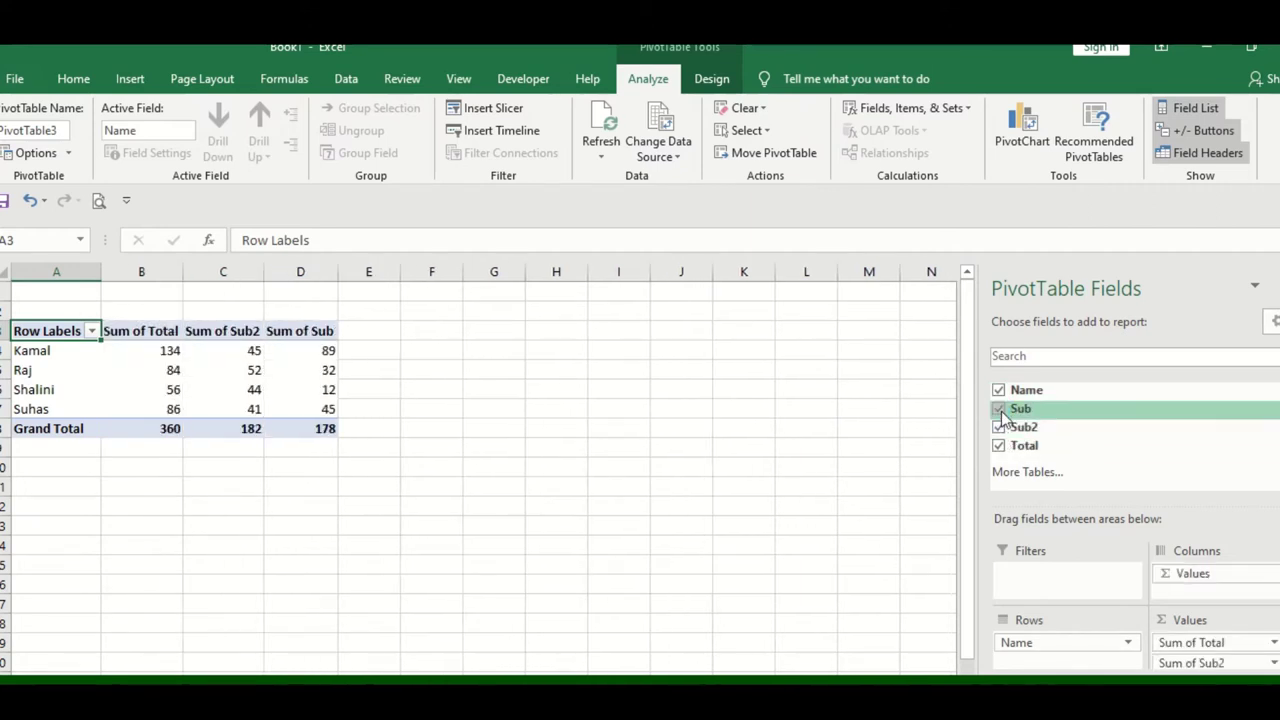
pyautogui.click(254, 391)
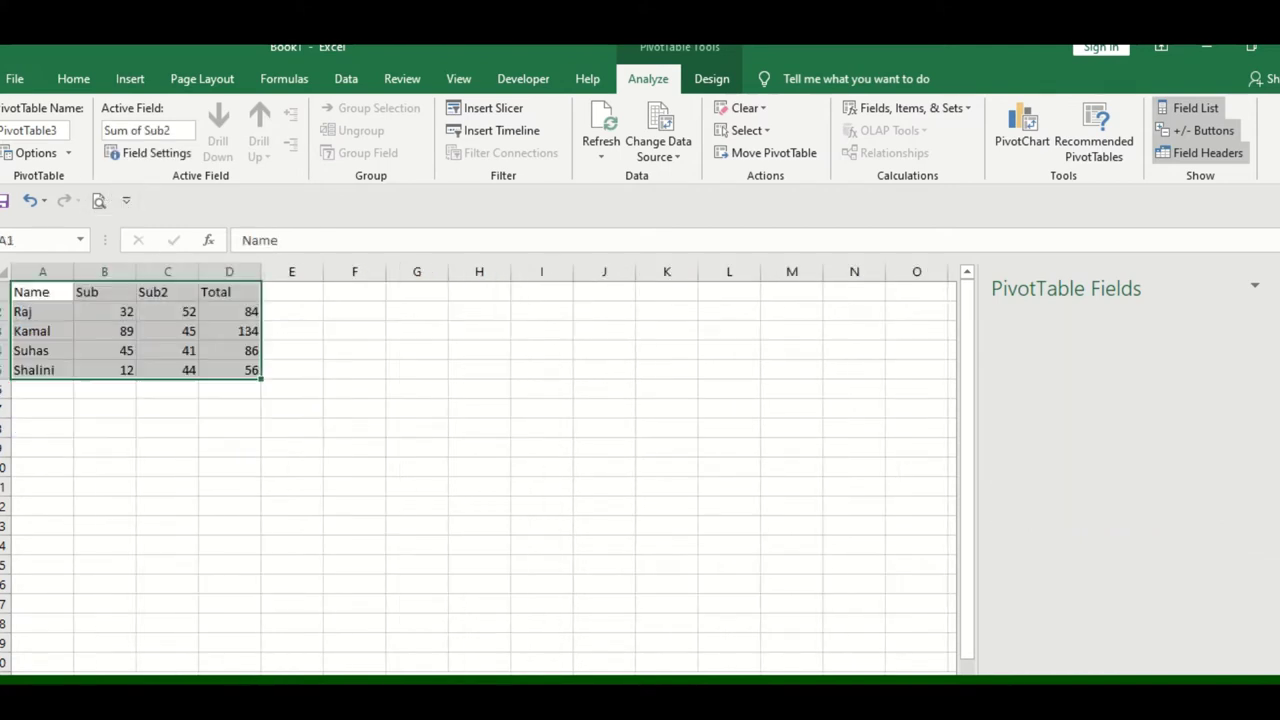
pyautogui.click(150, 352)
# Convert the marks range A1:D5 into a table with headers
pyautogui.click(140, 84)
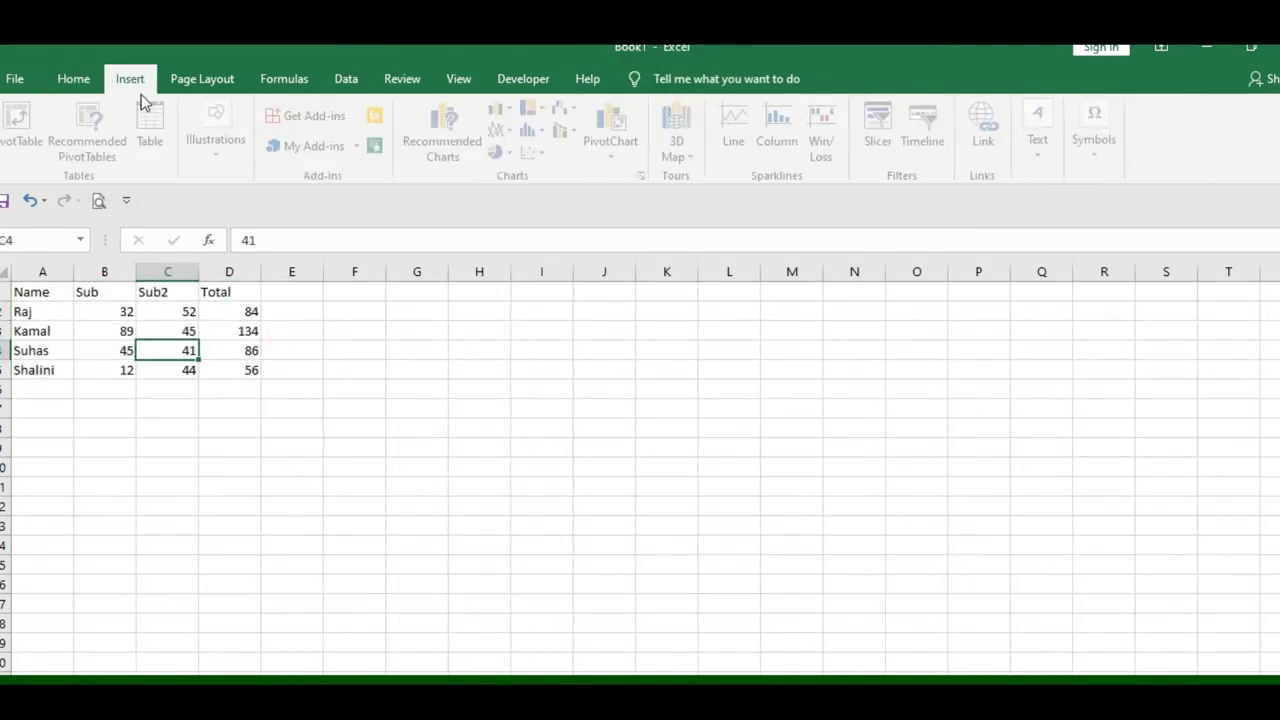
pyautogui.click(393, 540)
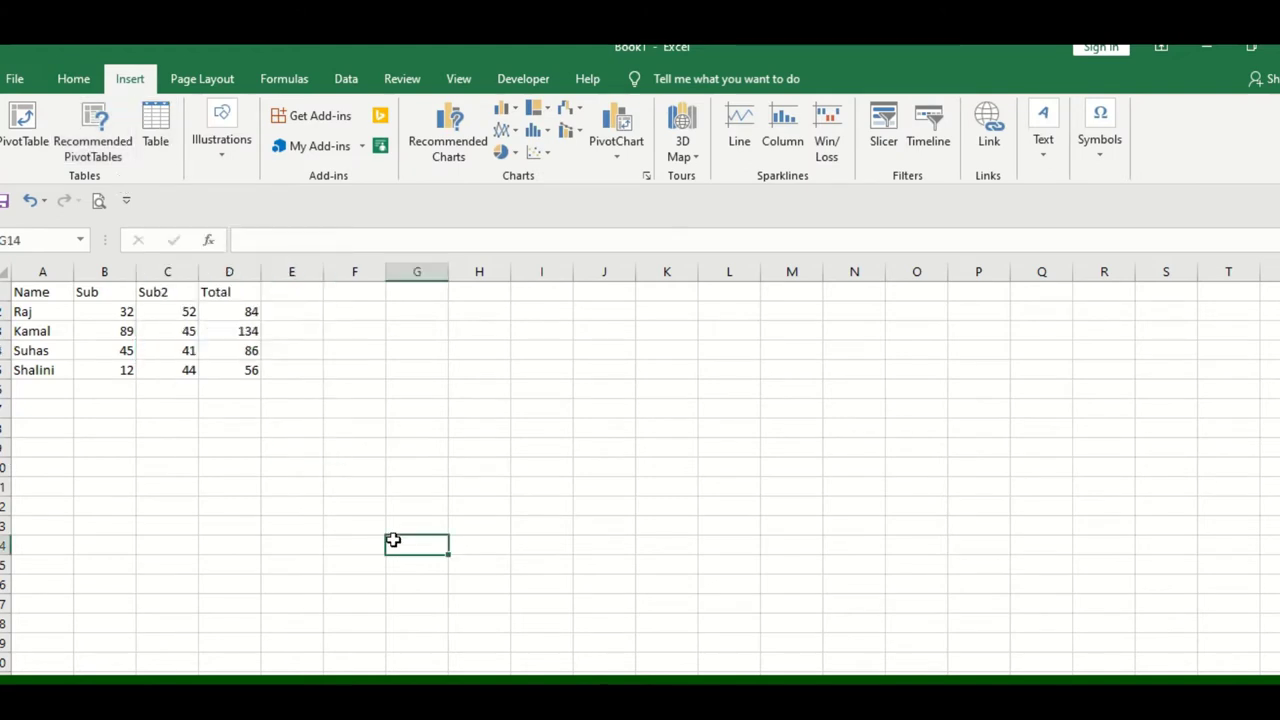
pyautogui.moveTo(25, 287); pyautogui.dragTo(257, 371)
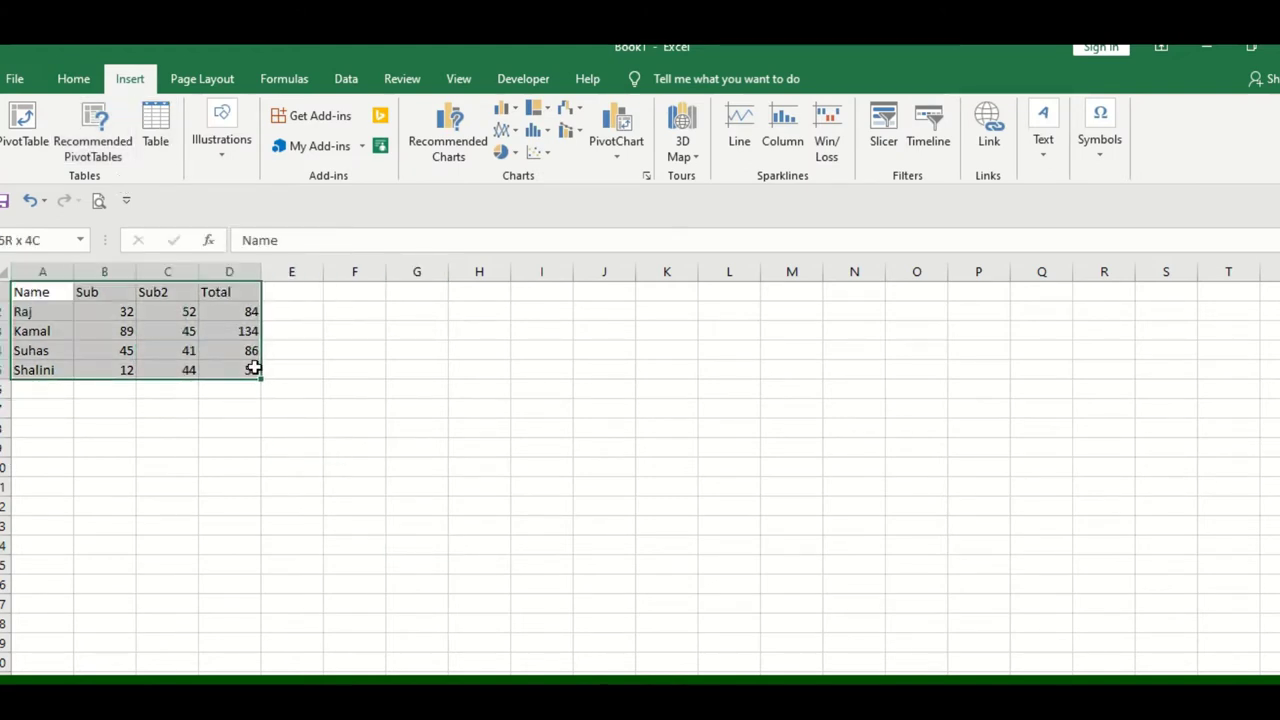
pyautogui.click(147, 118)
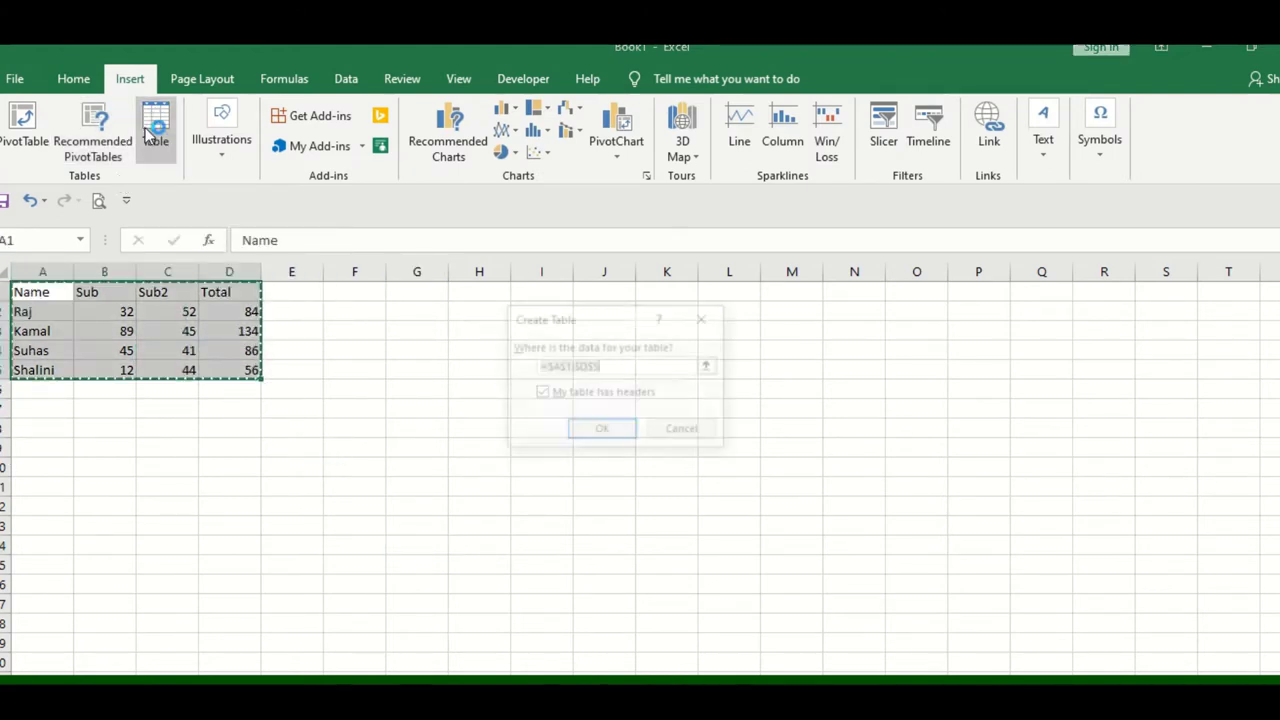
pyautogui.click(590, 432)
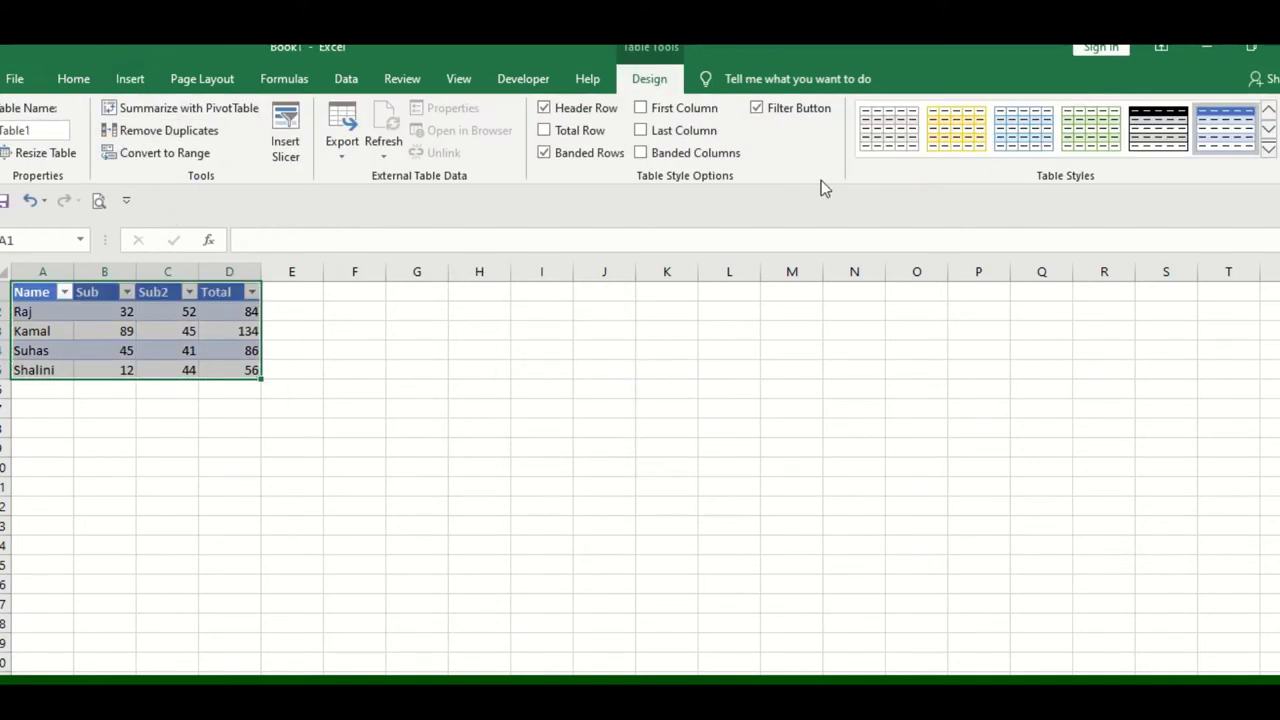
# Give the table a blue banded style after trying yellow and green ones
pyautogui.click(955, 132)
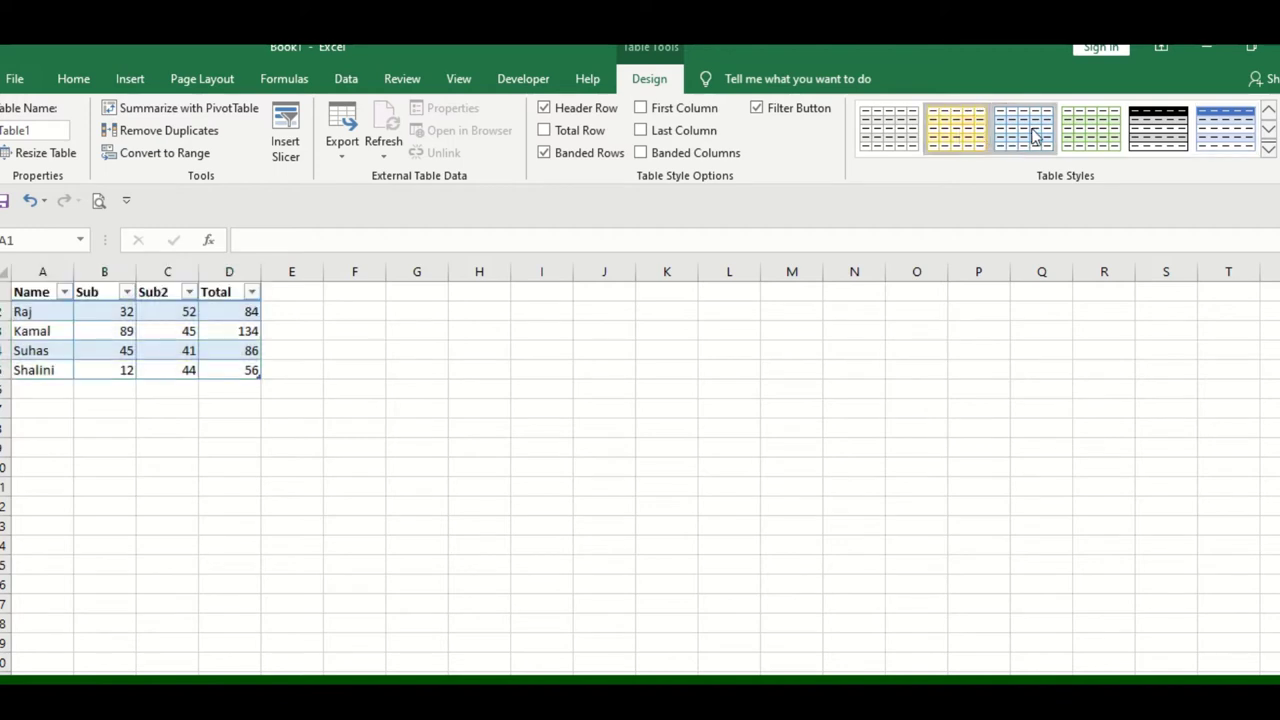
pyautogui.click(1097, 131)
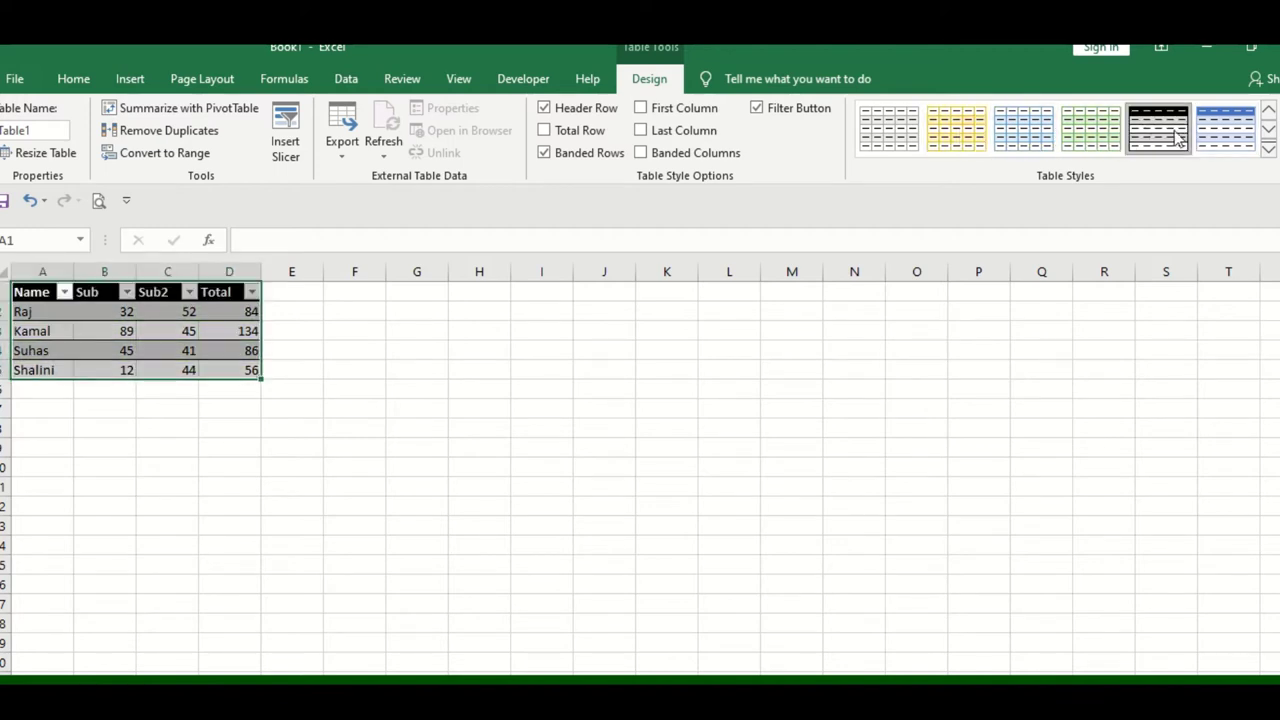
pyautogui.click(1225, 130)
pyautogui.click(232, 487)
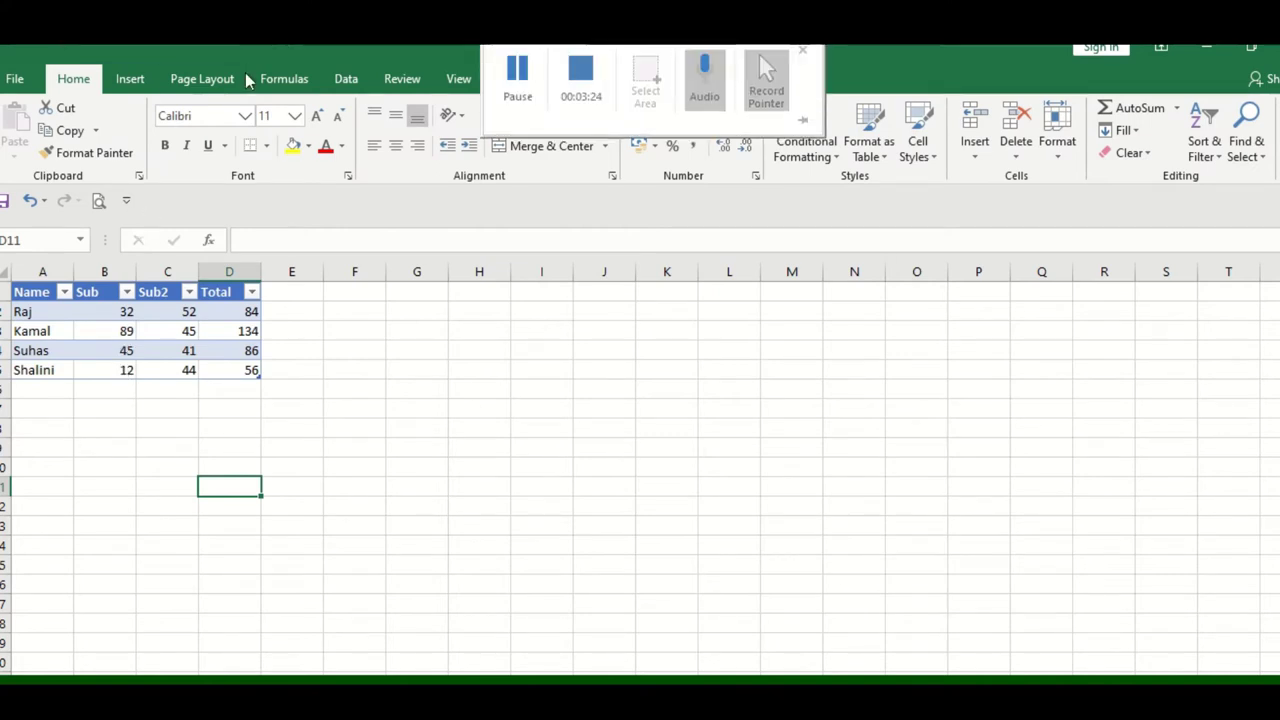
# Insert the 'new image' picture and move it just below the marks table
pyautogui.click(130, 79)
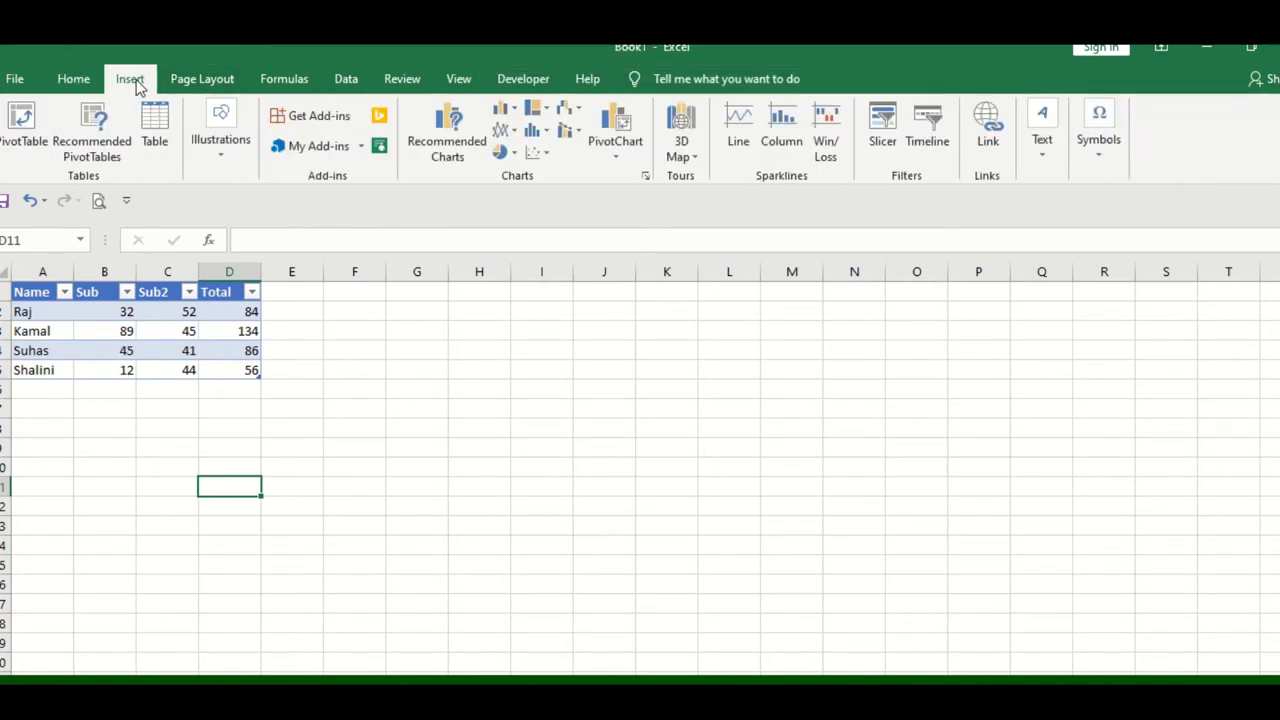
pyautogui.click(223, 158)
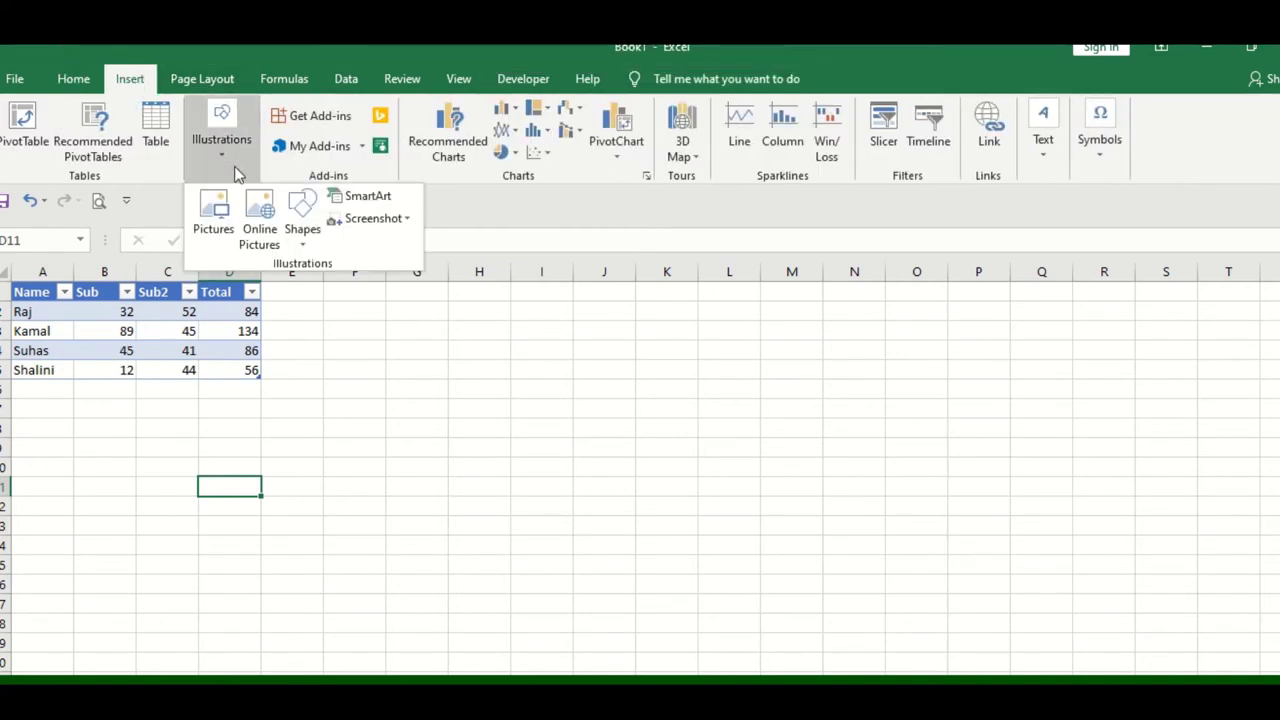
pyautogui.click(222, 218)
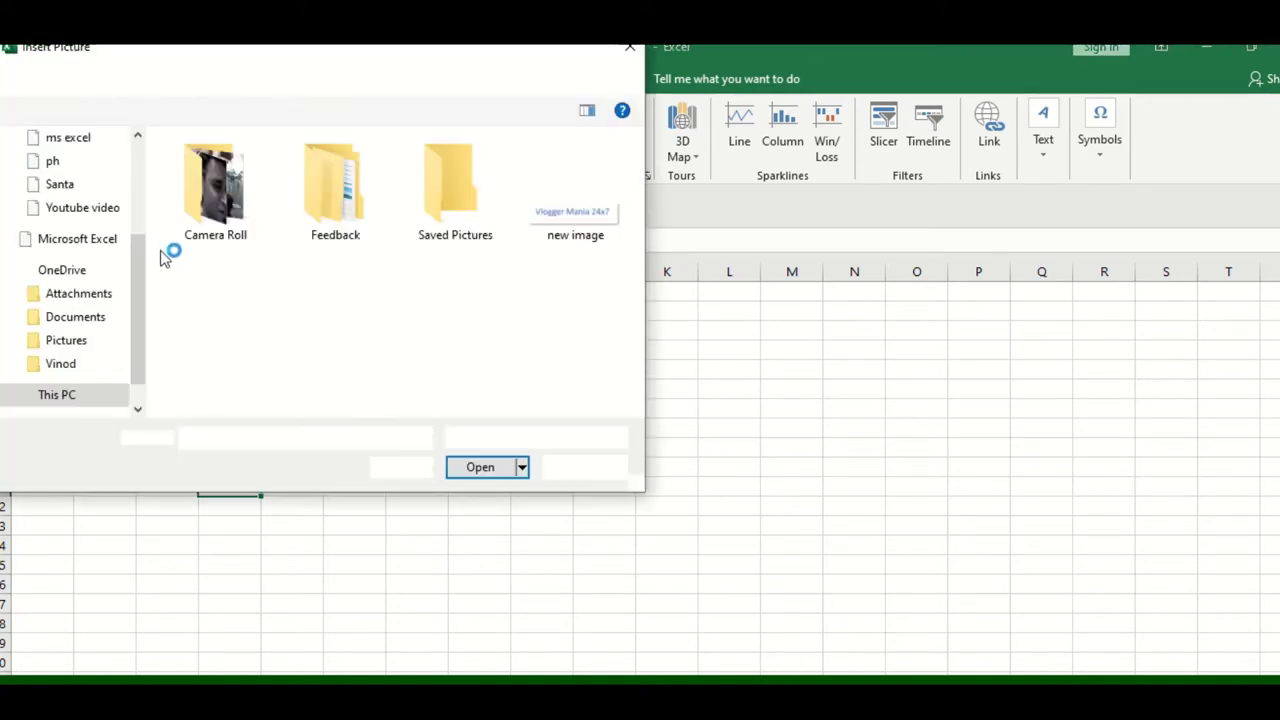
pyautogui.moveTo(70, 270)
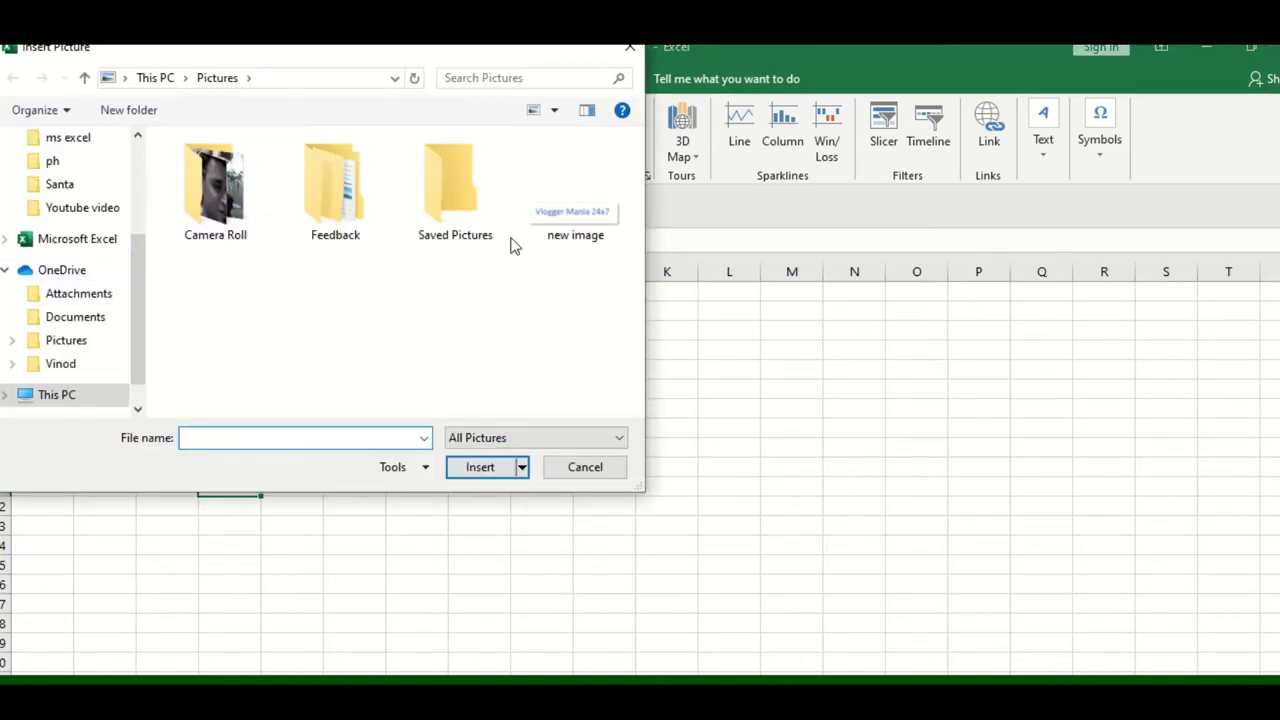
pyautogui.click(570, 215)
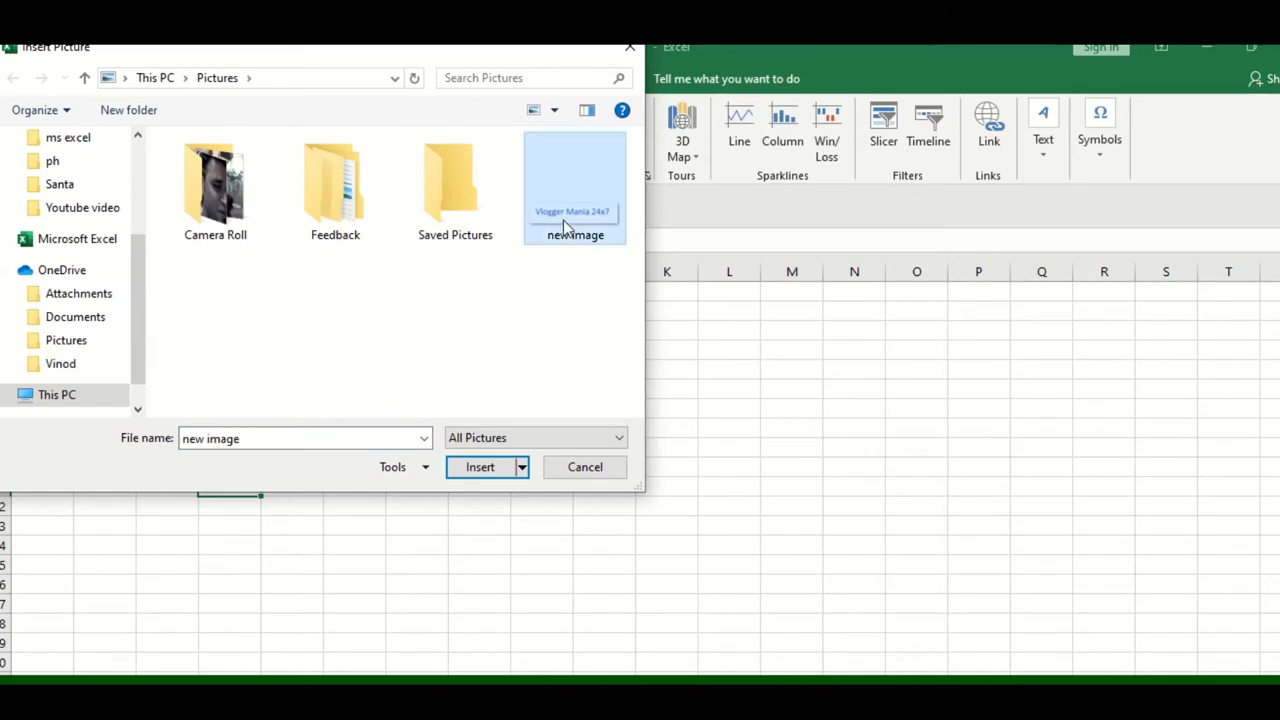
pyautogui.click(470, 476)
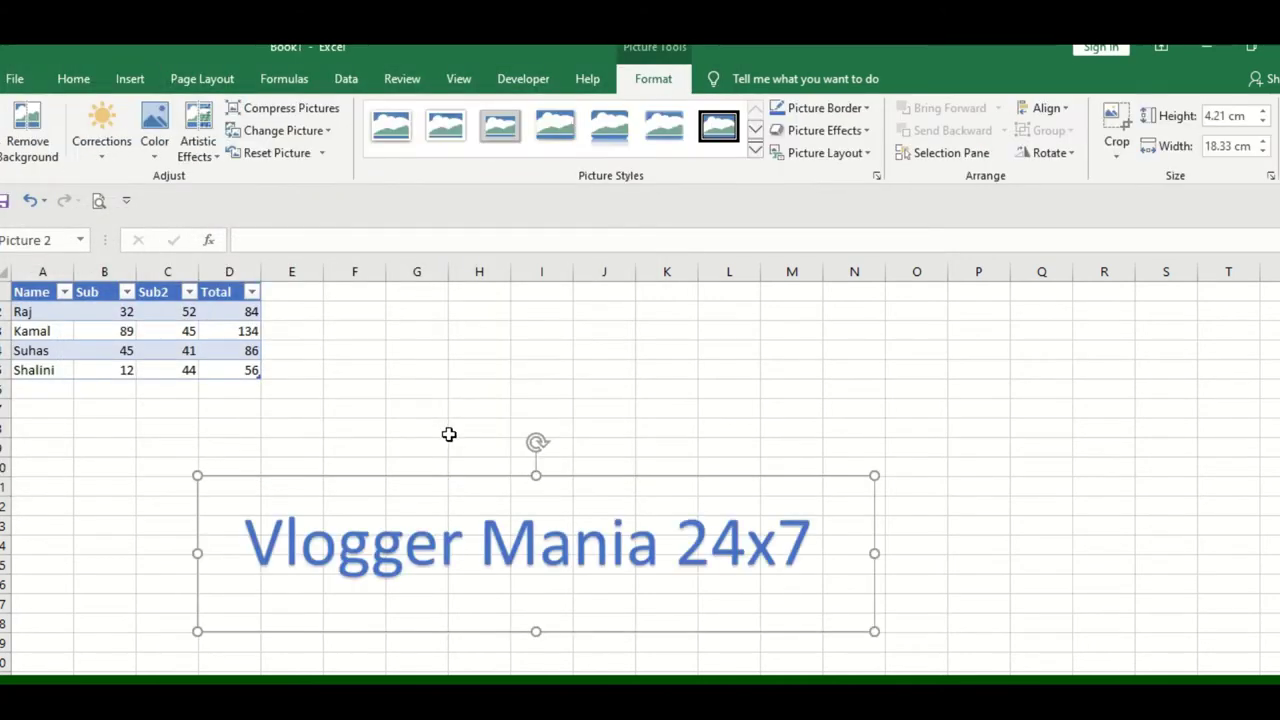
pyautogui.moveTo(429, 494)
pyautogui.mouseDown()
pyautogui.moveTo(430, 409)
pyautogui.moveTo(394, 468)
pyautogui.mouseUp()
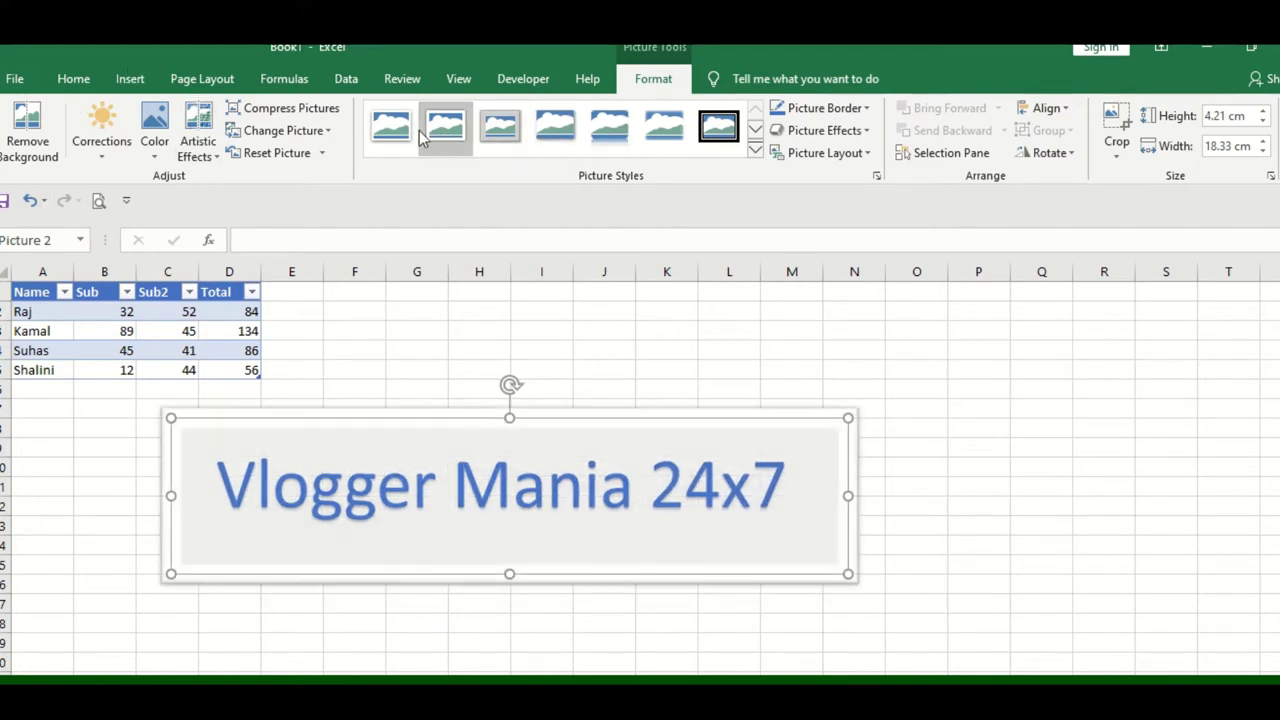
# Frame the Vlogger Mania 24x7 picture with a soft picture style
pyautogui.click(406, 245)
pyautogui.click(432, 355)
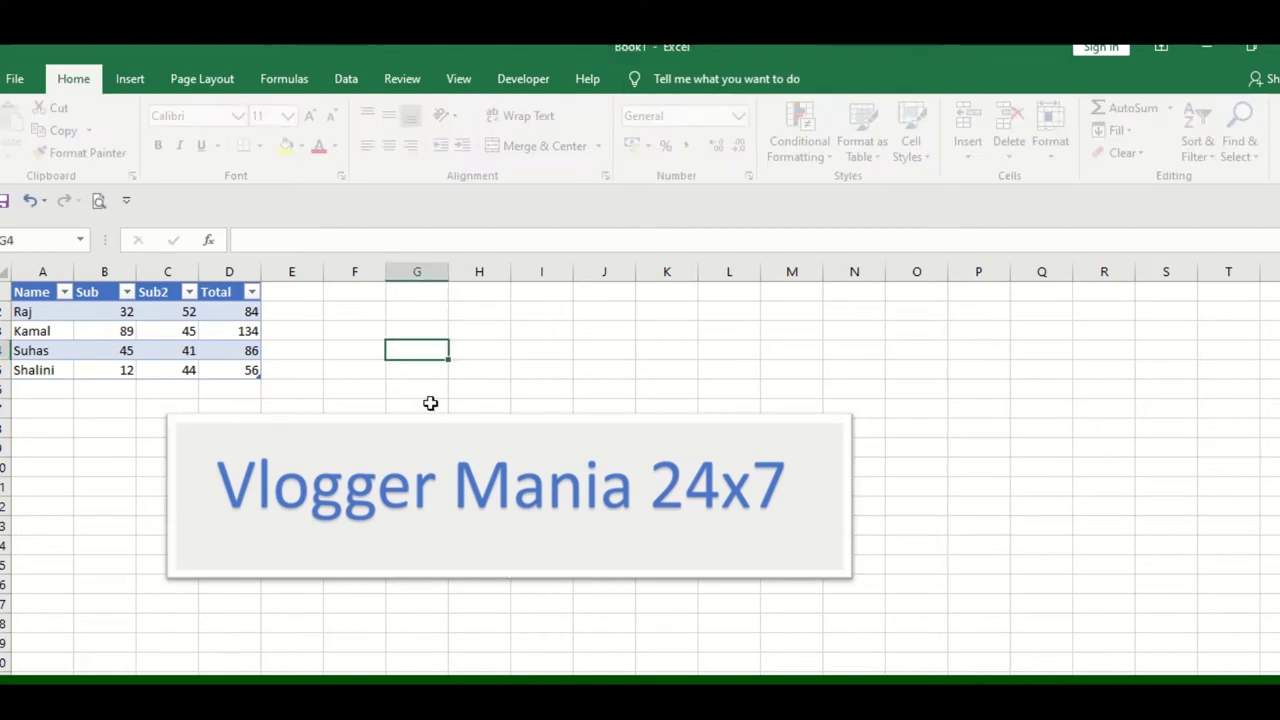
pyautogui.click(423, 477)
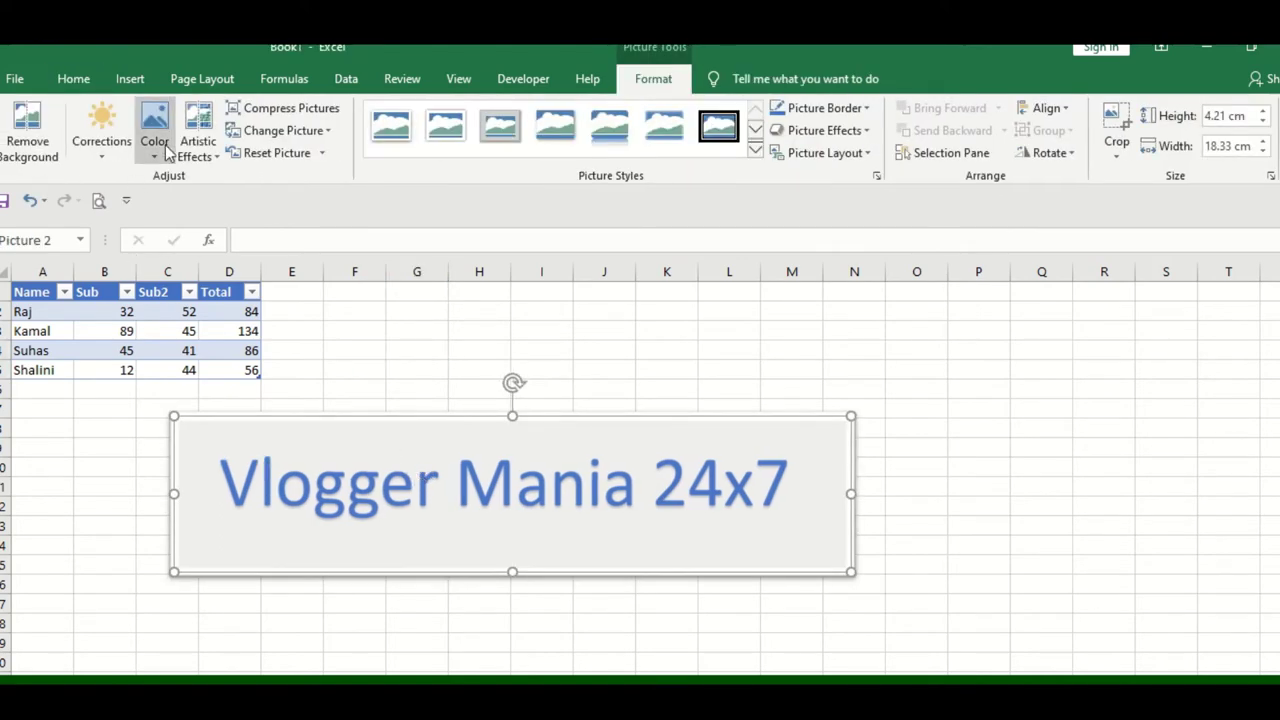
pyautogui.click(129, 79)
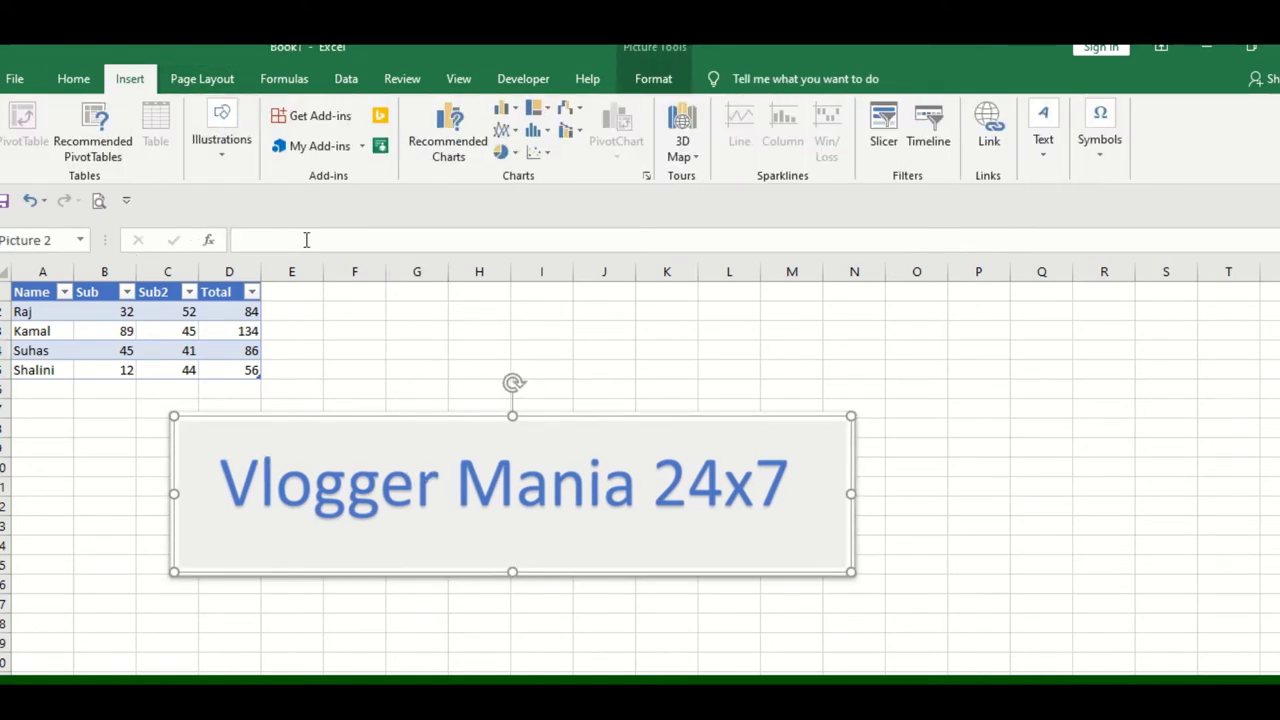
pyautogui.click(347, 360)
pyautogui.click(218, 158)
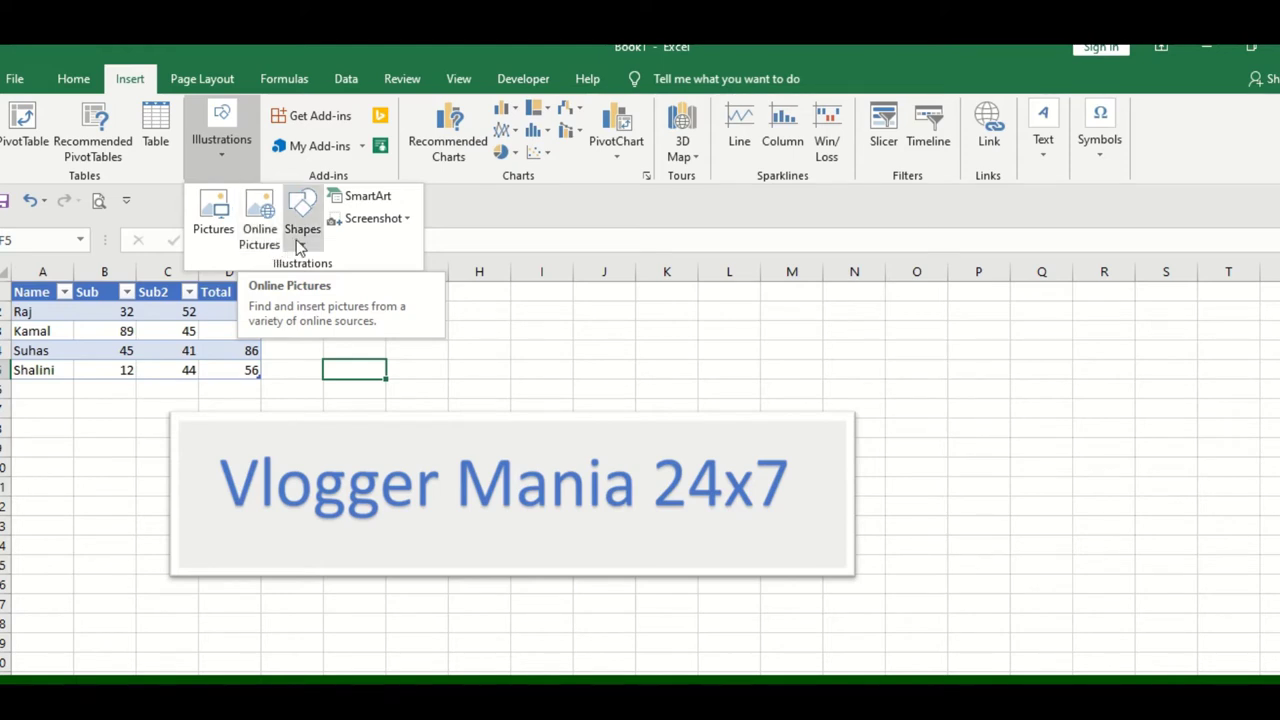
# Draw a blue rectangle over F1:G3 and a down arrow above the picture
pyautogui.click(297, 243)
pyautogui.click(354, 277)
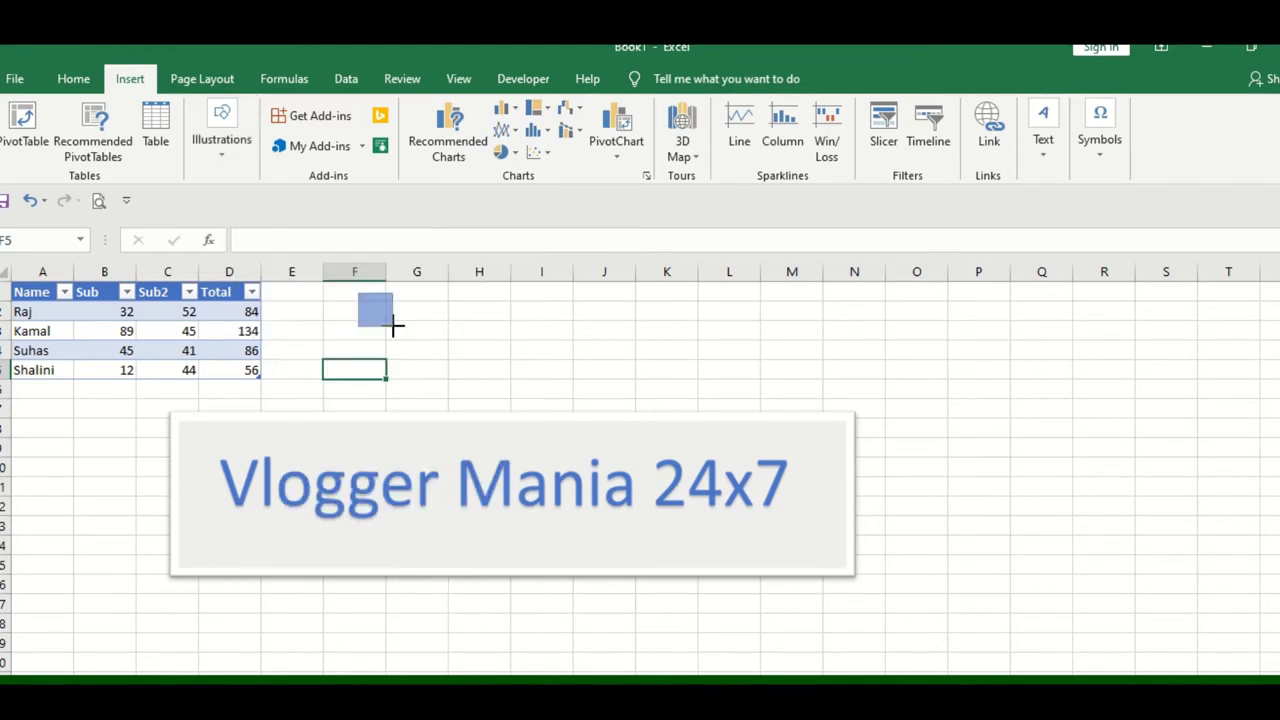
pyautogui.moveTo(357, 292); pyautogui.dragTo(449, 338)
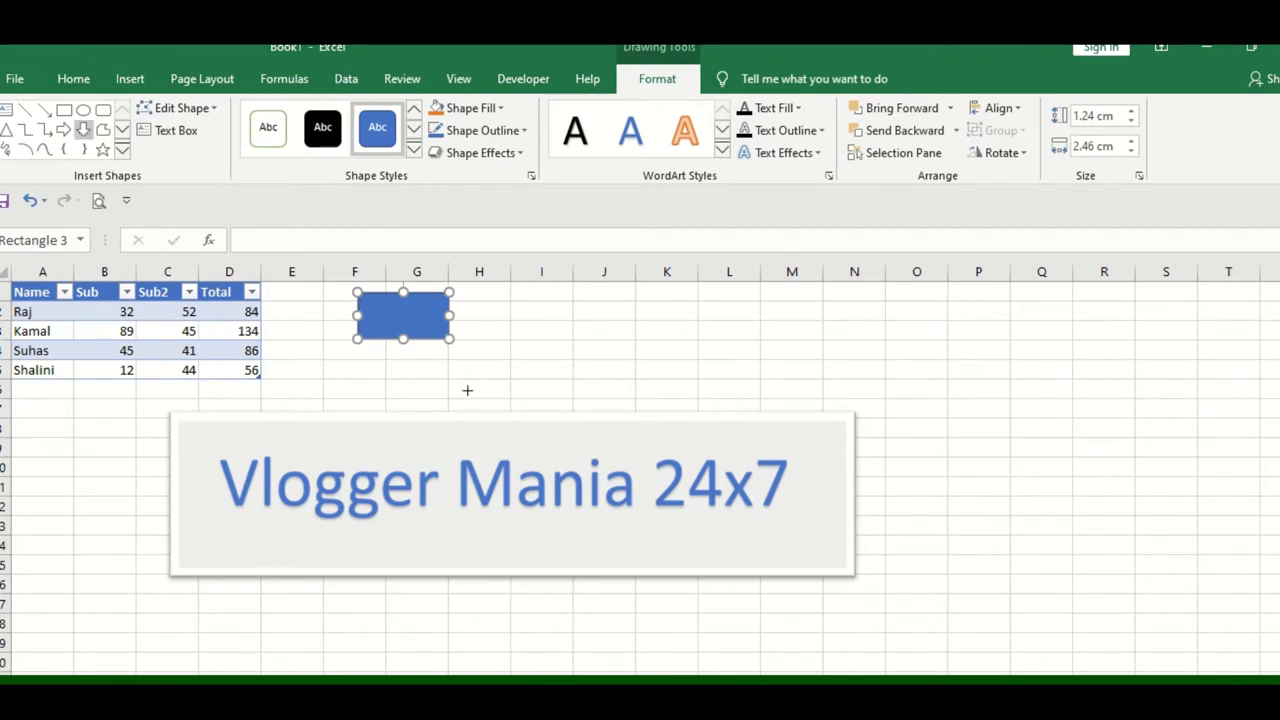
pyautogui.moveTo(478, 330); pyautogui.dragTo(538, 404)
pyautogui.click(610, 308)
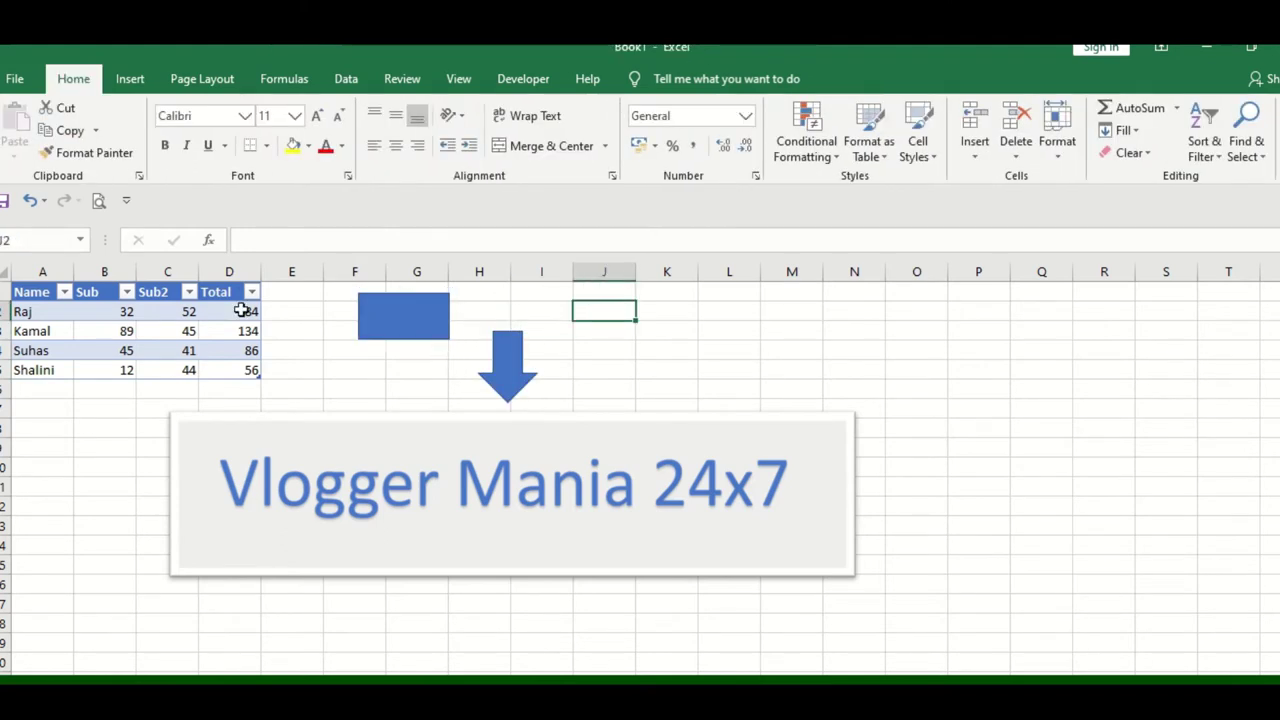
pyautogui.click(130, 80)
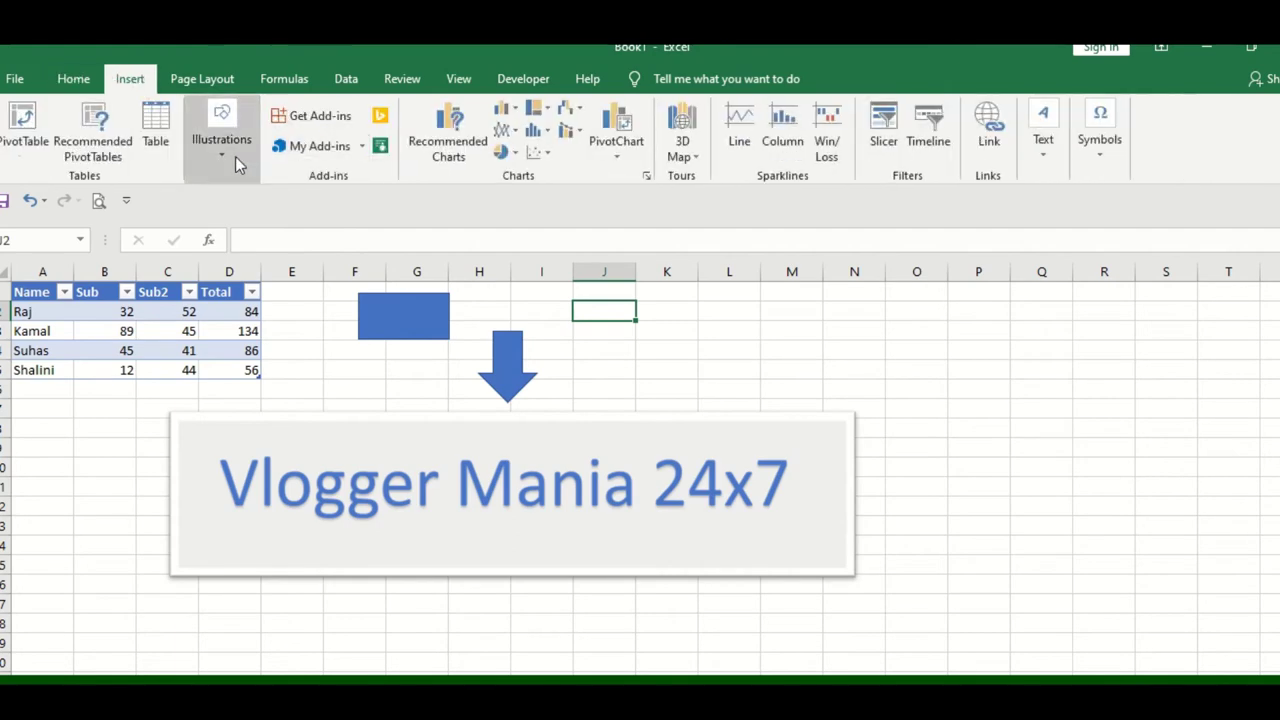
pyautogui.click(235, 156)
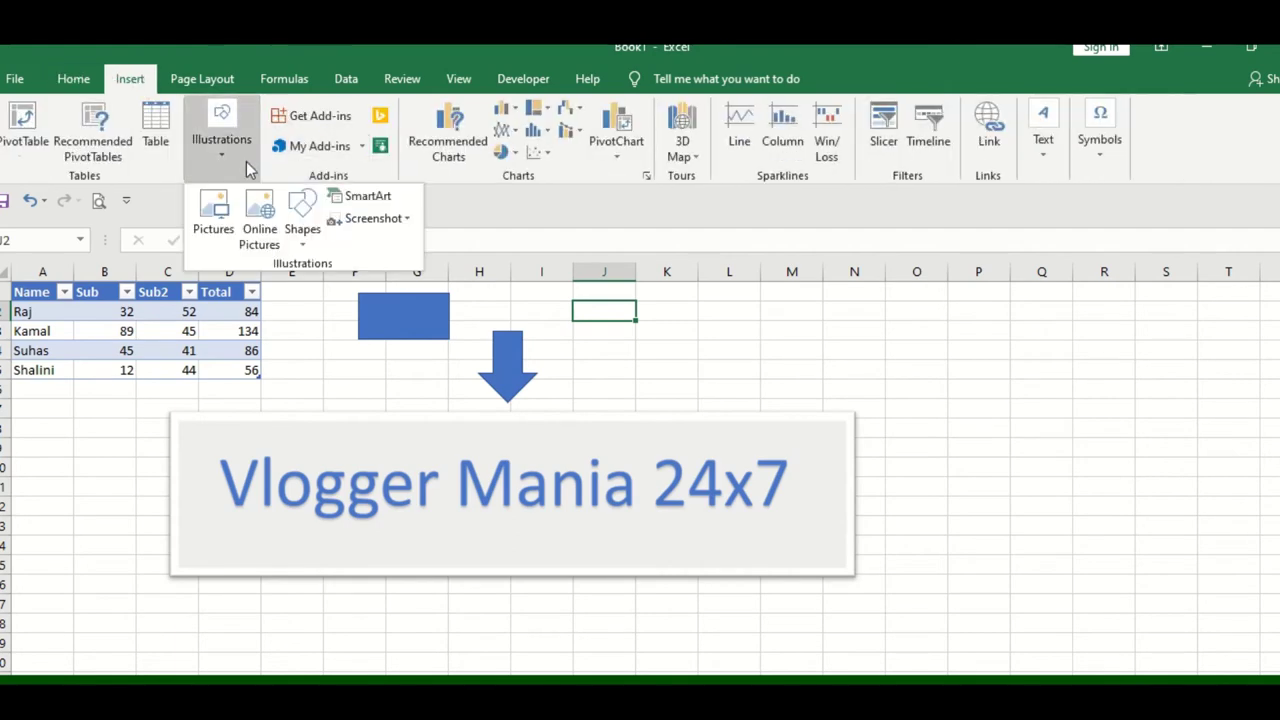
# Preview the SmartArt Process layouts Alternating Flow, Step Up Process and Process Arrows, then cancel
pyautogui.click(356, 200)
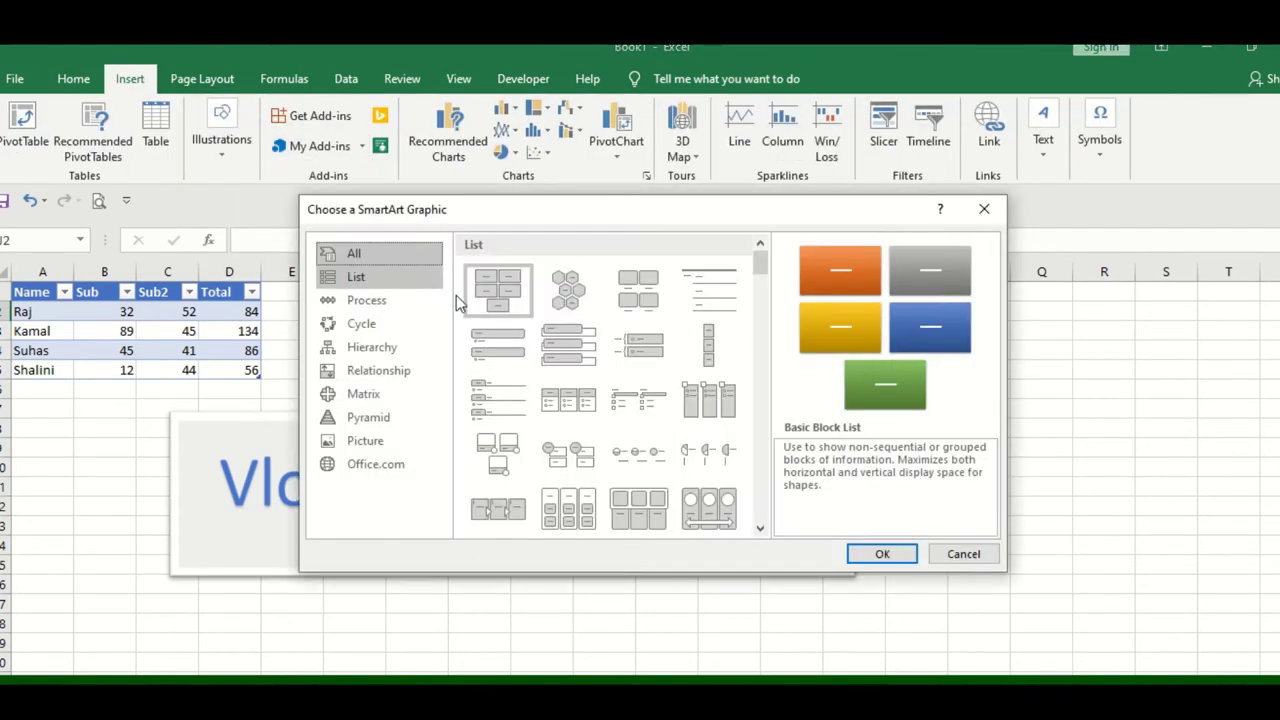
pyautogui.click(350, 299)
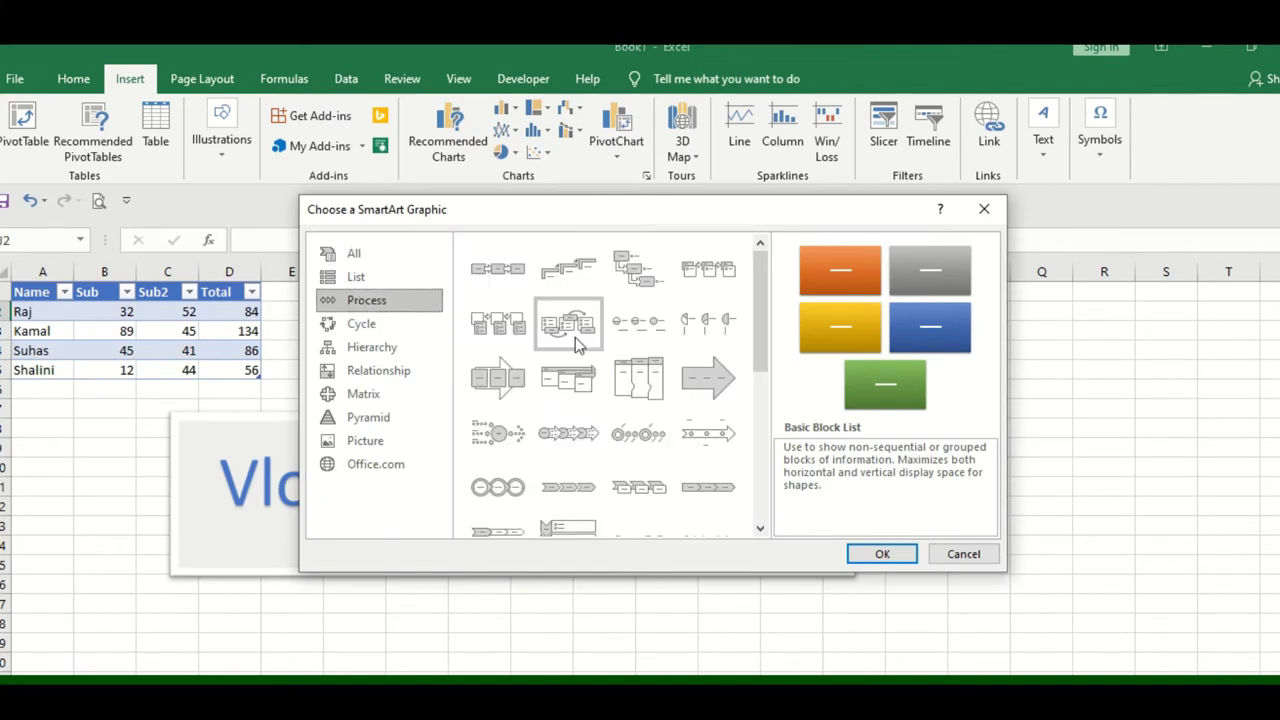
pyautogui.click(578, 325)
pyautogui.click(585, 292)
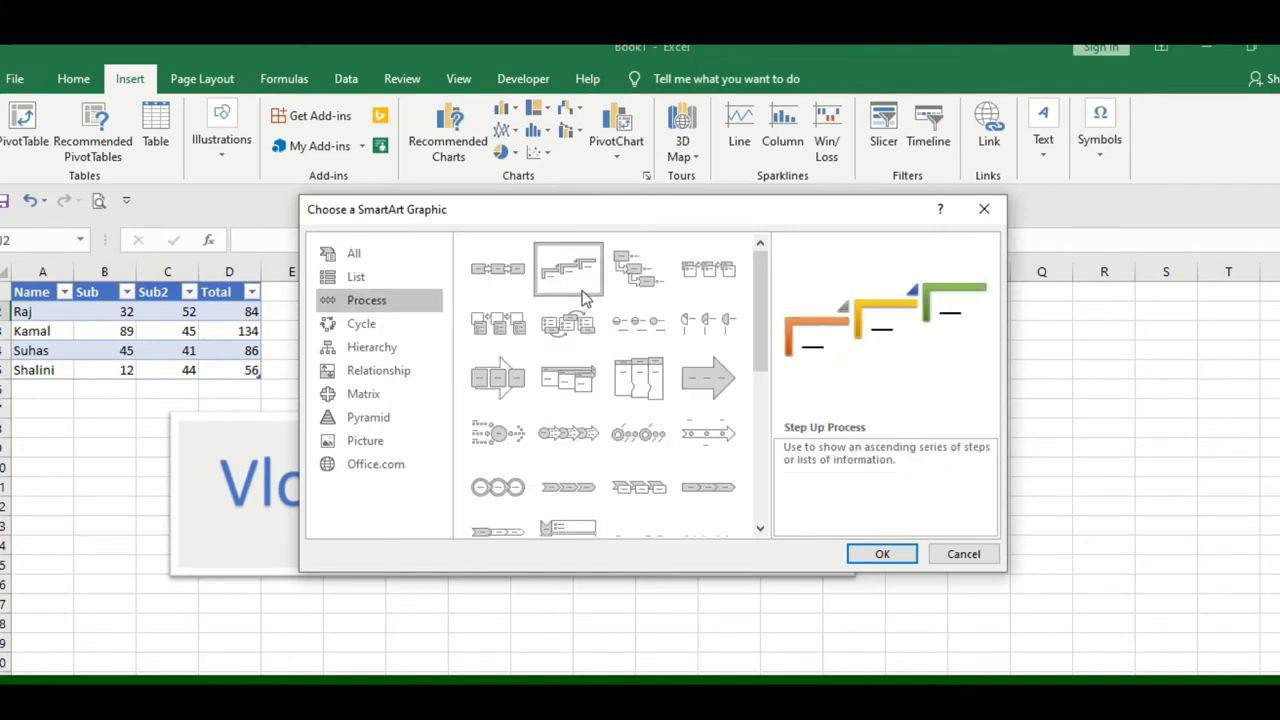
pyautogui.click(566, 432)
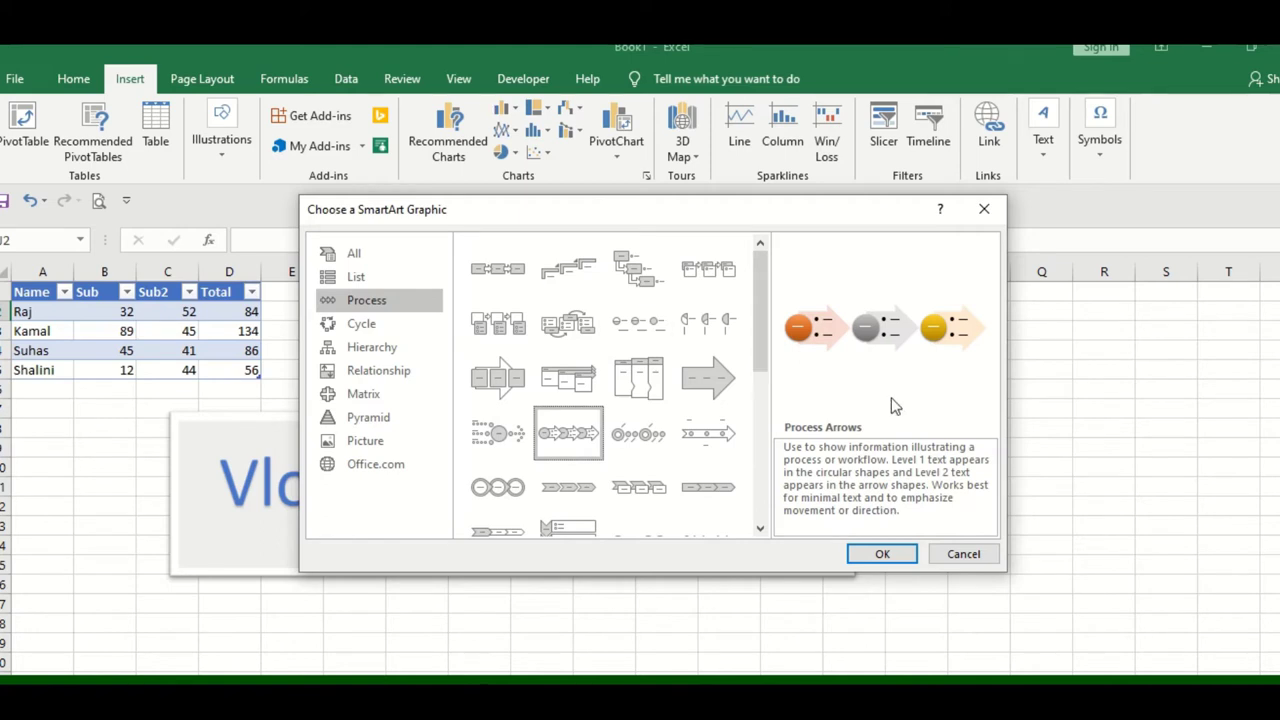
pyautogui.click(963, 553)
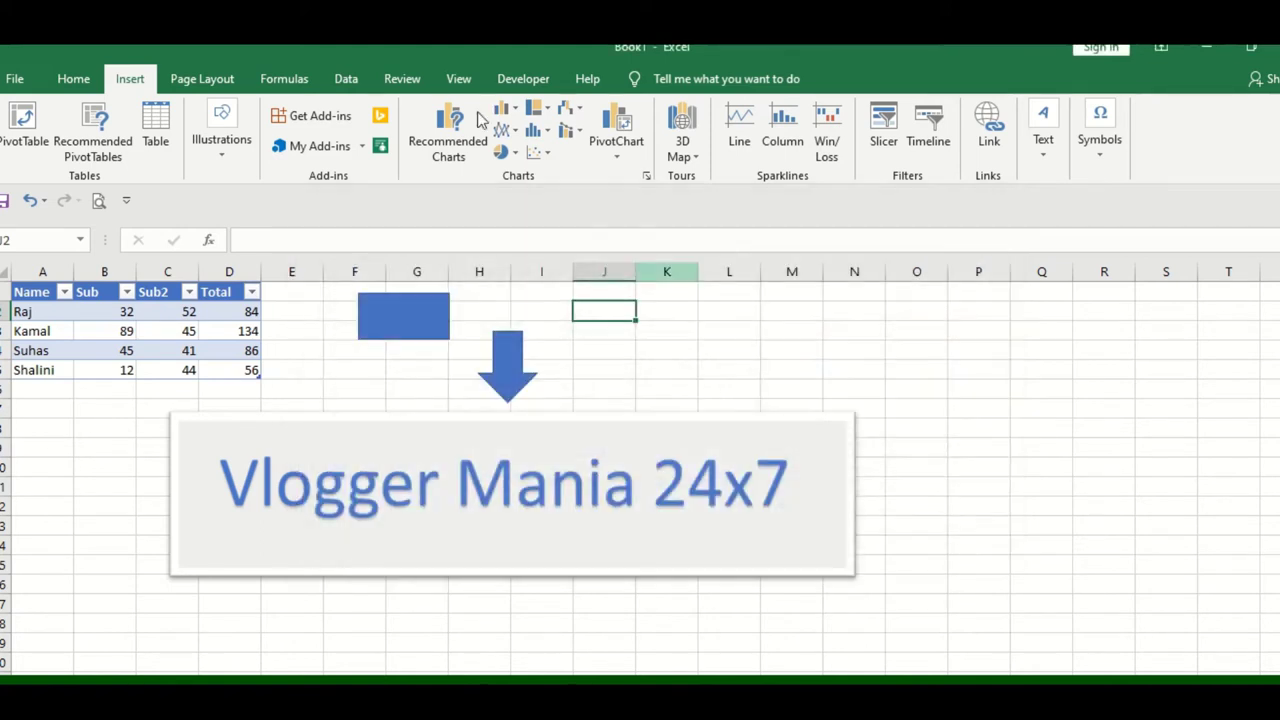
# Reopen SmartArt and pick the Text Cycle layout from the Cycle category
pyautogui.click(206, 146)
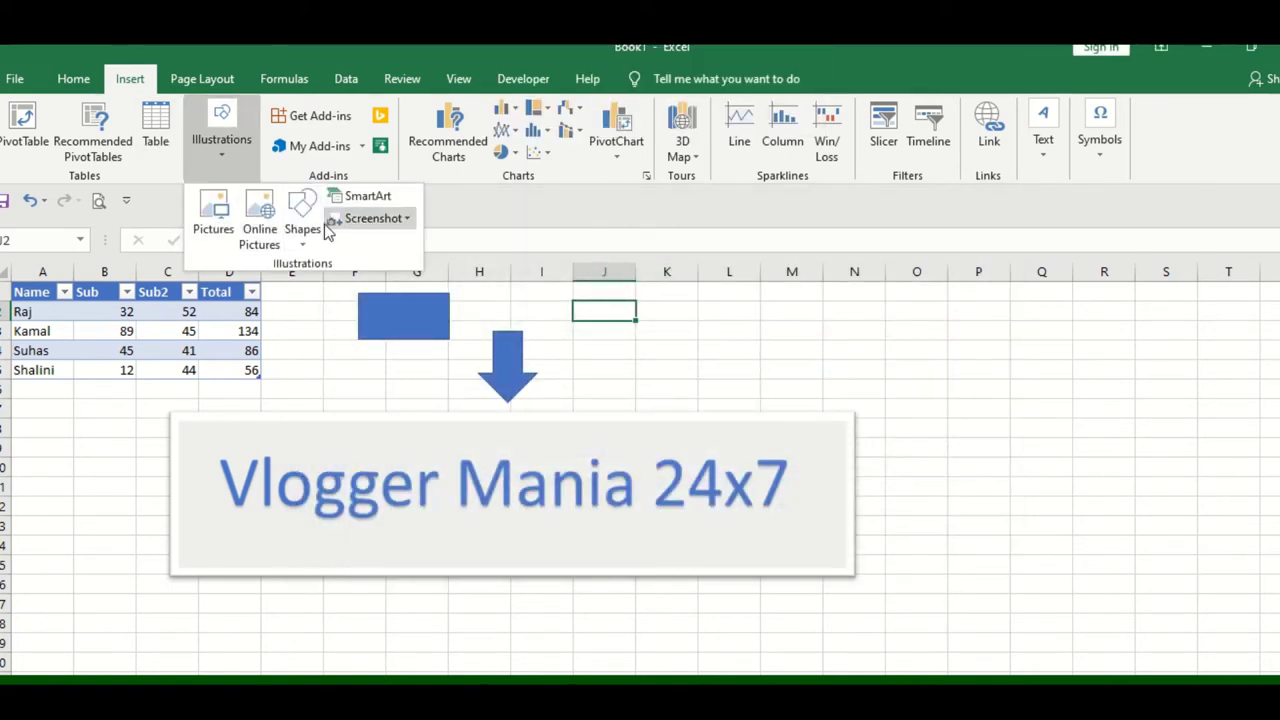
pyautogui.click(567, 353)
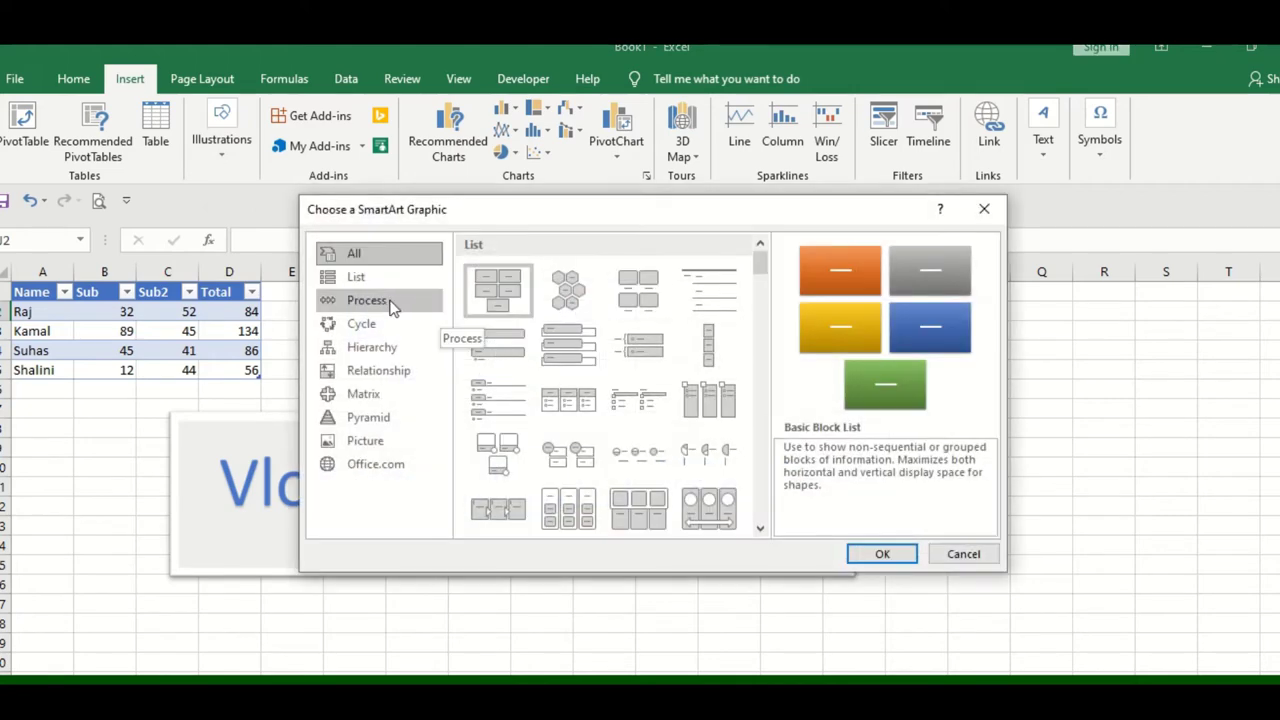
pyautogui.click(375, 333)
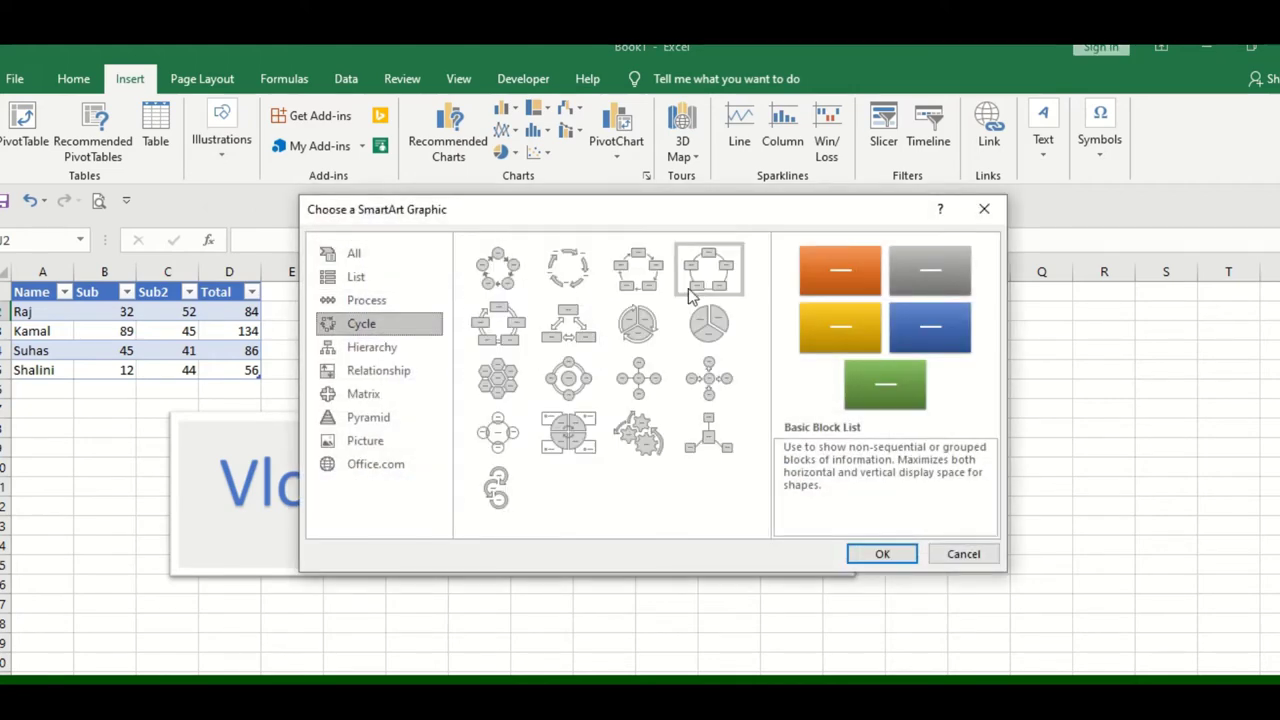
pyautogui.click(568, 268)
# Insert the Text Cycle diagram and label its entries RAIN, WATER, SOIL, SKY and BLUE
pyautogui.click(881, 555)
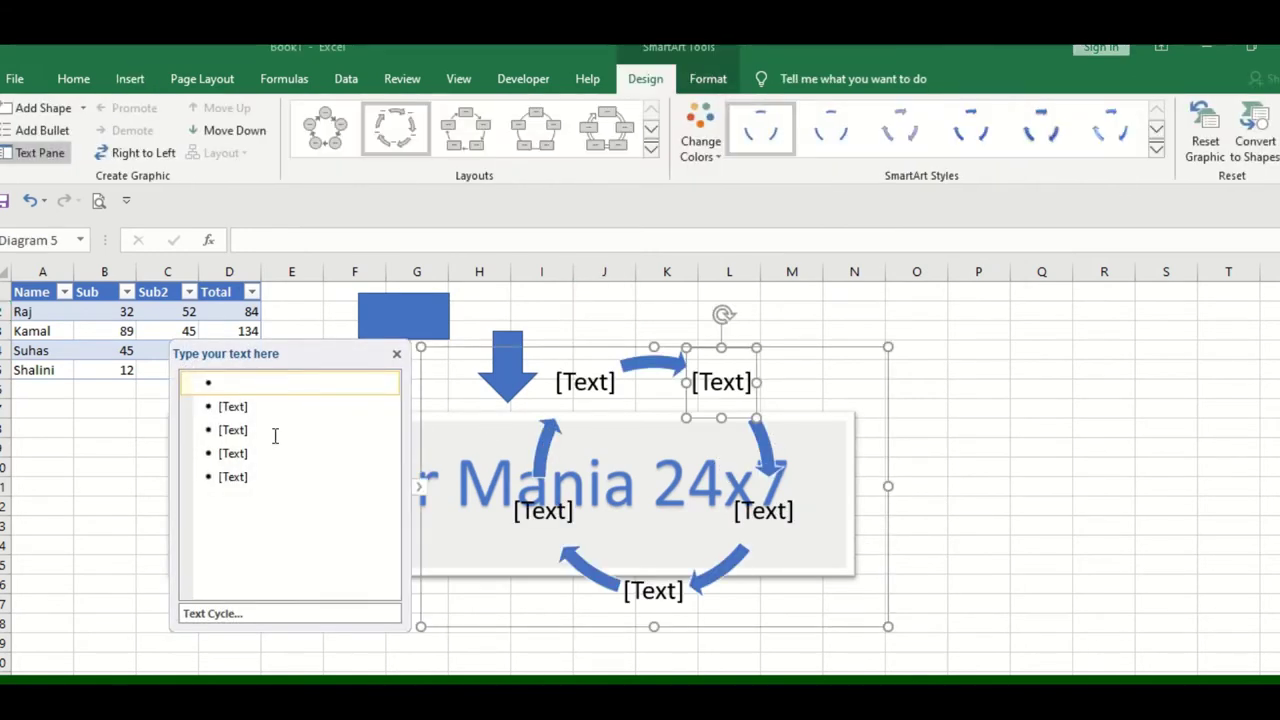
pyautogui.write('RAIN')
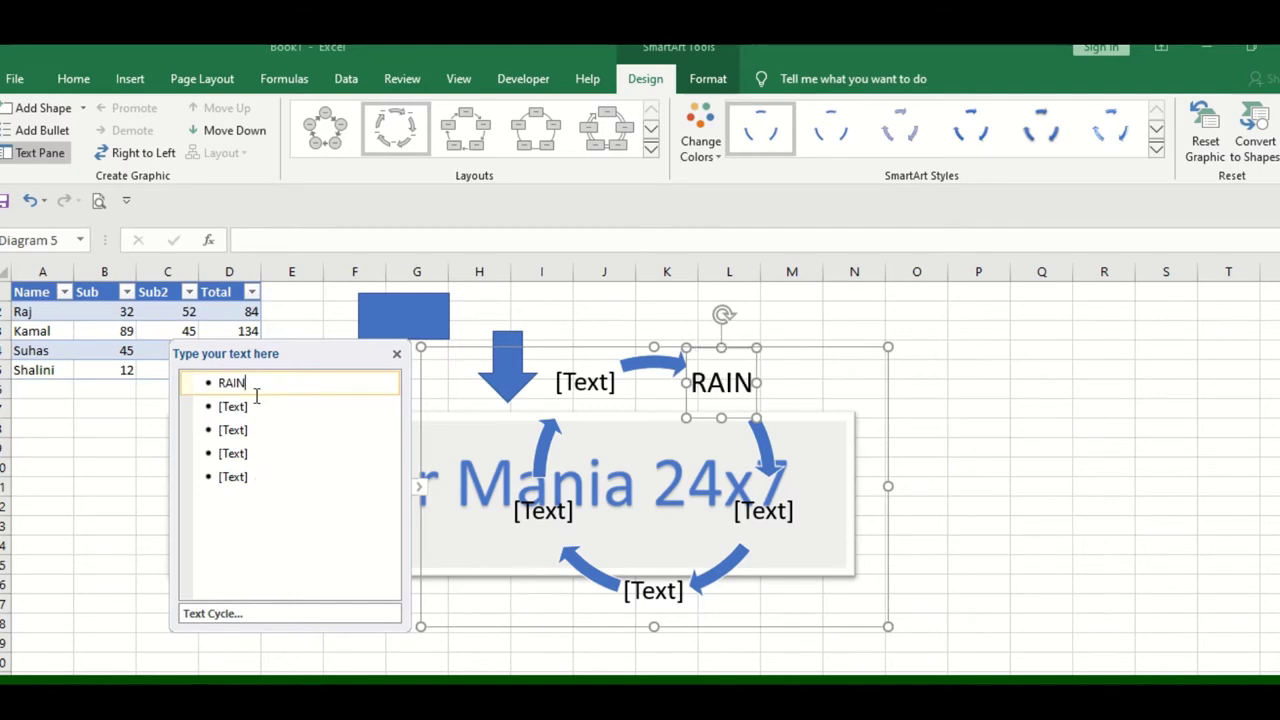
pyautogui.click(253, 405)
pyautogui.write('WAT')
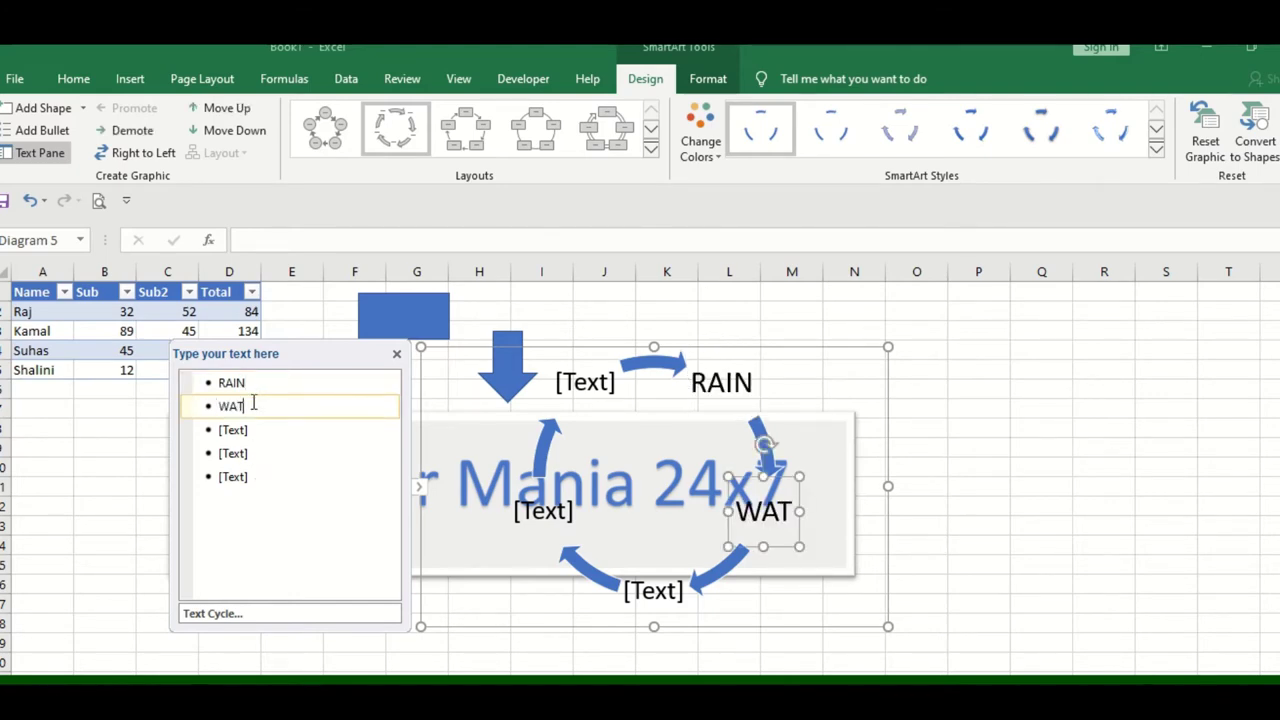
pyautogui.write('ER')
pyautogui.click(245, 430)
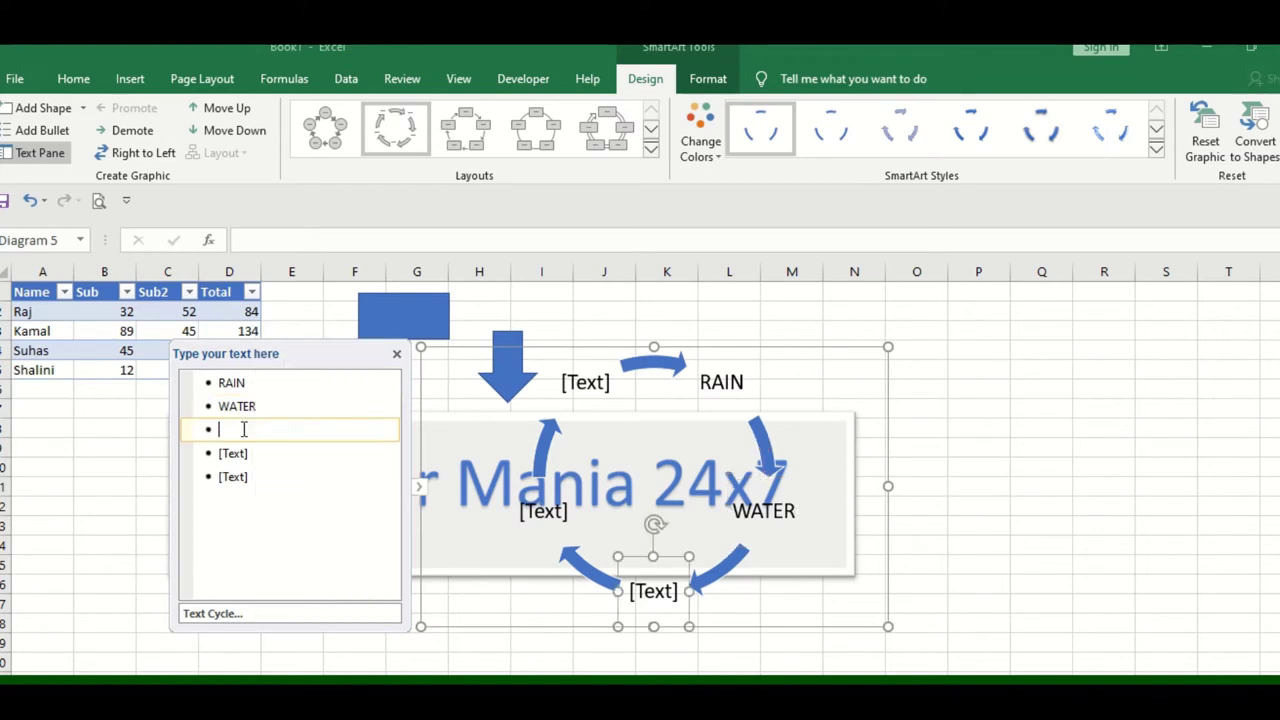
pyautogui.write('W')
pyautogui.press('BackSpace')
pyautogui.write('L')
pyautogui.click(249, 455)
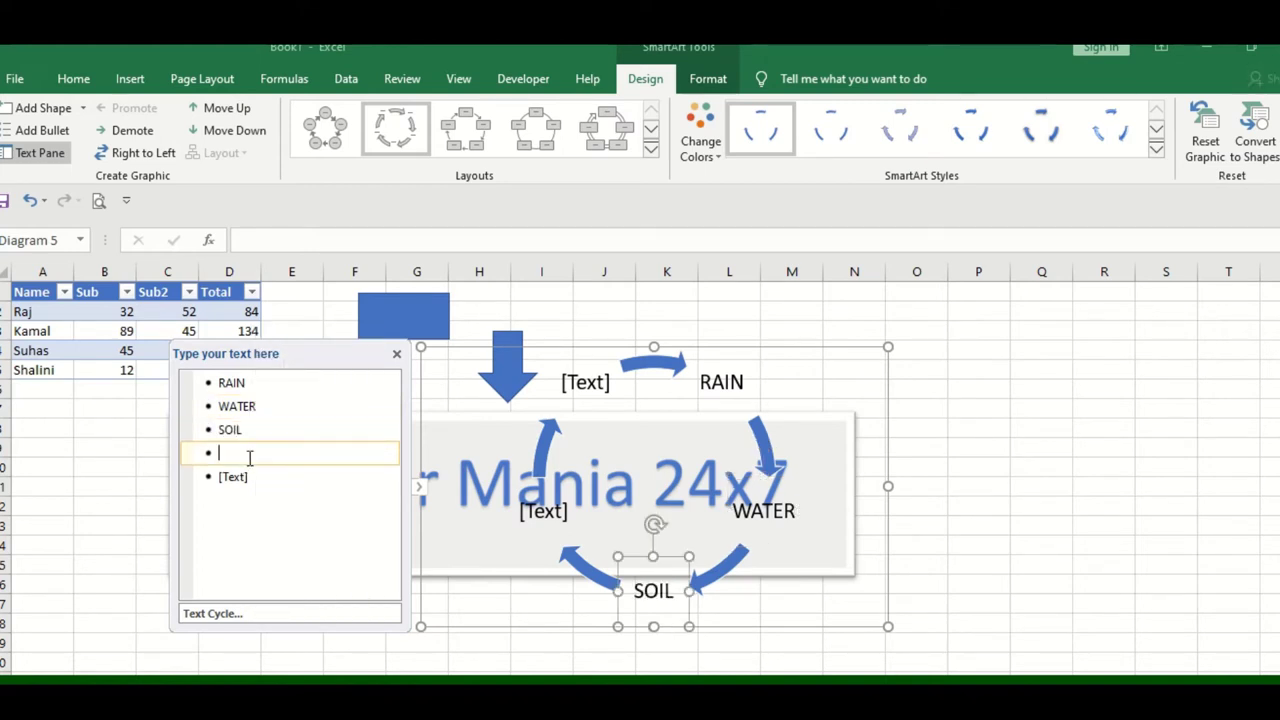
pyautogui.write('SKY')
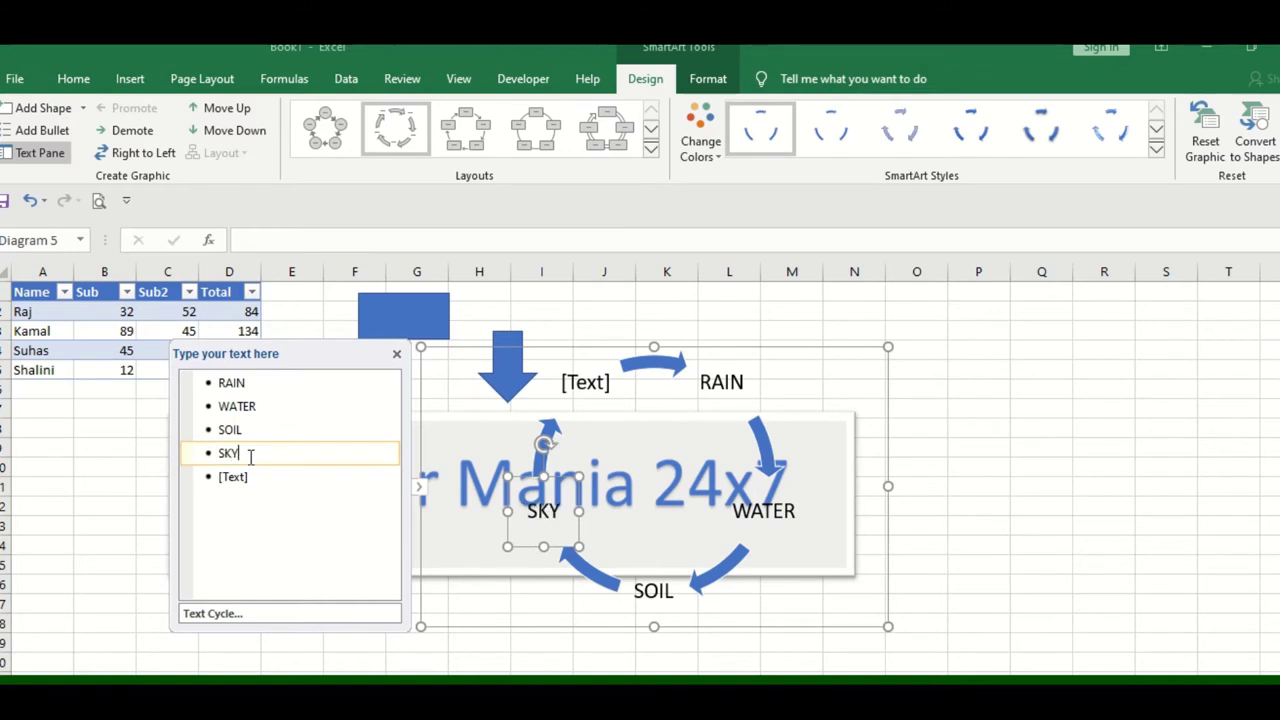
pyautogui.click(251, 475)
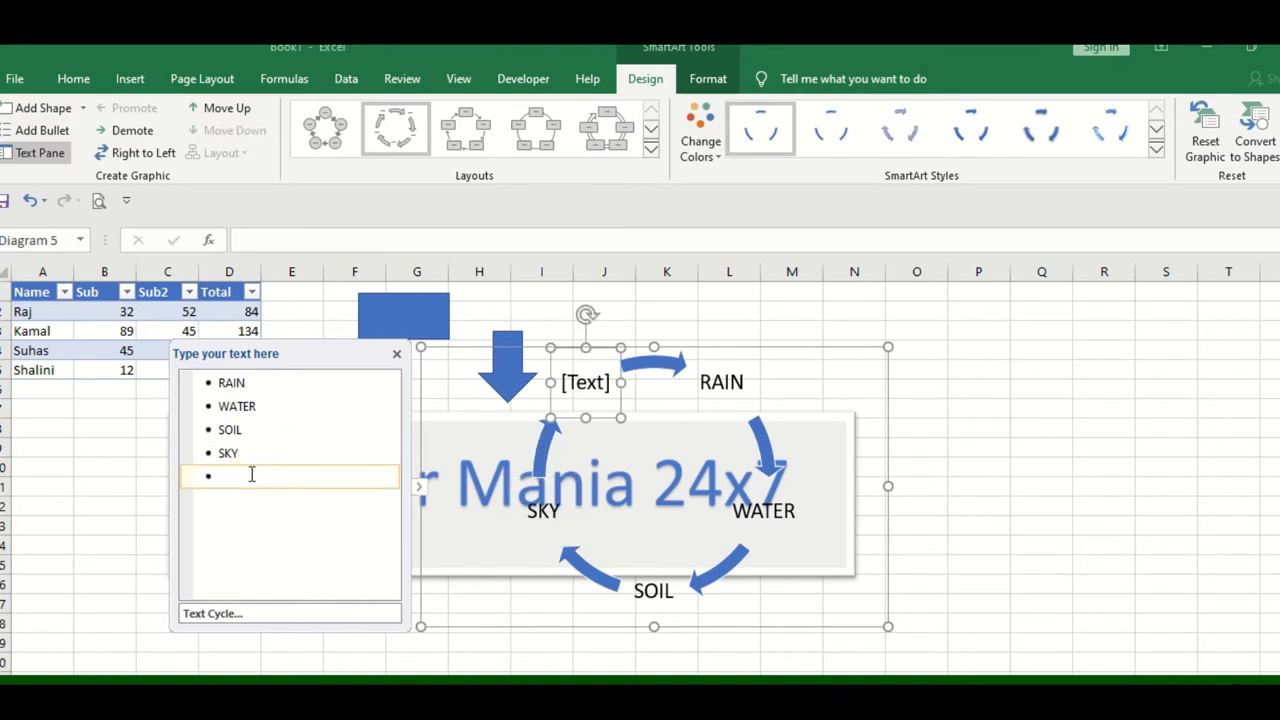
pyautogui.write('BLUE')
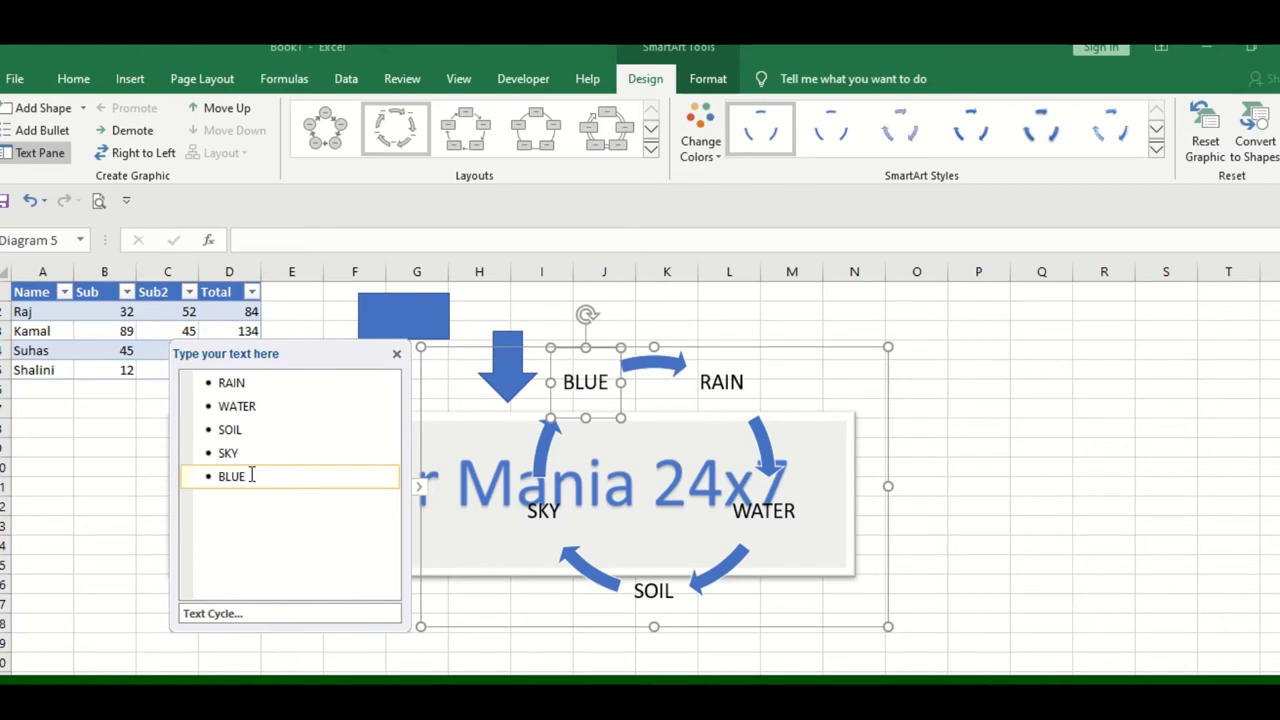
# Drag the cycle diagram to the right of the Vlogger Mania picture
pyautogui.click(975, 450)
pyautogui.click(869, 397)
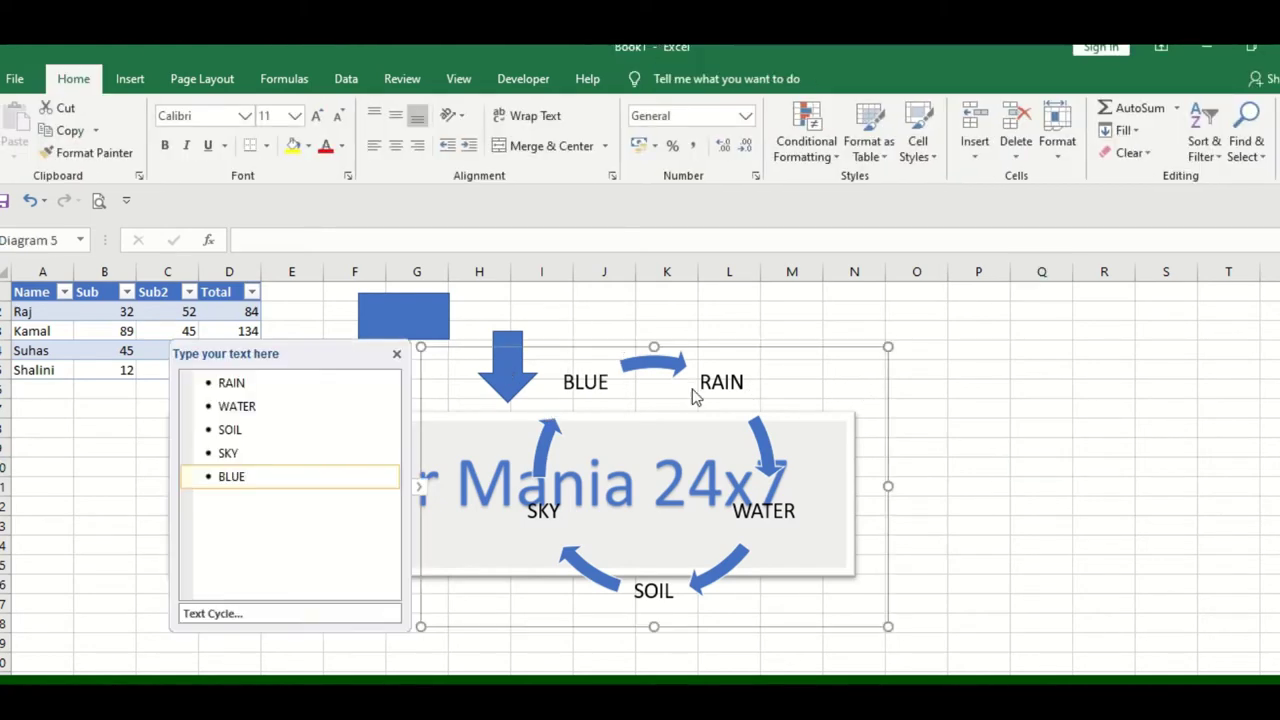
pyautogui.moveTo(785, 345); pyautogui.dragTo(1132, 306)
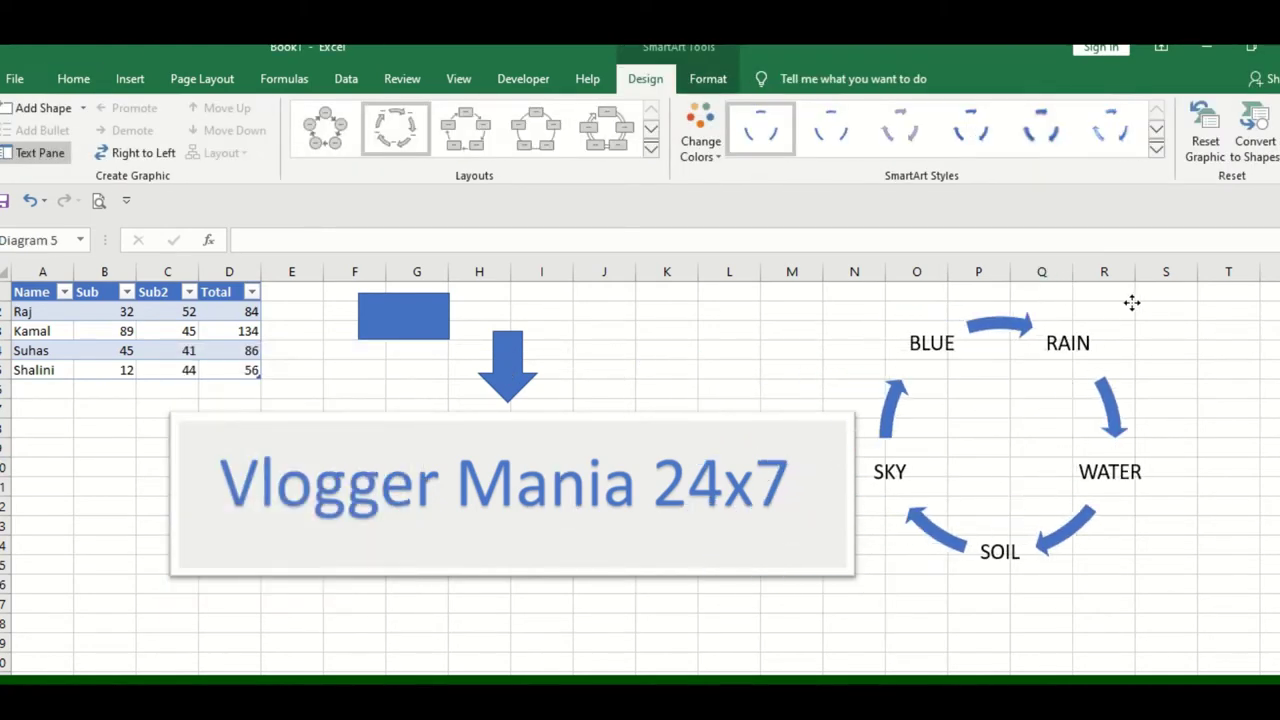
pyautogui.click(1047, 660)
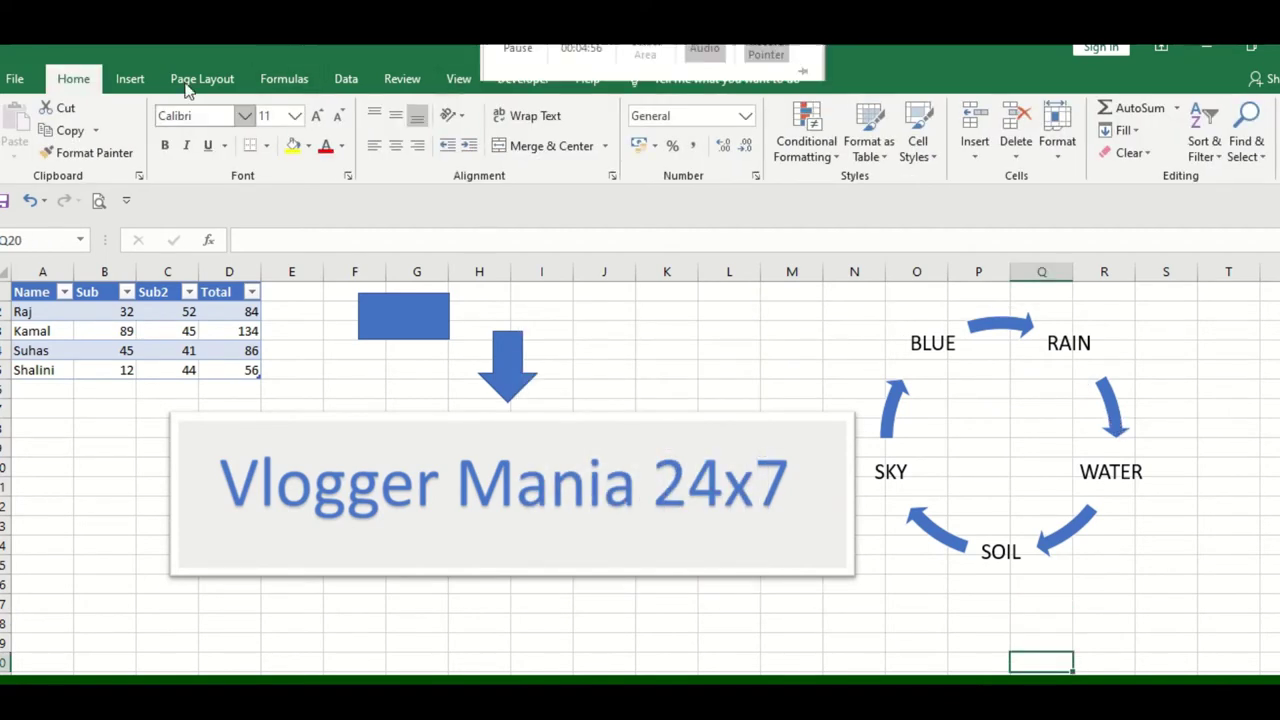
pyautogui.click(130, 78)
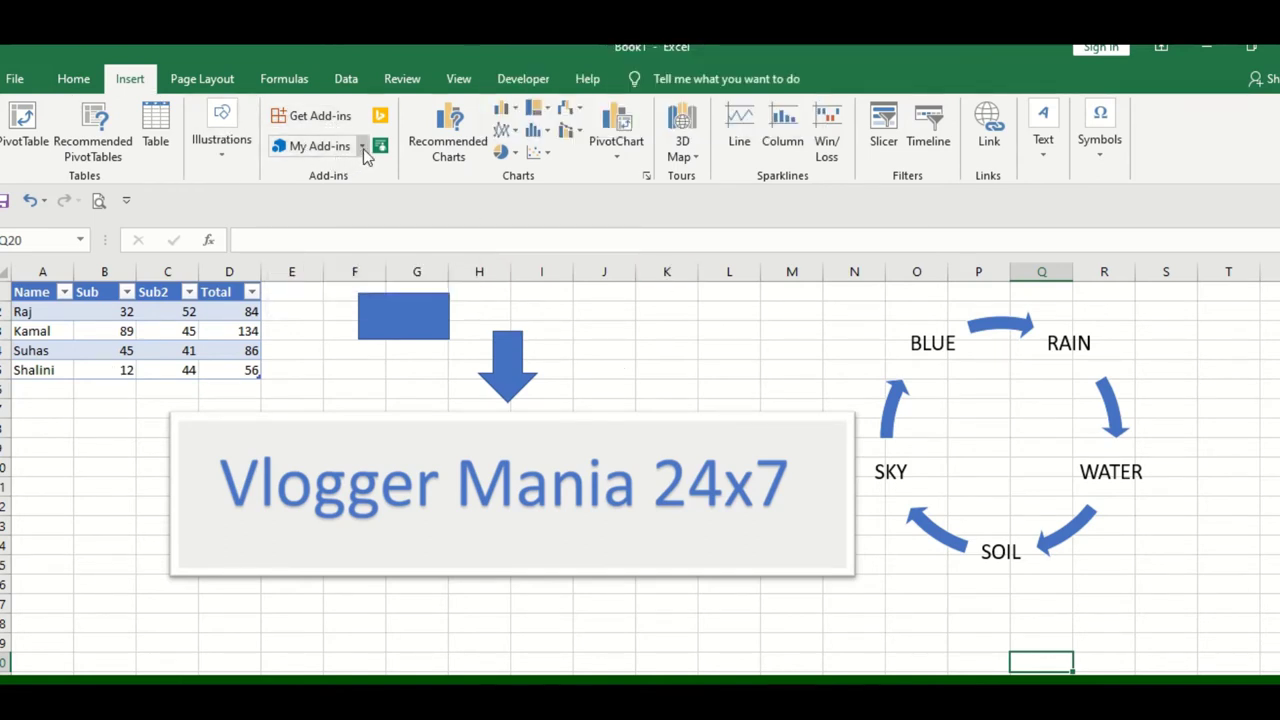
pyautogui.click(364, 147)
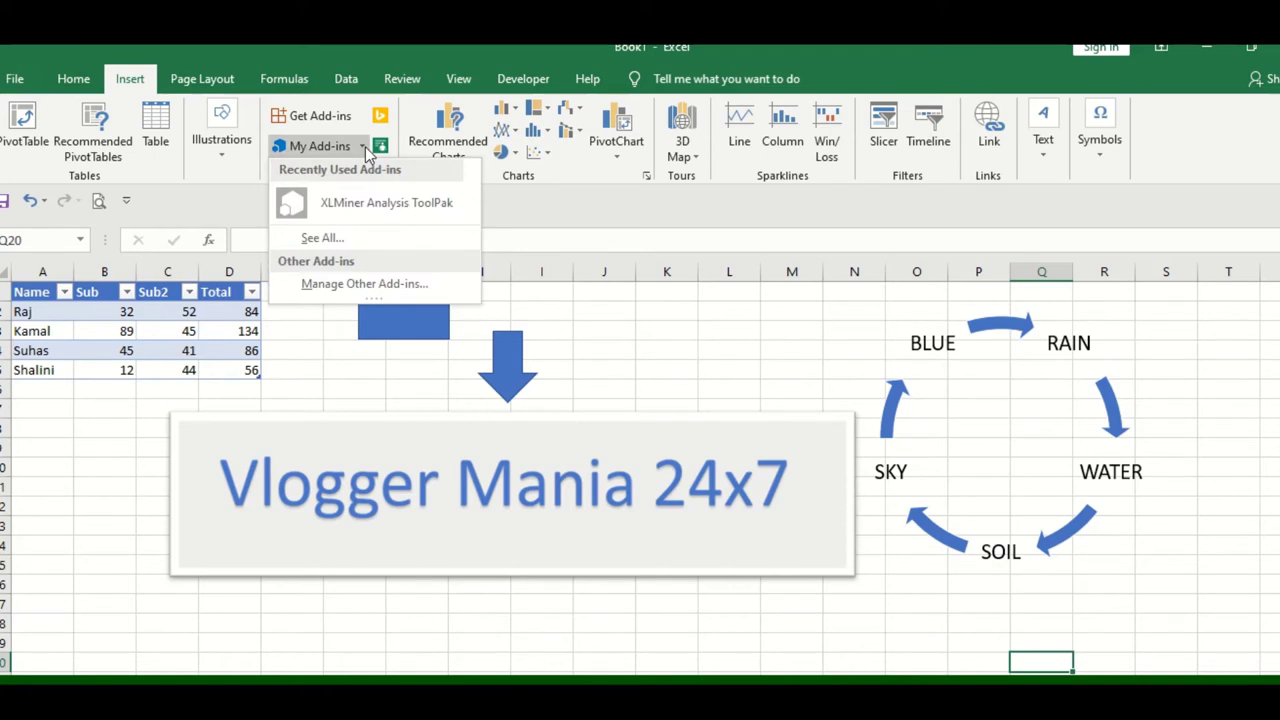
pyautogui.click(347, 205)
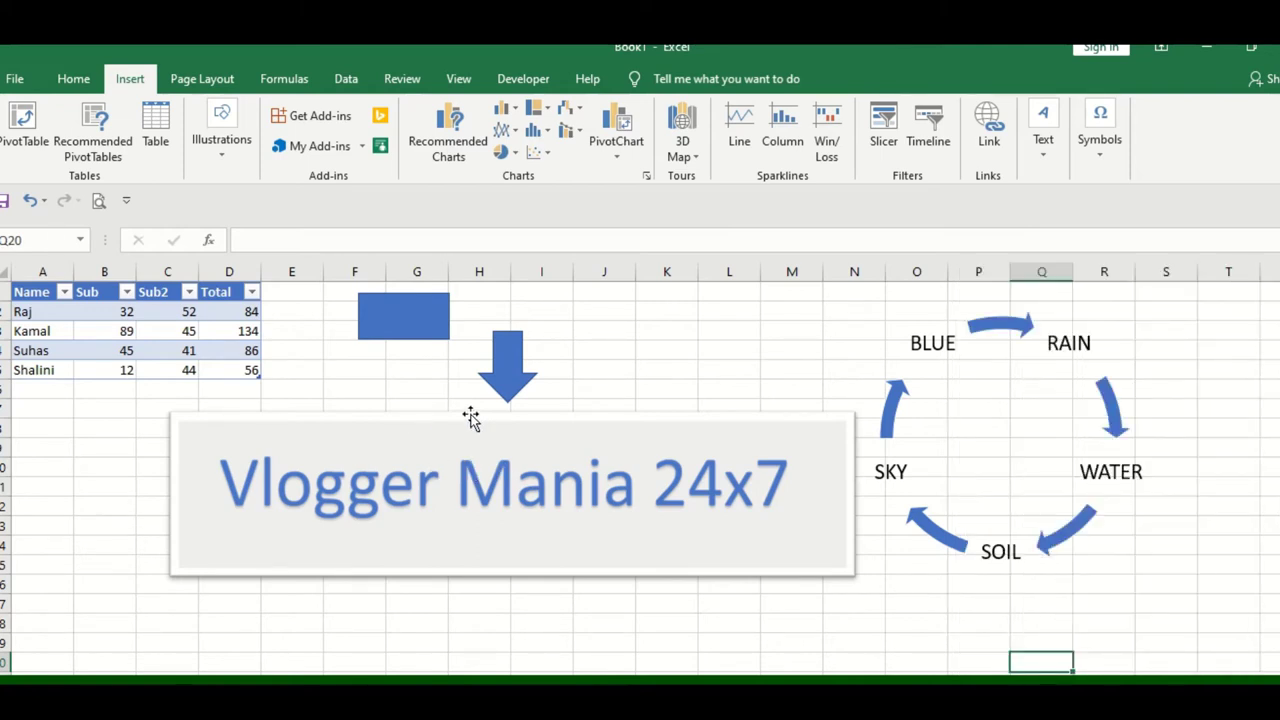
pyautogui.click(512, 389)
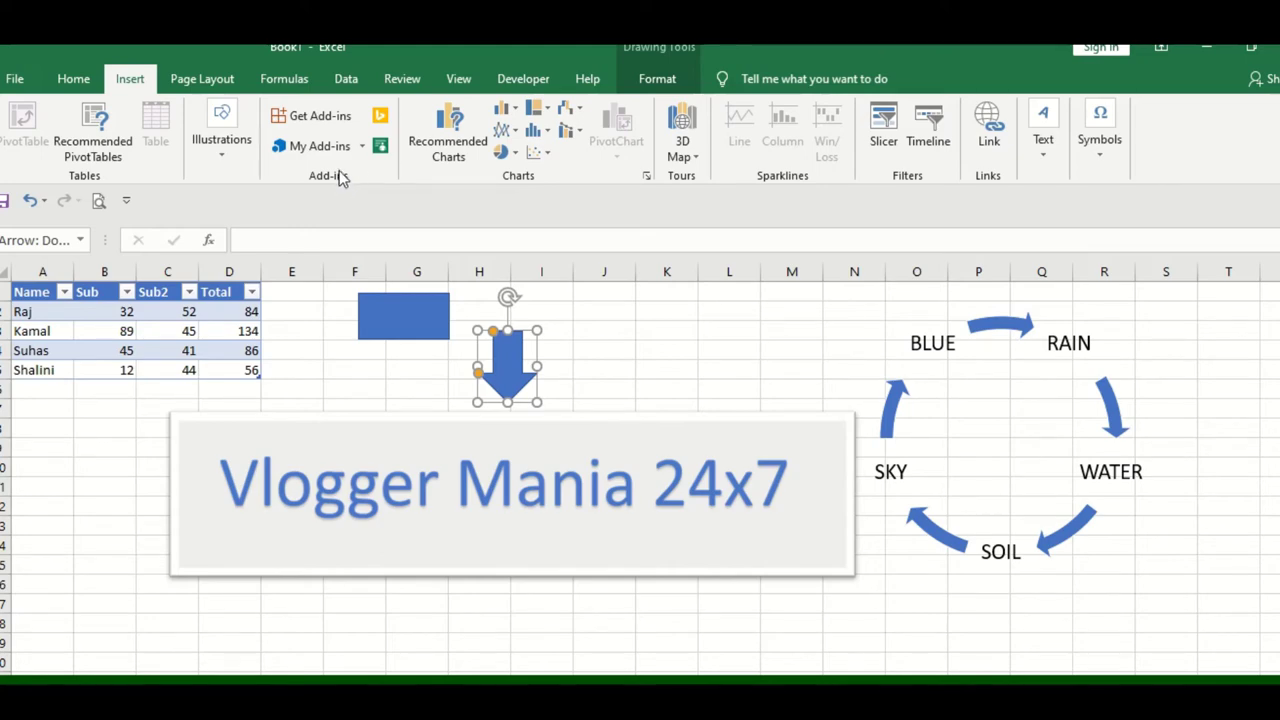
# Delete the Vlogger Mania picture, blue rectangle, blue down arrow and cycle diagram one by one
pyautogui.click(372, 347)
pyautogui.moveTo(35, 293); pyautogui.dragTo(240, 370)
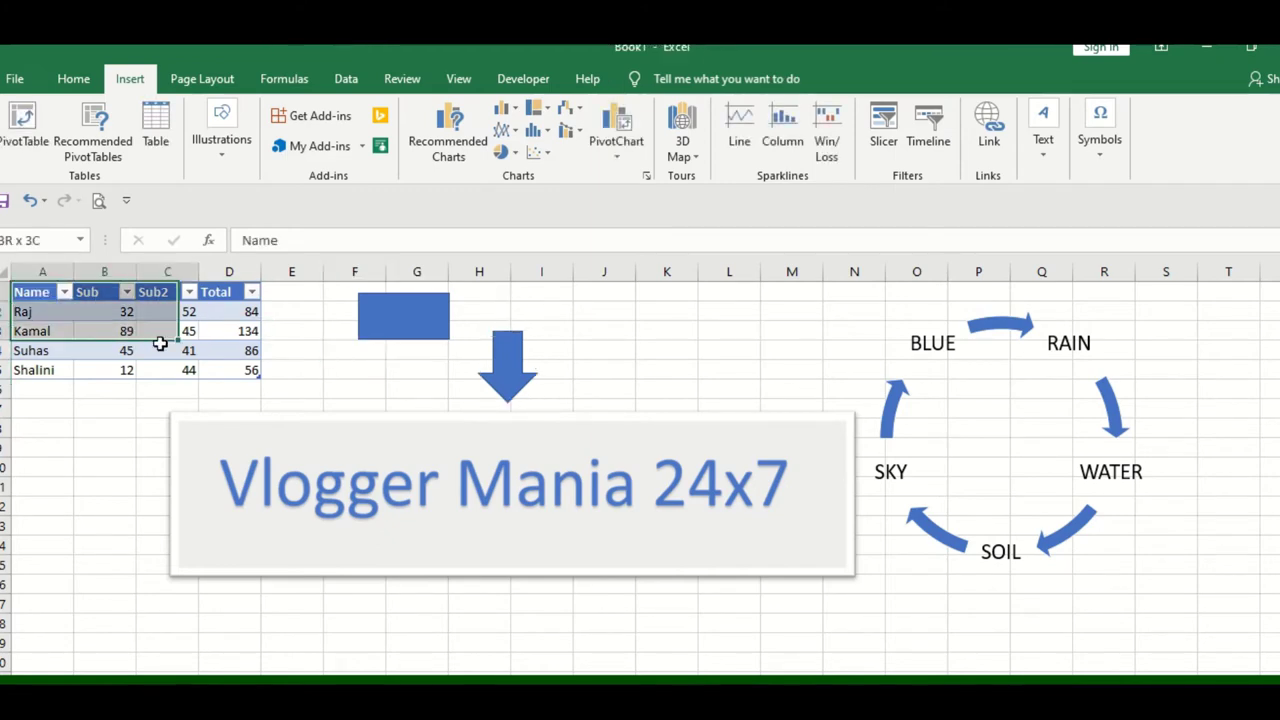
pyautogui.click(322, 478)
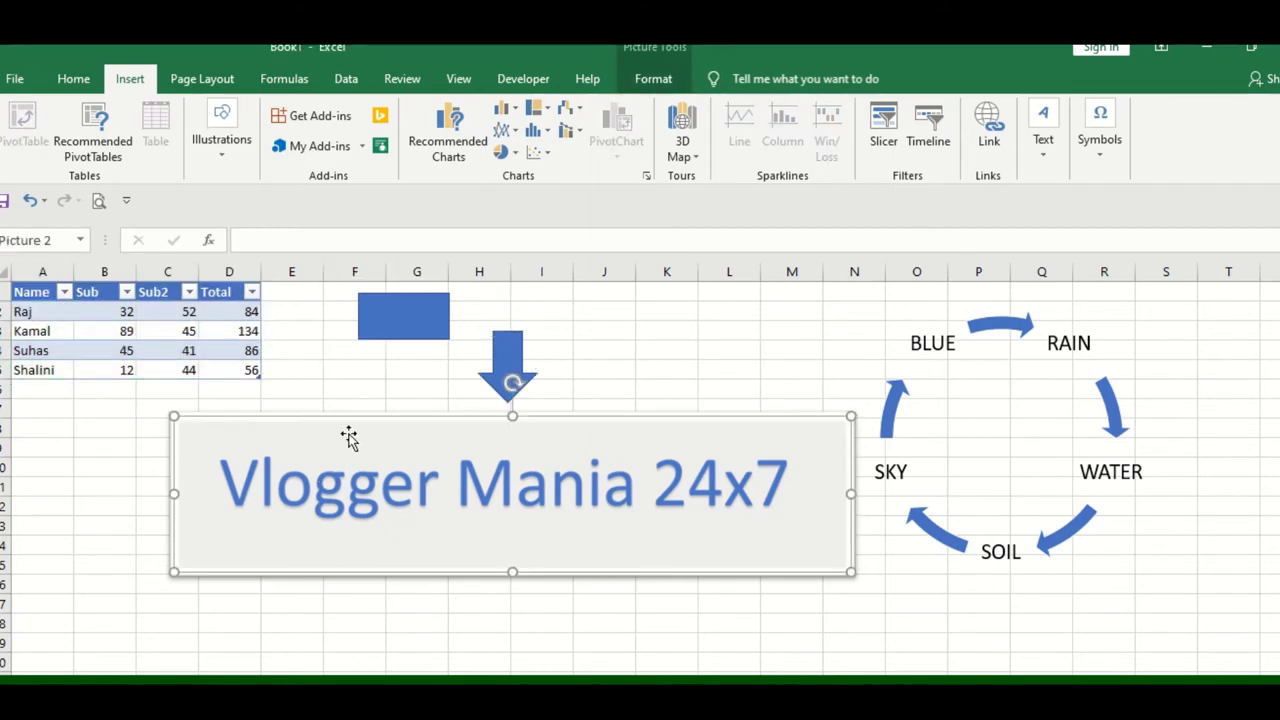
pyautogui.press('Delete')
pyautogui.click(395, 300)
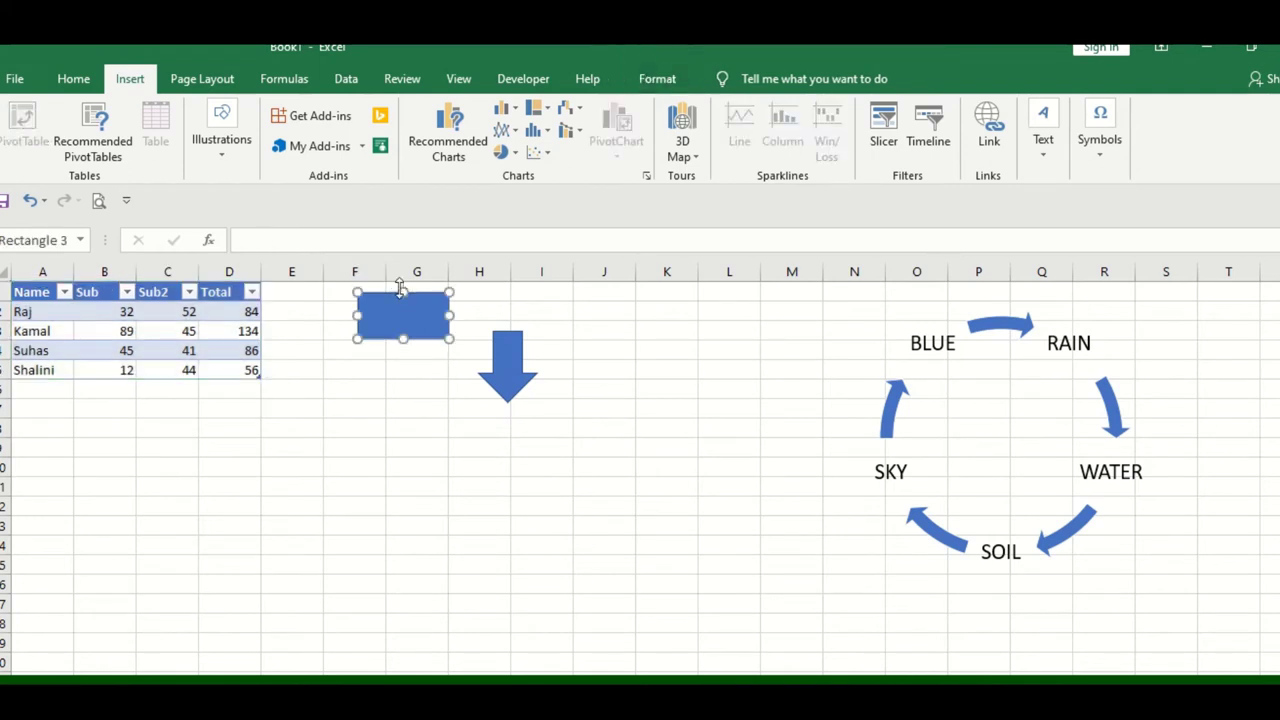
pyautogui.press('Delete')
pyautogui.click(500, 366)
pyautogui.press('Delete')
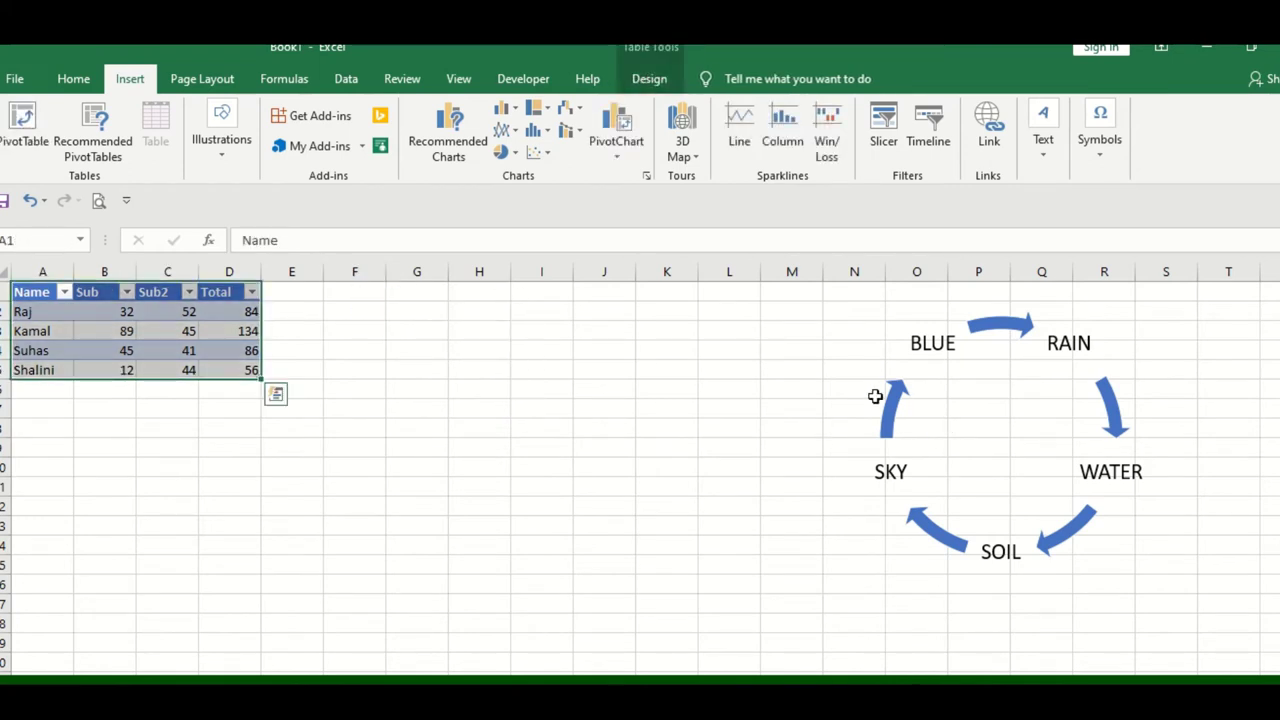
pyautogui.click(900, 405)
pyautogui.press('Delete')
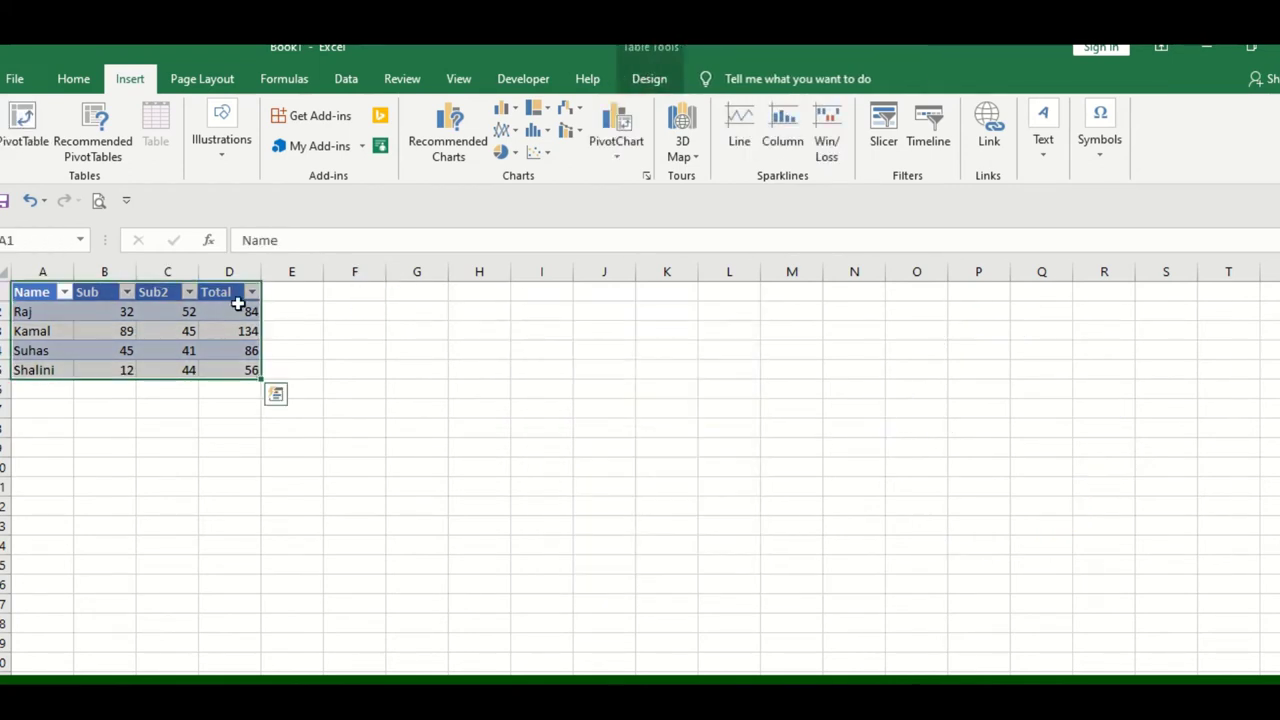
# Insert a recommended Clustered Bar chart of the marks table and drag it beside the table
pyautogui.click(440, 143)
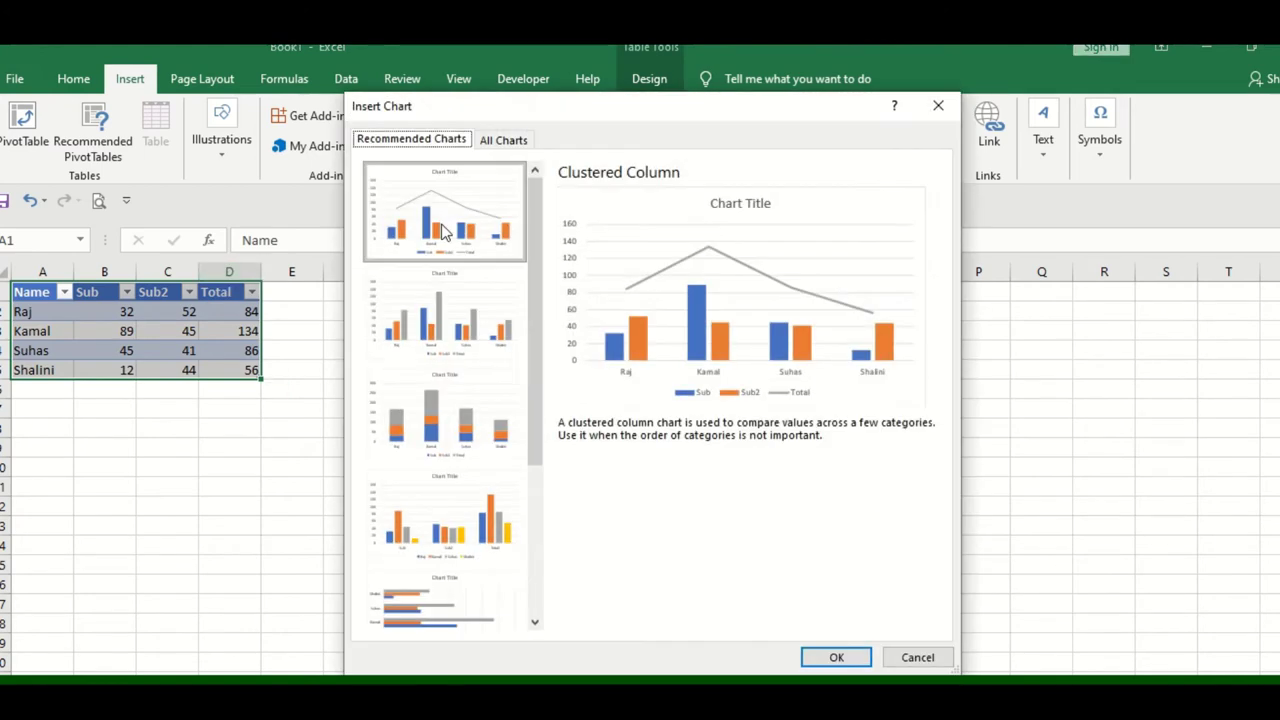
pyautogui.click(460, 345)
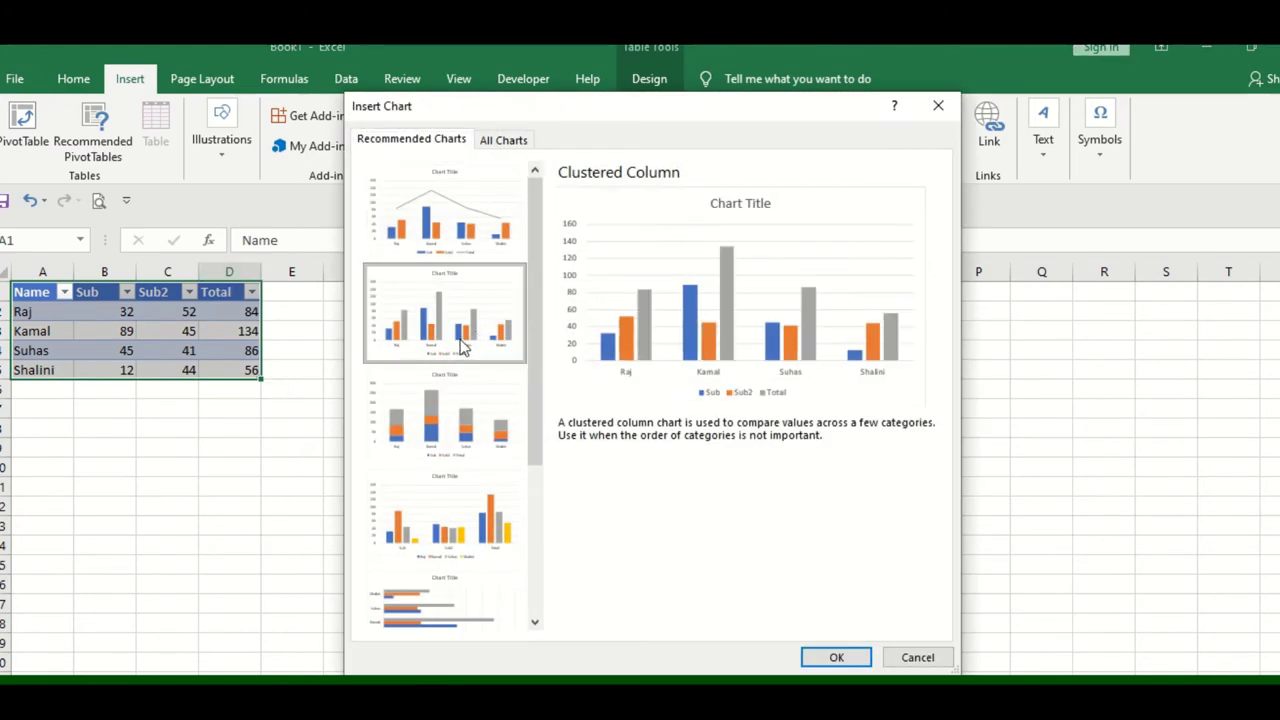
pyautogui.click(463, 453)
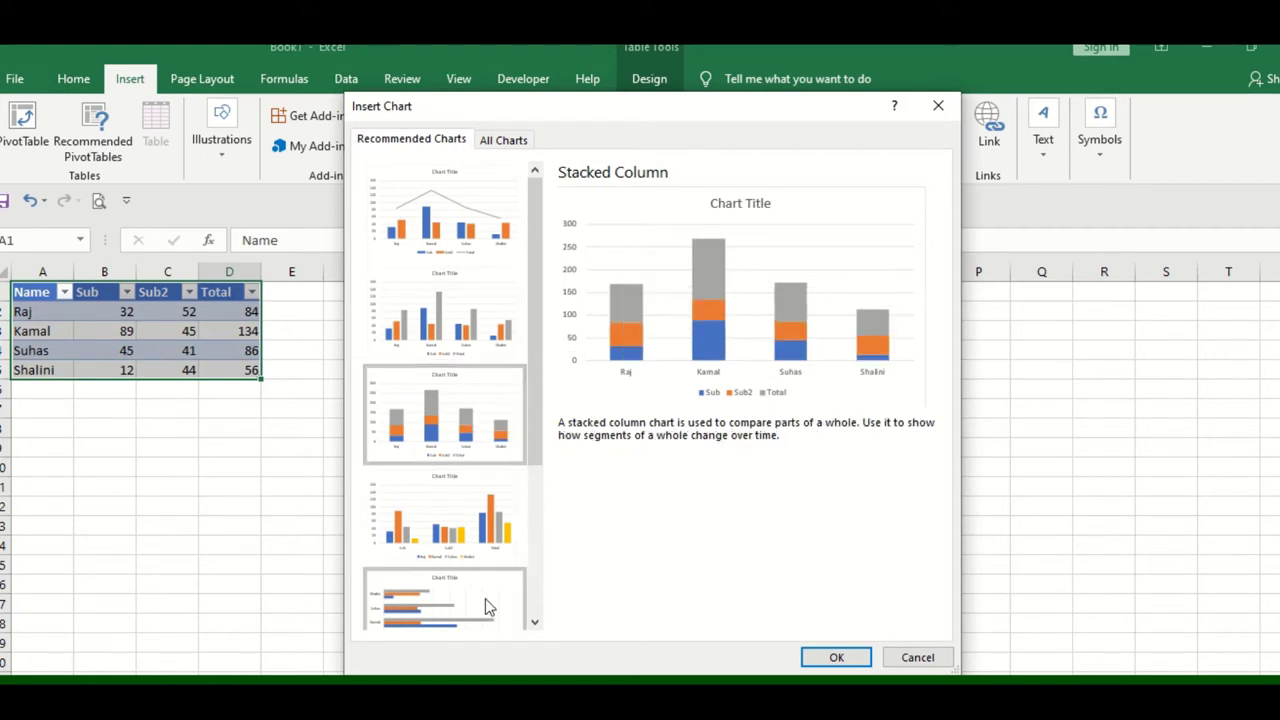
pyautogui.click(444, 547)
pyautogui.click(444, 600)
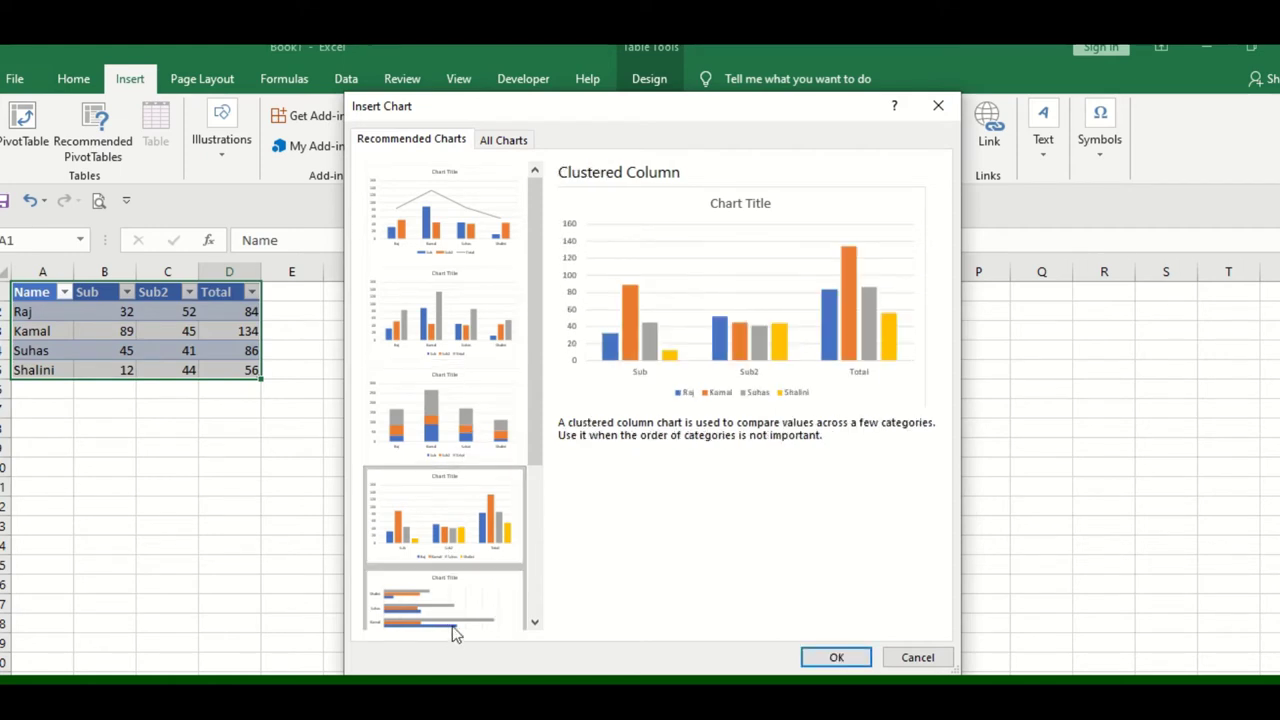
pyautogui.click(830, 656)
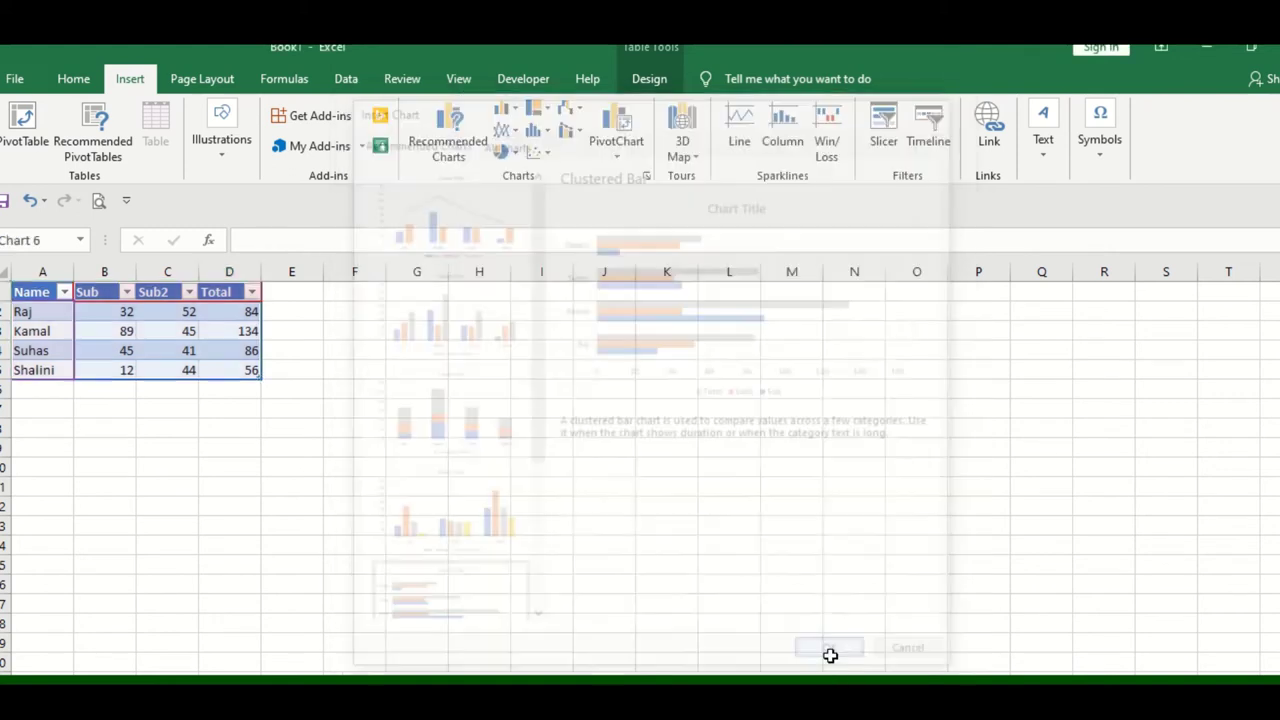
pyautogui.moveTo(597, 359); pyautogui.dragTo(528, 305)
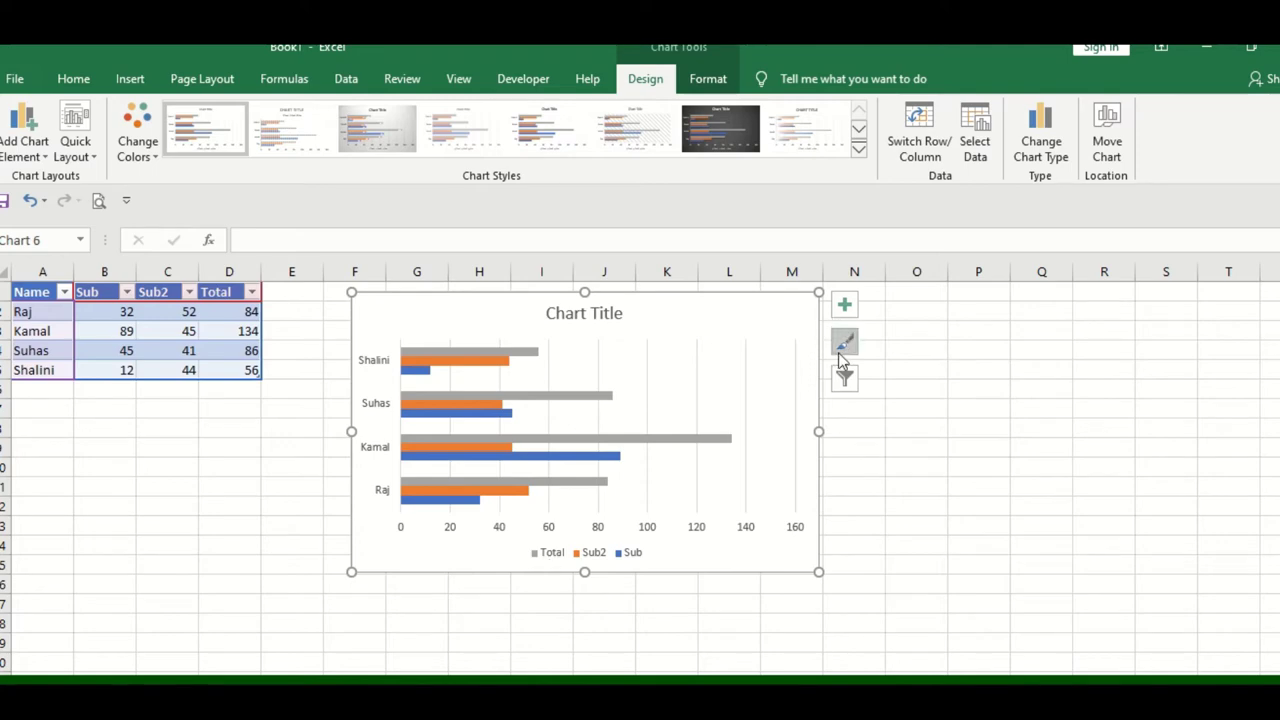
pyautogui.click(296, 439)
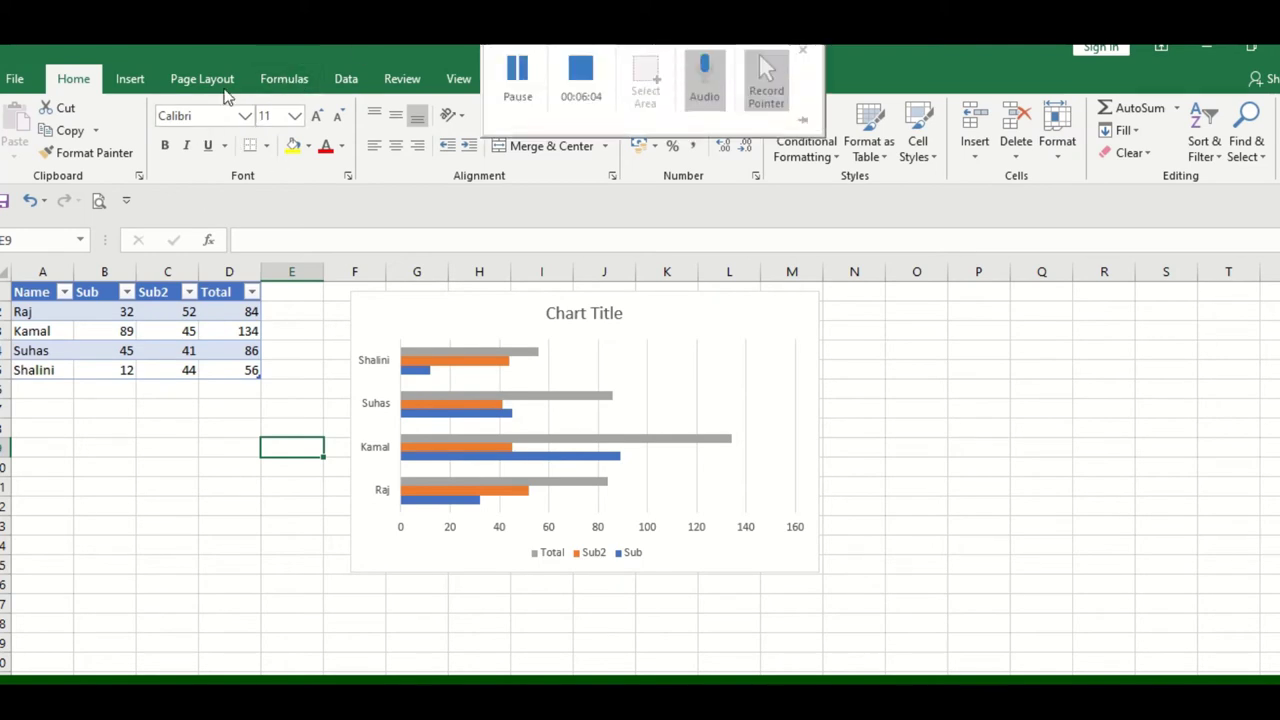
# Select the marks table A1:D5 and insert a Treemap hierarchy chart
pyautogui.click(132, 78)
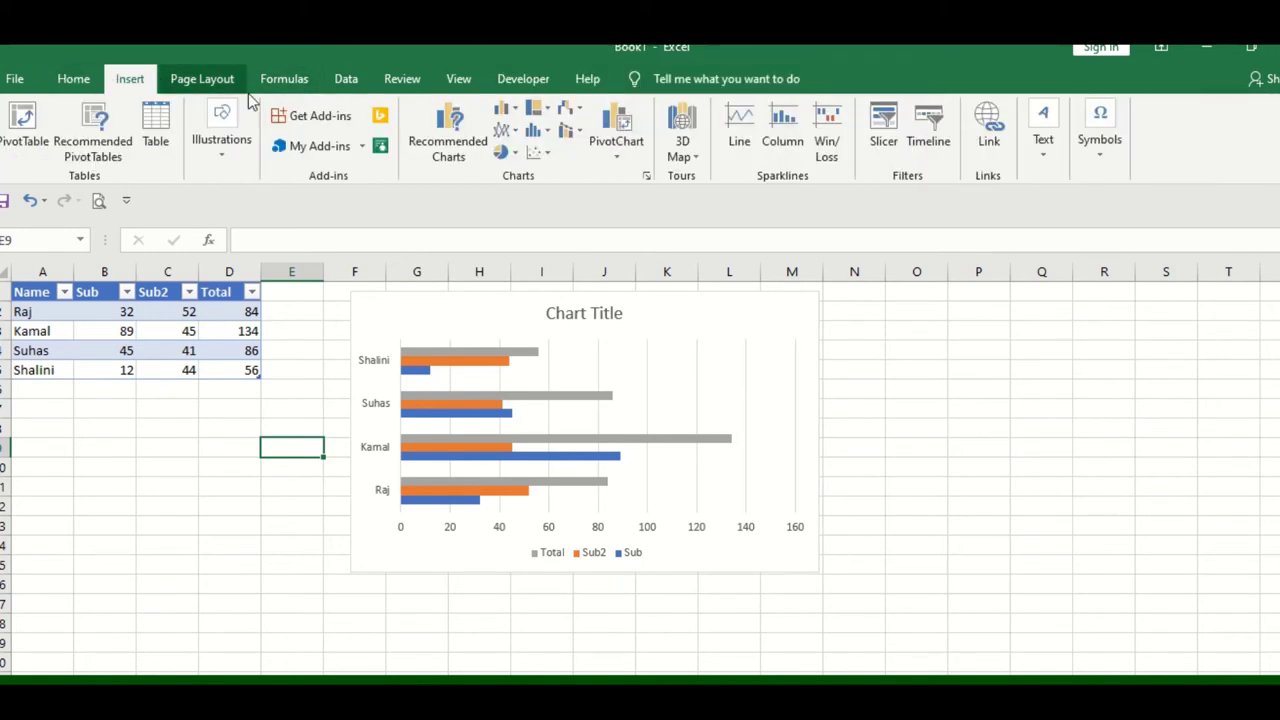
pyautogui.click(508, 110)
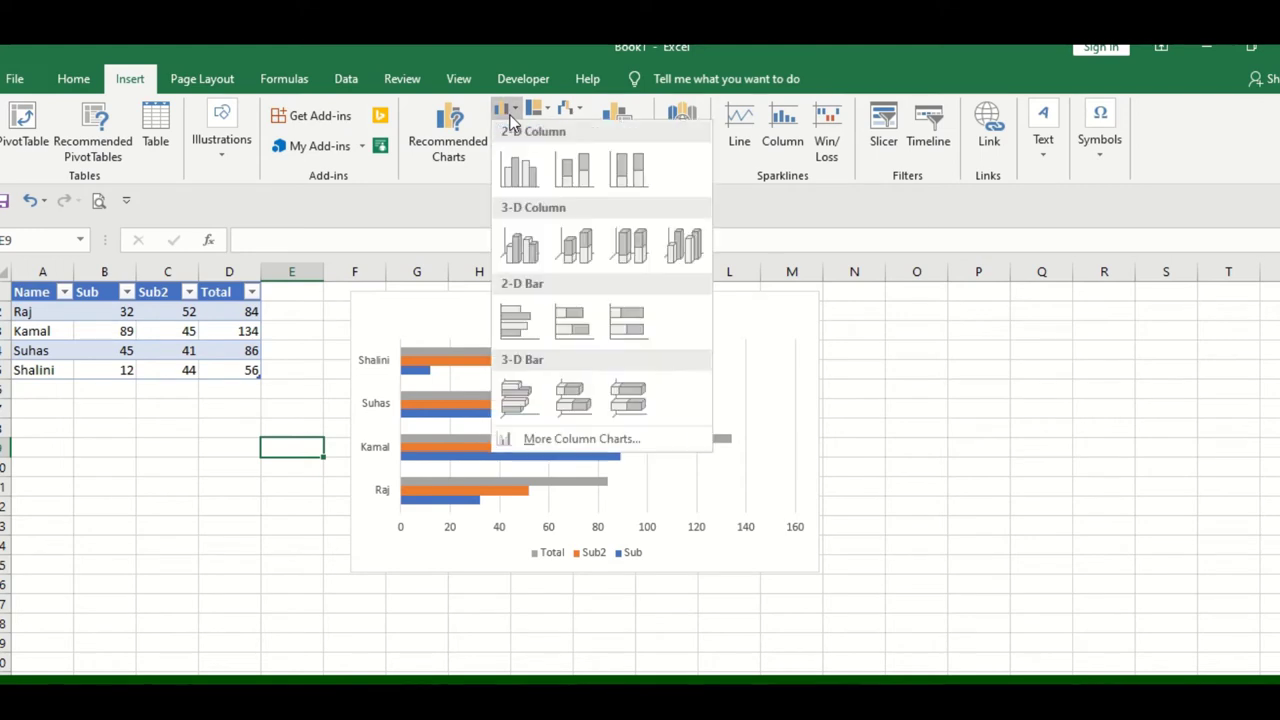
pyautogui.click(550, 110)
pyautogui.click(548, 108)
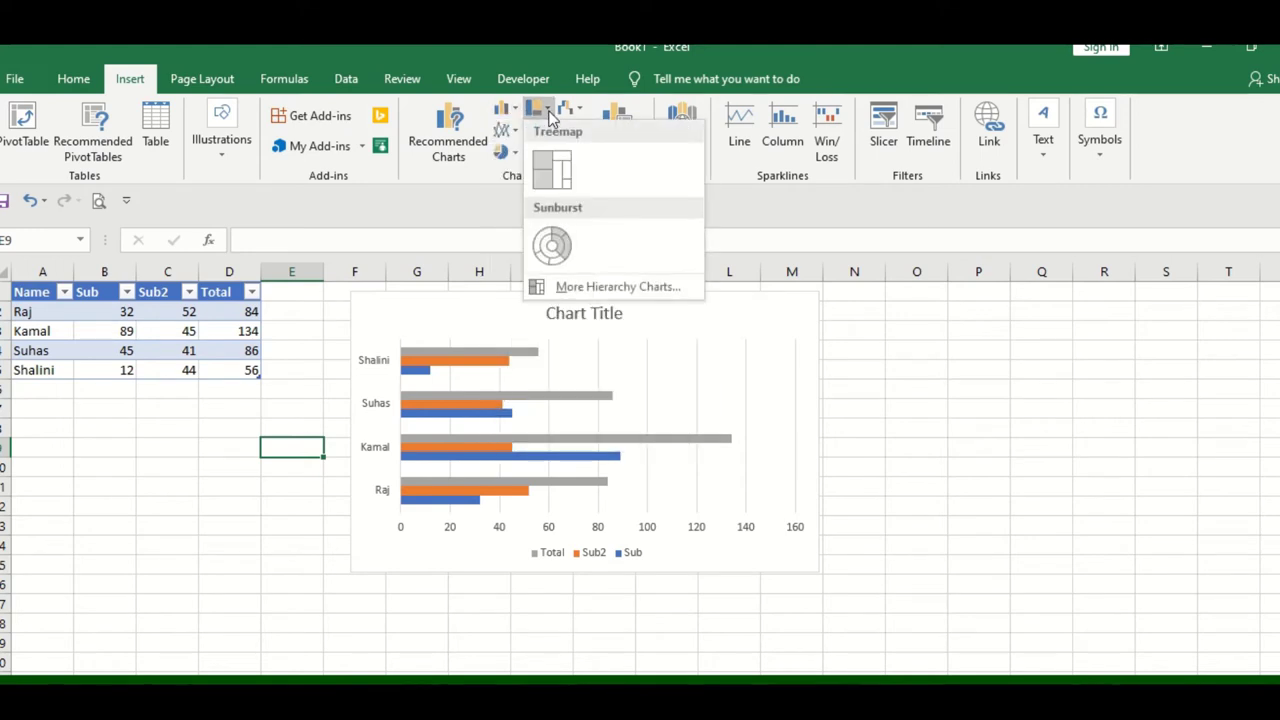
pyautogui.click(116, 391)
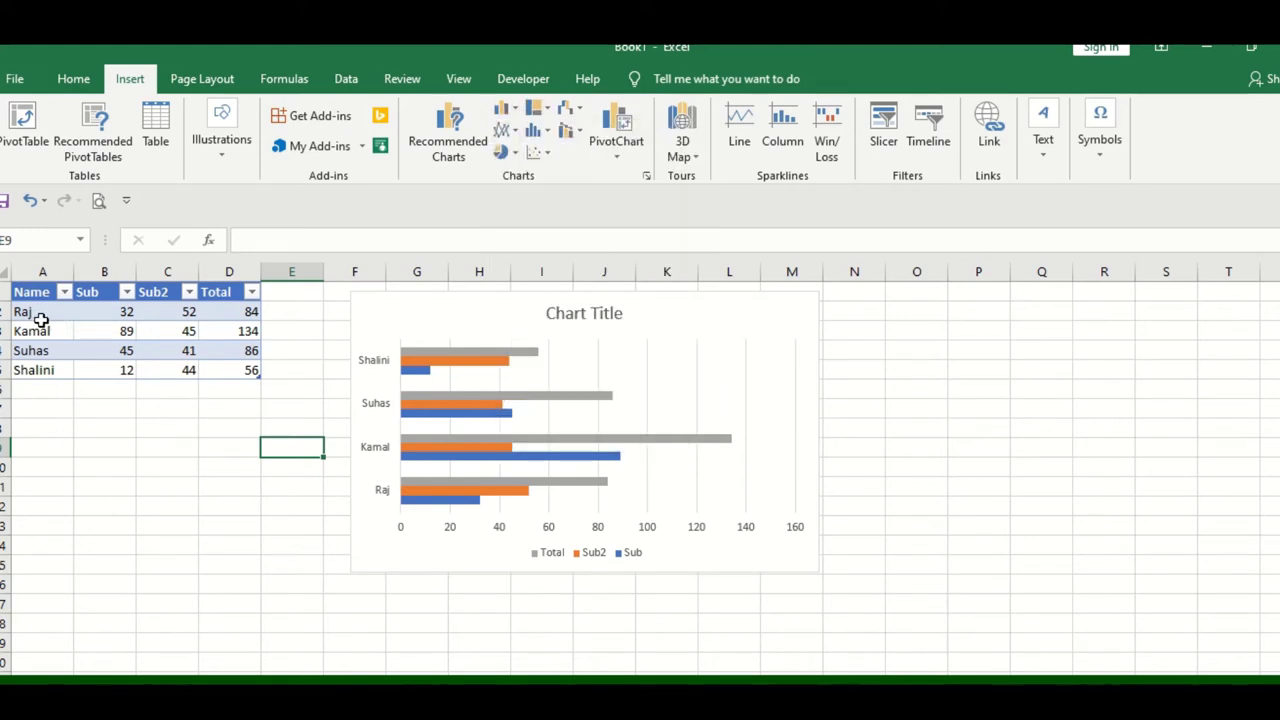
pyautogui.moveTo(40, 291); pyautogui.dragTo(253, 373)
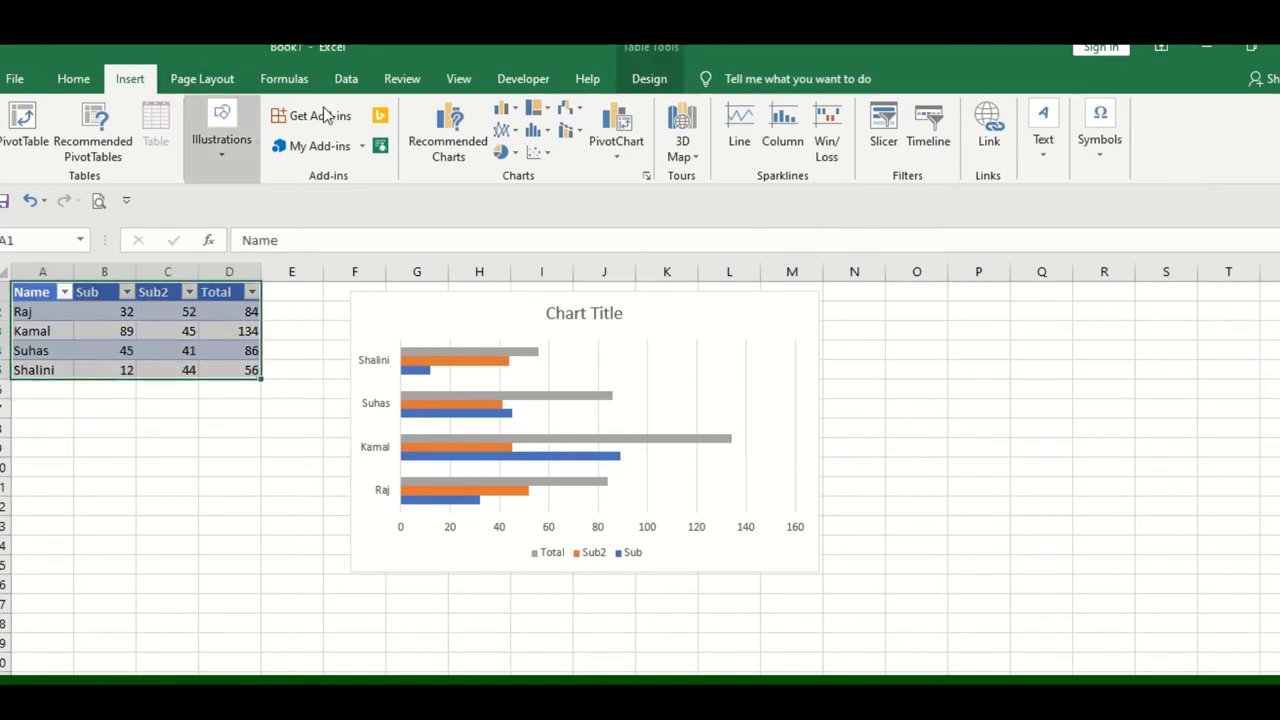
pyautogui.click(535, 109)
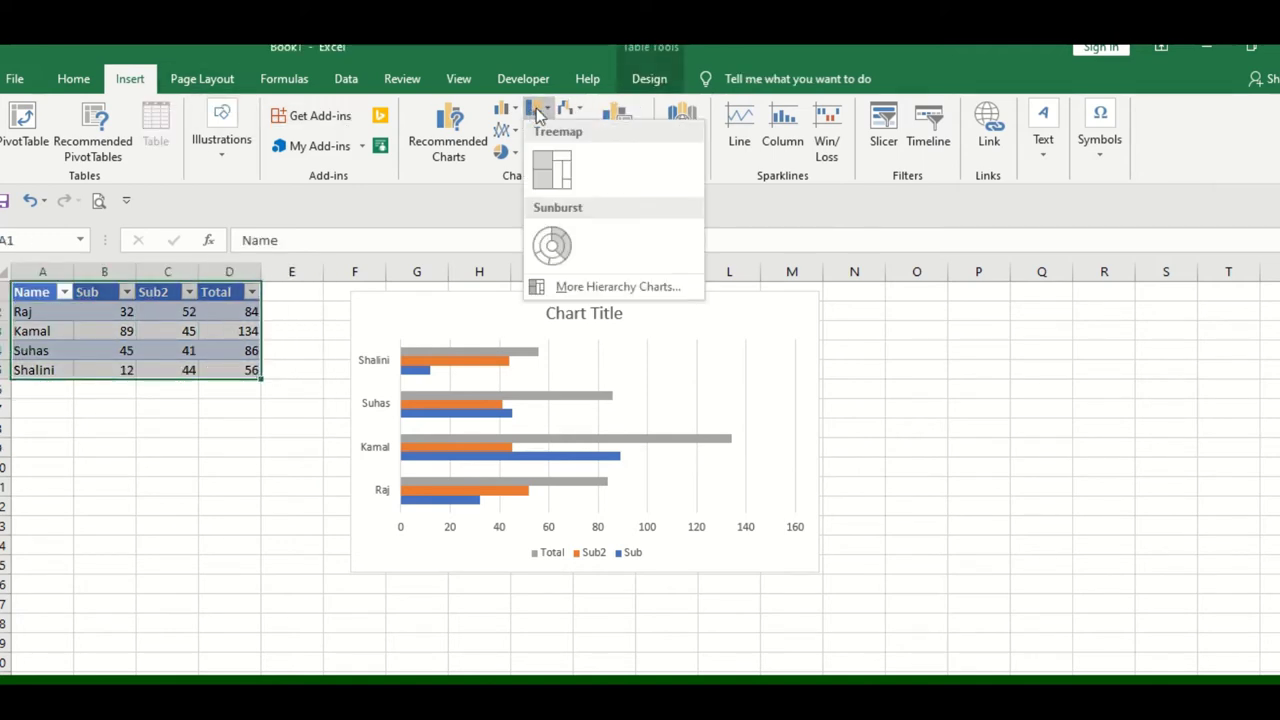
pyautogui.click(556, 168)
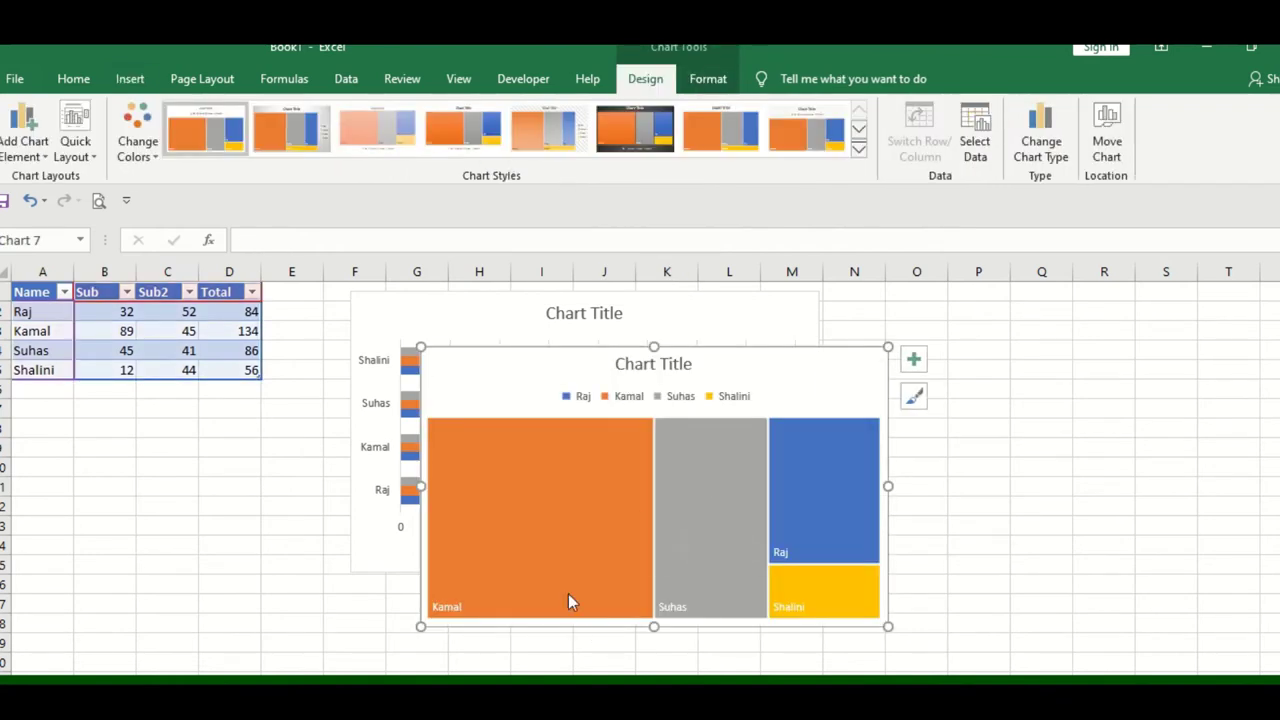
# Select individual student blocks in the treemap and apply a bold-title chart style
pyautogui.click(568, 592)
pyautogui.click(747, 545)
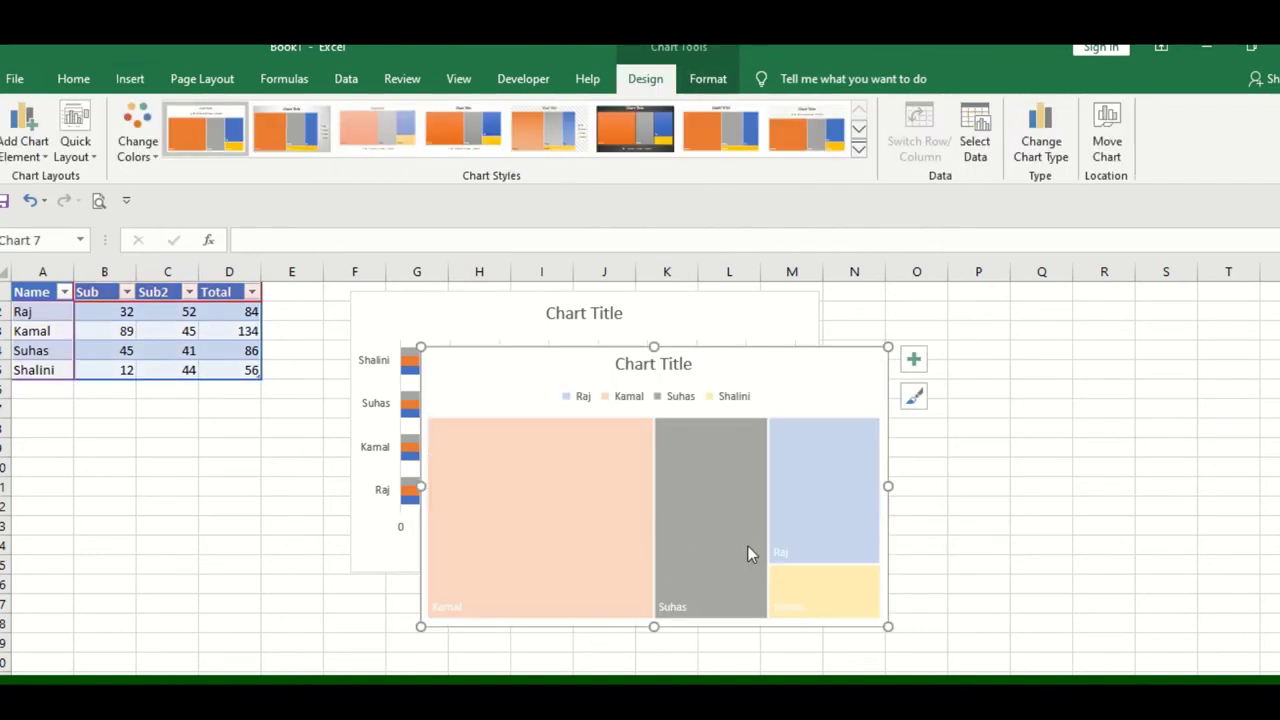
pyautogui.click(790, 502)
pyautogui.click(775, 592)
pyautogui.click(660, 515)
pyautogui.click(591, 523)
pyautogui.click(714, 509)
pyautogui.click(765, 470)
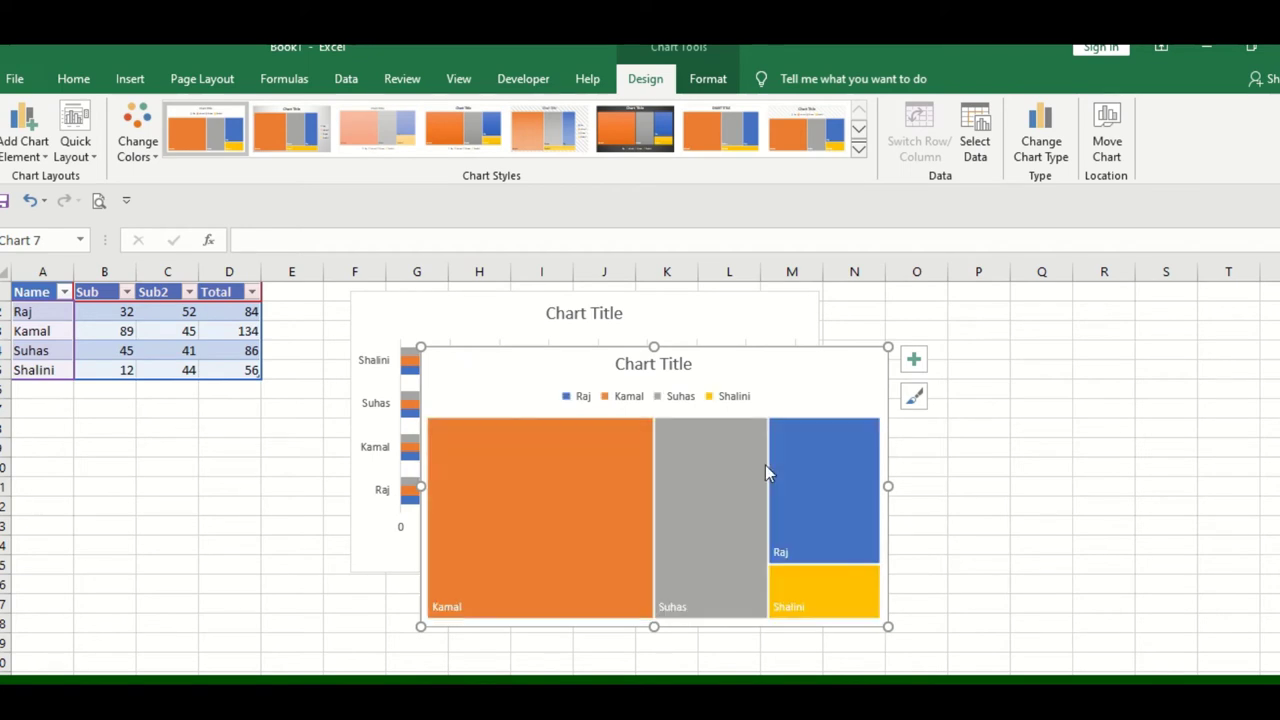
pyautogui.click(712, 124)
# Delete the treemap chart and reselect the marks table A1:D5
pyautogui.click(256, 554)
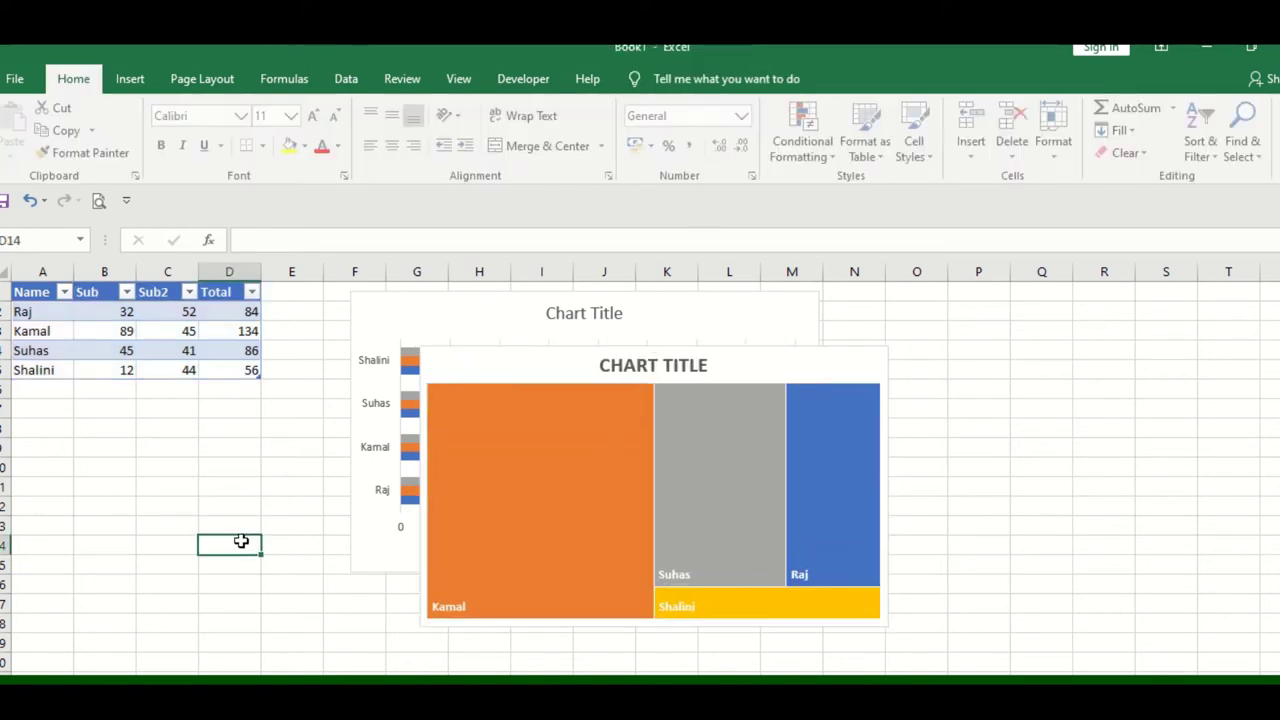
pyautogui.click(810, 372)
pyautogui.press('Delete')
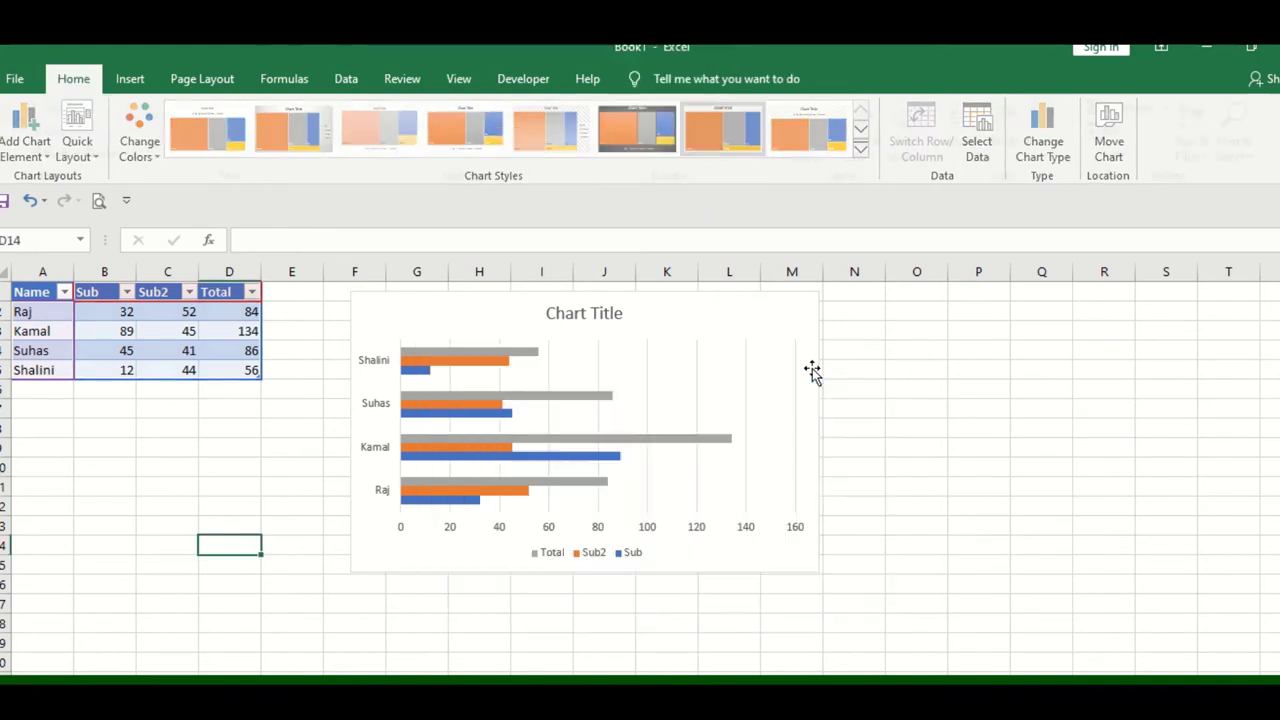
pyautogui.moveTo(55, 303); pyautogui.dragTo(253, 369)
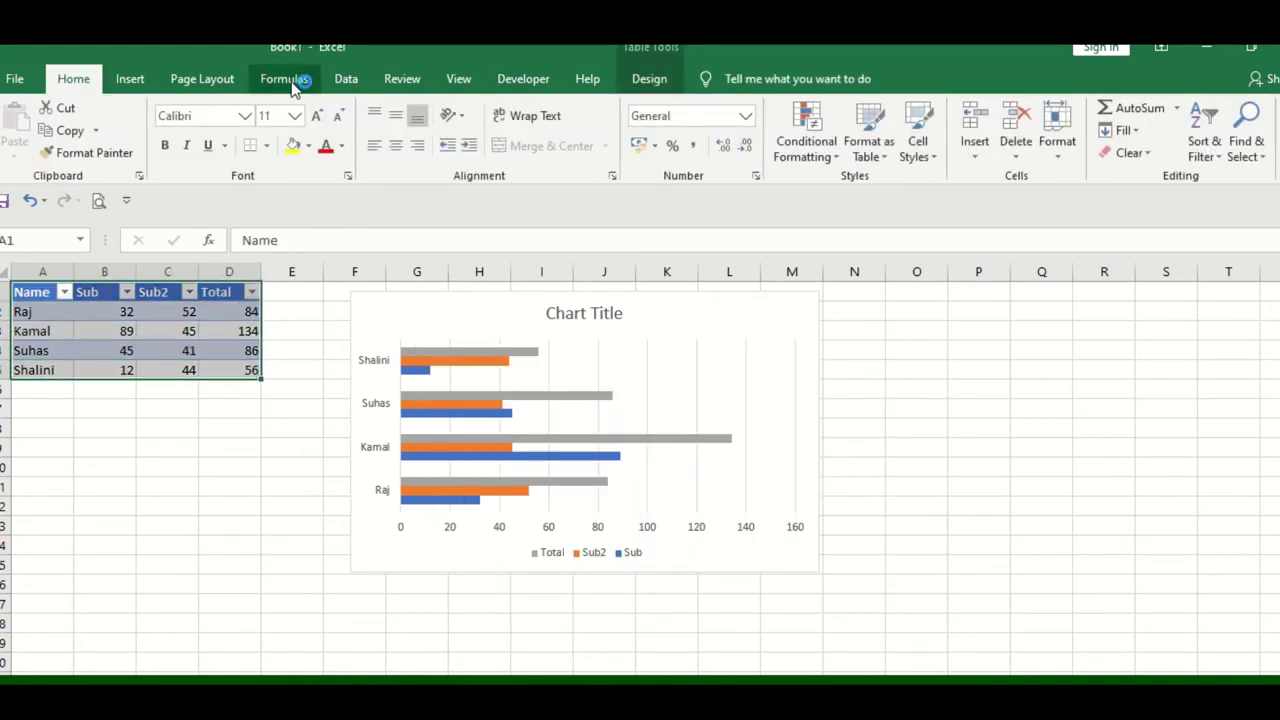
# Insert a Clustered Column–Line on Secondary Axis combo chart and give it the dark style
pyautogui.click(130, 80)
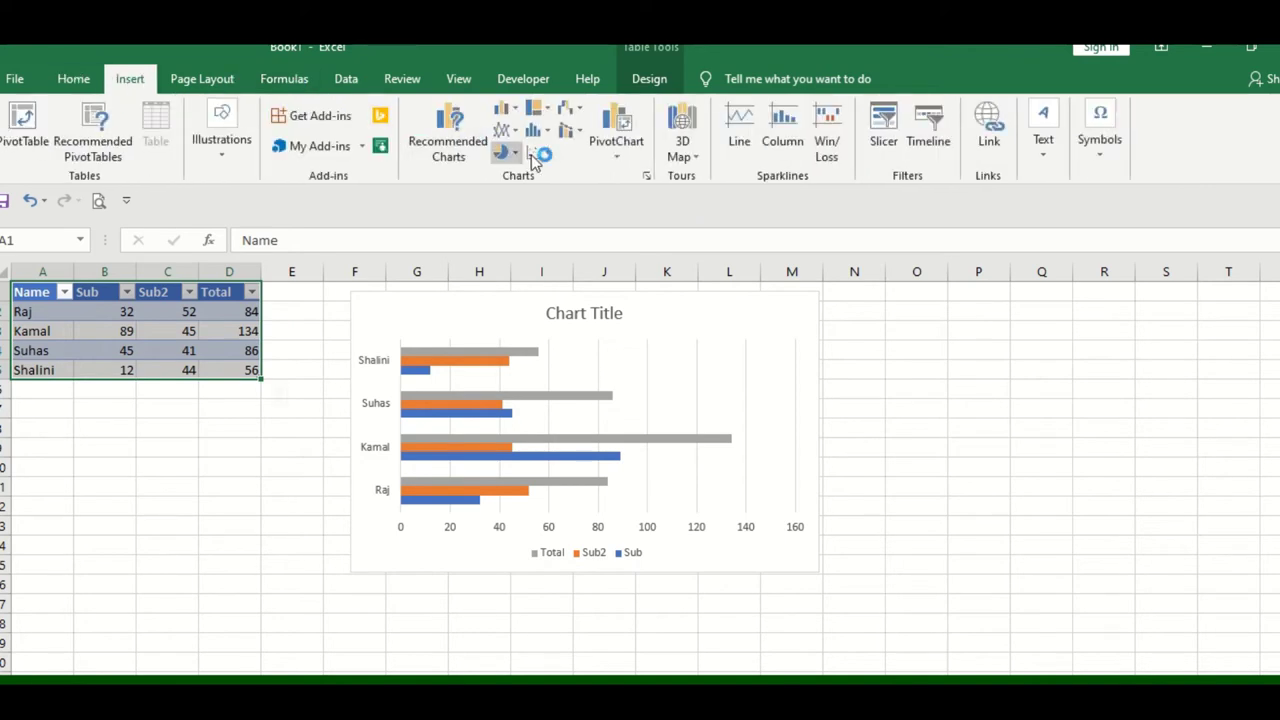
pyautogui.click(572, 134)
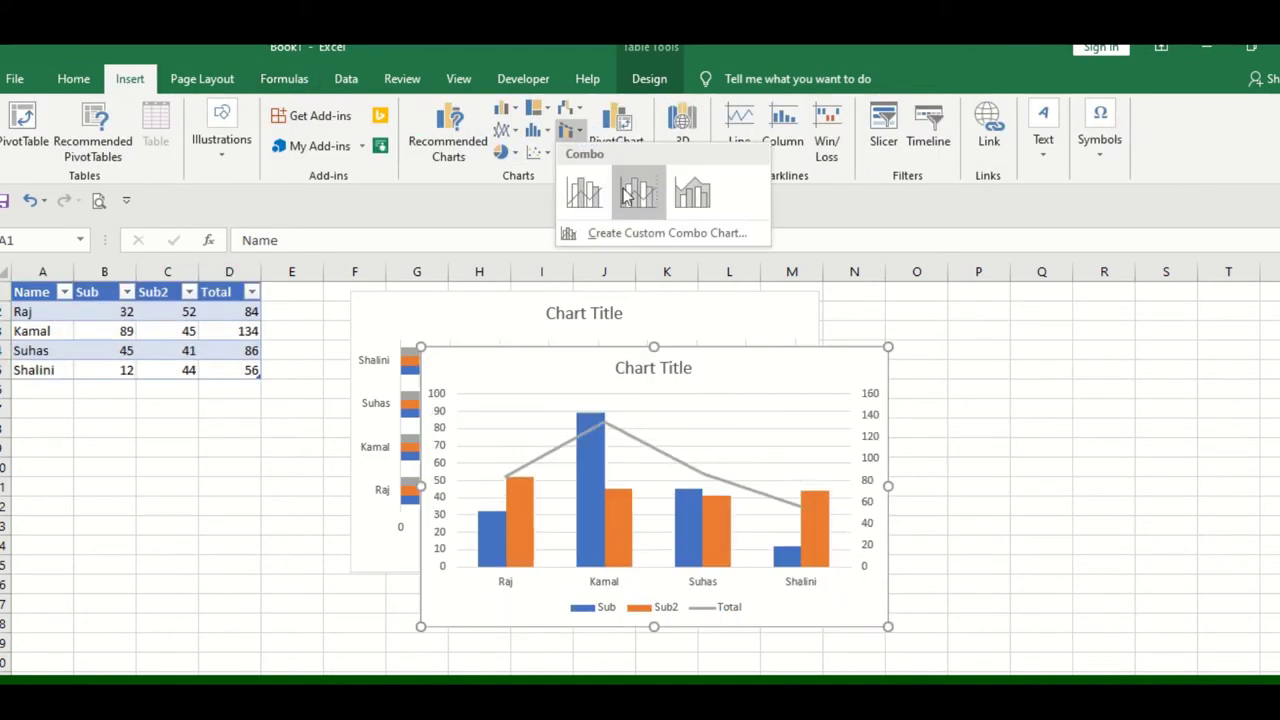
pyautogui.click(623, 188)
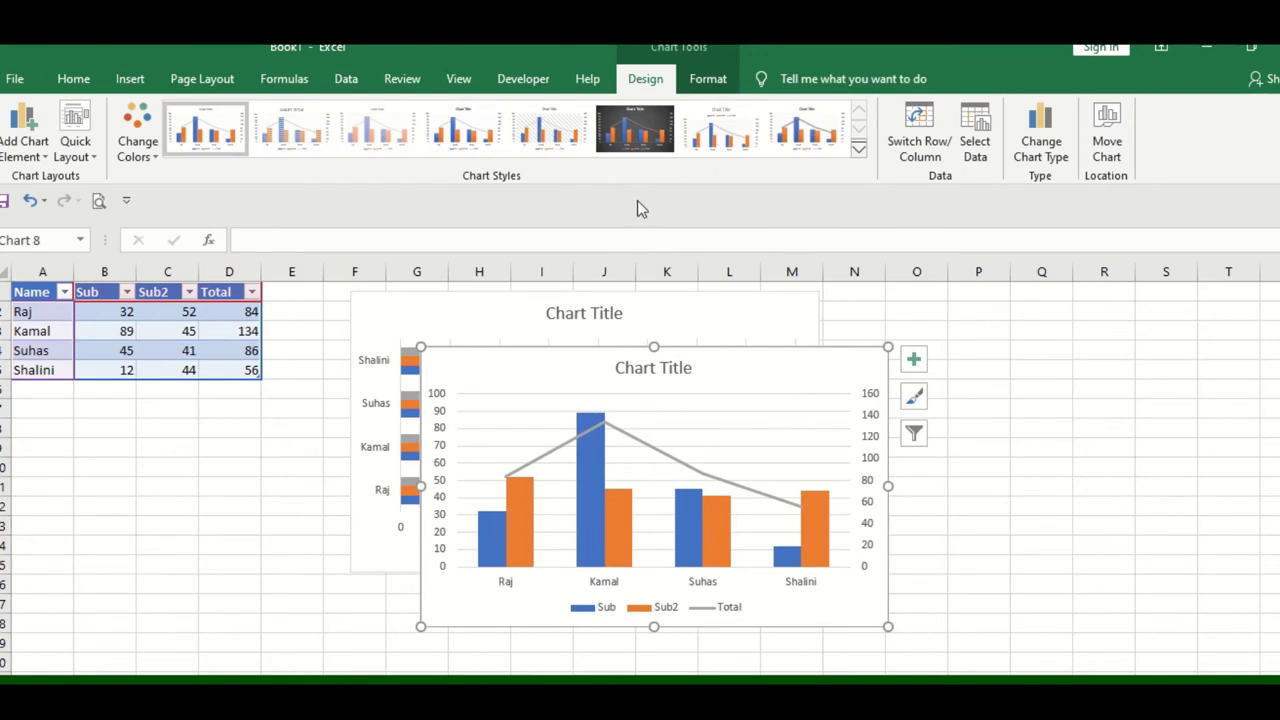
pyautogui.click(640, 138)
pyautogui.click(165, 524)
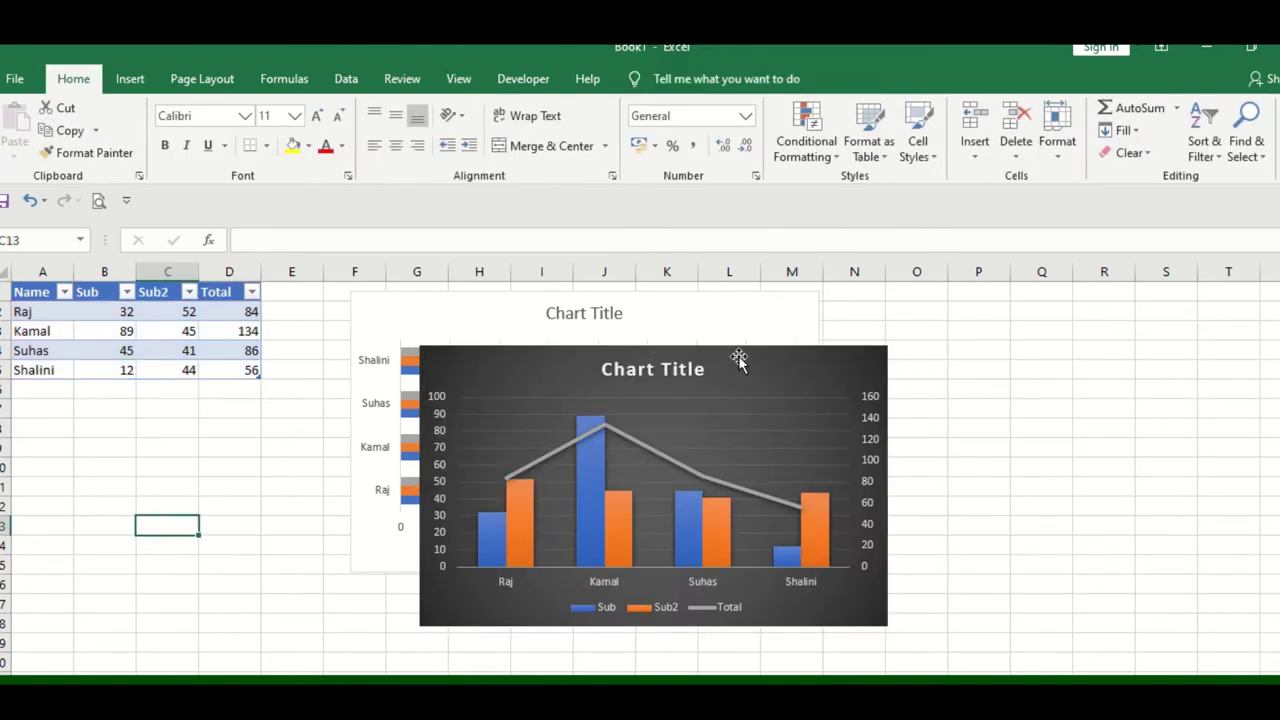
# Change the combo chart's title to 'Student chart'
pyautogui.click(690, 368)
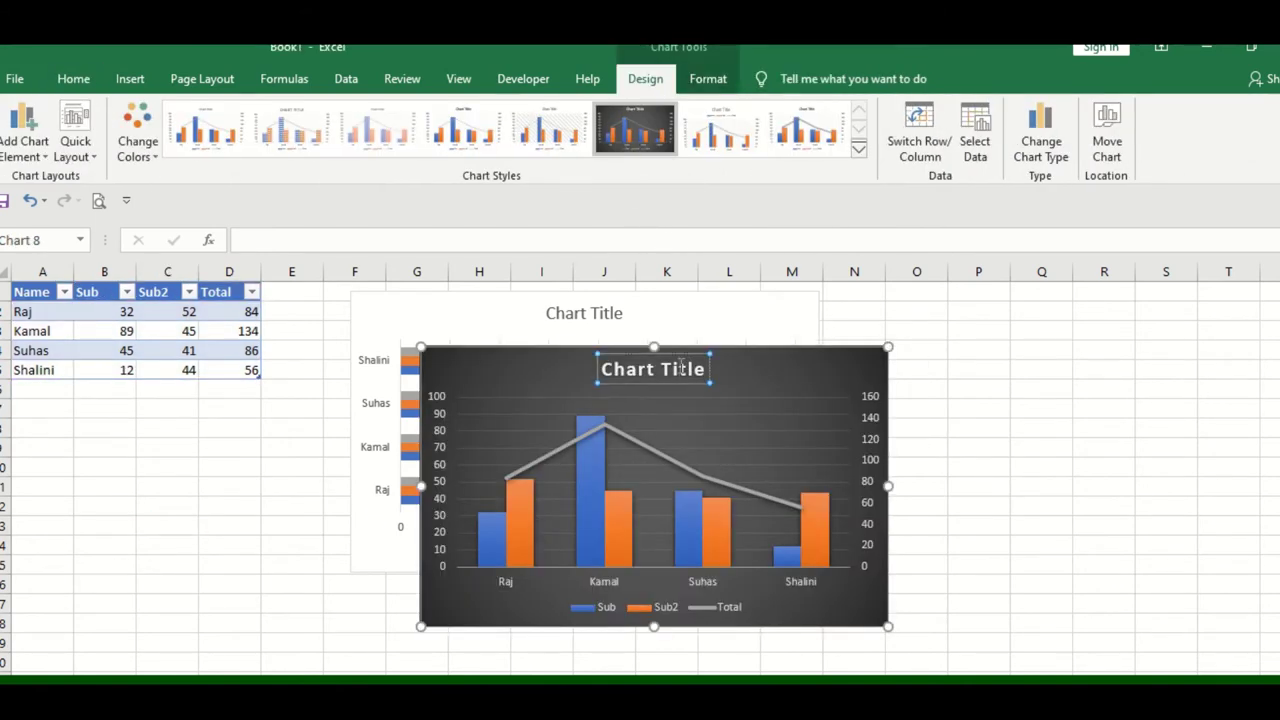
pyautogui.tripleClick(680, 368)
pyautogui.write('SU')
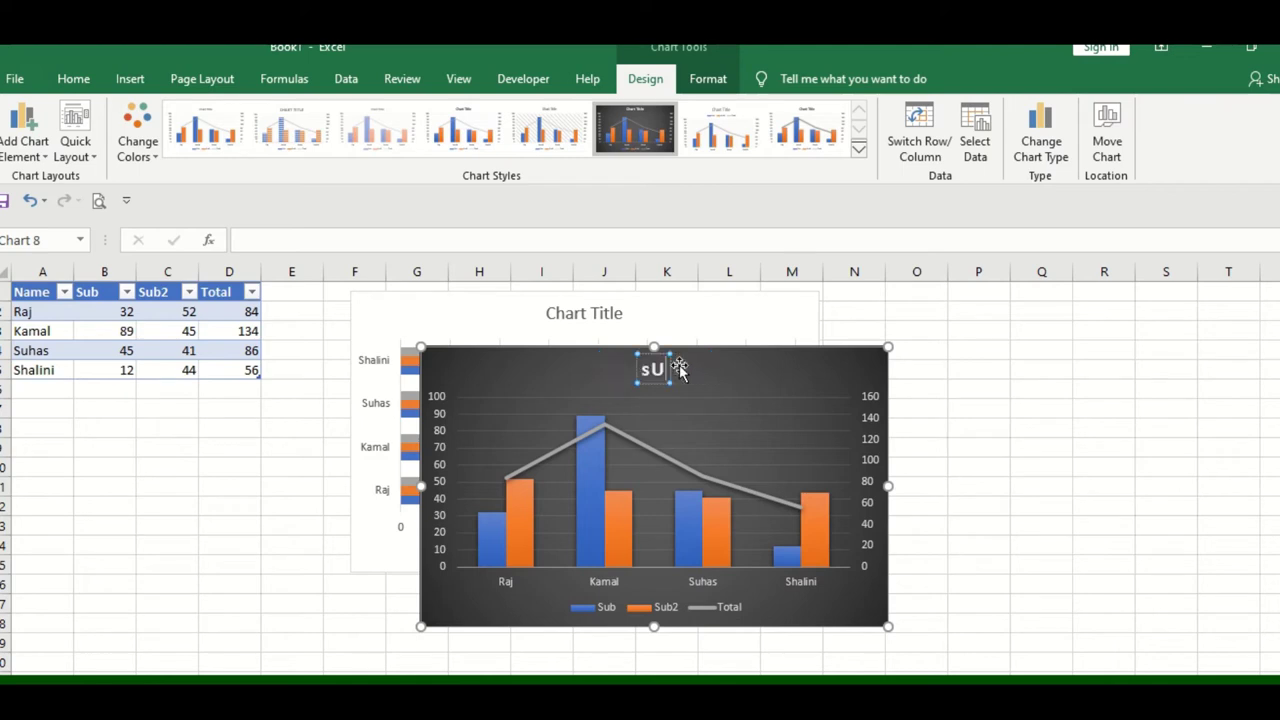
pyautogui.write('B')
pyautogui.press('BackSpace')
pyautogui.press('BackSpace')
pyautogui.write('tu')
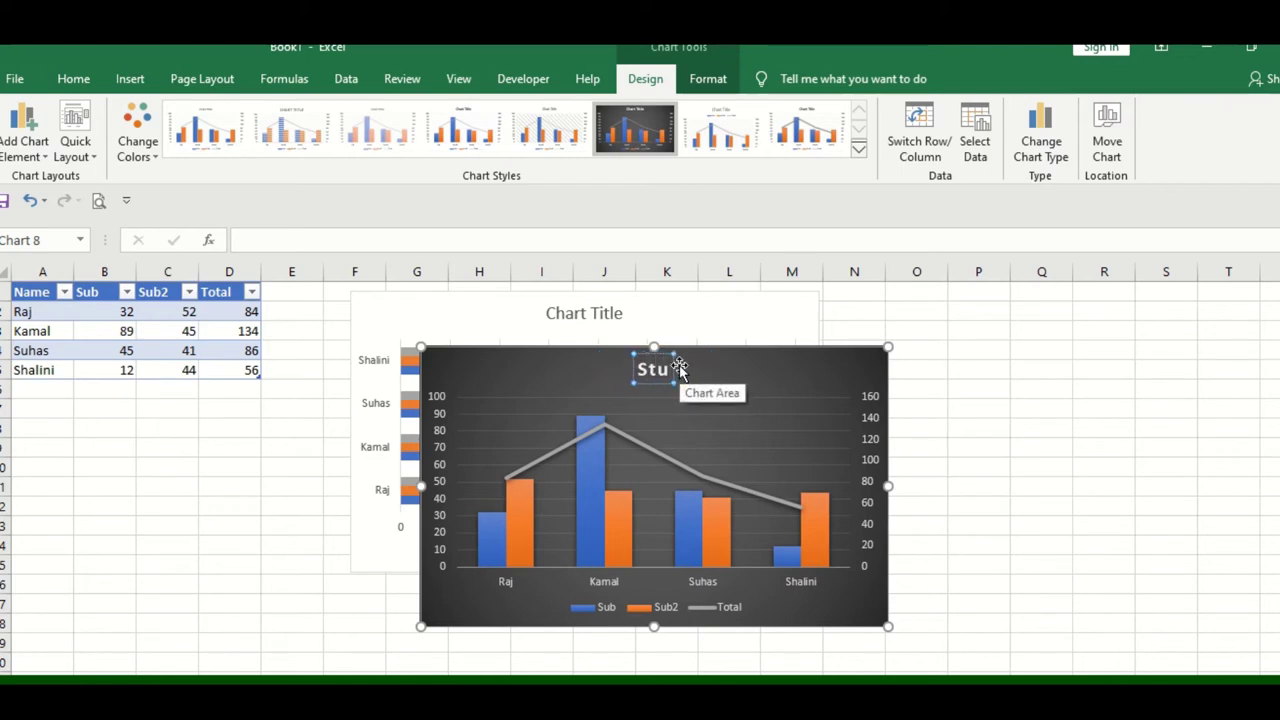
pyautogui.write('dent char')
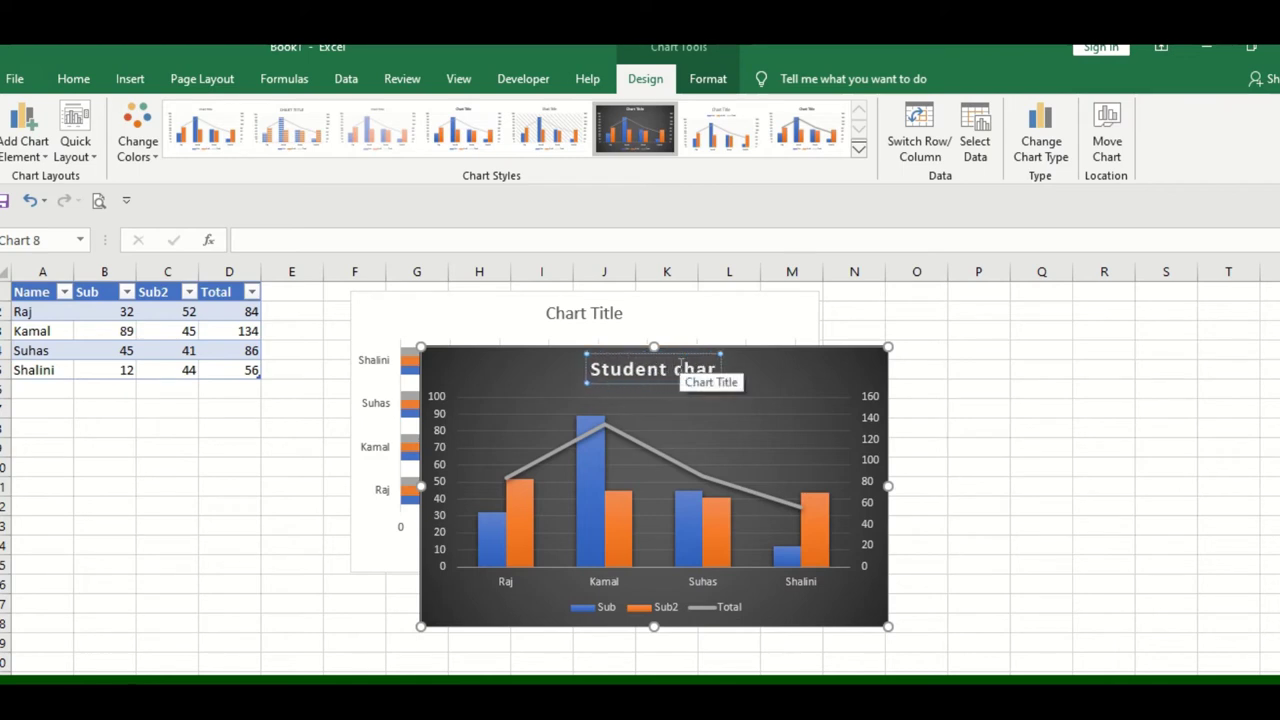
pyautogui.write('t')
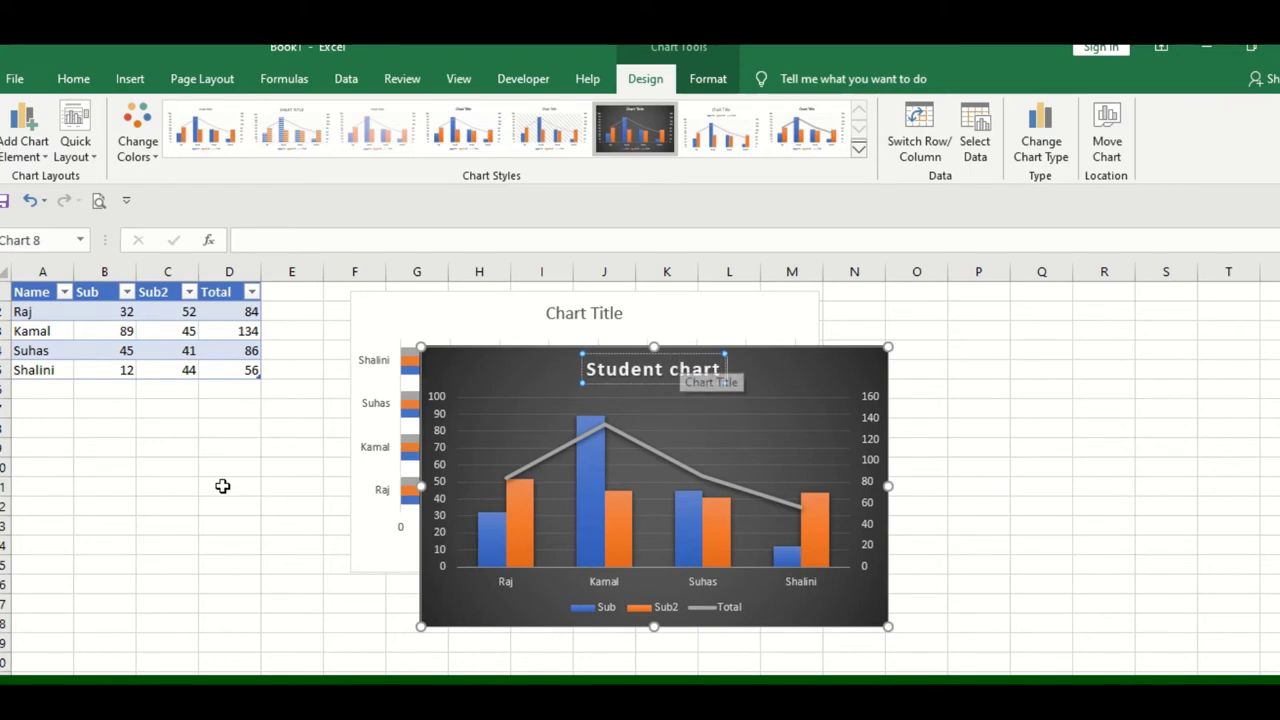
pyautogui.click(223, 486)
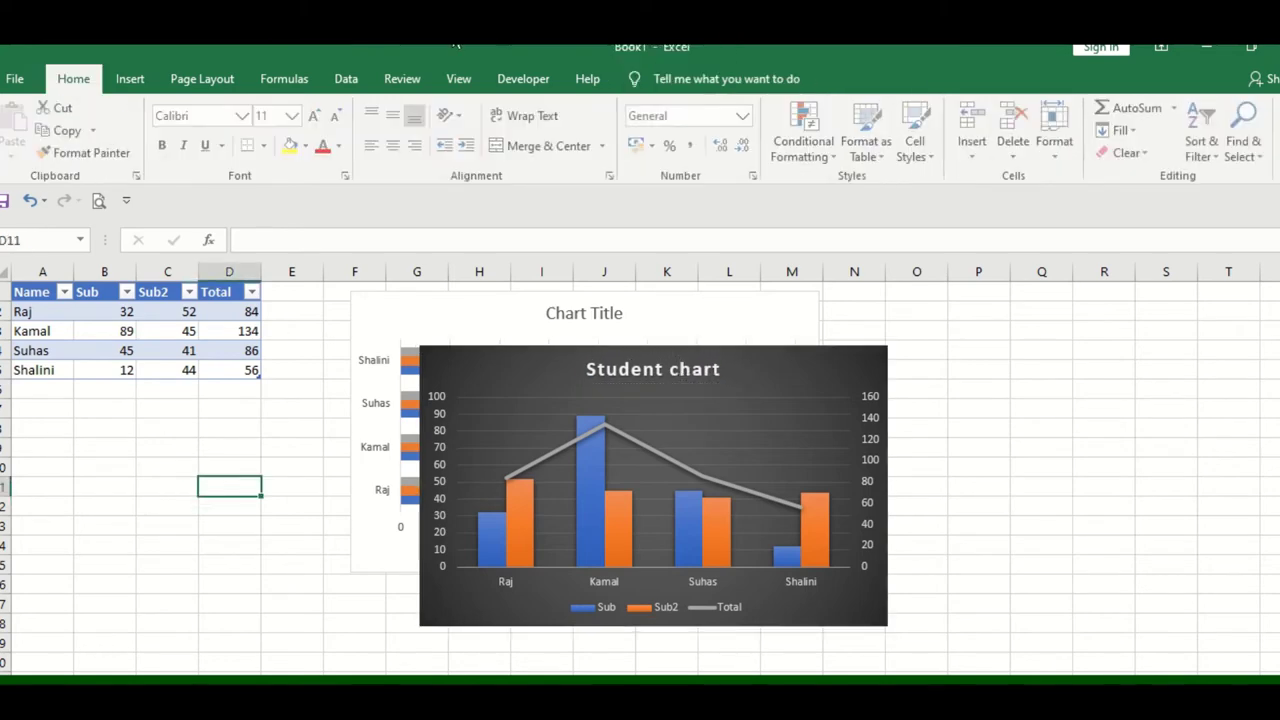
# Create a PivotChart from the marks table Table1 on the existing worksheet
pyautogui.click(130, 79)
pyautogui.click(616, 147)
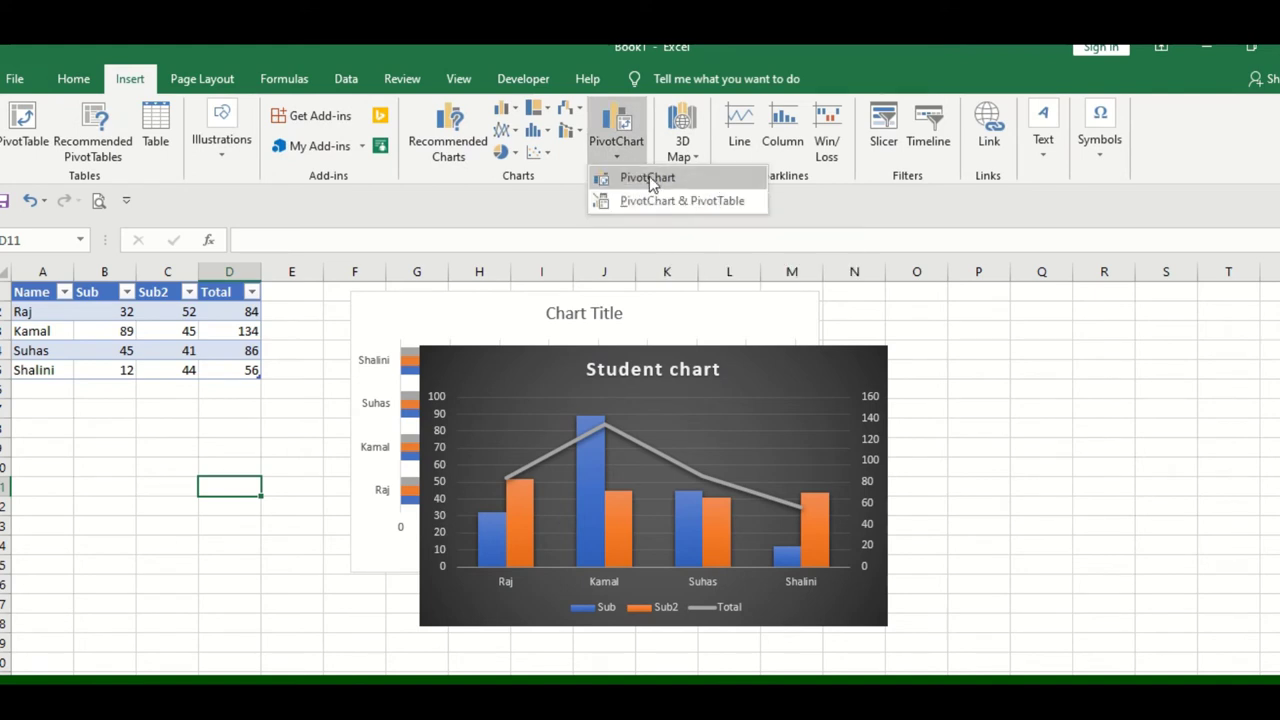
pyautogui.click(649, 177)
pyautogui.click(512, 274)
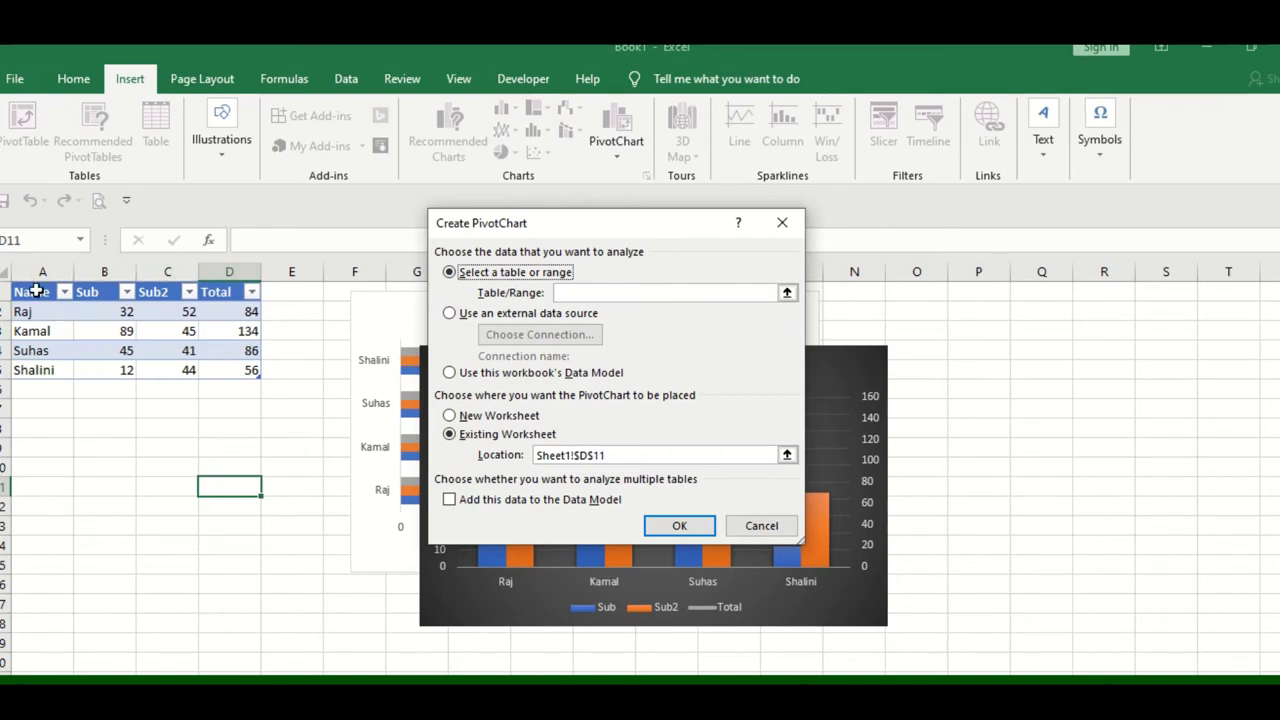
pyautogui.moveTo(36, 290); pyautogui.dragTo(240, 366)
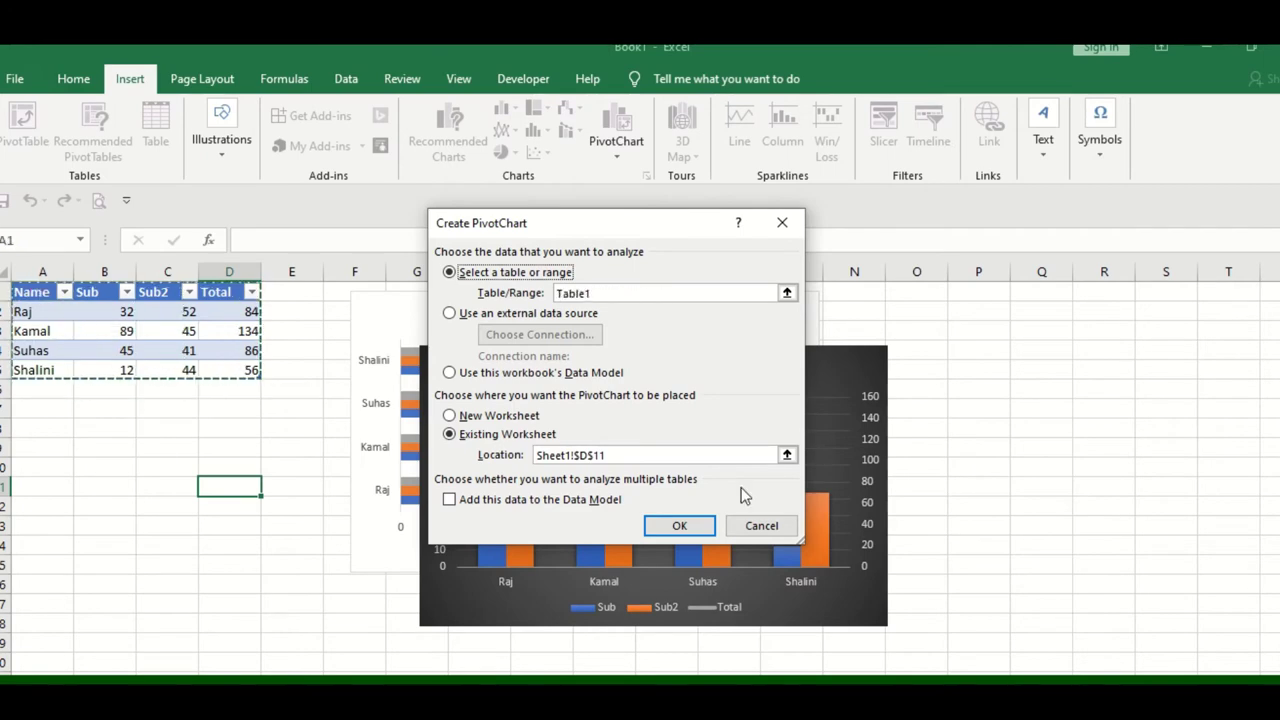
pyautogui.click(679, 525)
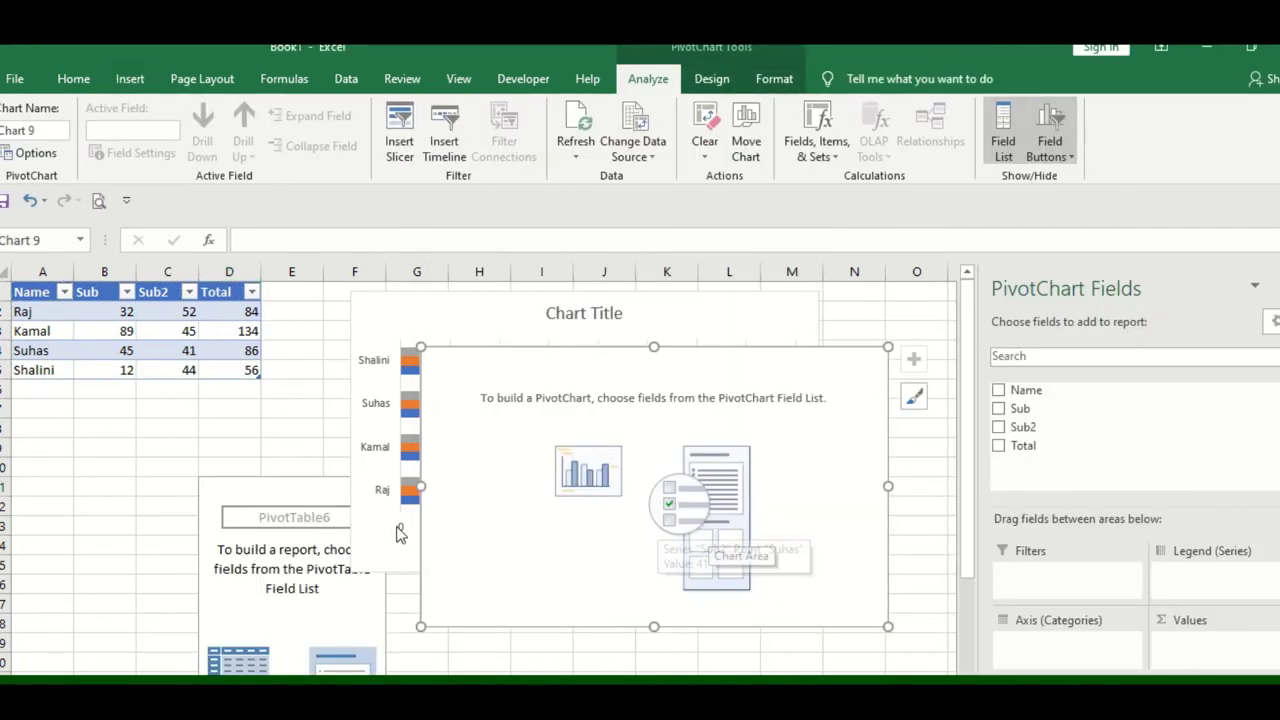
# Tick Name, Sub2, Total and Sub in the PivotChart fields, then select the PivotChart
pyautogui.moveTo(291, 488); pyautogui.dragTo(291, 368)
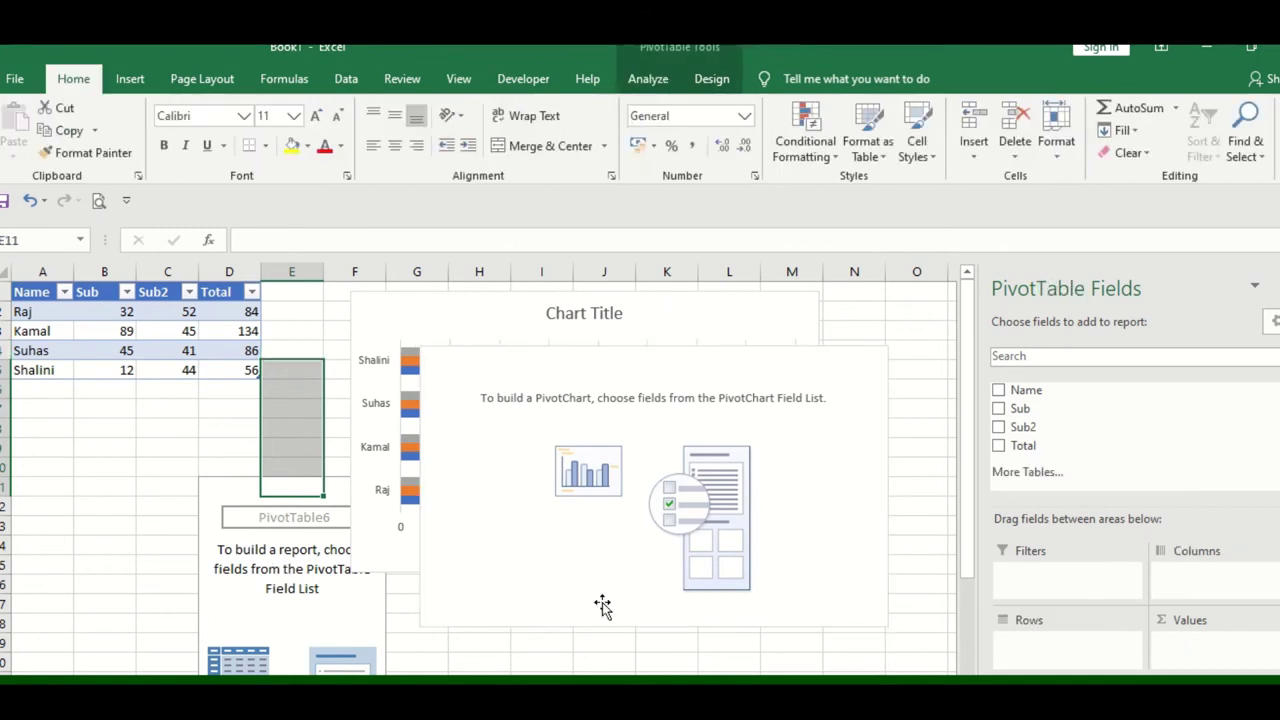
pyautogui.click(998, 390)
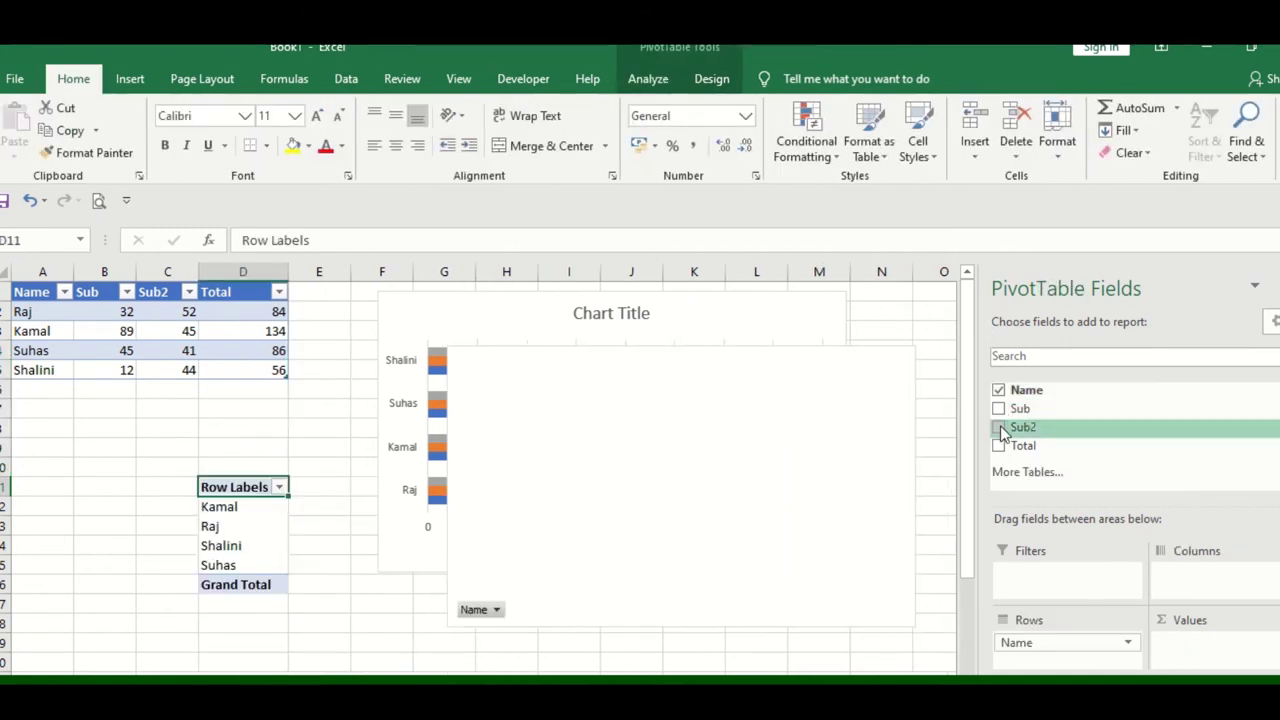
pyautogui.click(999, 427)
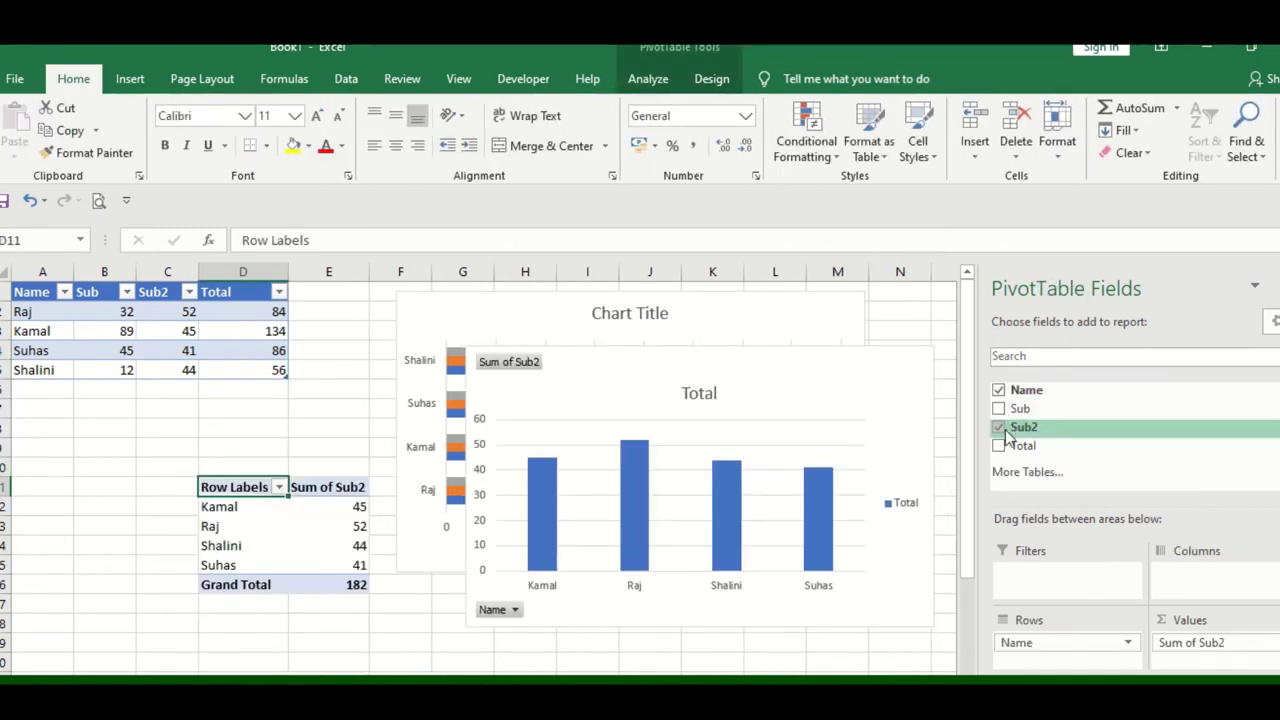
pyautogui.click(1003, 444)
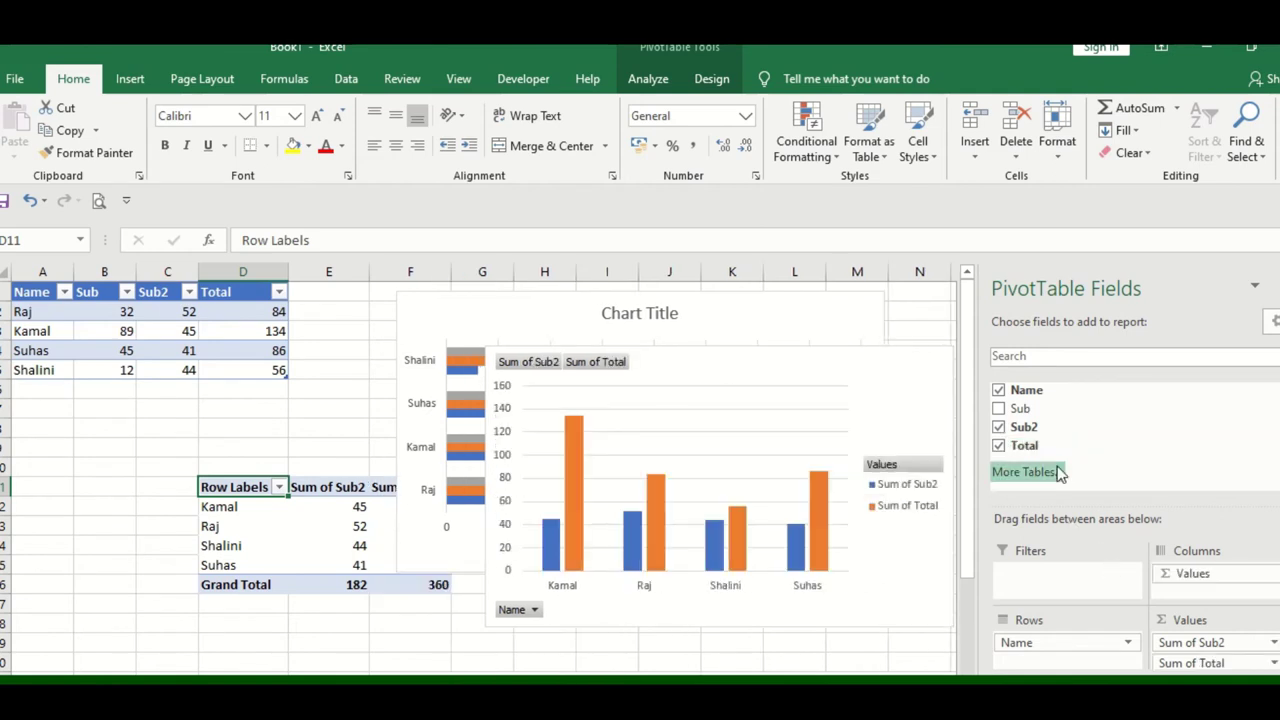
pyautogui.click(999, 410)
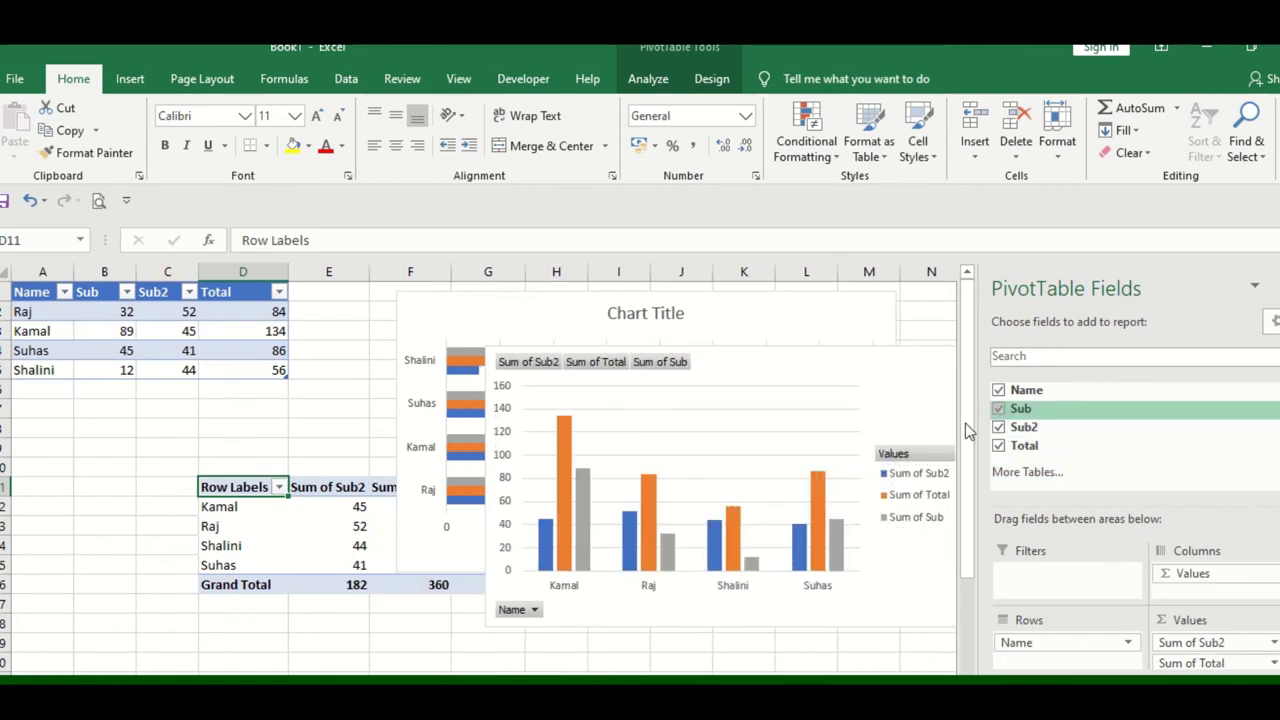
pyautogui.click(783, 393)
pyautogui.click(797, 370)
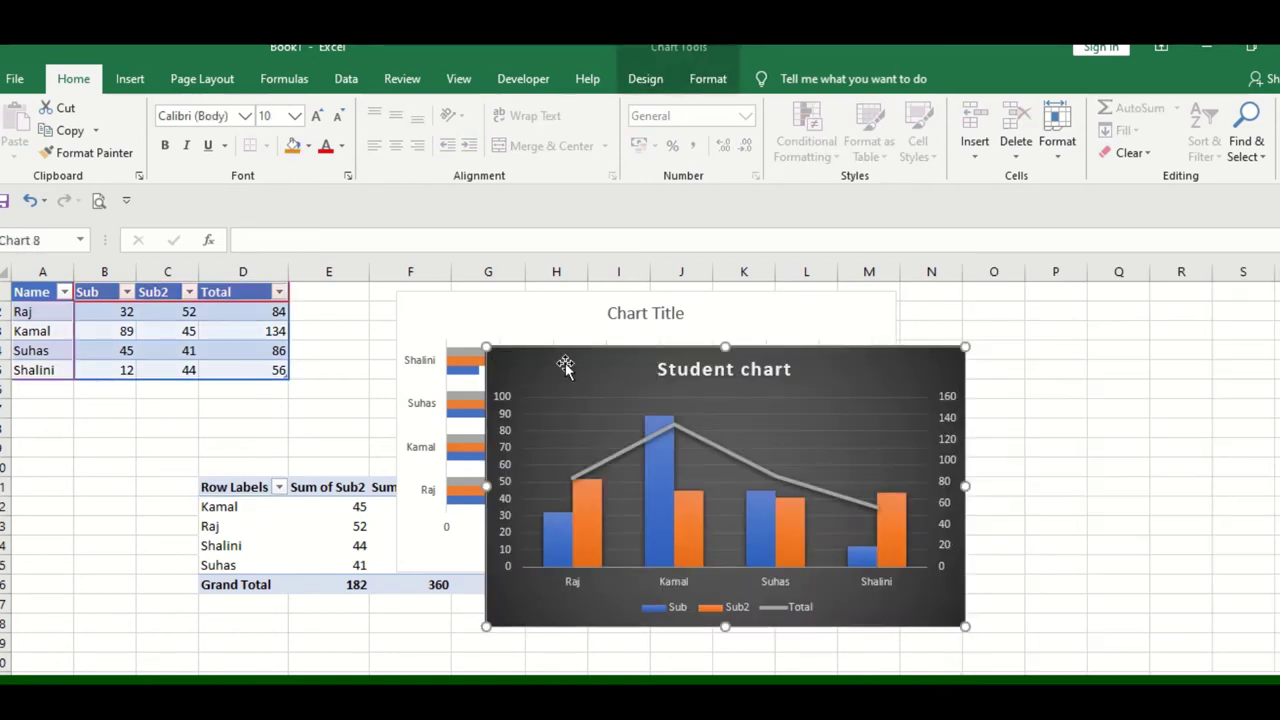
# Delete the PivotChart and click outside the pivot table to close its field list
pyautogui.press('Delete')
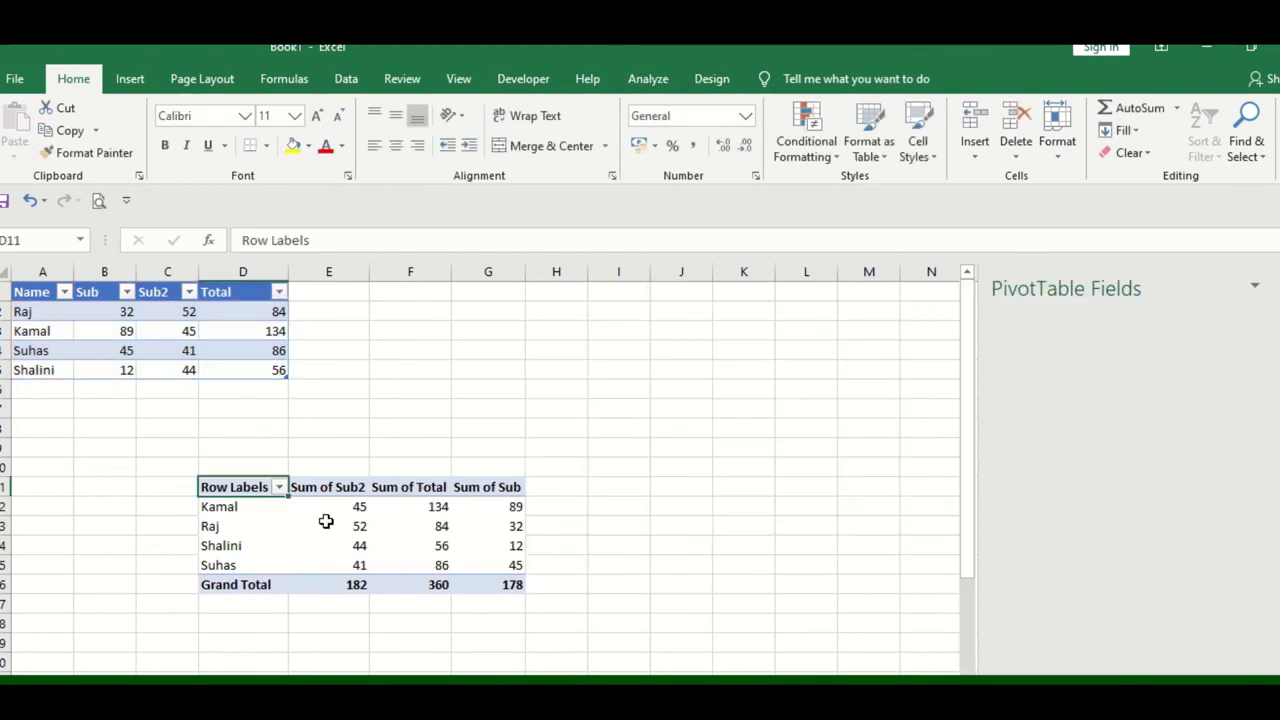
pyautogui.click(366, 473)
pyautogui.click(405, 468)
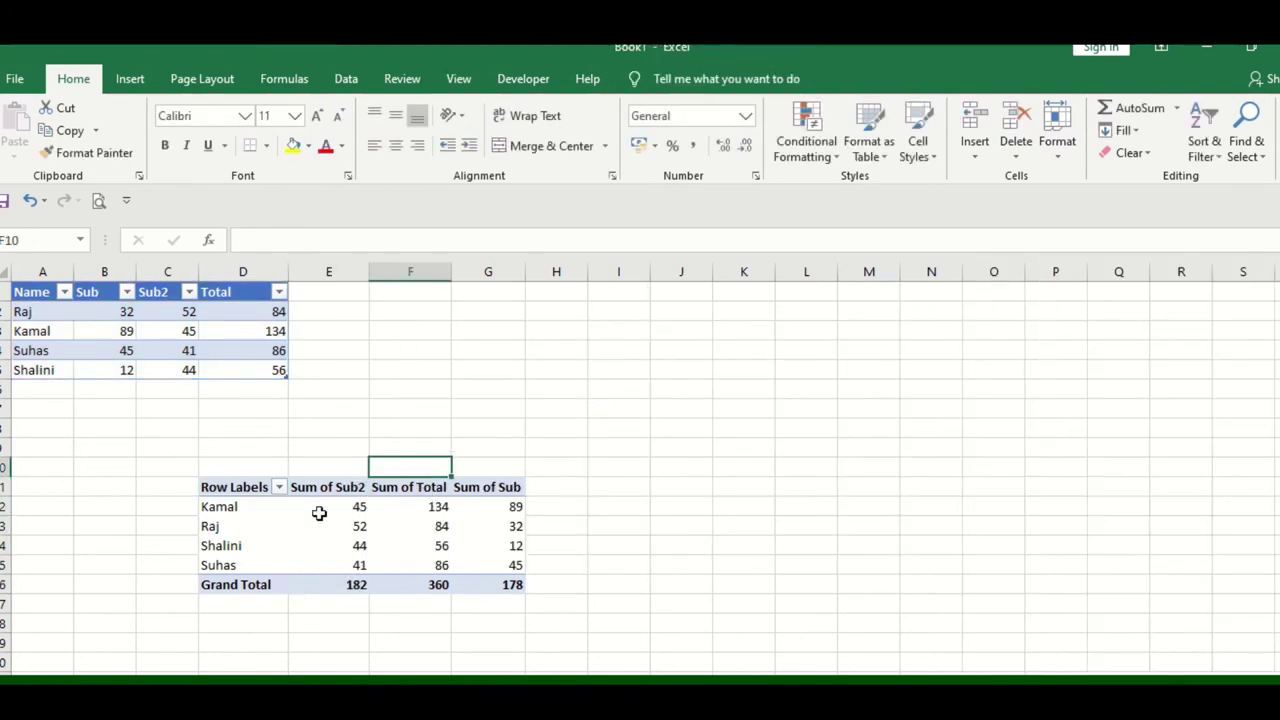
pyautogui.click(222, 482)
pyautogui.click(466, 380)
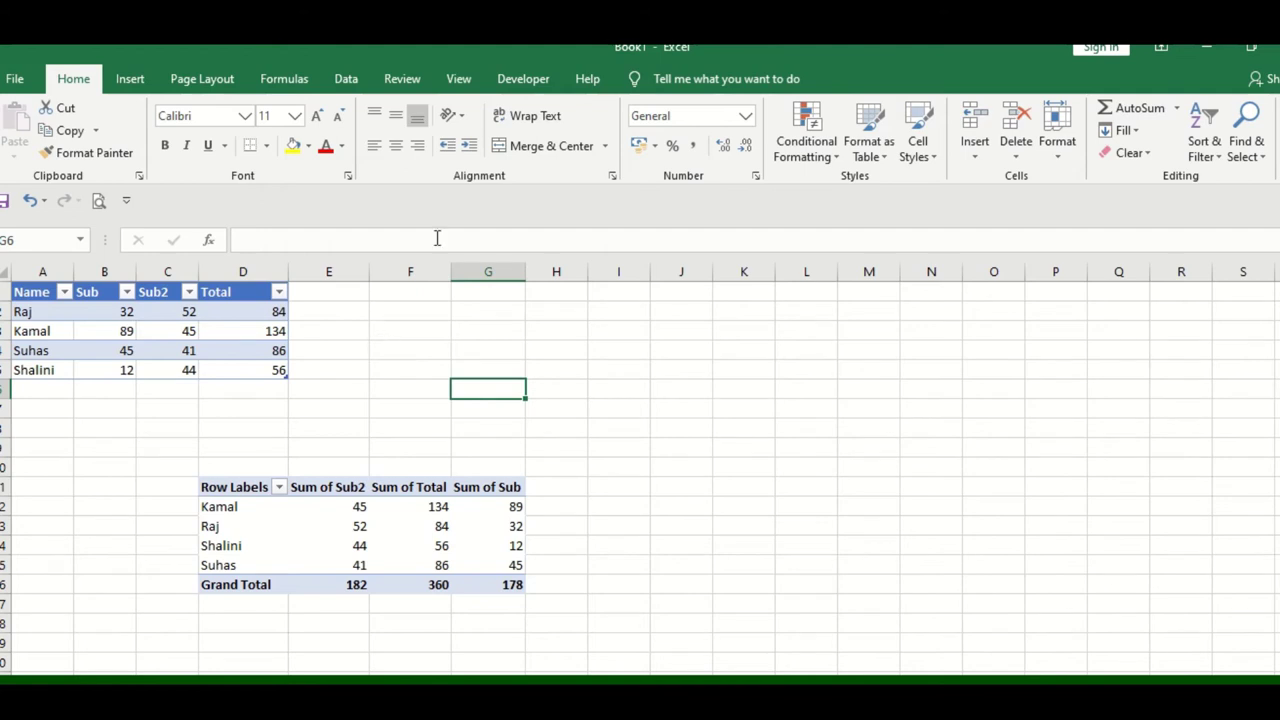
pyautogui.click(128, 80)
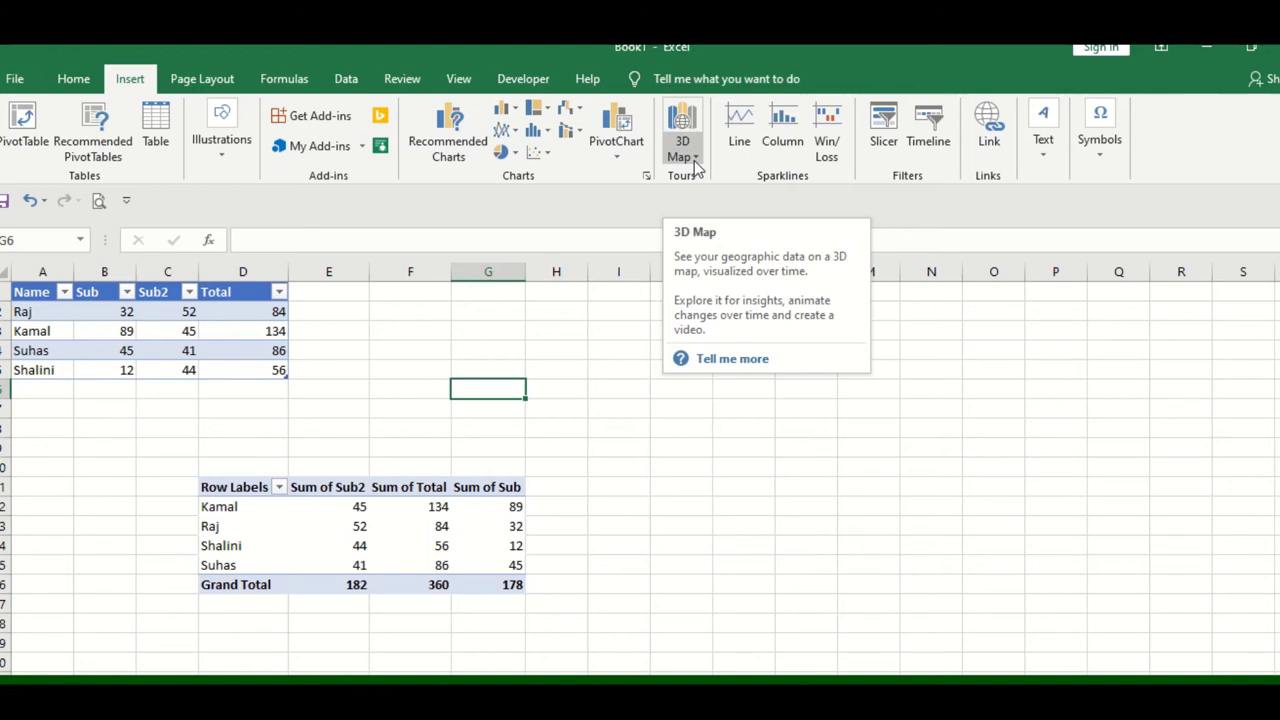
# Insert a new column before Total and head it 'chart'
pyautogui.click(679, 551)
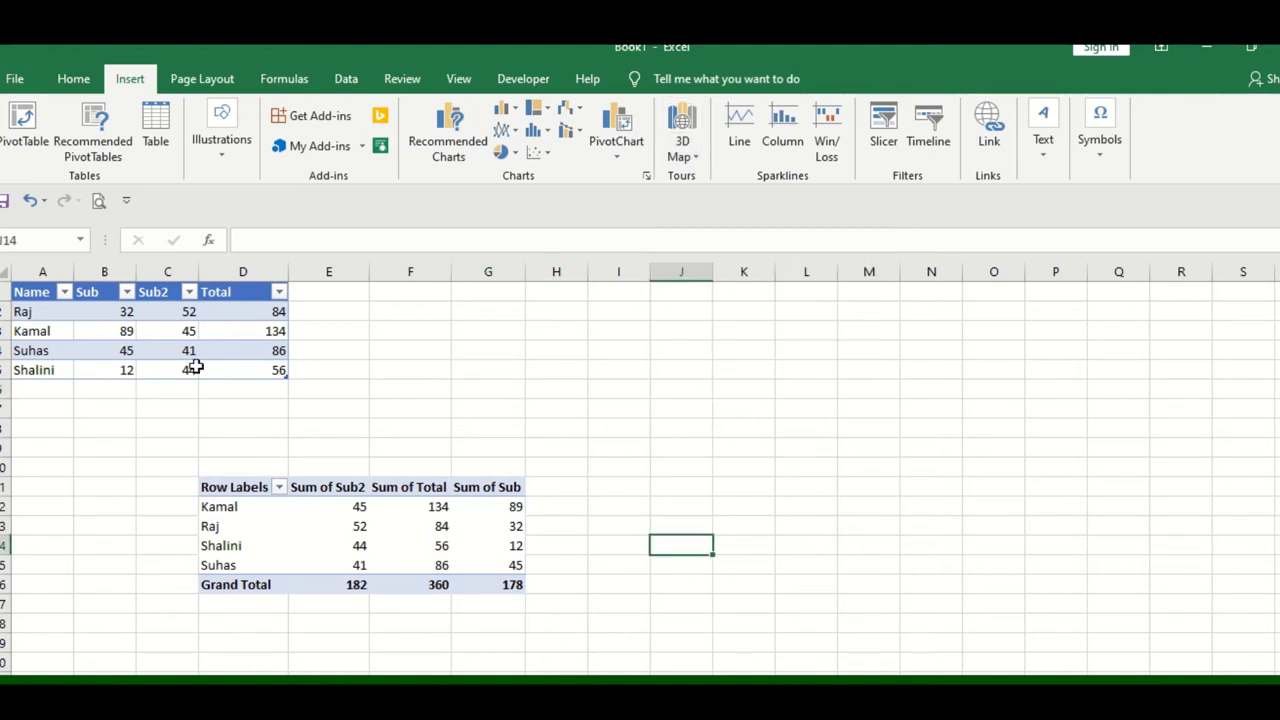
pyautogui.click(225, 268)
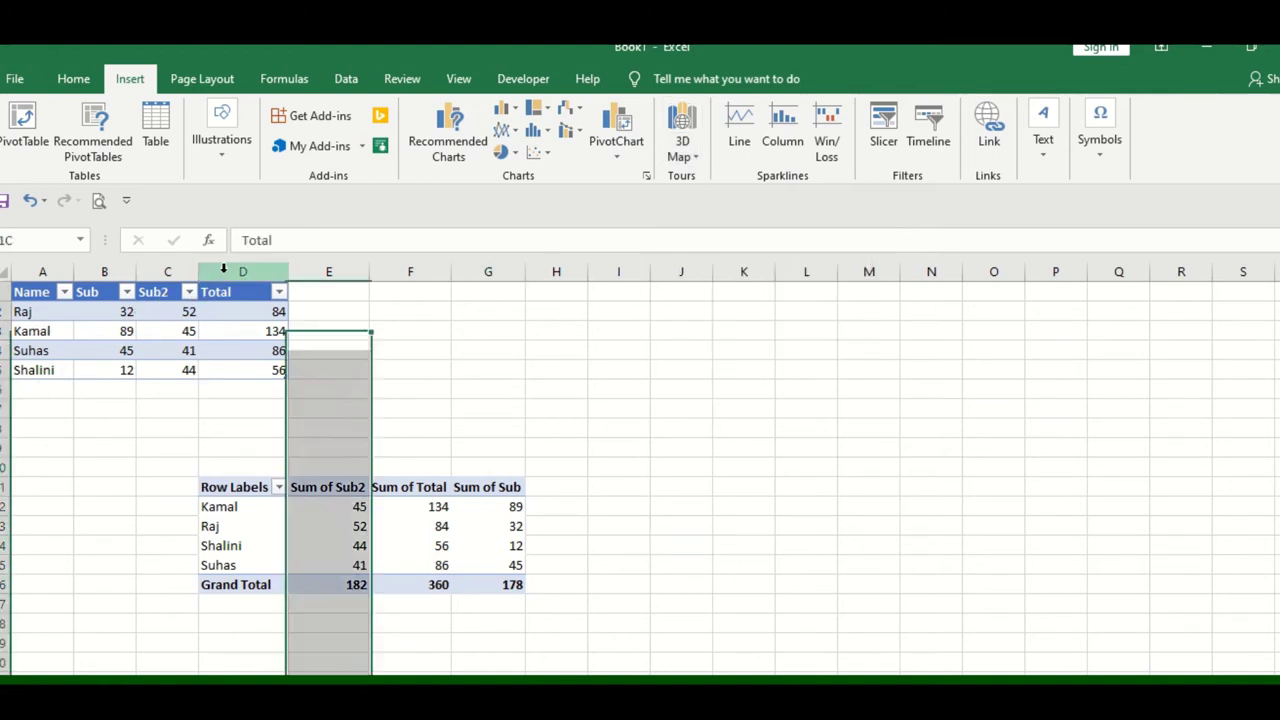
pyautogui.hotkey('ctrl', 'shift', '+')
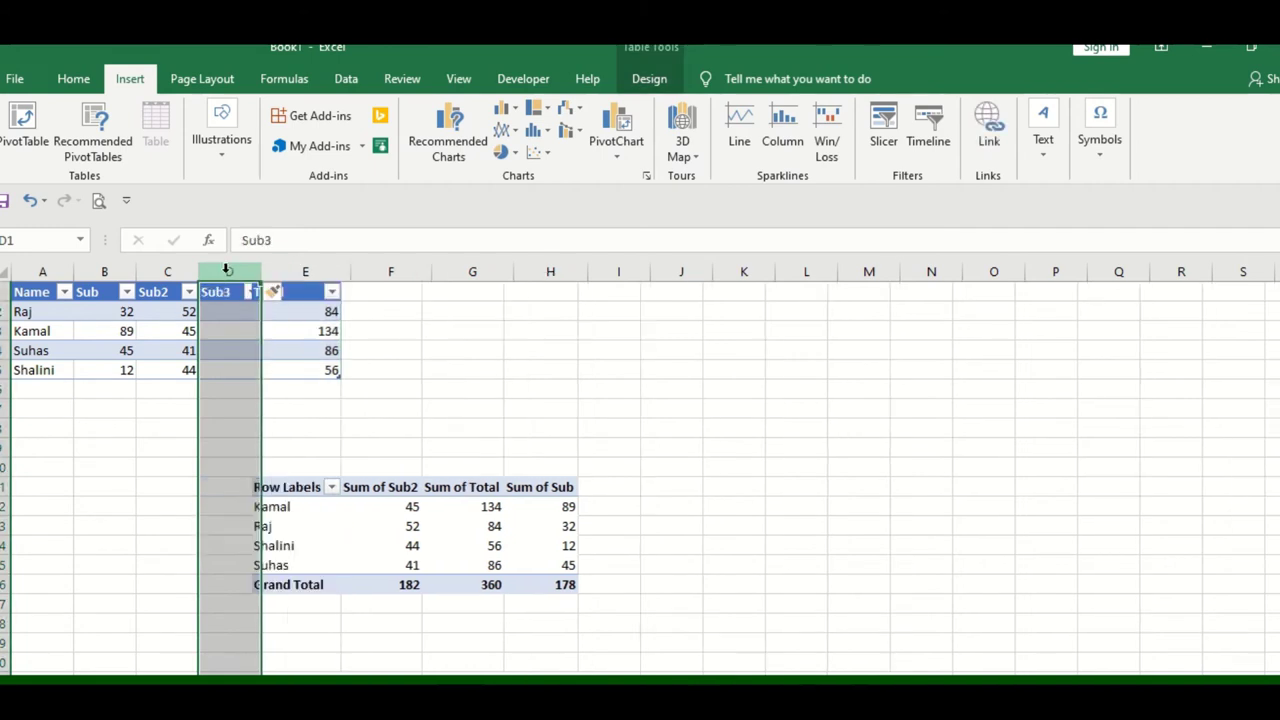
pyautogui.click(218, 298)
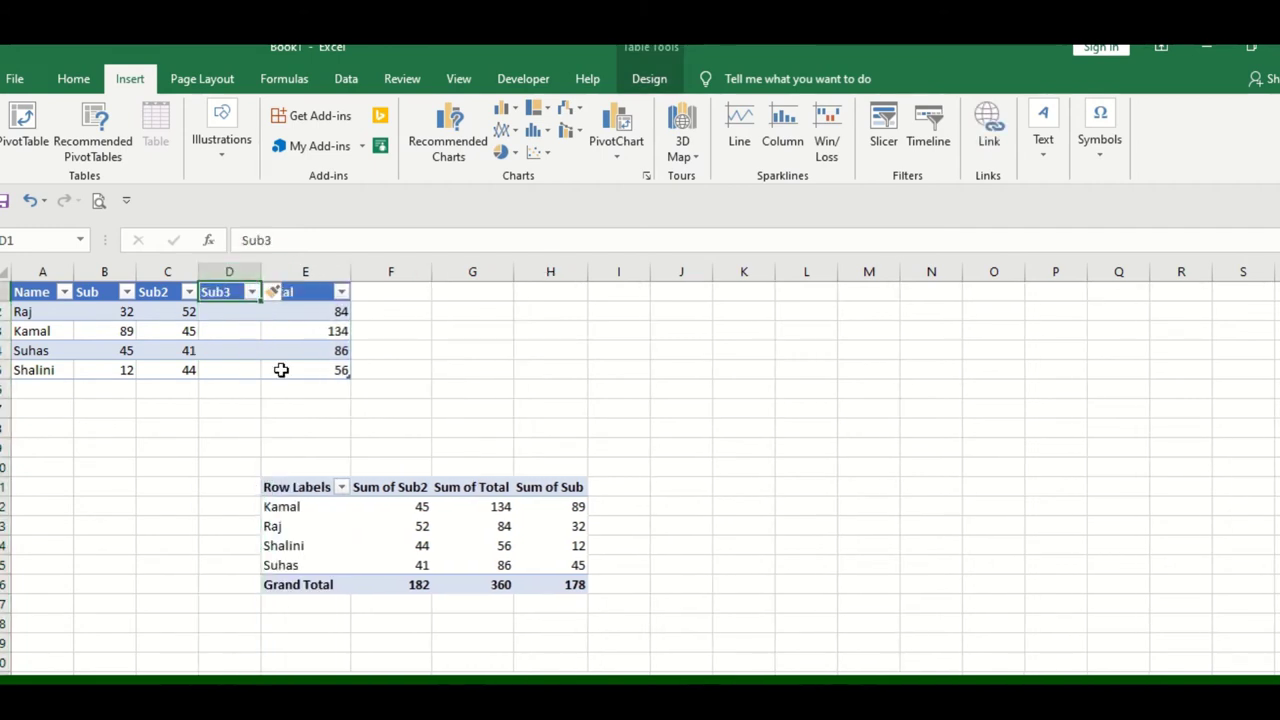
pyautogui.write('chart')
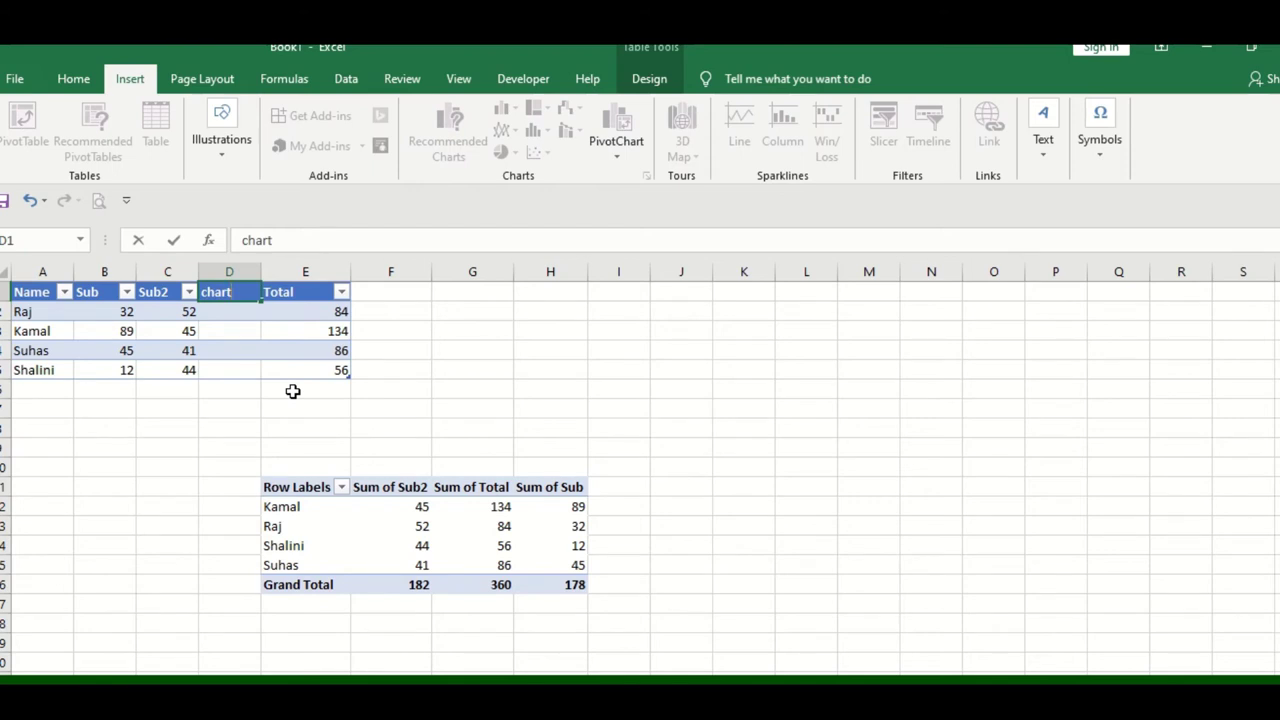
pyautogui.press('Return')
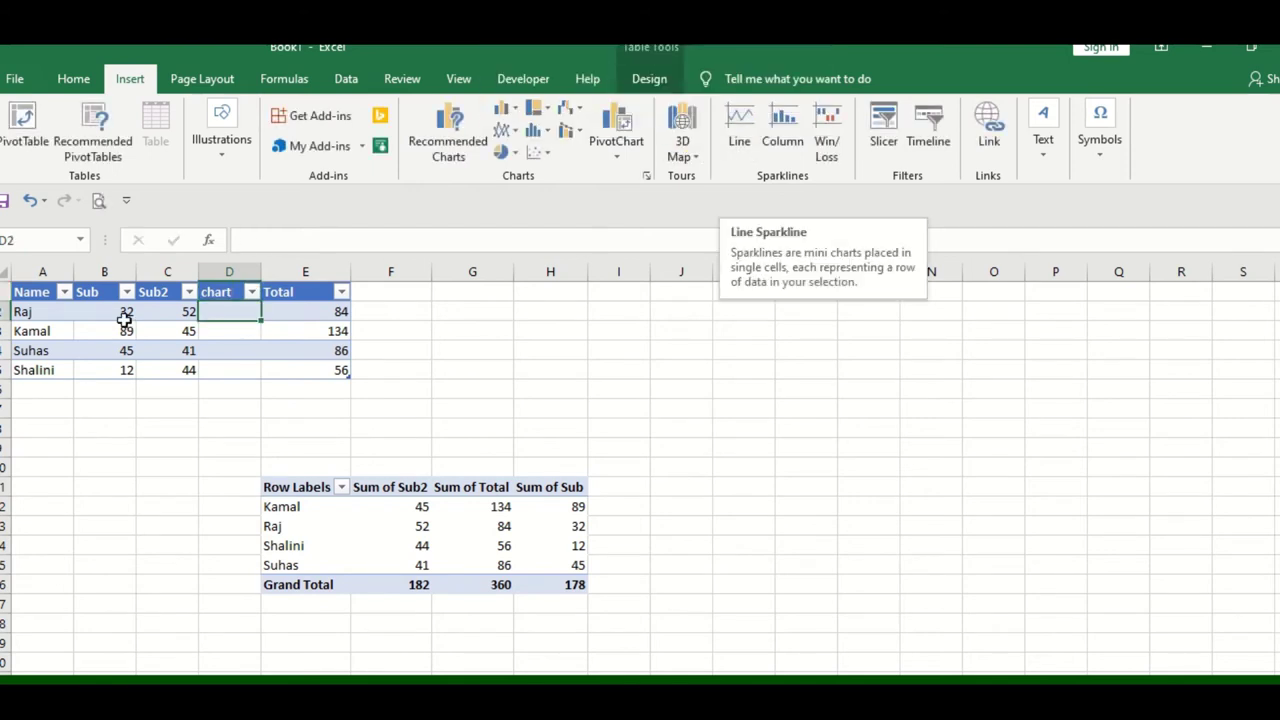
pyautogui.moveTo(111, 311)
pyautogui.mouseDown()
pyautogui.moveTo(190, 311)
pyautogui.moveTo(120, 311)
pyautogui.mouseUp()
# Add a line sparkline of the first row's marks, B2:C2, in cell D2
pyautogui.click(227, 310)
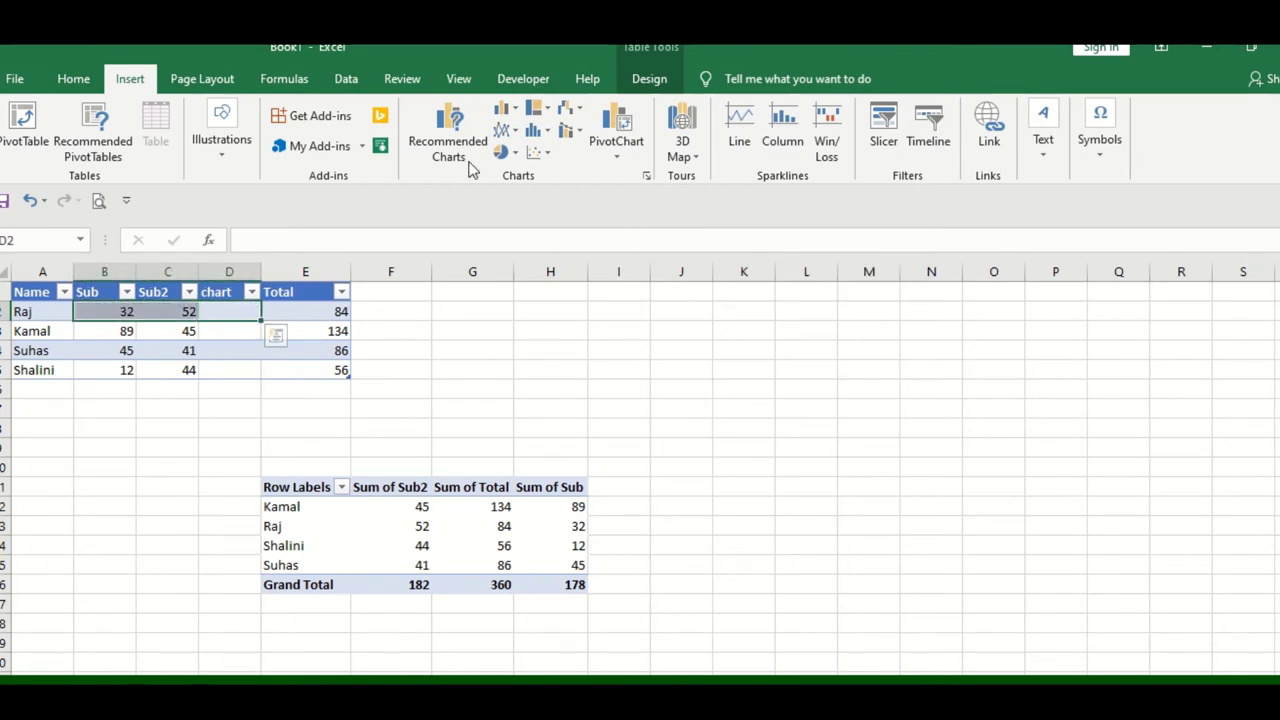
pyautogui.click(770, 133)
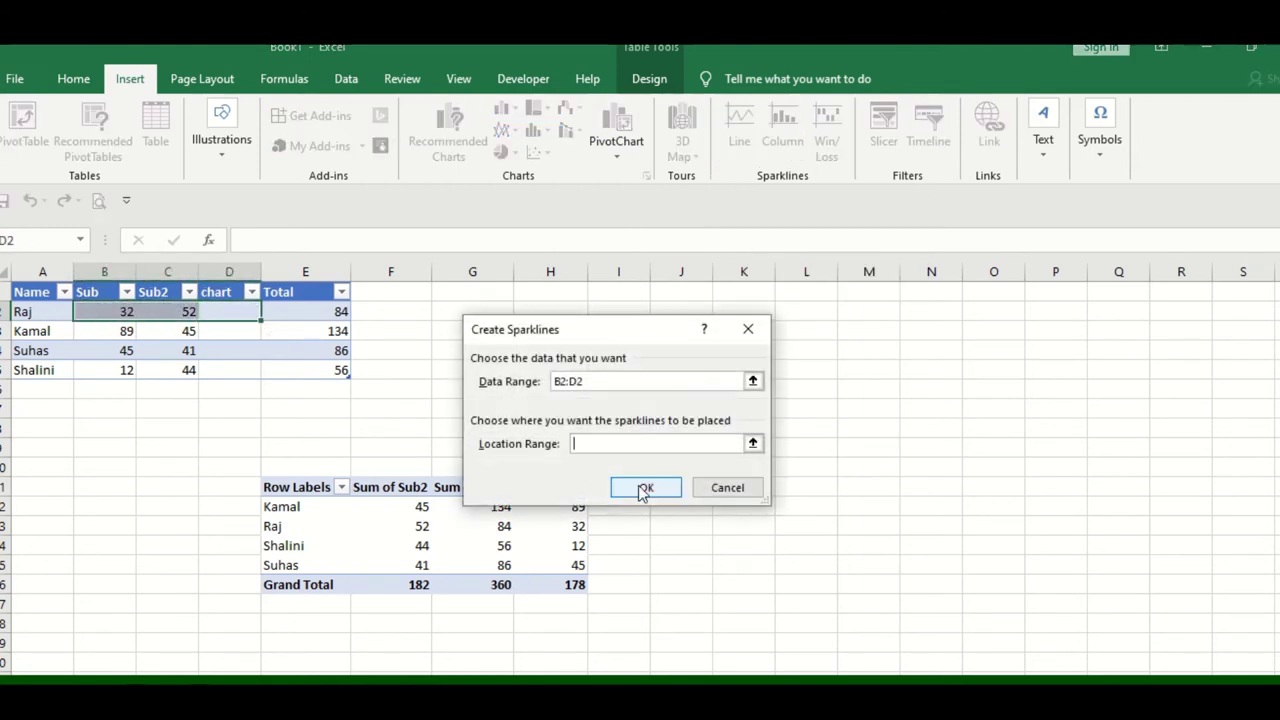
pyautogui.click(643, 488)
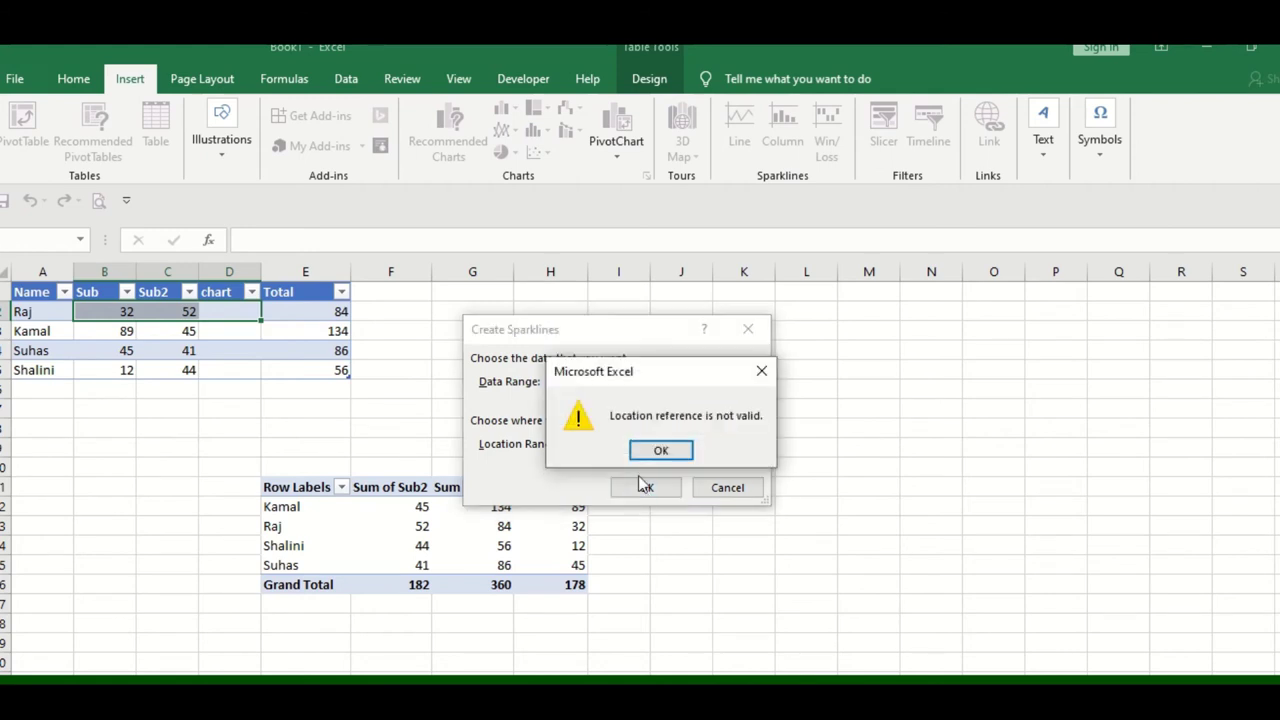
pyautogui.click(655, 451)
pyautogui.click(214, 311)
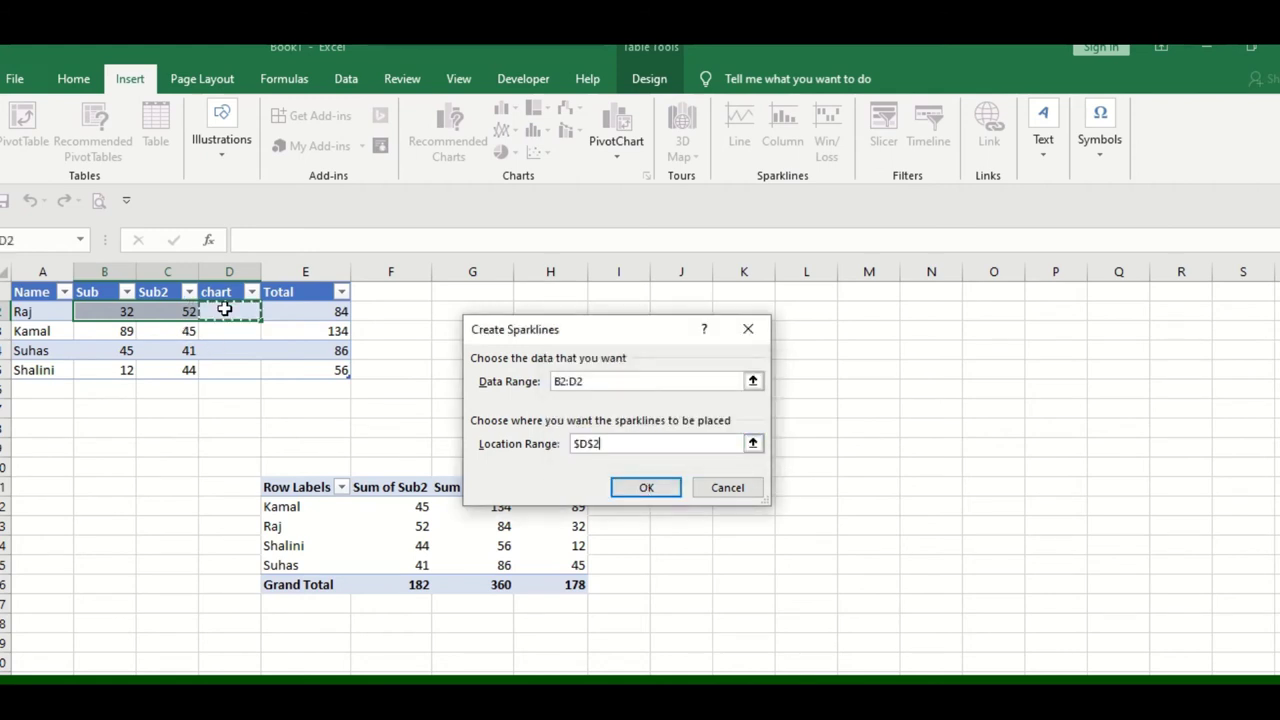
pyautogui.click(651, 488)
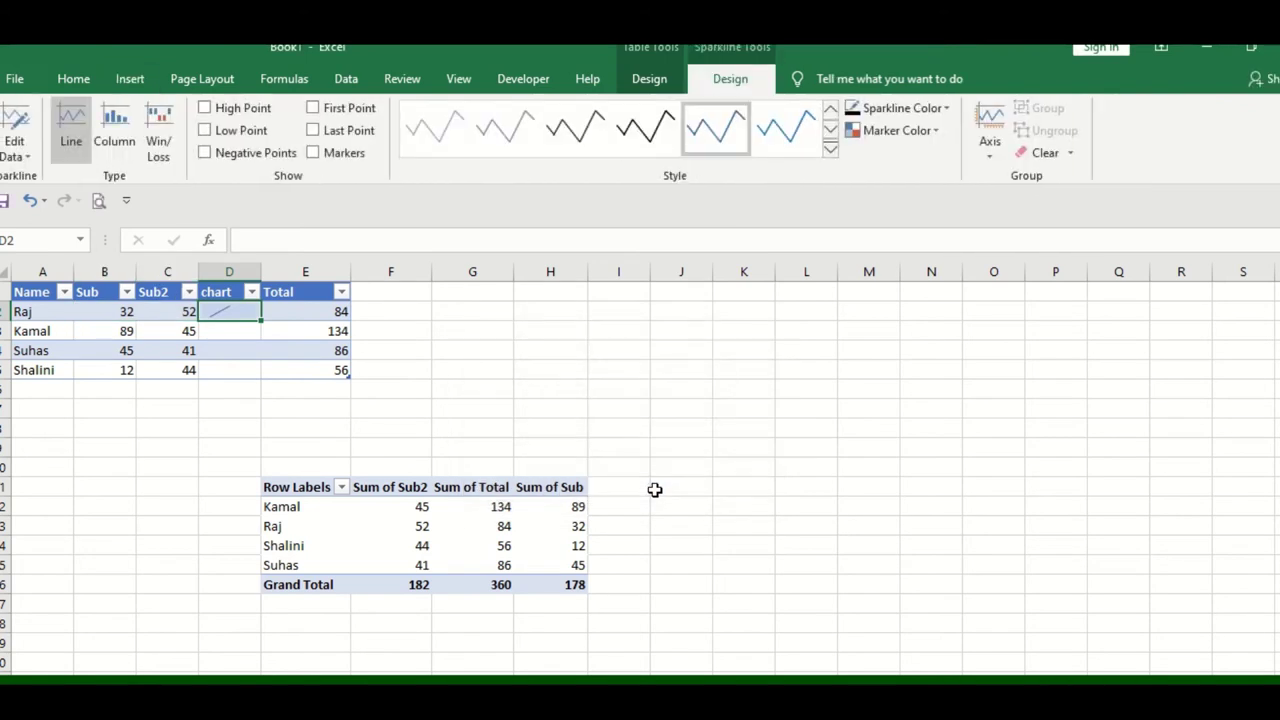
pyautogui.click(258, 322)
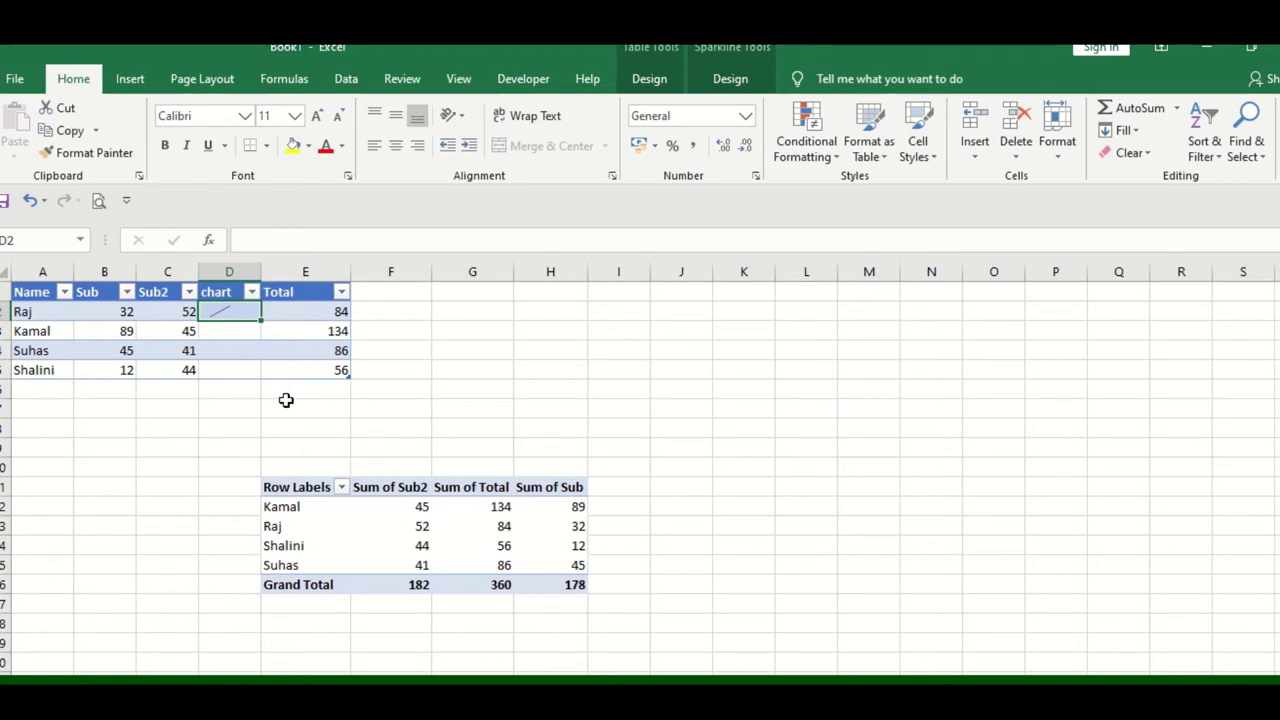
# Copy the D2 sparkline into D3 through D5 so every student row has one
pyautogui.hotkey('ctrl', 'c')
pyautogui.press('Left')
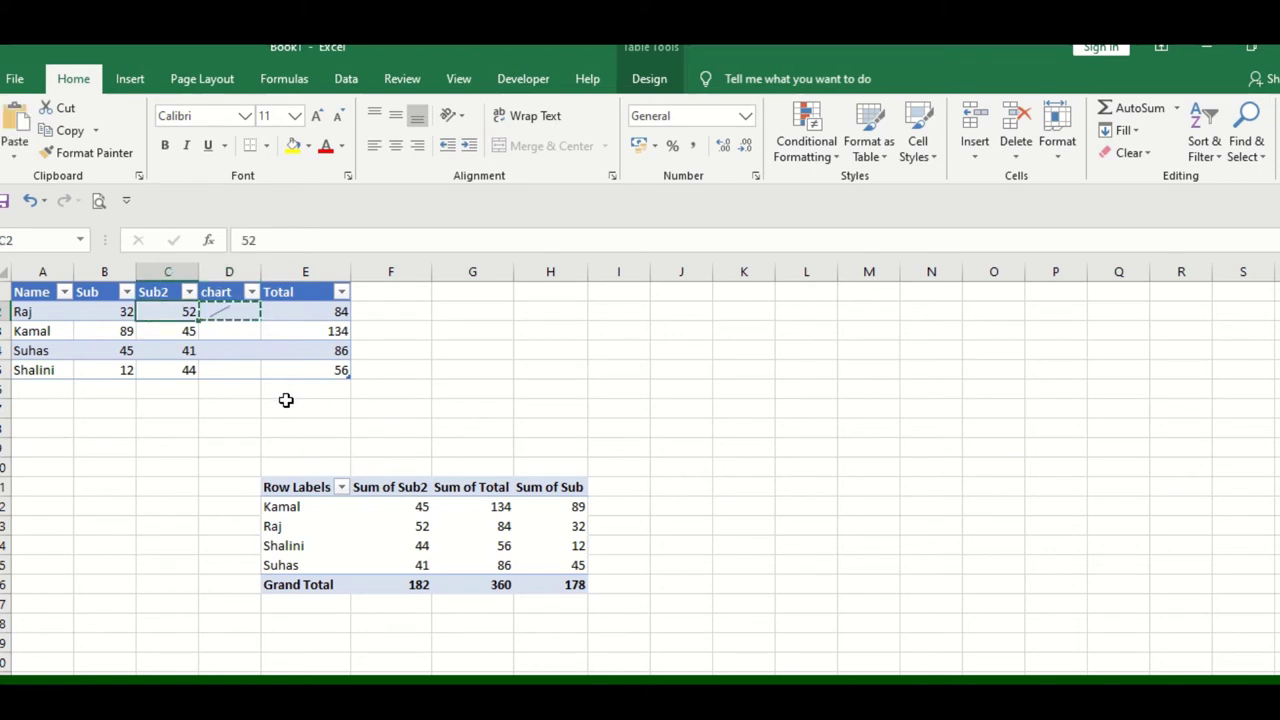
pyautogui.press('Down')
pyautogui.press('Down')
pyautogui.press('Down')
pyautogui.press('Right')
pyautogui.hotkey('ctrl', 'v')
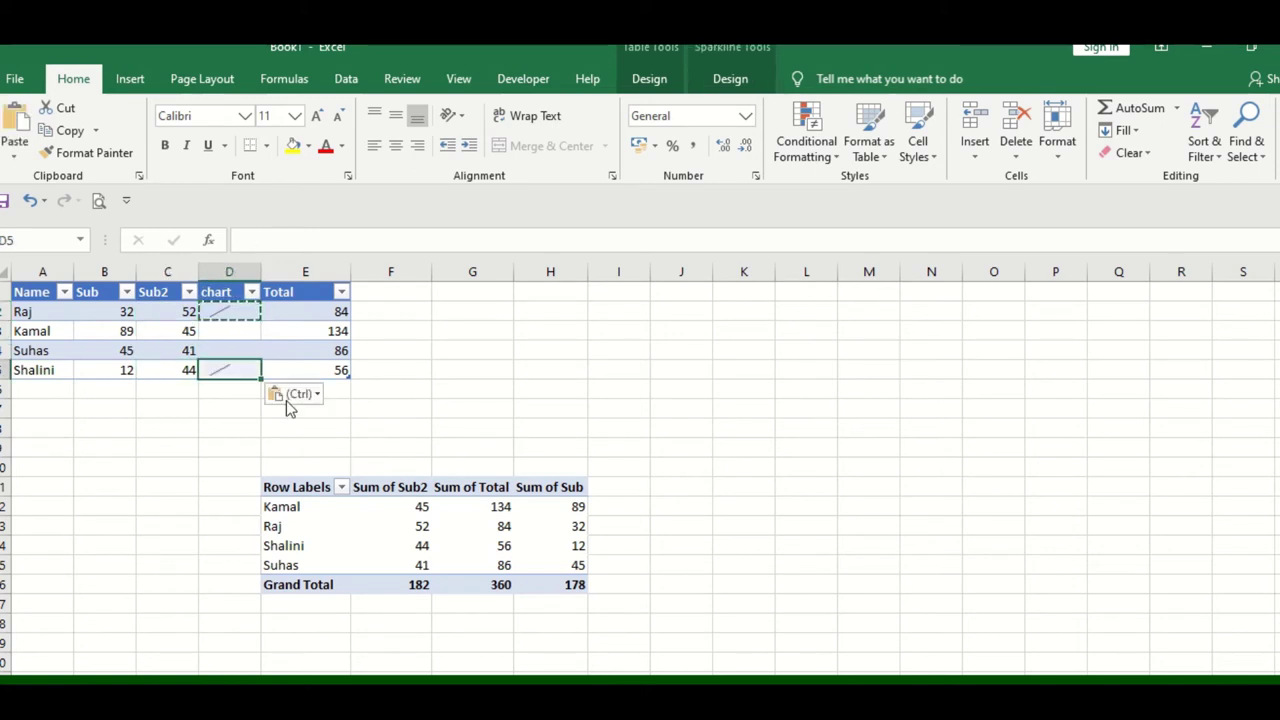
pyautogui.hotkey('shift', 'Up')
pyautogui.hotkey('shift', 'Up')
pyautogui.hotkey('shift', 'Up')
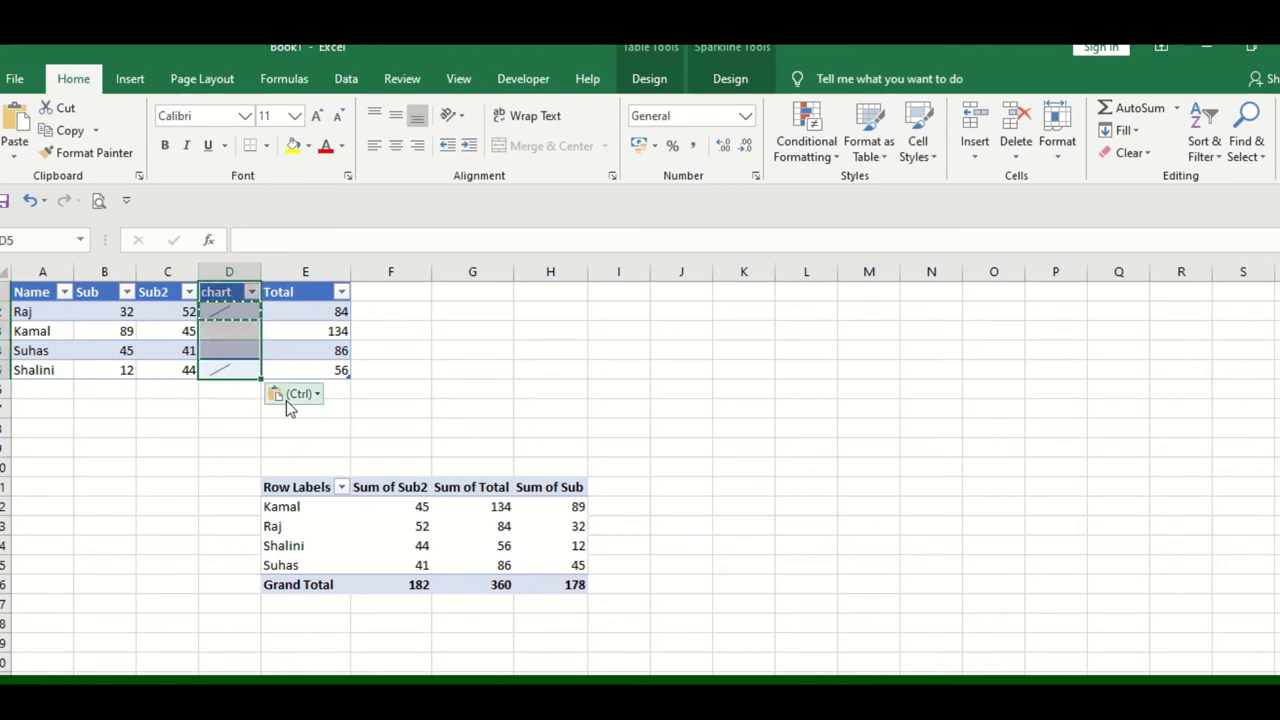
pyautogui.click(287, 400)
pyautogui.press('Down')
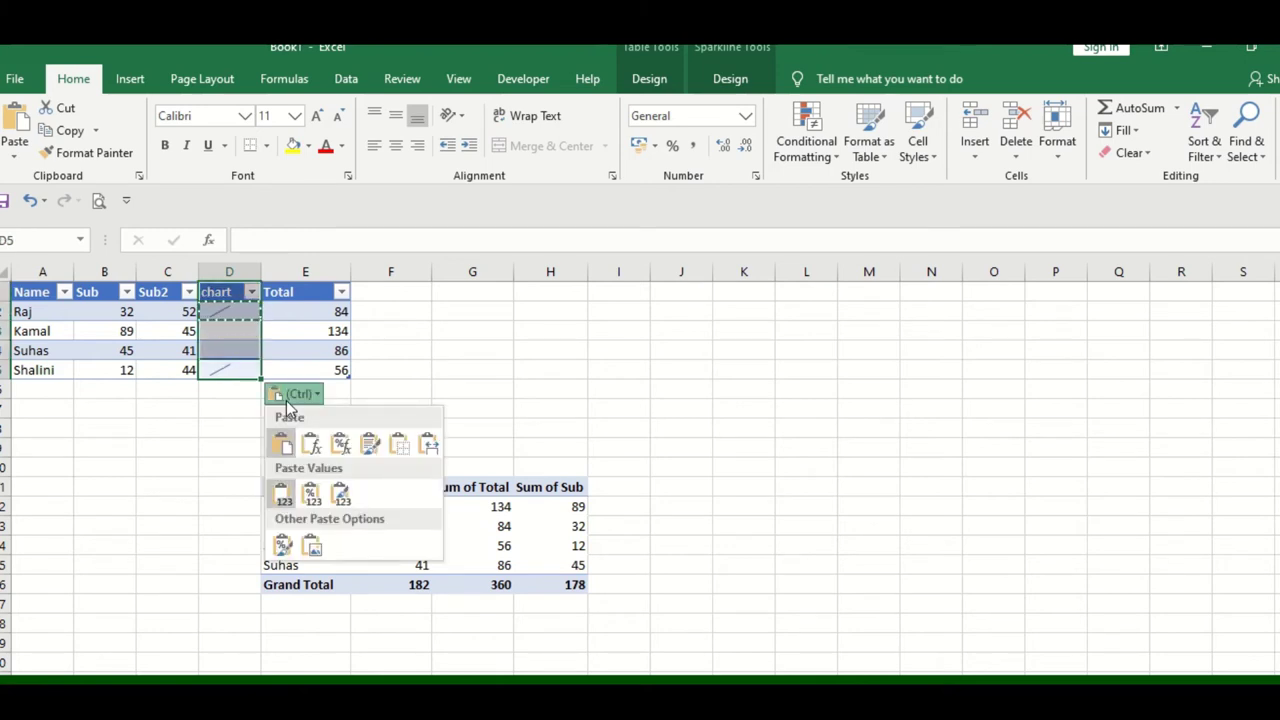
pyautogui.moveTo(246, 284); pyautogui.dragTo(242, 311)
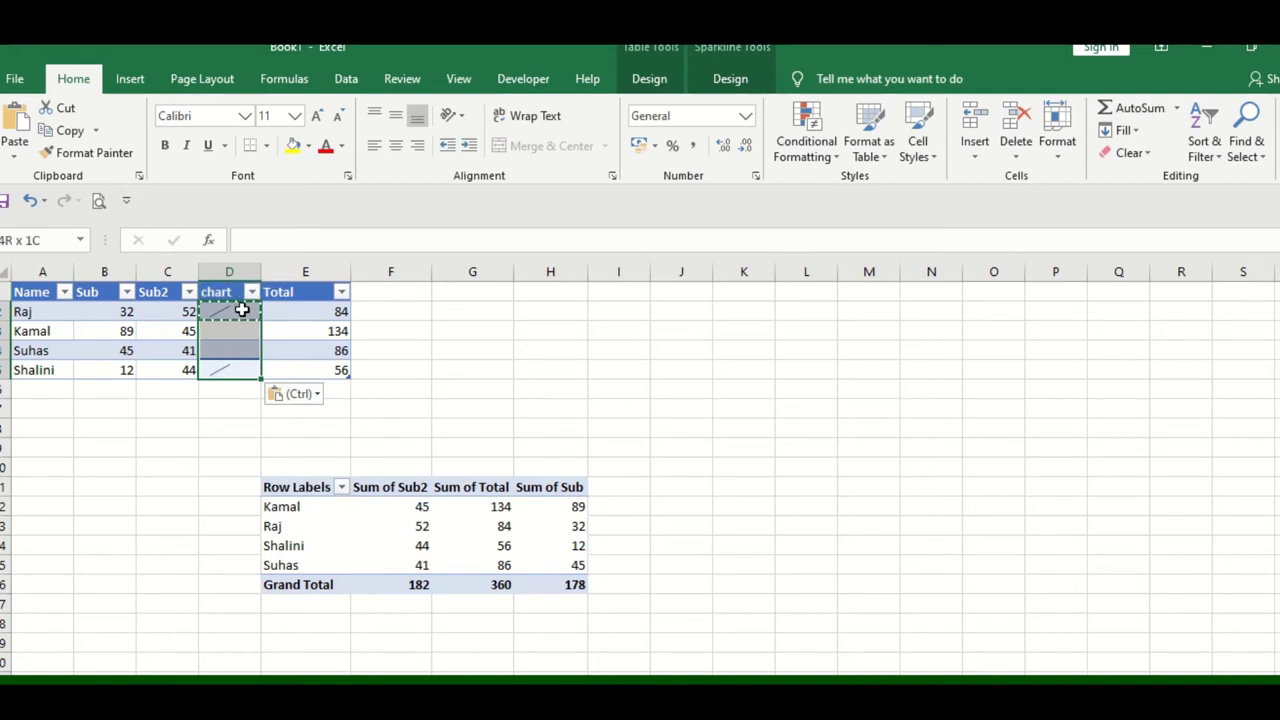
pyautogui.click(462, 337)
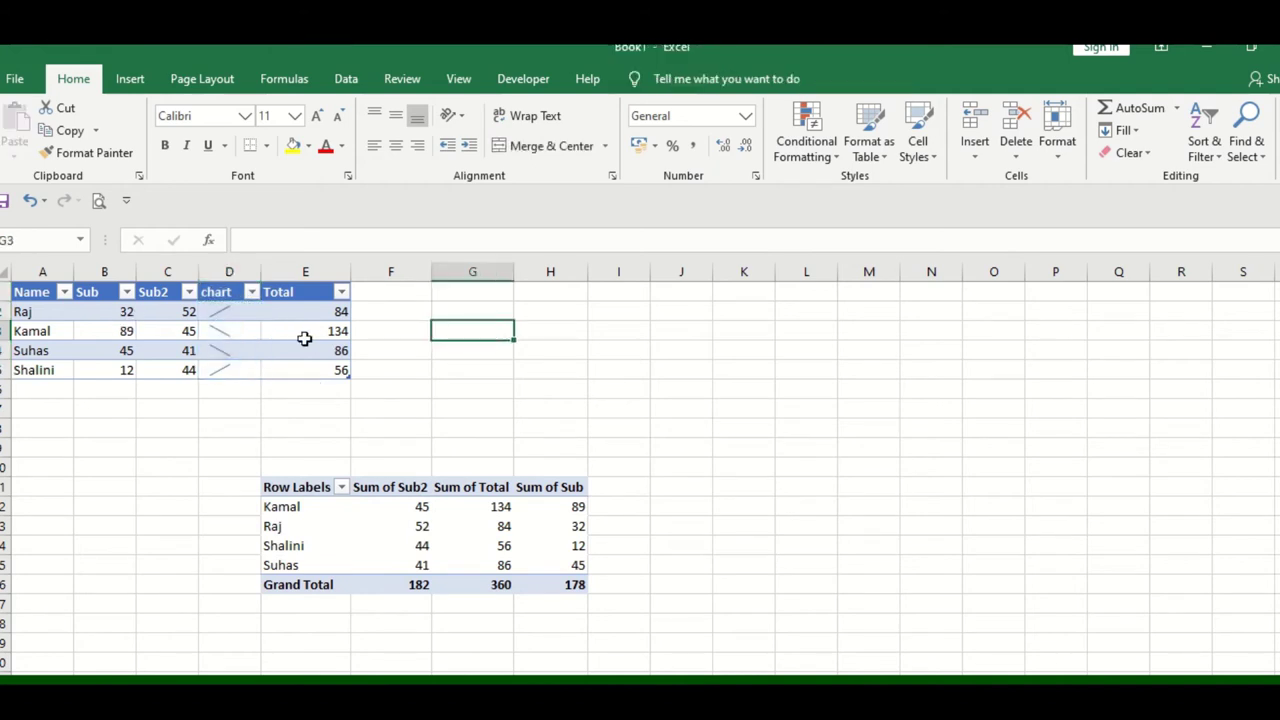
pyautogui.click(242, 331)
pyautogui.click(240, 392)
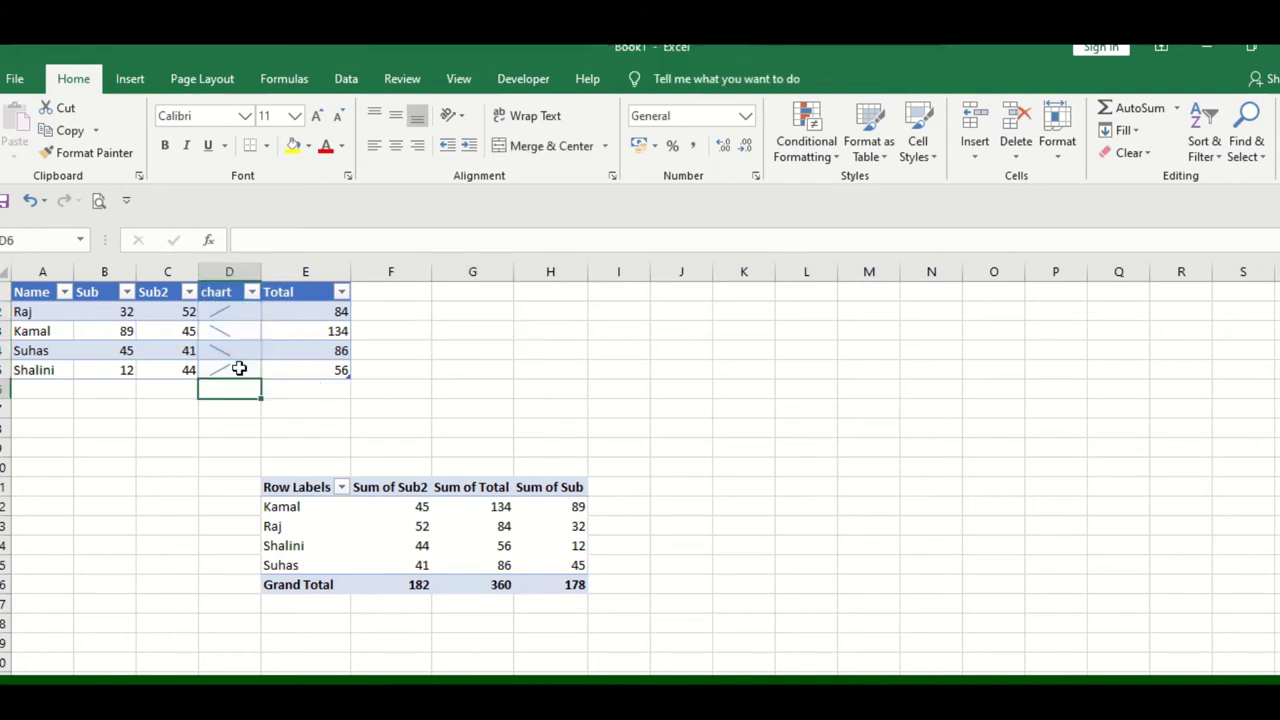
# Change the second row's marks to 10 in B3 and 56 in C3, making its Total 66
pyautogui.click(149, 328)
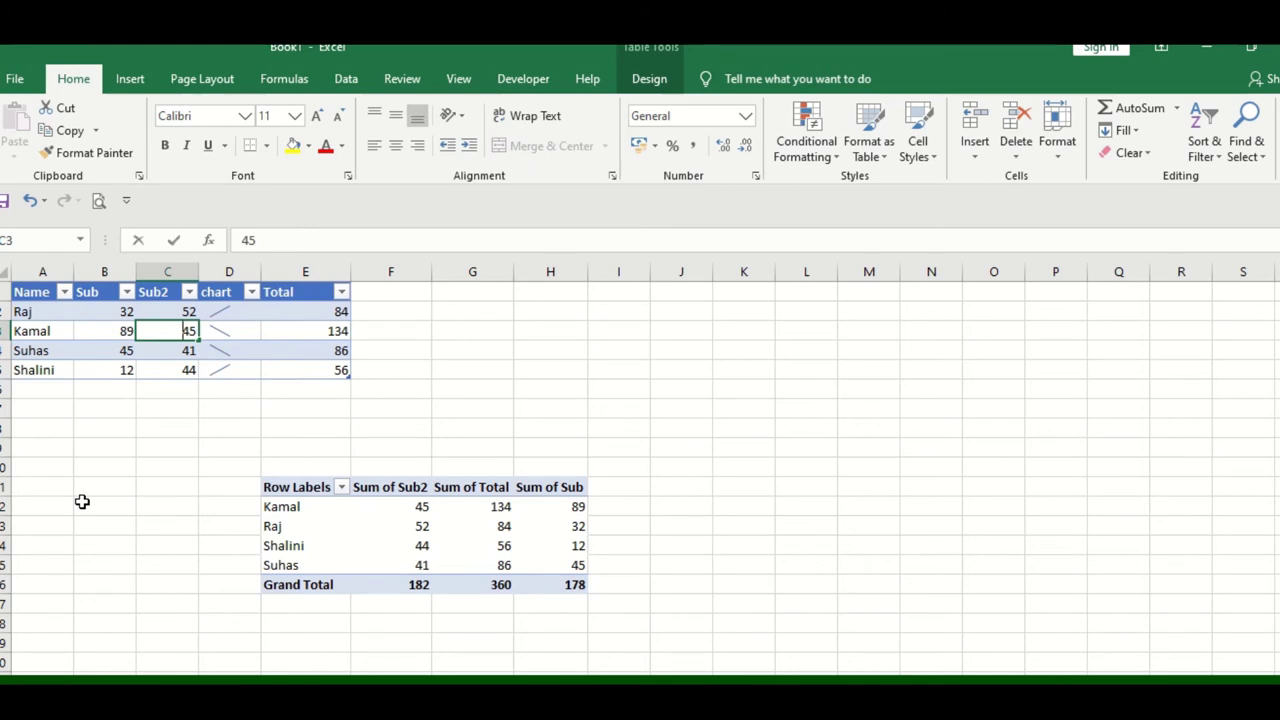
pyautogui.write('56')
pyautogui.press('Return')
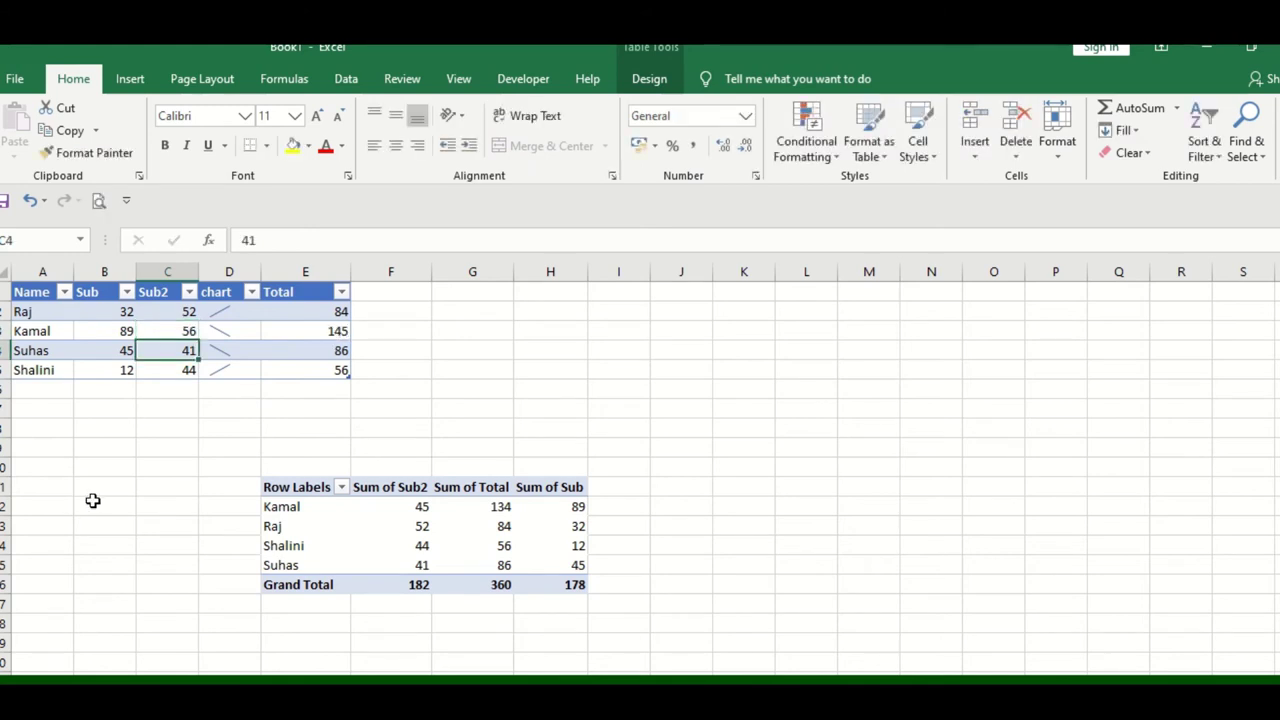
pyautogui.press('Left')
pyautogui.press('Up')
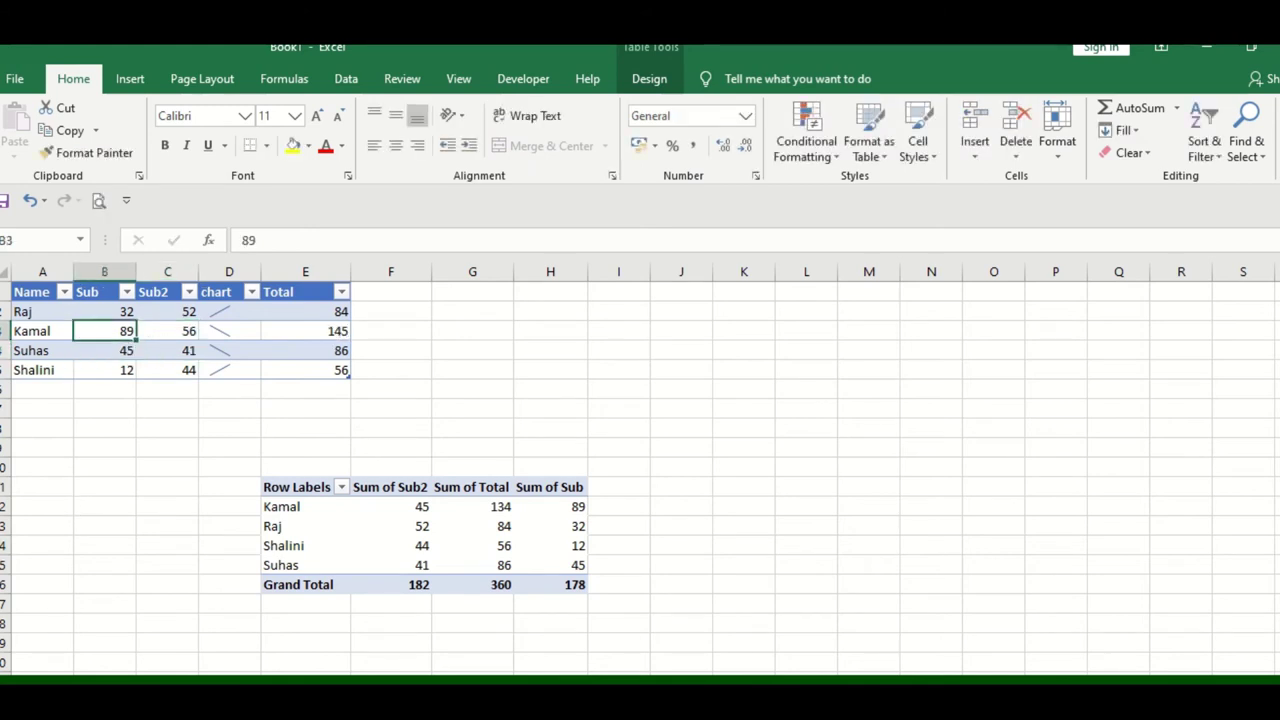
pyautogui.write('10')
pyautogui.press('Return')
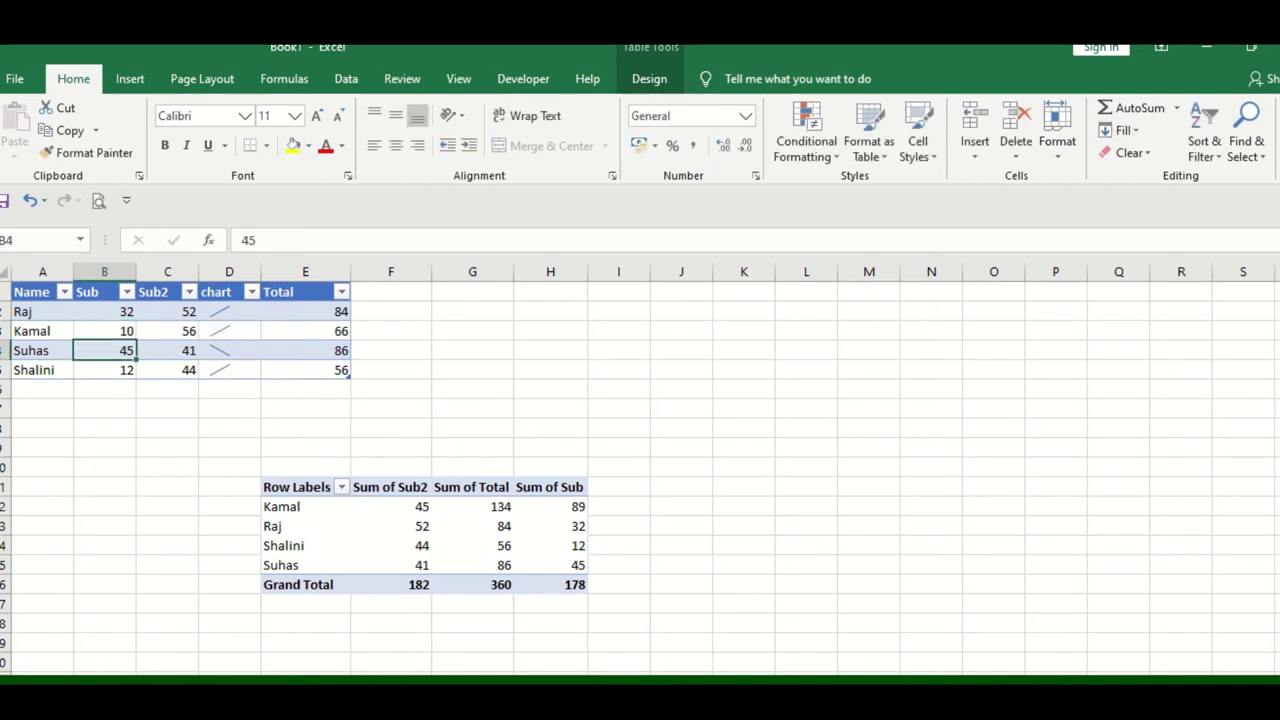
pyautogui.click(221, 330)
pyautogui.click(452, 303)
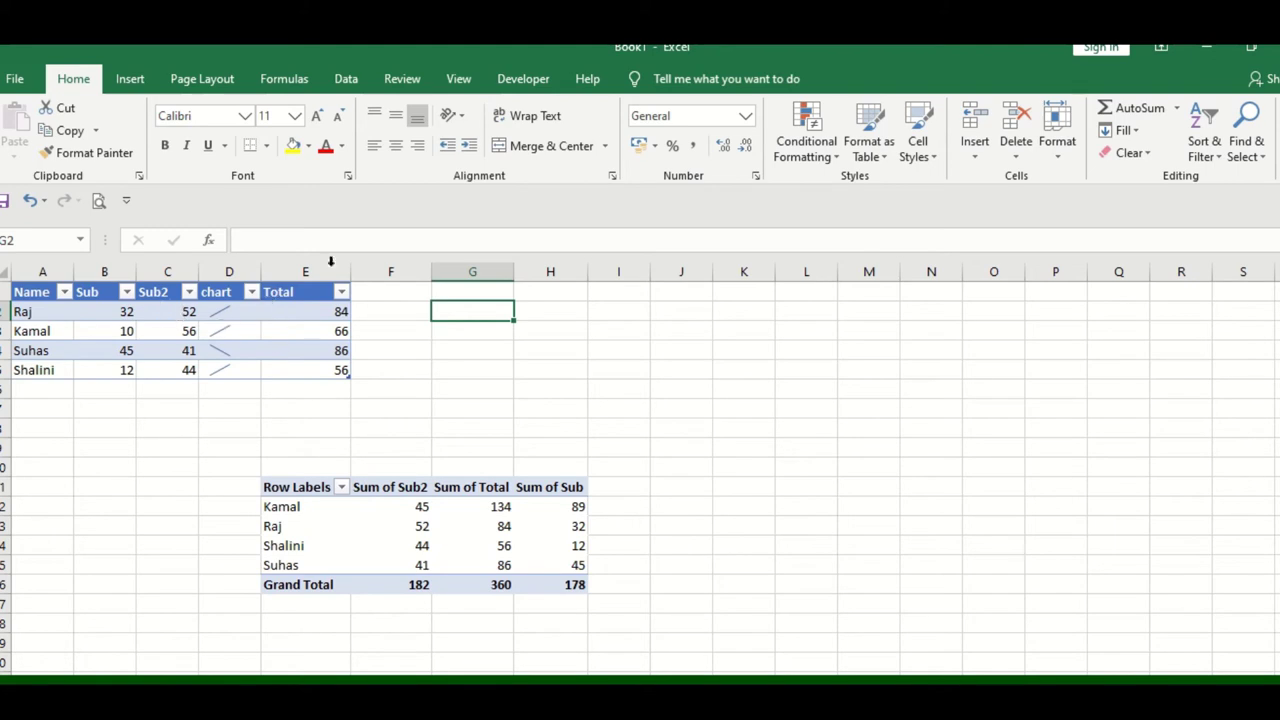
pyautogui.click(240, 314)
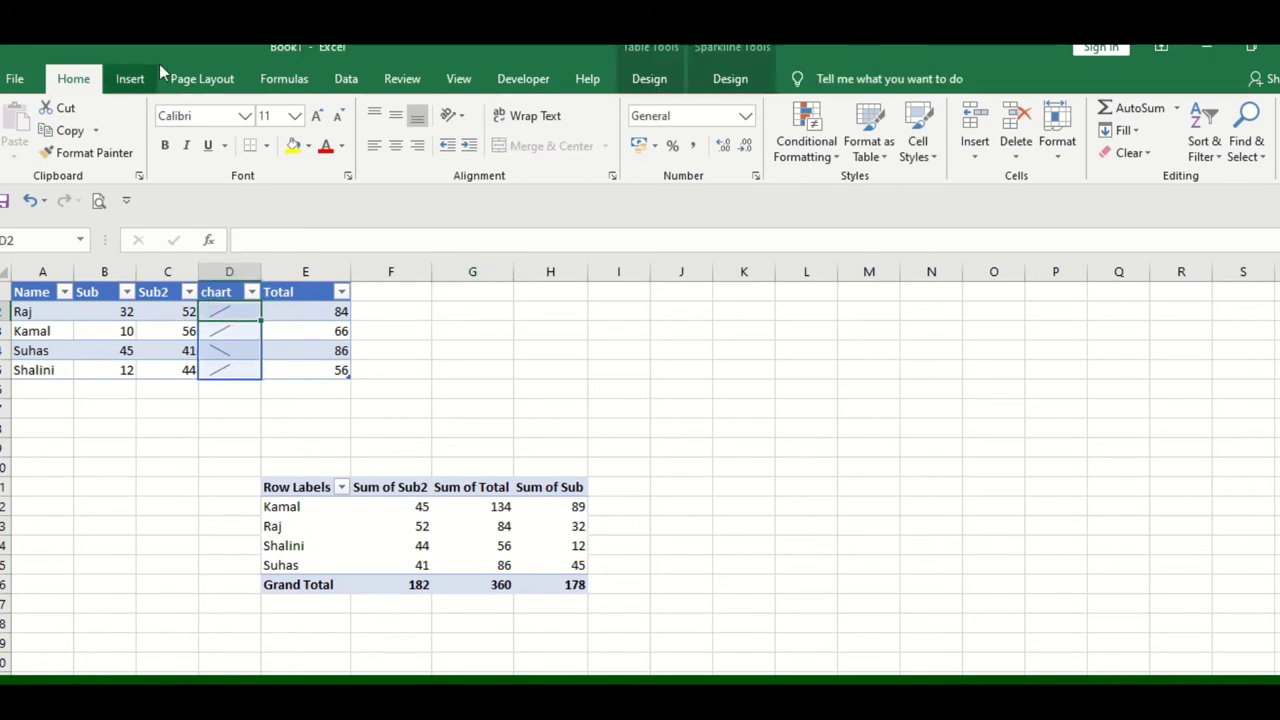
# Insert a table column before Total and shrink it to a narrow sliver
pyautogui.click(130, 78)
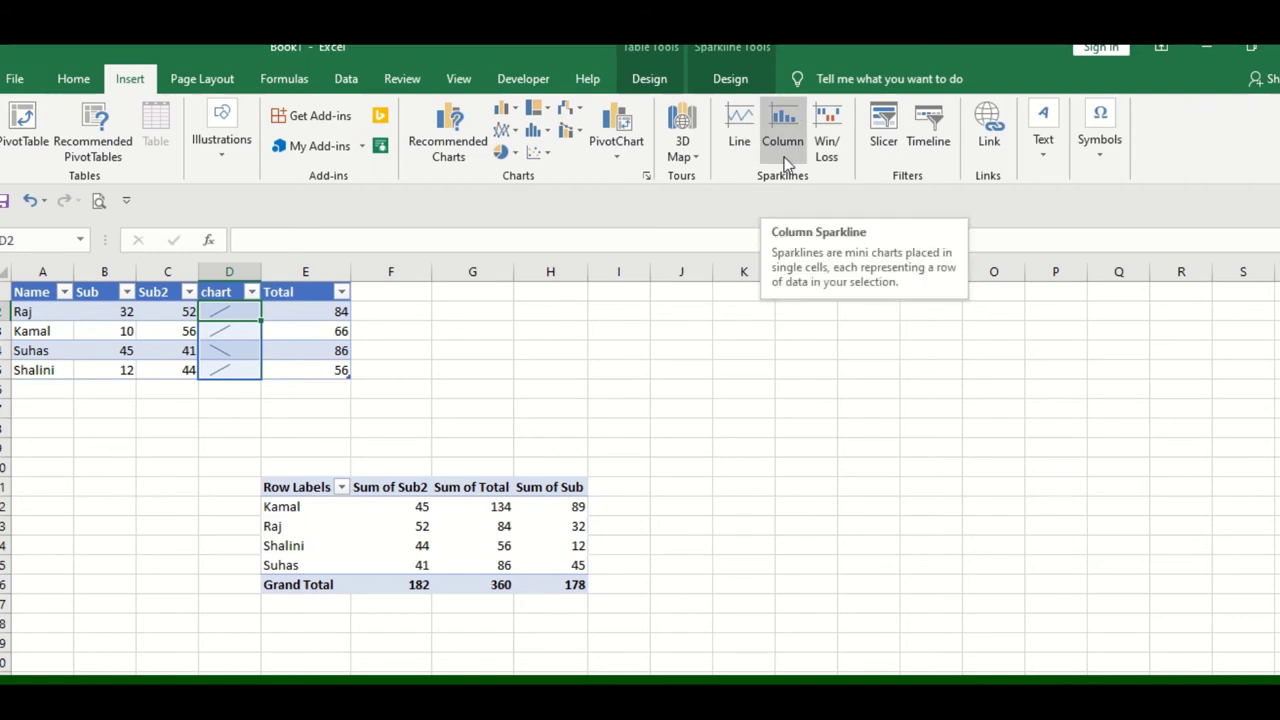
pyautogui.click(310, 266)
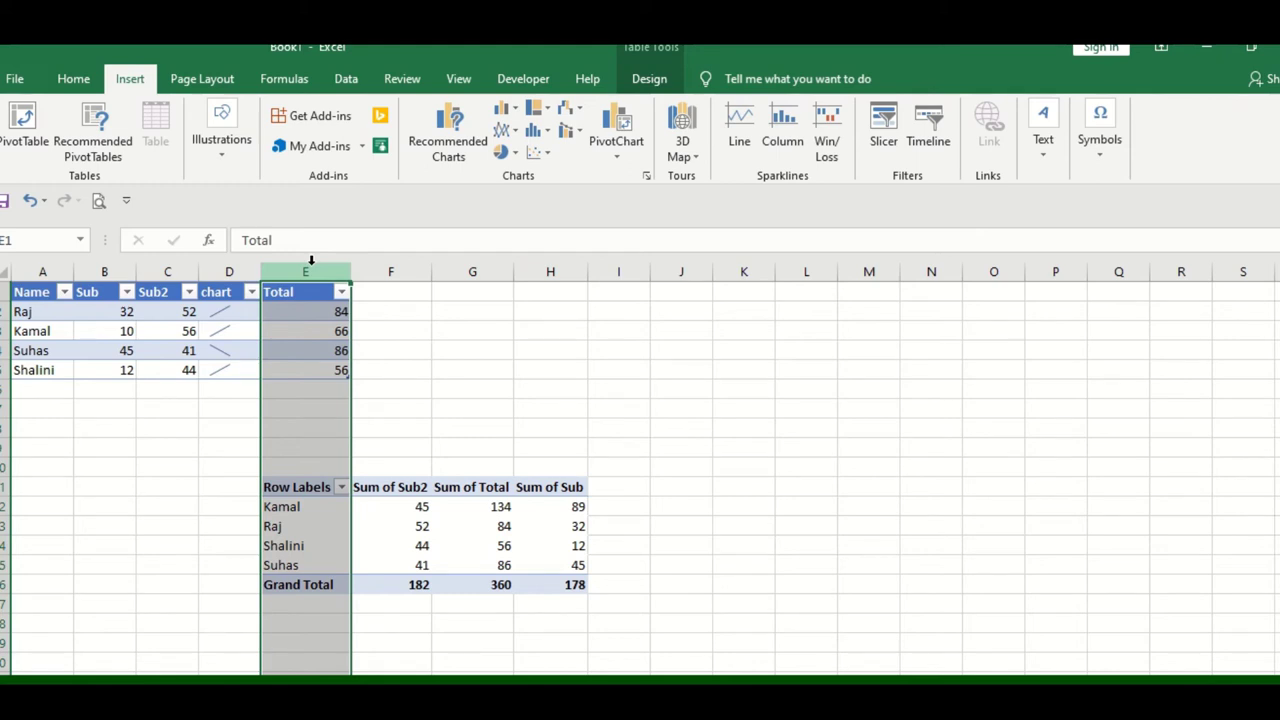
pyautogui.hotkey('ctrl', '+')
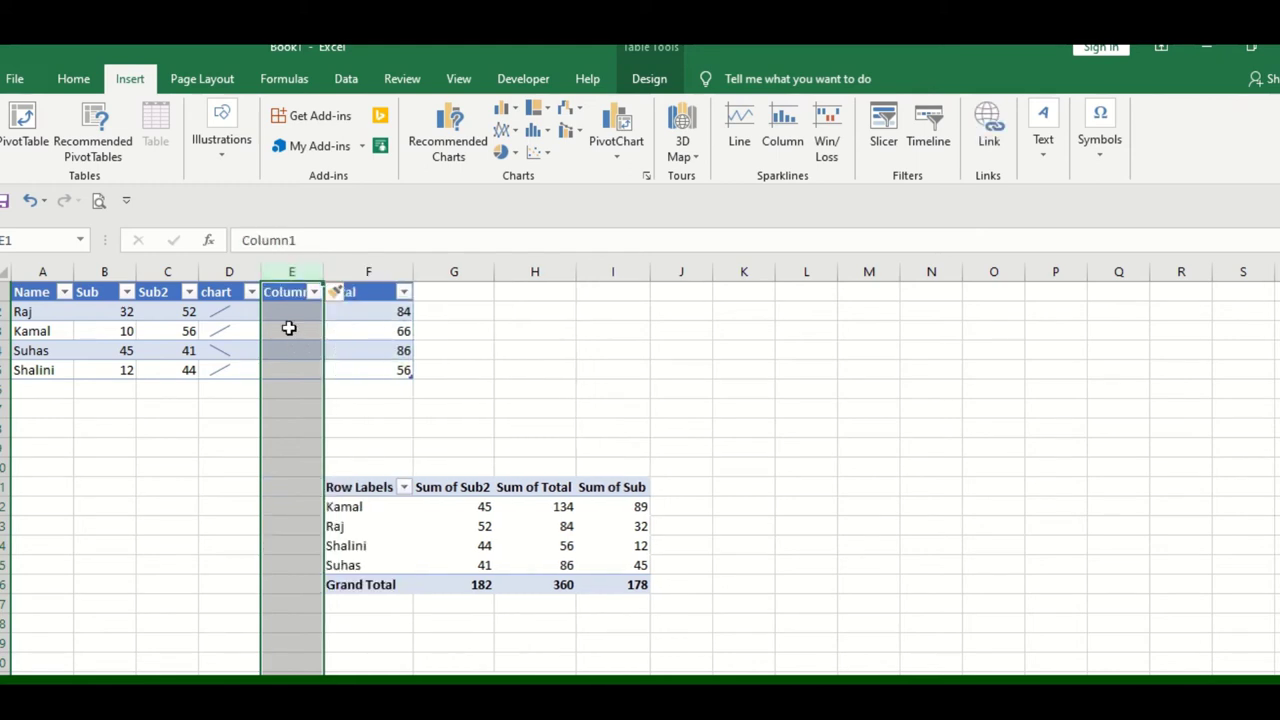
pyautogui.click(292, 312)
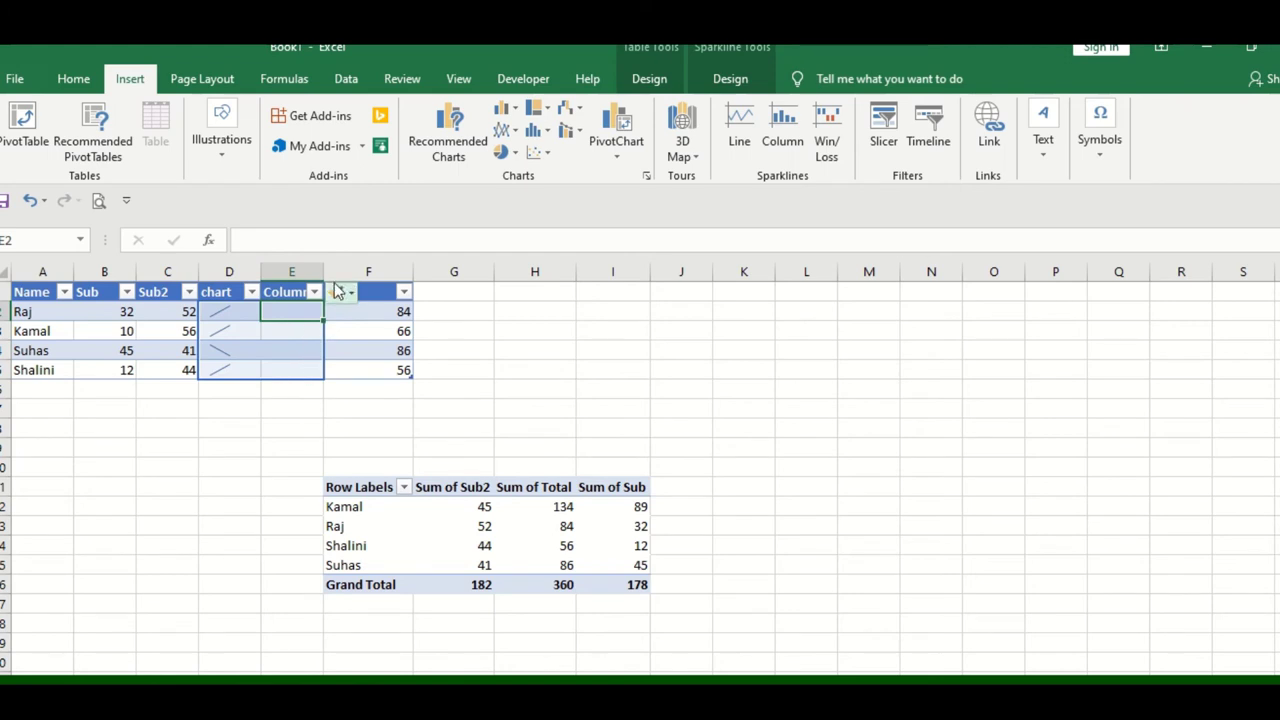
pyautogui.moveTo(323, 266); pyautogui.dragTo(266, 265)
pyautogui.click(394, 311)
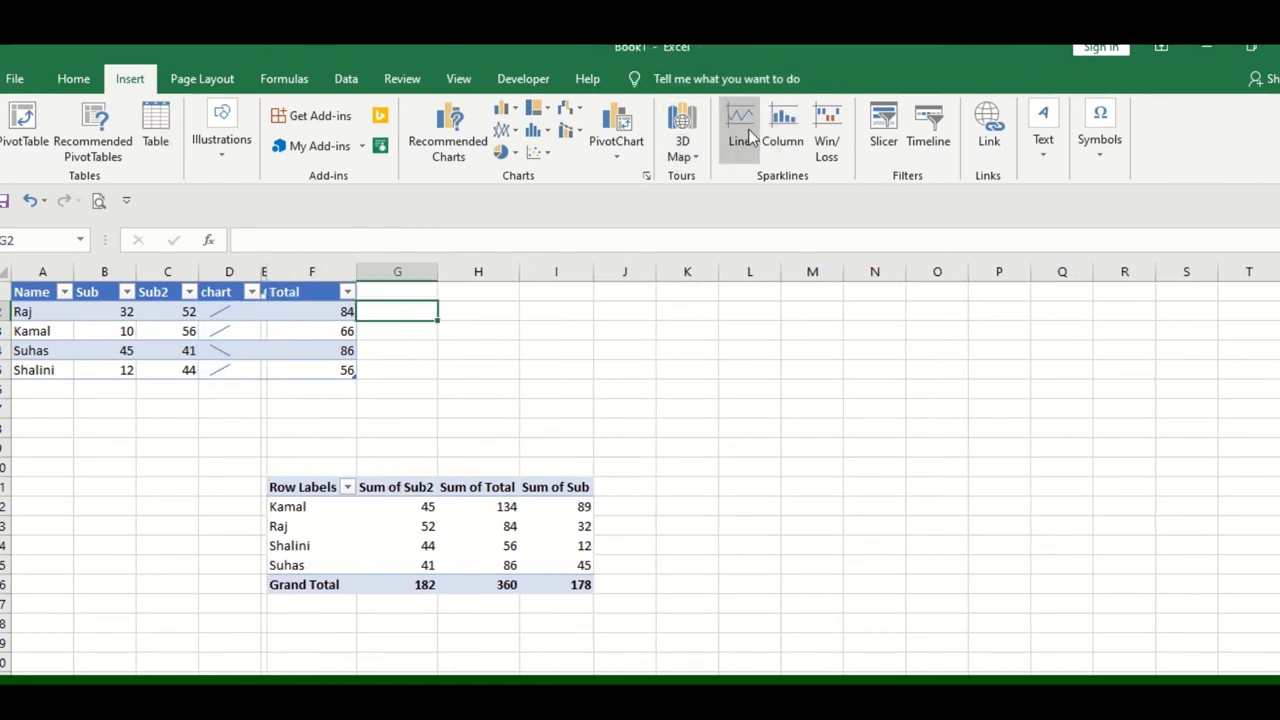
# Create a black column sparkline of B2:C2 in cell G2
pyautogui.click(783, 140)
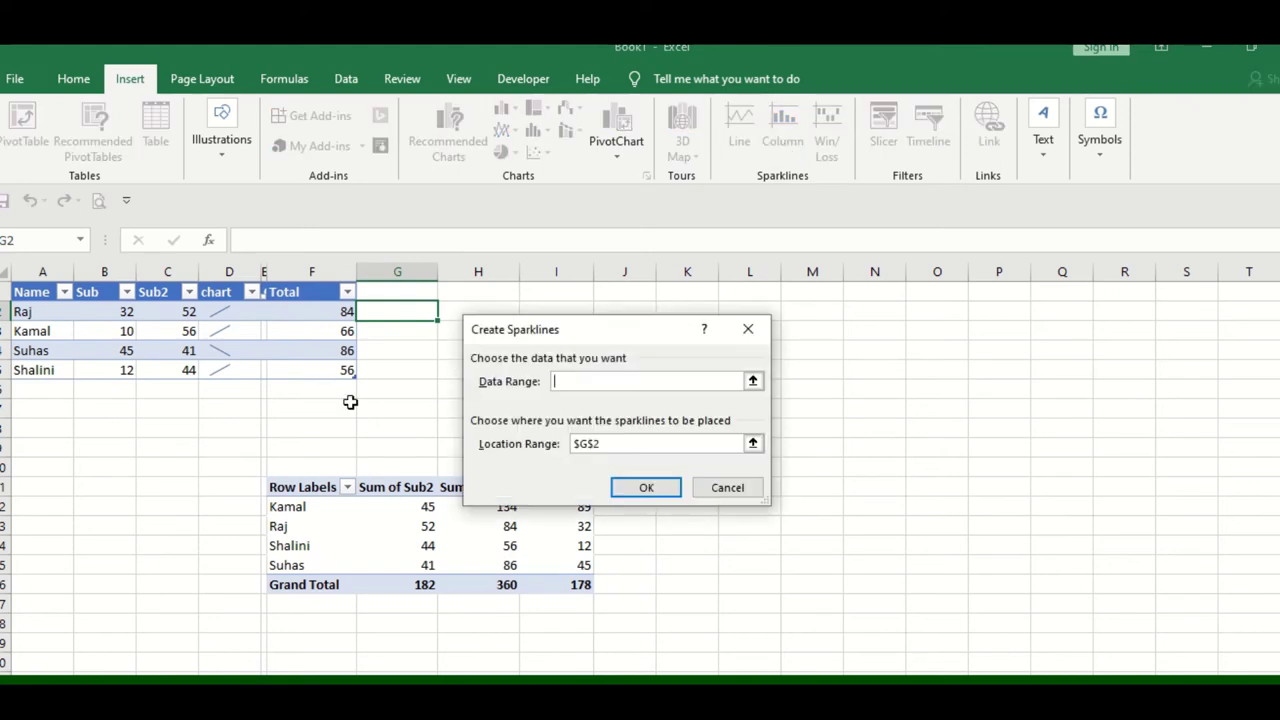
pyautogui.moveTo(112, 311); pyautogui.dragTo(152, 310)
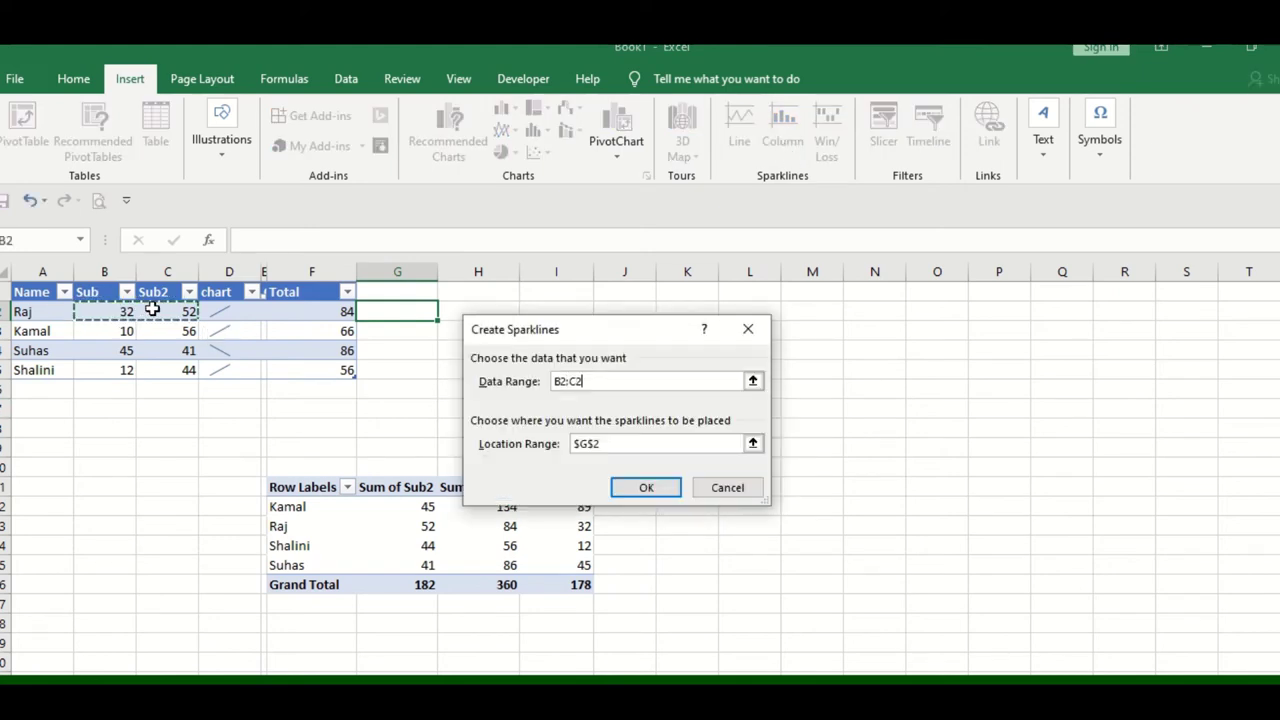
pyautogui.click(621, 449)
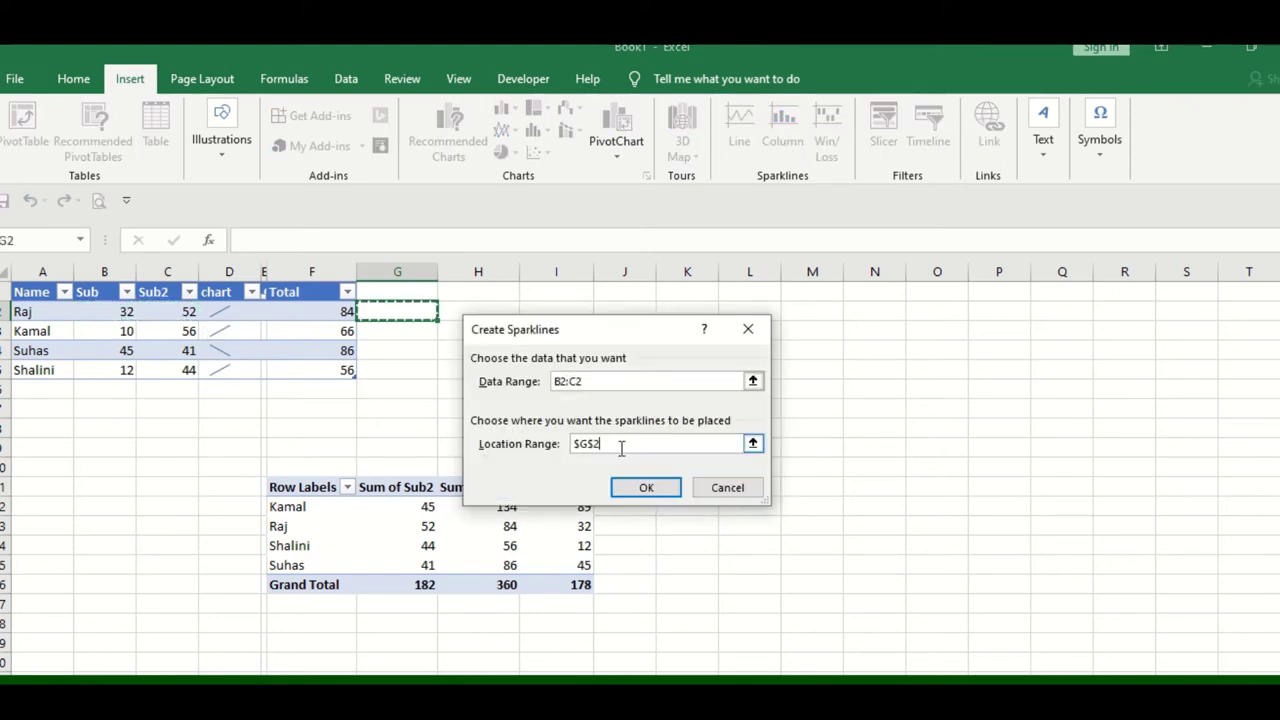
pyautogui.click(638, 484)
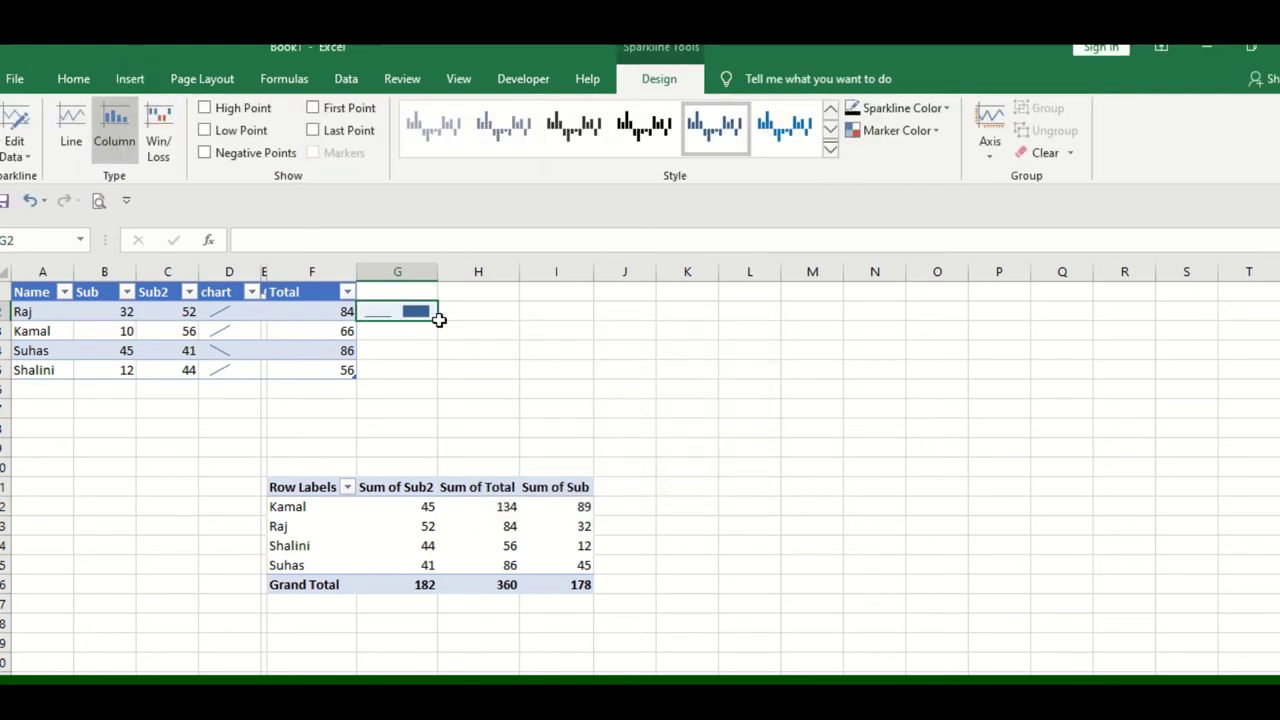
pyautogui.click(579, 139)
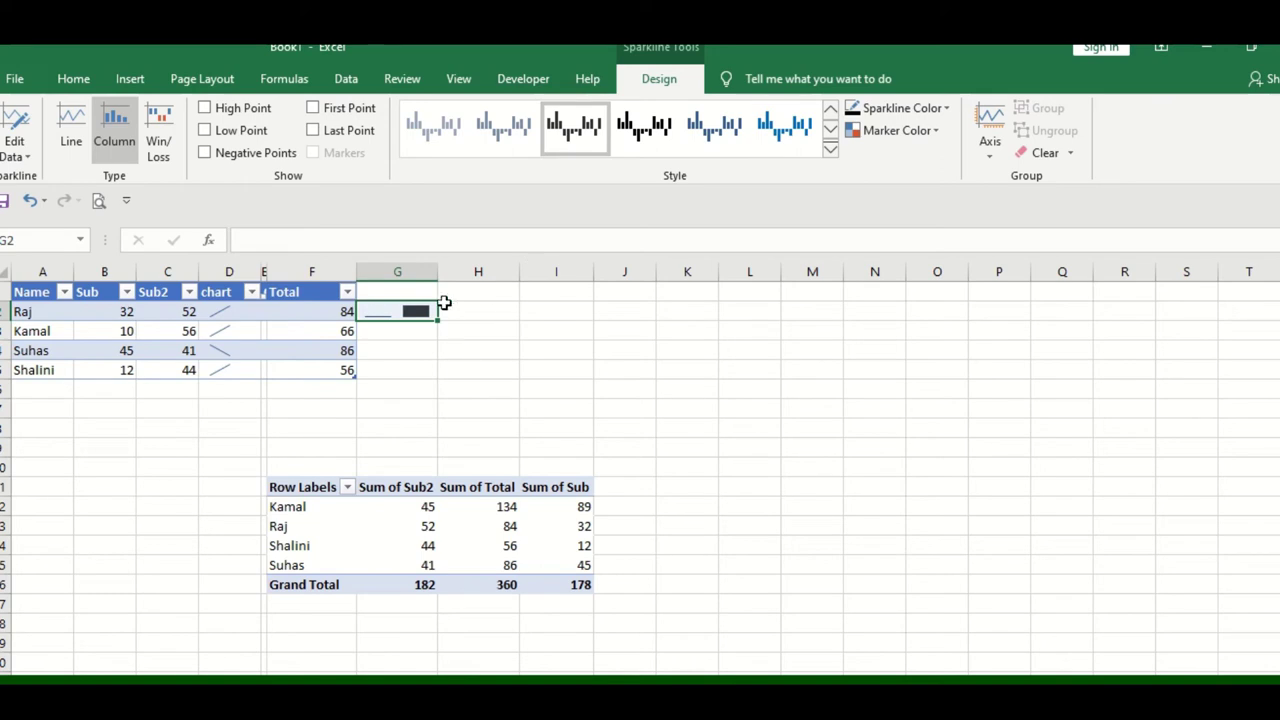
# Copy the G2 sparkline into every row of G2:G5
pyautogui.press('Left')
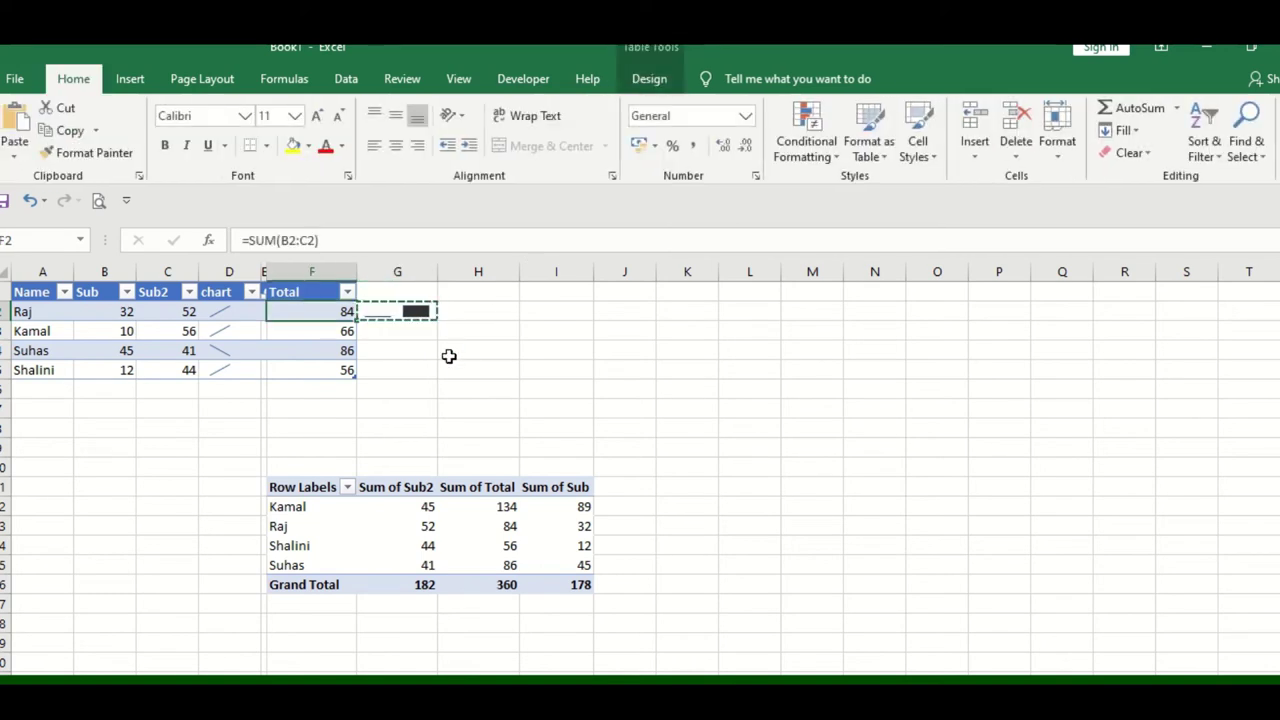
pyautogui.press('Right')
pyautogui.hotkey('ctrl', 'c')
pyautogui.press('Down')
pyautogui.press('Down')
pyautogui.press('Down')
pyautogui.press('Down')
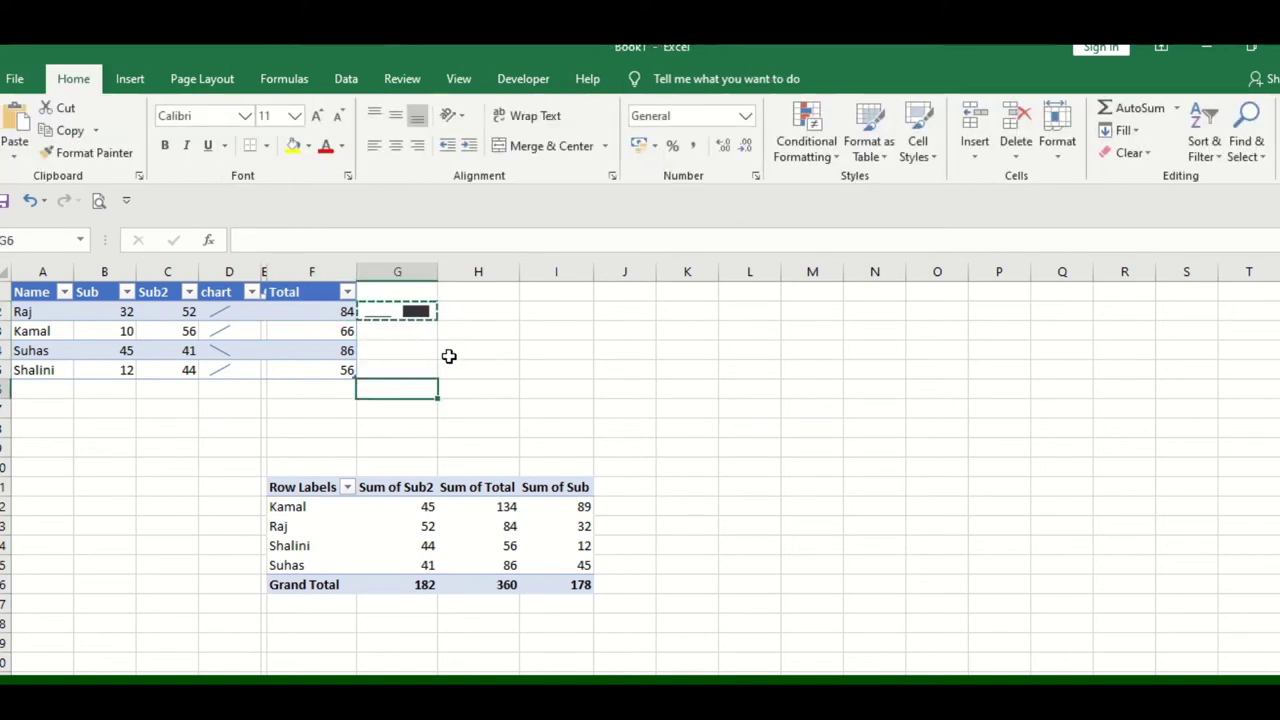
pyautogui.press('Up')
pyautogui.hotkey('ctrl', 'v')
pyautogui.hotkey('shift', 'Up')
pyautogui.hotkey('shift', 'Up')
pyautogui.hotkey('shift', 'Up')
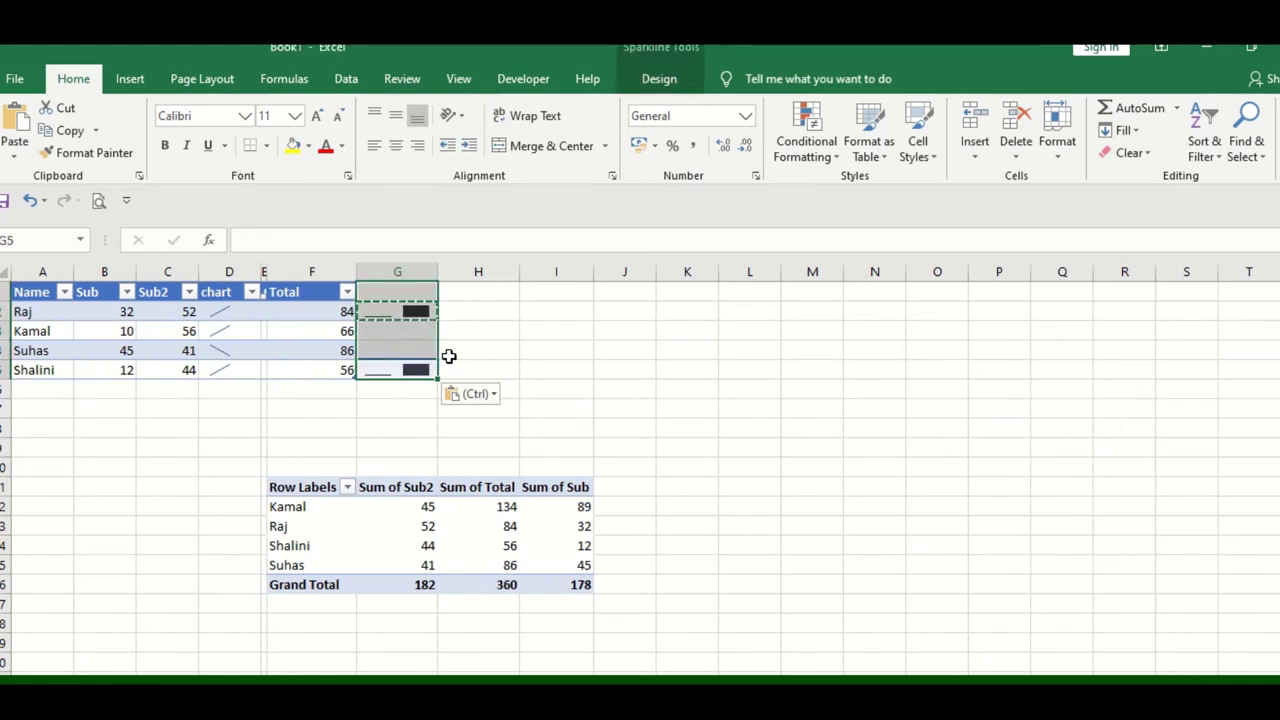
pyautogui.press('ctrl')
pyautogui.press('Down')
pyautogui.press('Right')
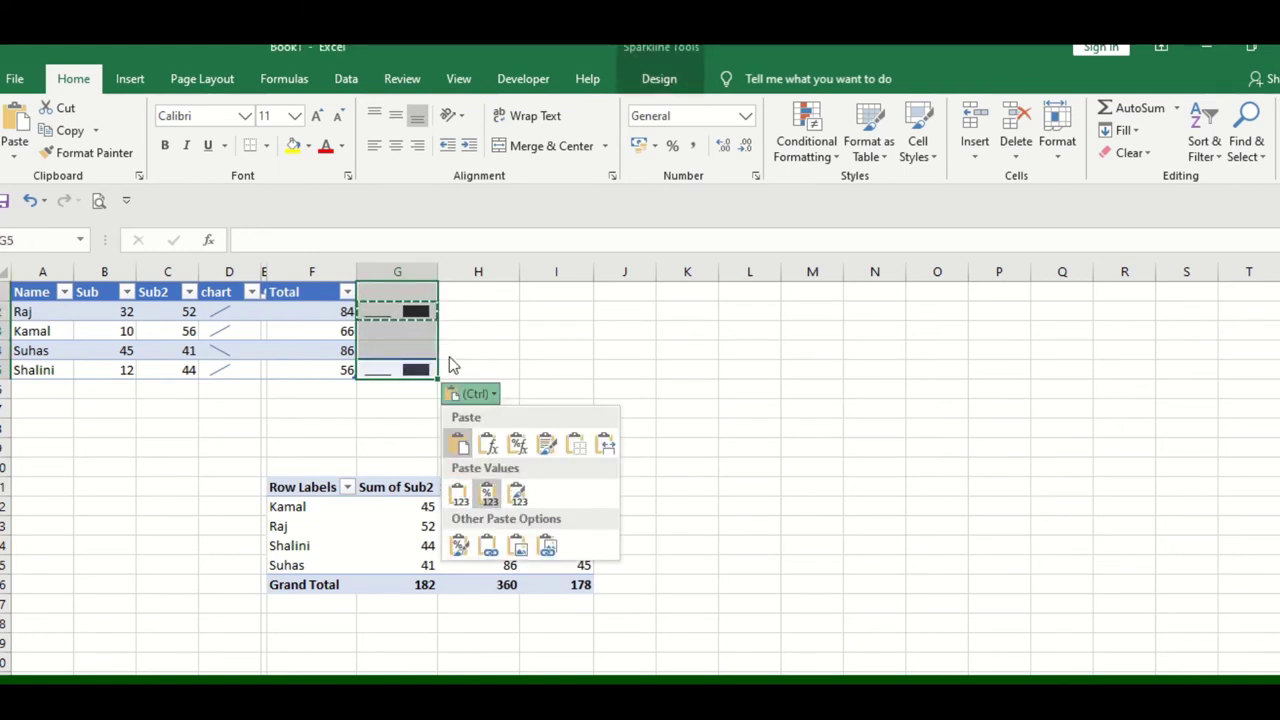
pyautogui.press('Escape')
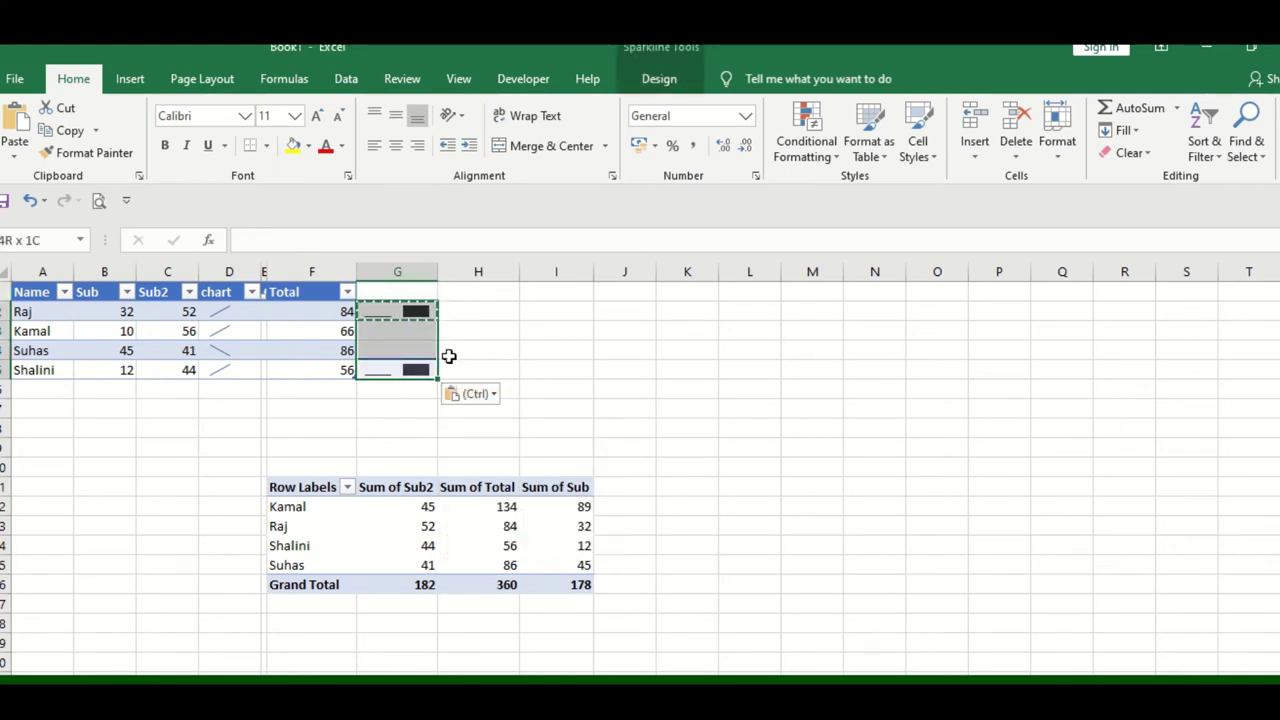
pyautogui.press('Return')
pyautogui.click(471, 348)
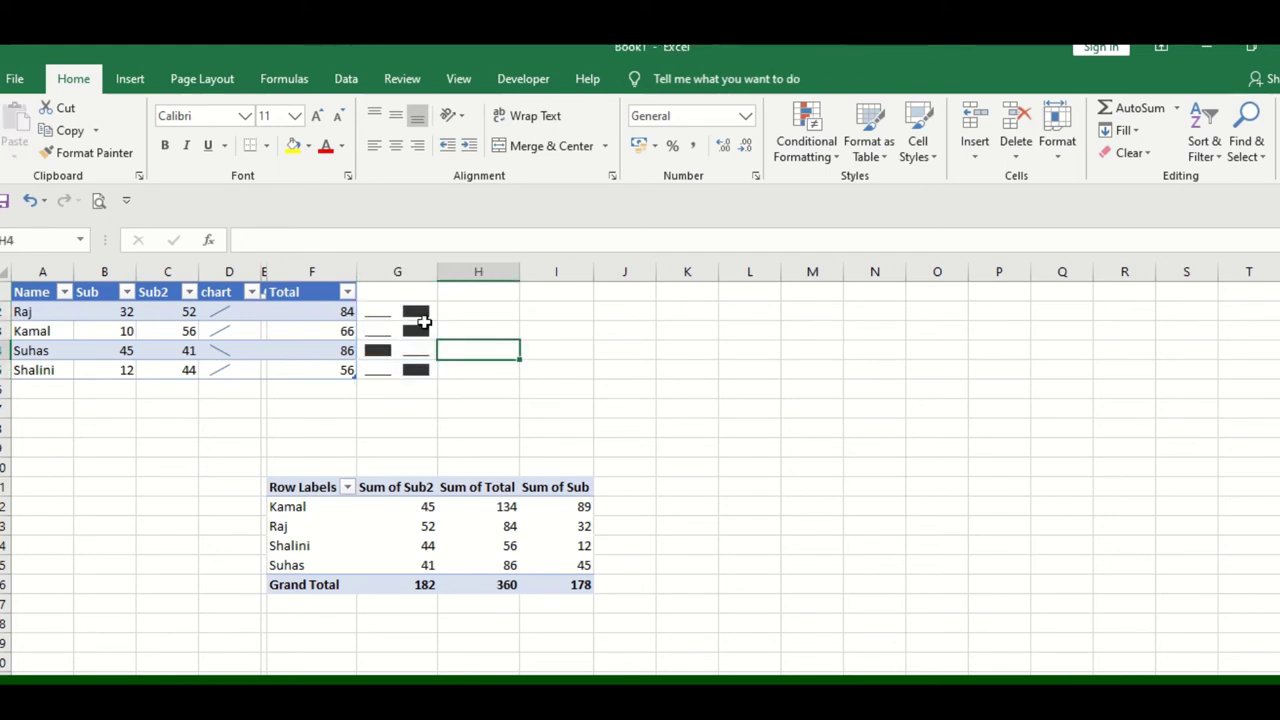
pyautogui.moveTo(394, 308)
pyautogui.mouseDown()
pyautogui.moveTo(409, 395)
pyautogui.moveTo(412, 374)
pyautogui.mouseUp()
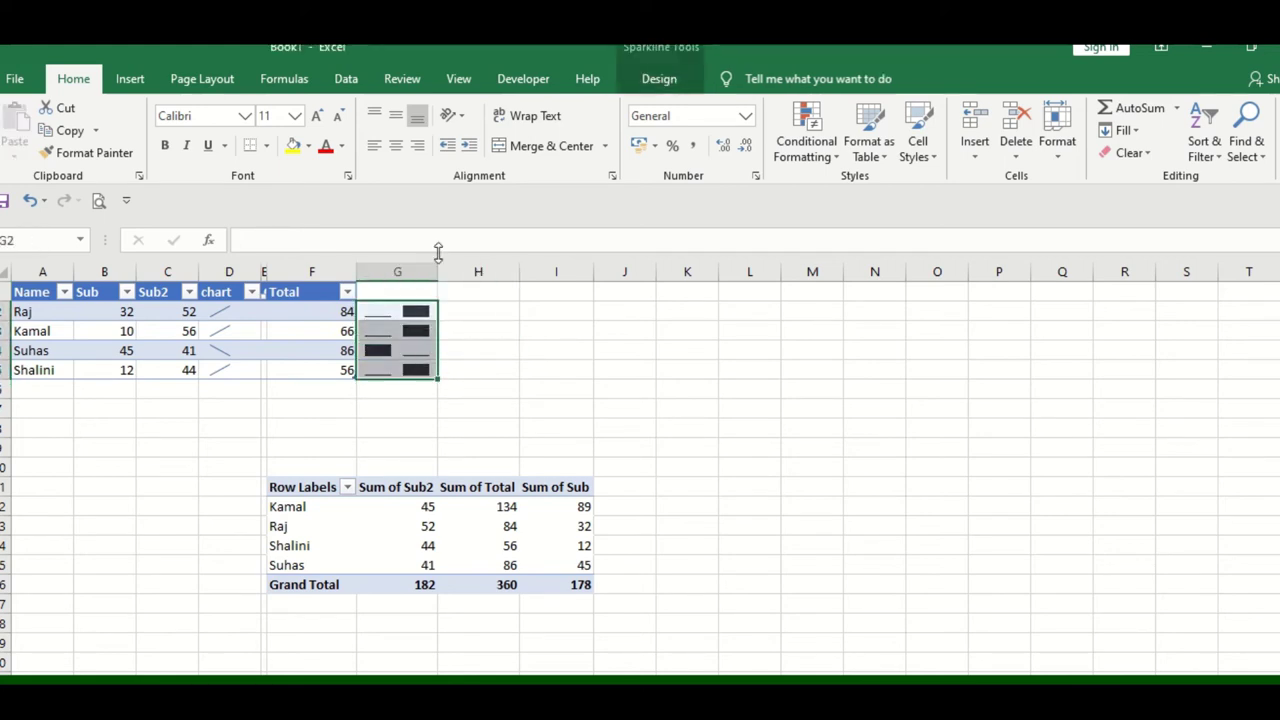
# Add a dark blue win/loss sparkline of B2:C2 in cell H2
pyautogui.click(150, 80)
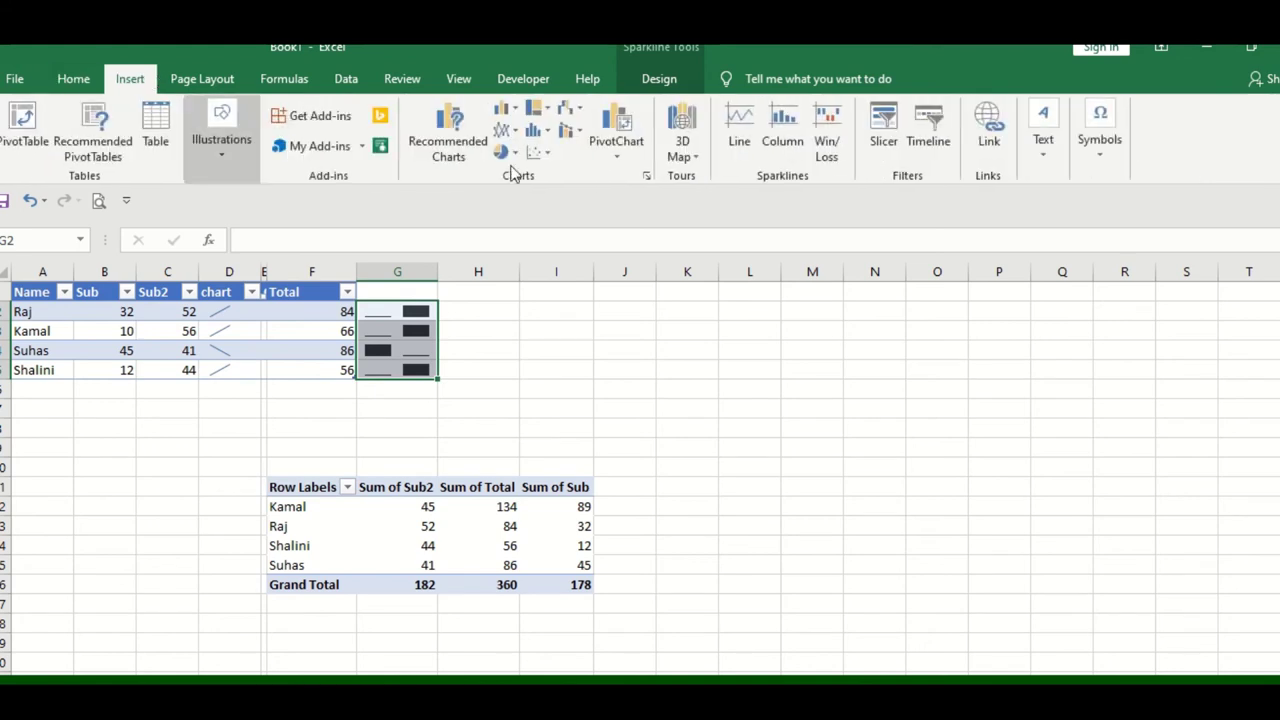
pyautogui.click(827, 148)
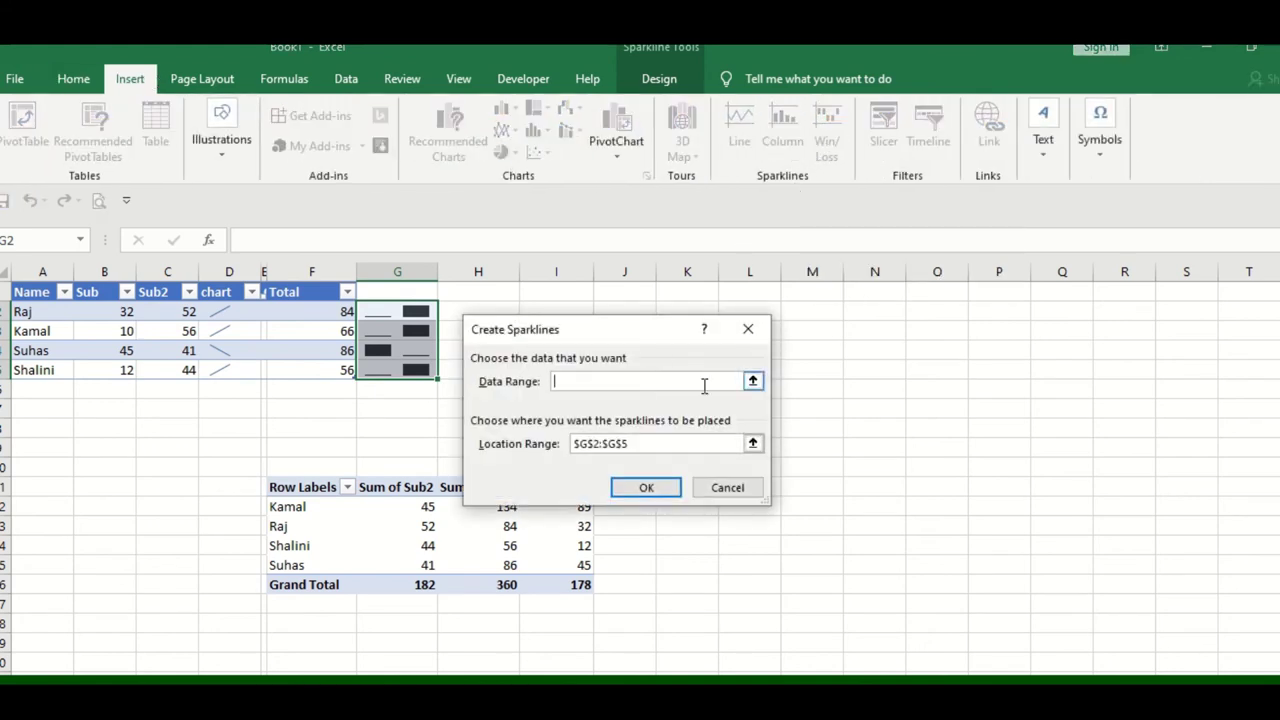
pyautogui.click(727, 487)
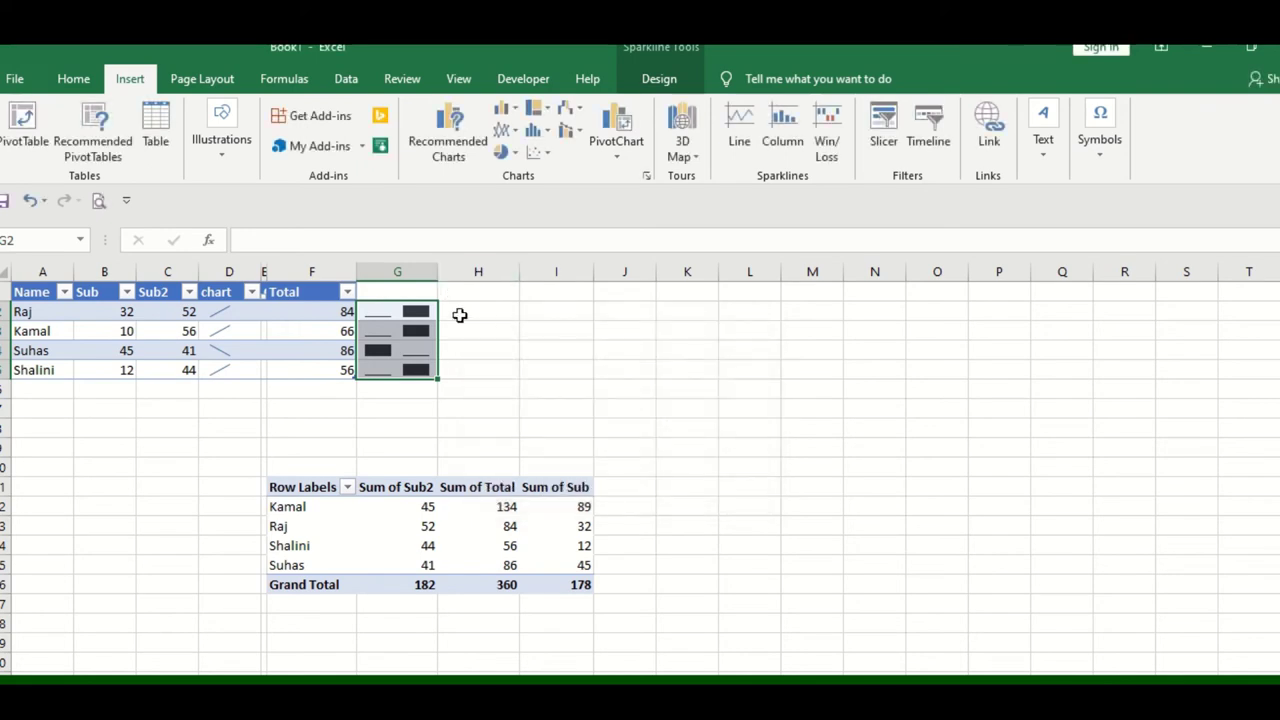
pyautogui.click(460, 313)
pyautogui.click(827, 146)
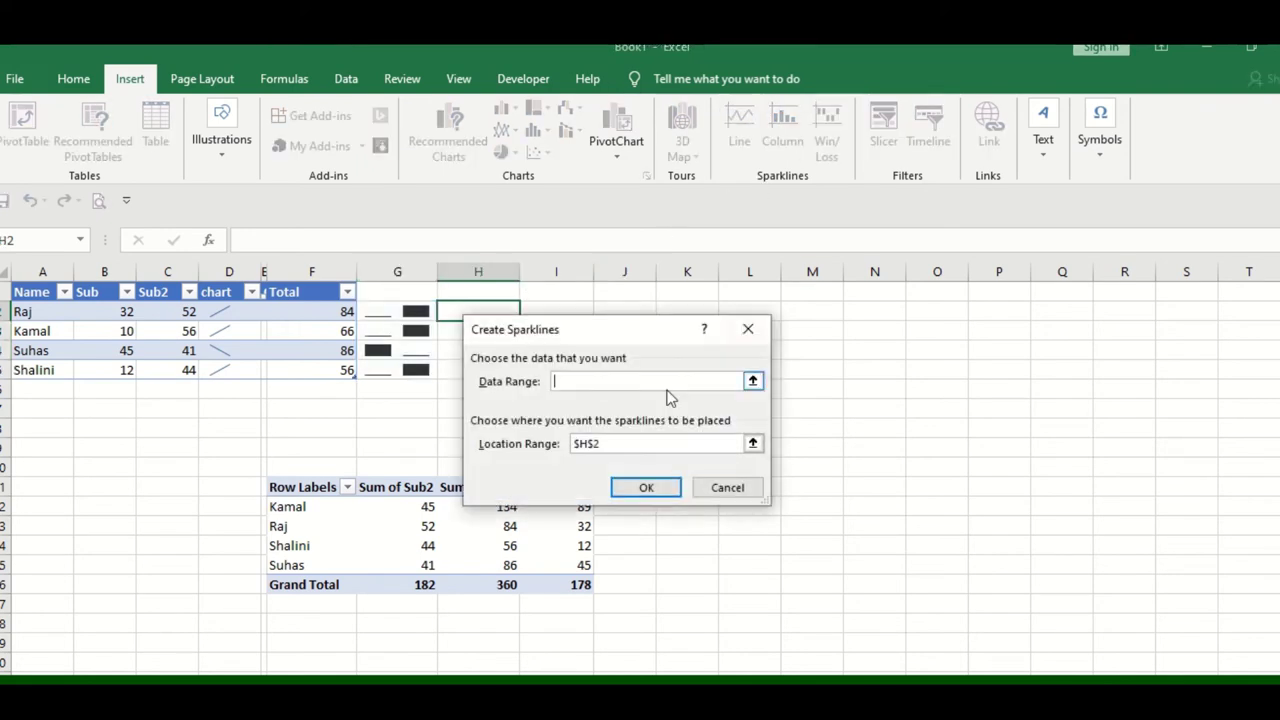
pyautogui.click(752, 381)
pyautogui.moveTo(122, 311); pyautogui.dragTo(176, 311)
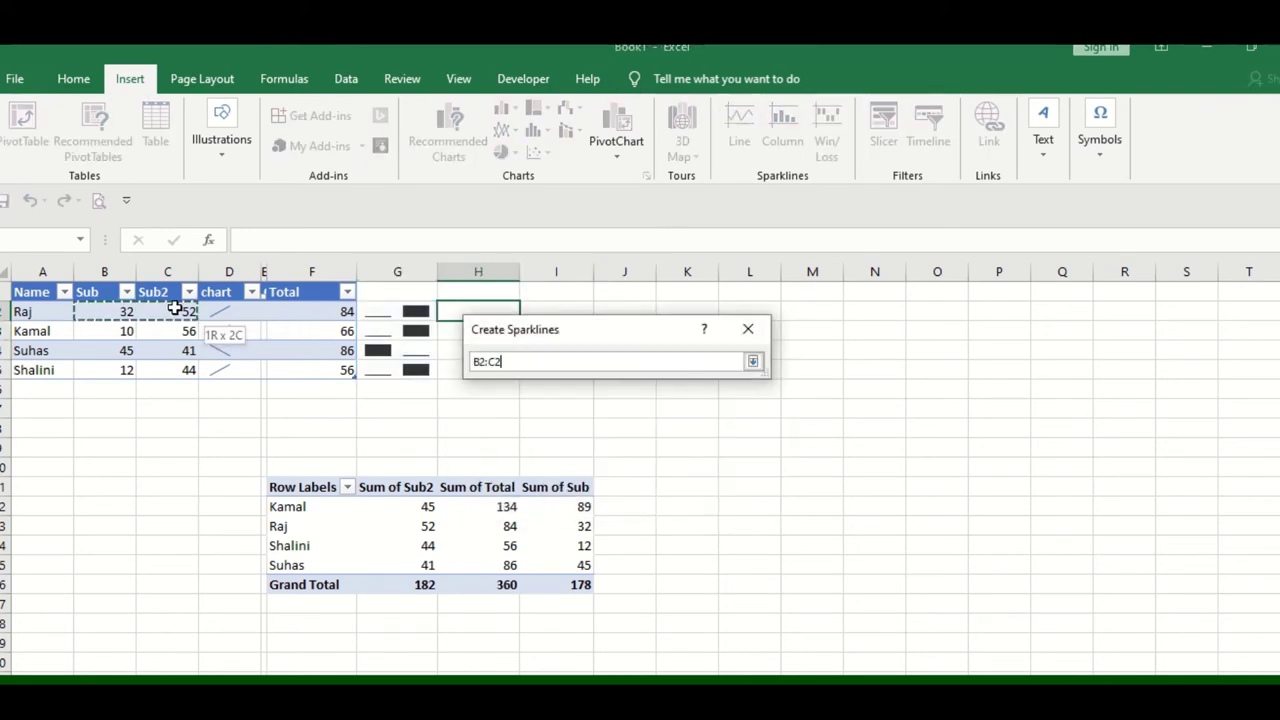
pyautogui.click(752, 361)
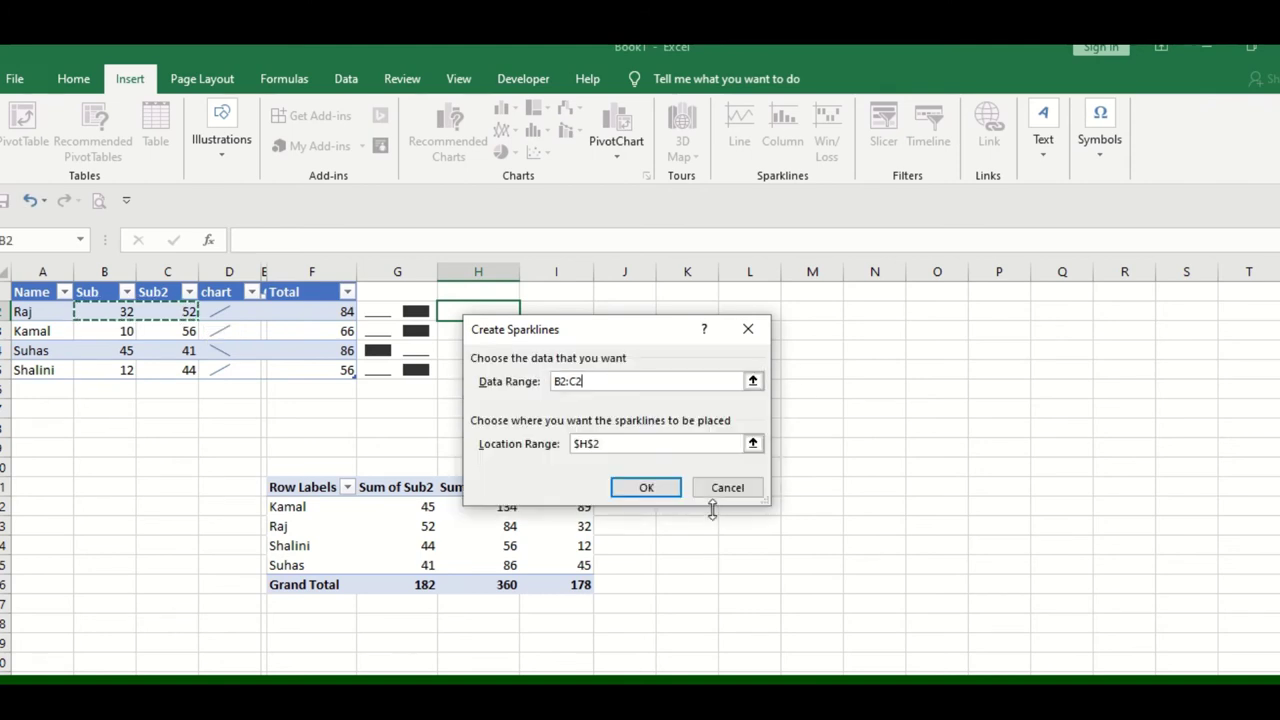
pyautogui.click(672, 489)
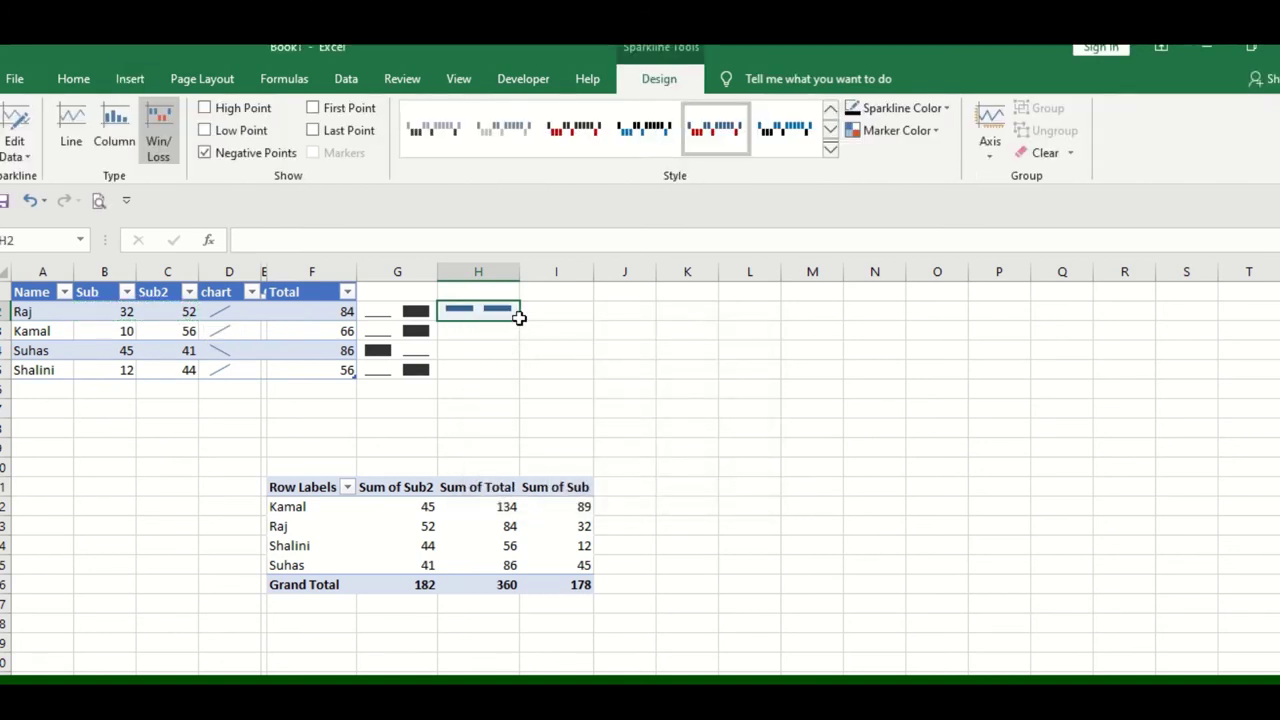
pyautogui.click(785, 128)
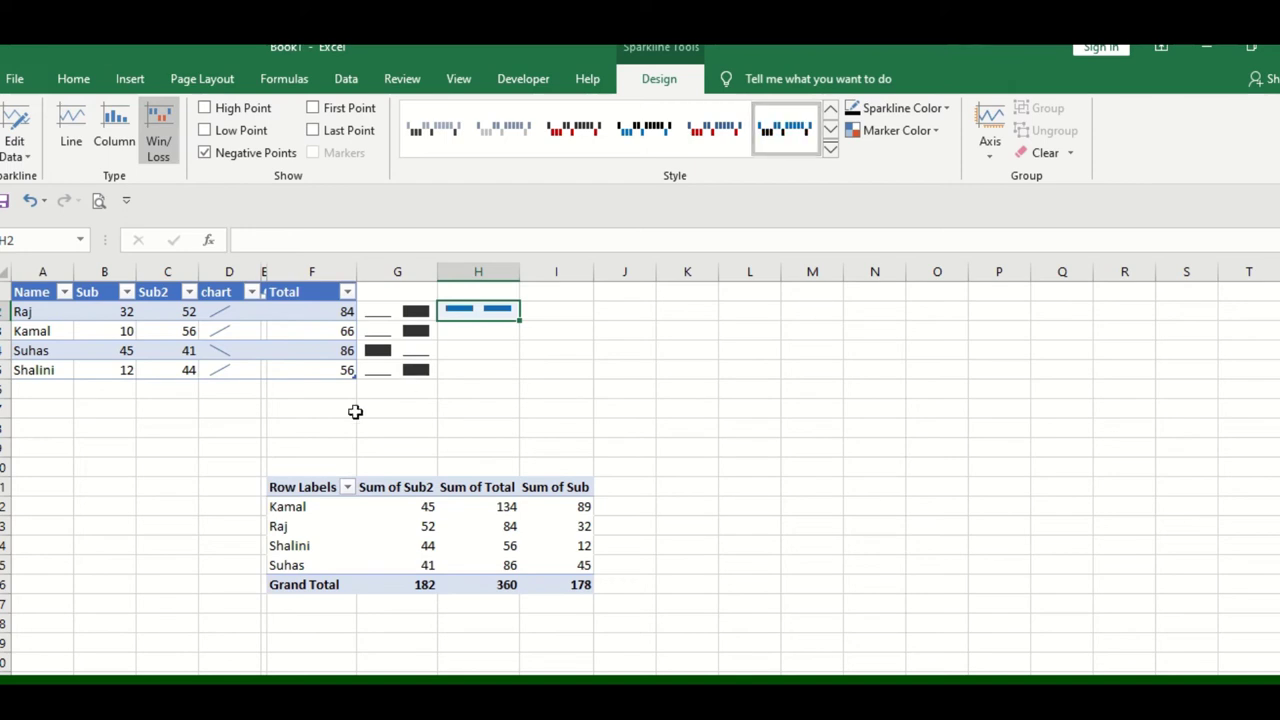
pyautogui.click(130, 78)
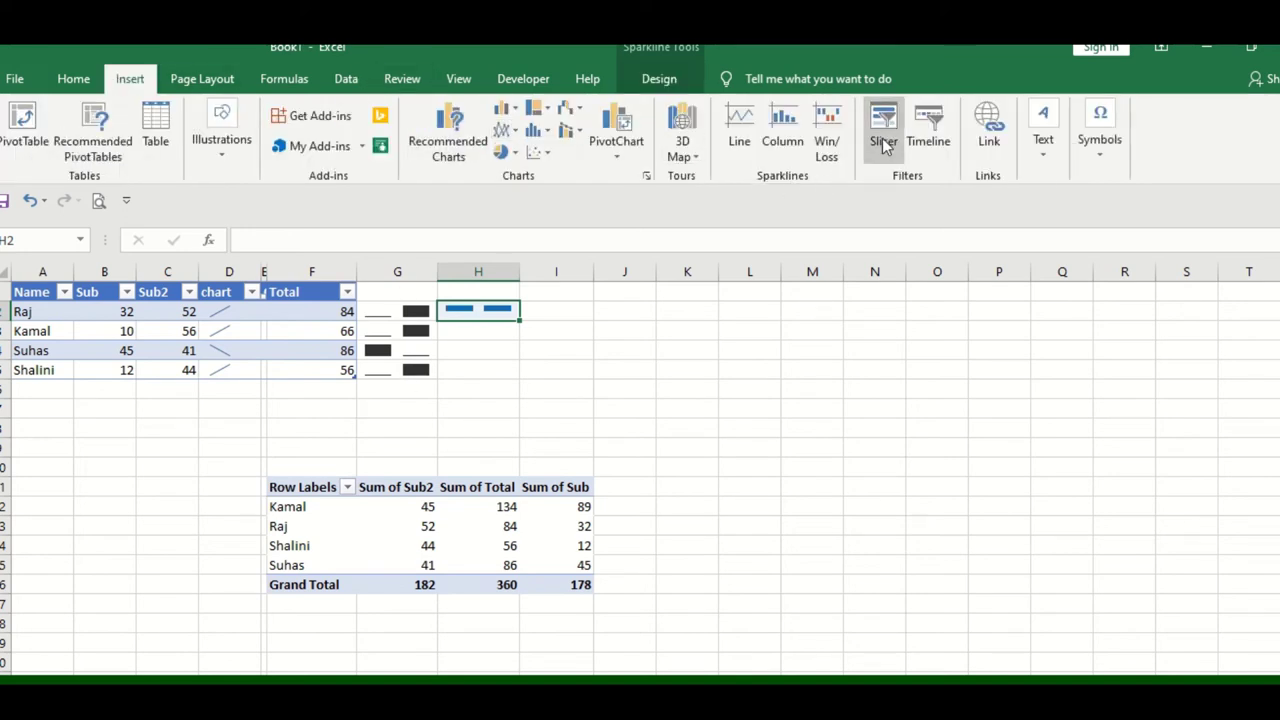
# Clear everything in columns D through I, removing Total, sparklines and pivot table
pyautogui.click(645, 366)
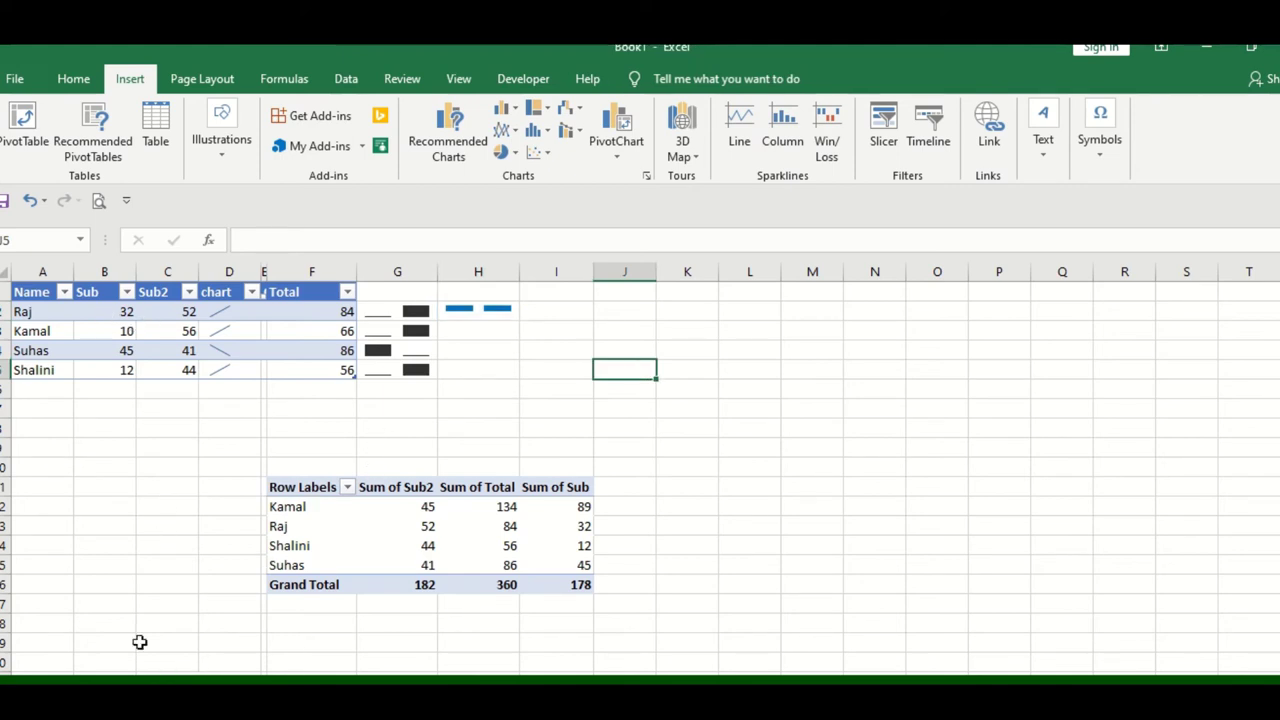
pyautogui.moveTo(229, 271); pyautogui.dragTo(574, 256)
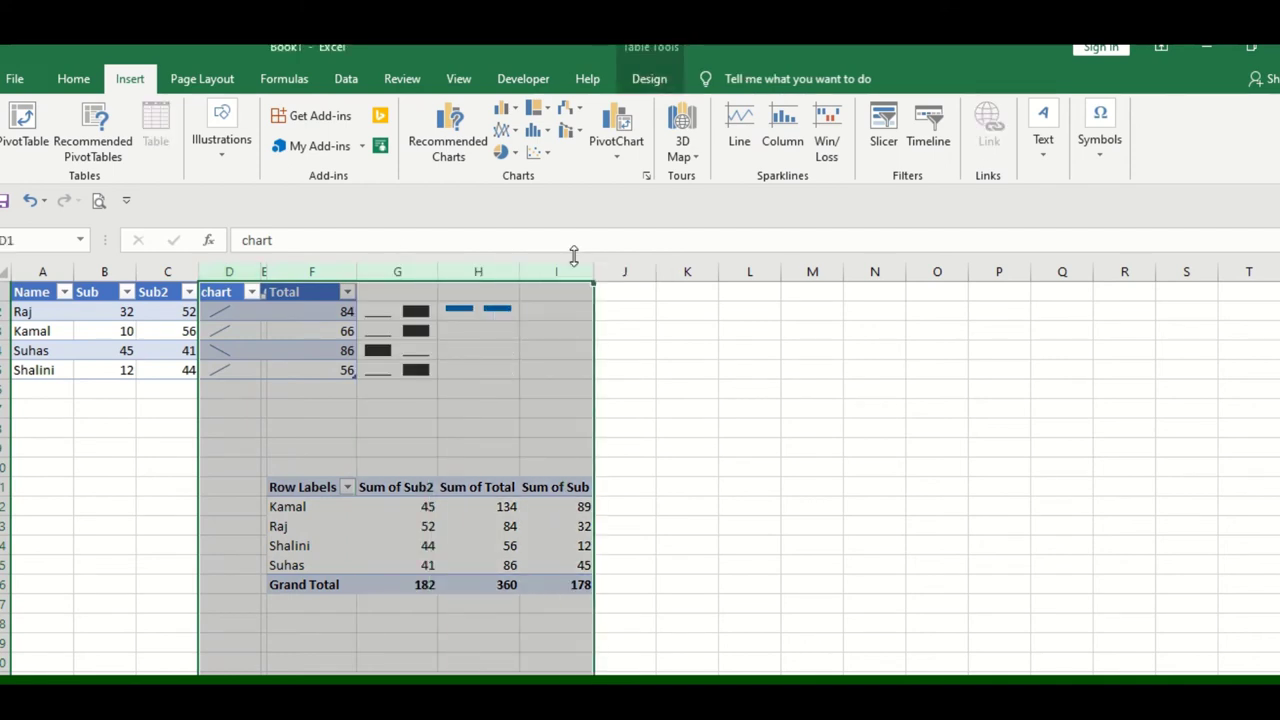
pyautogui.press('Delete')
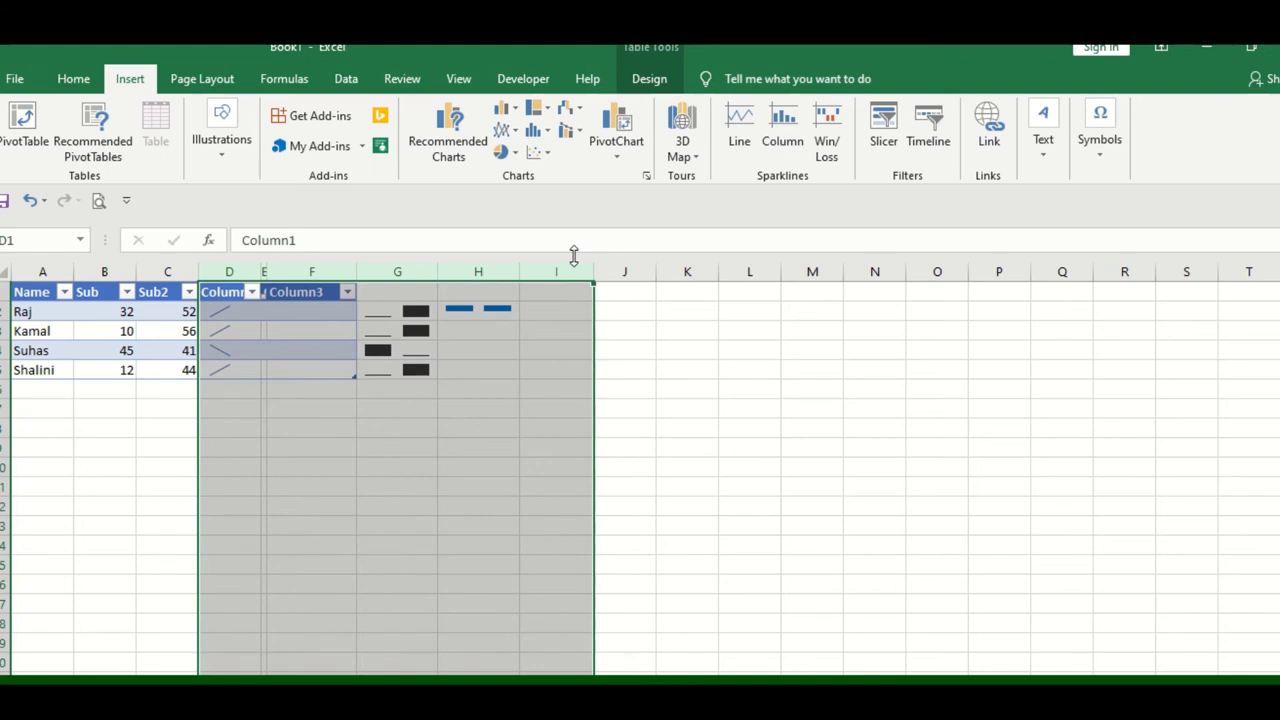
pyautogui.rightClick(540, 272)
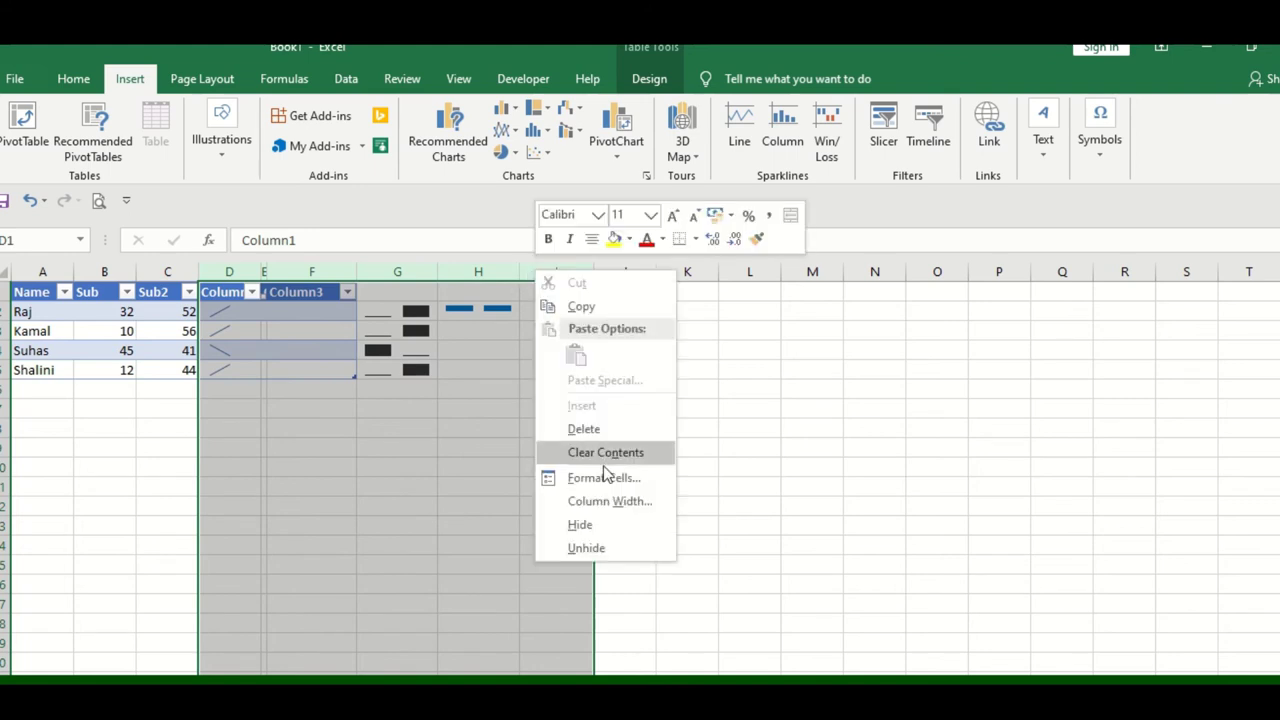
pyautogui.click(610, 432)
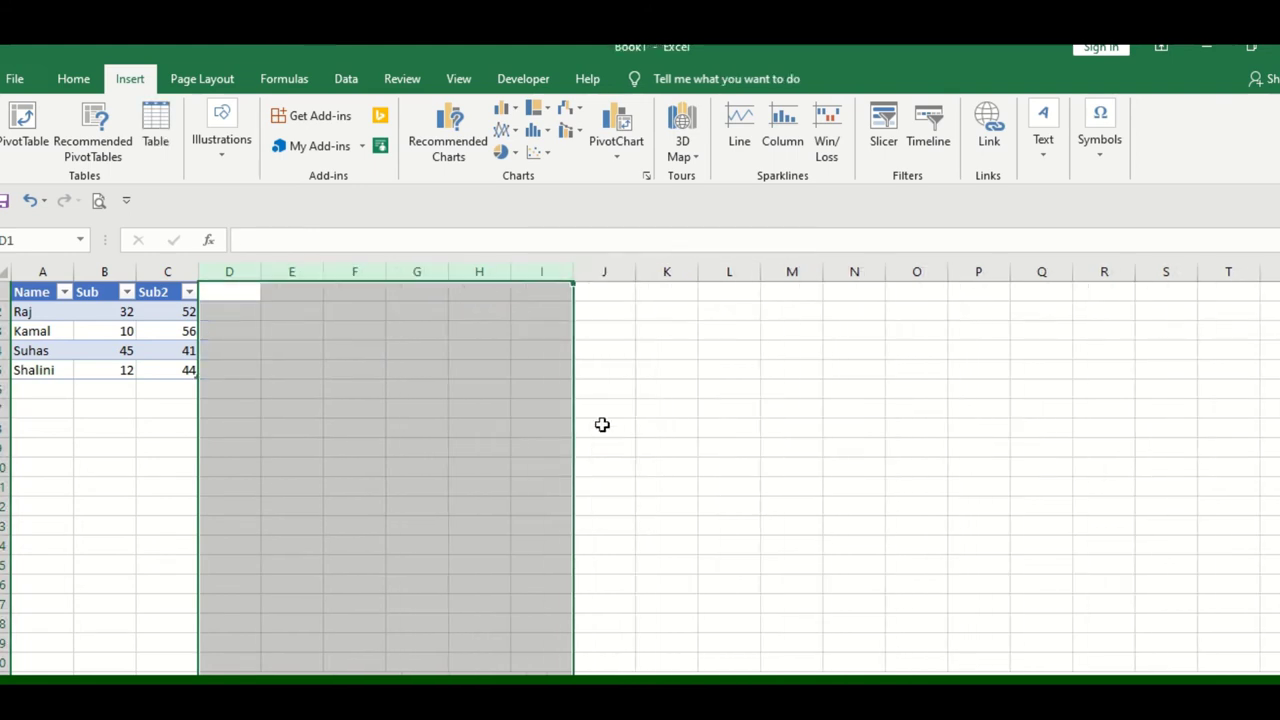
pyautogui.click(230, 311)
# Enter =SUM(B2:C2) in D2 so column D fills with totals 84, 66, 86 and 56
pyautogui.write('=to')
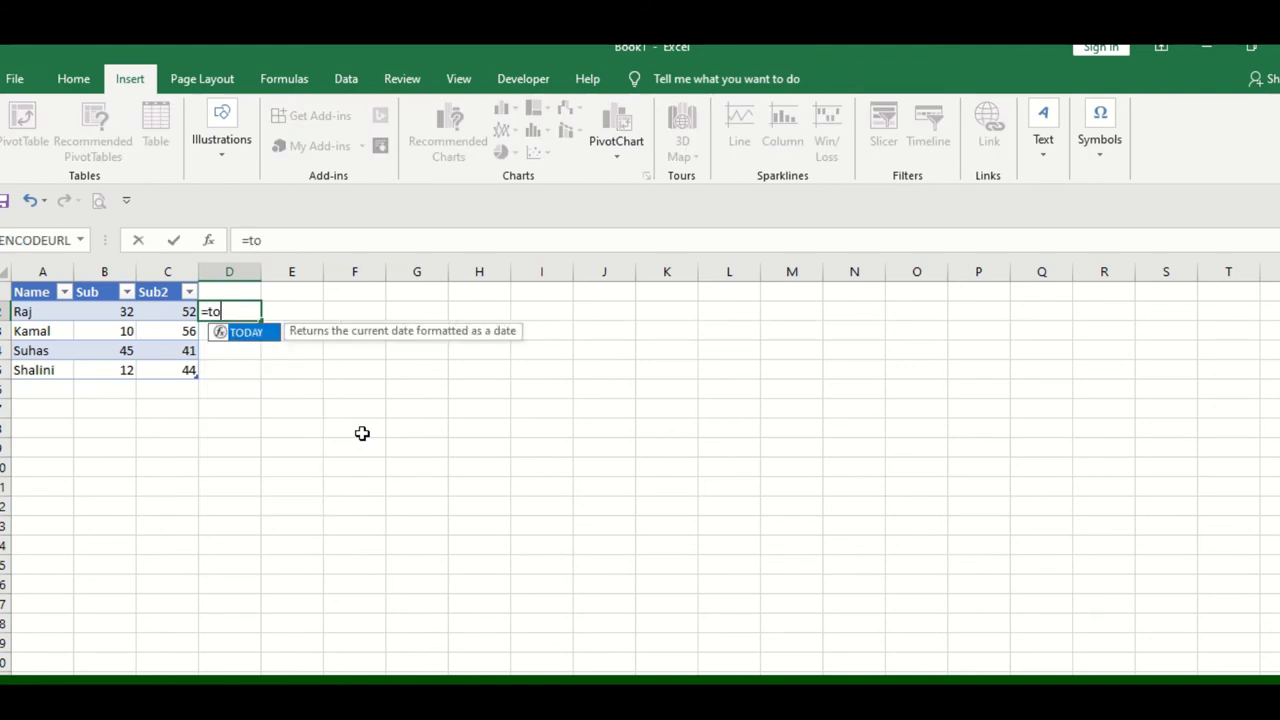
pyautogui.write('t')
pyautogui.press('BackSpace')
pyautogui.press('BackSpace')
pyautogui.press('BackSpace')
pyautogui.write('sum')
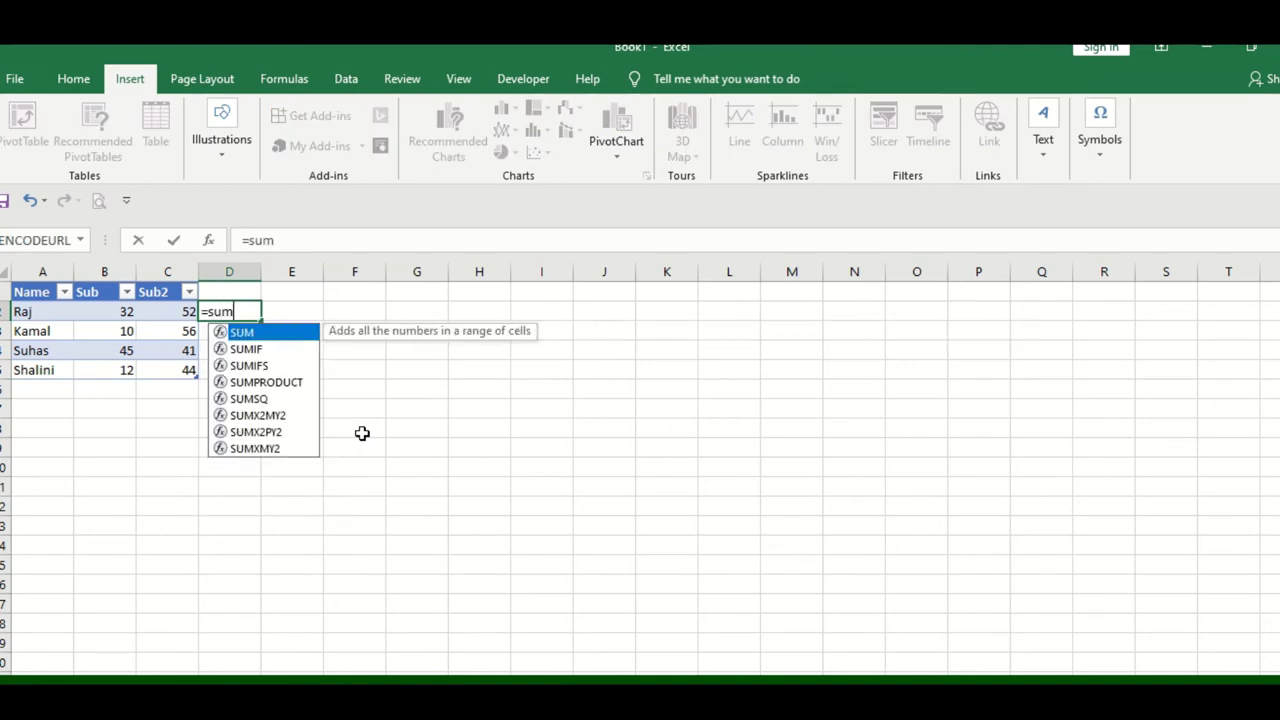
pyautogui.write('J(')
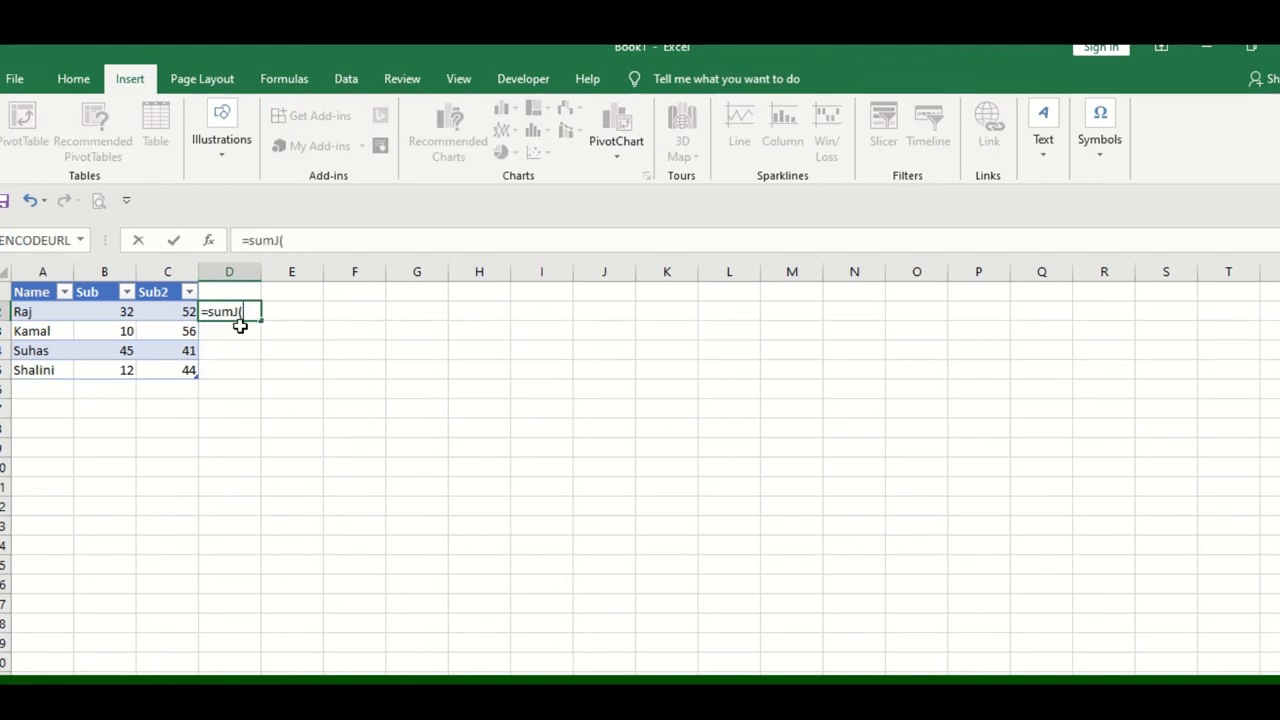
pyautogui.press('BackSpace')
pyautogui.press('BackSpace')
pyautogui.write('(')
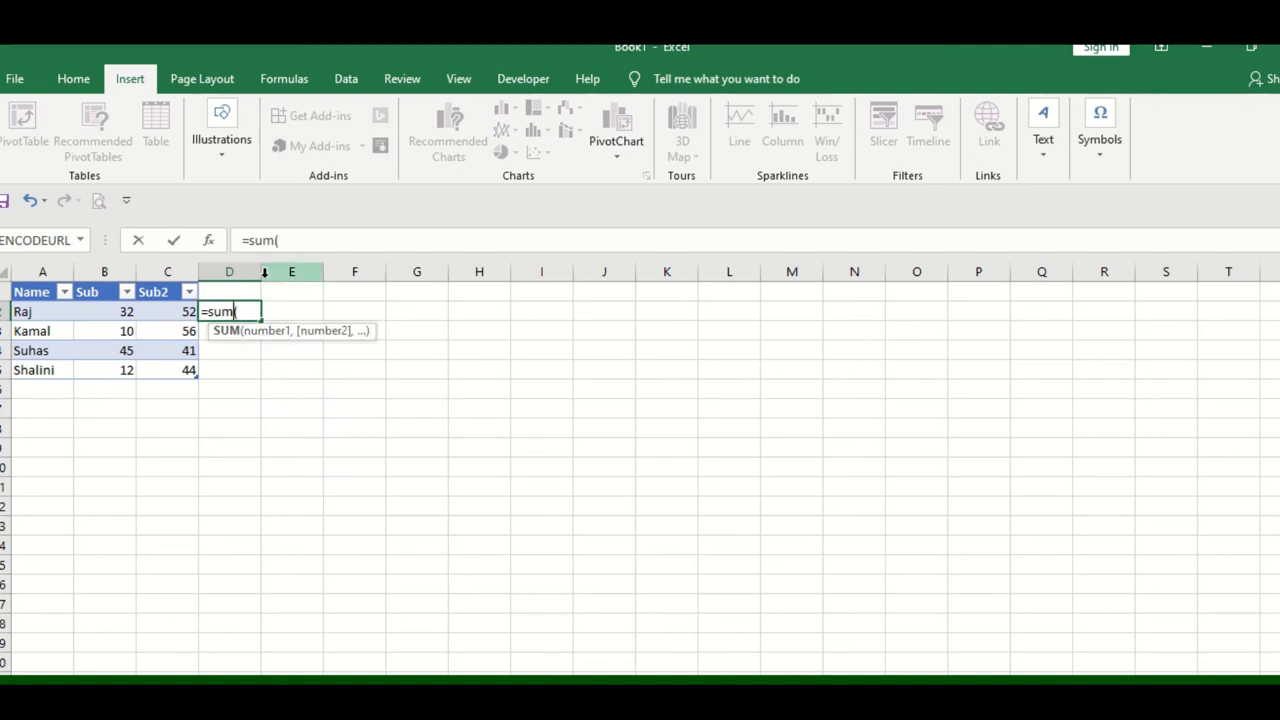
pyautogui.press('Return')
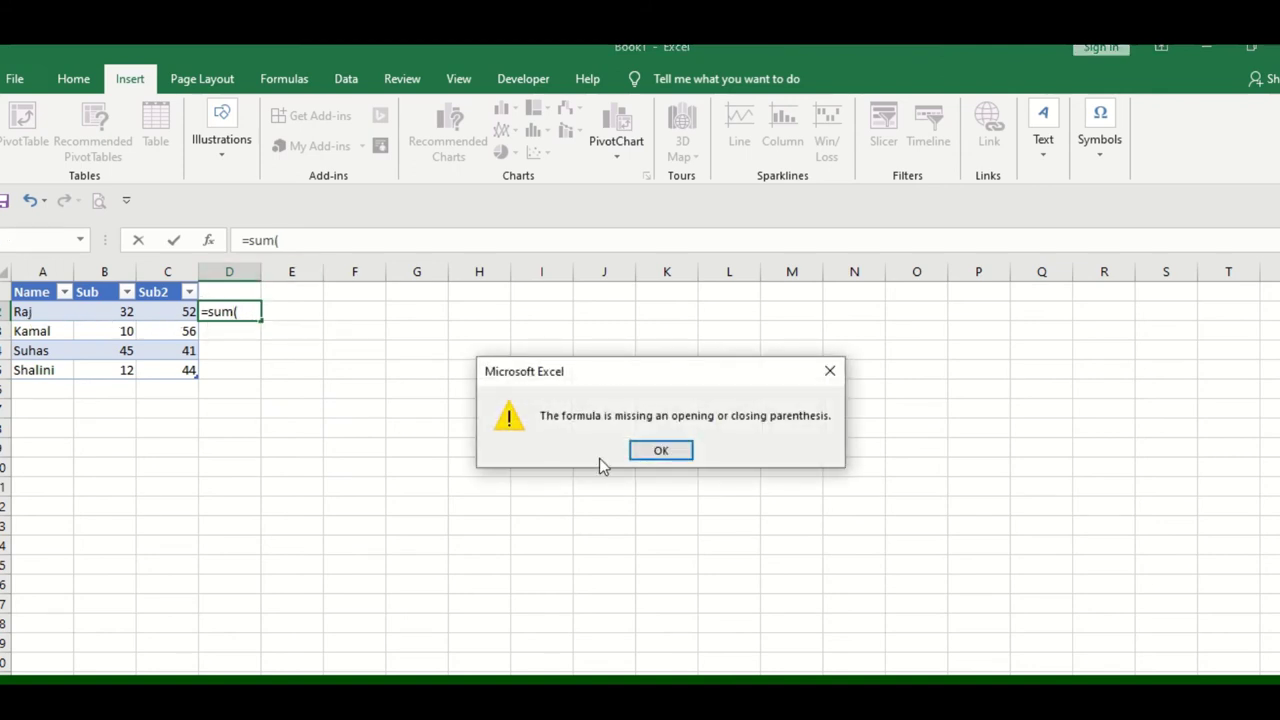
pyautogui.click(680, 451)
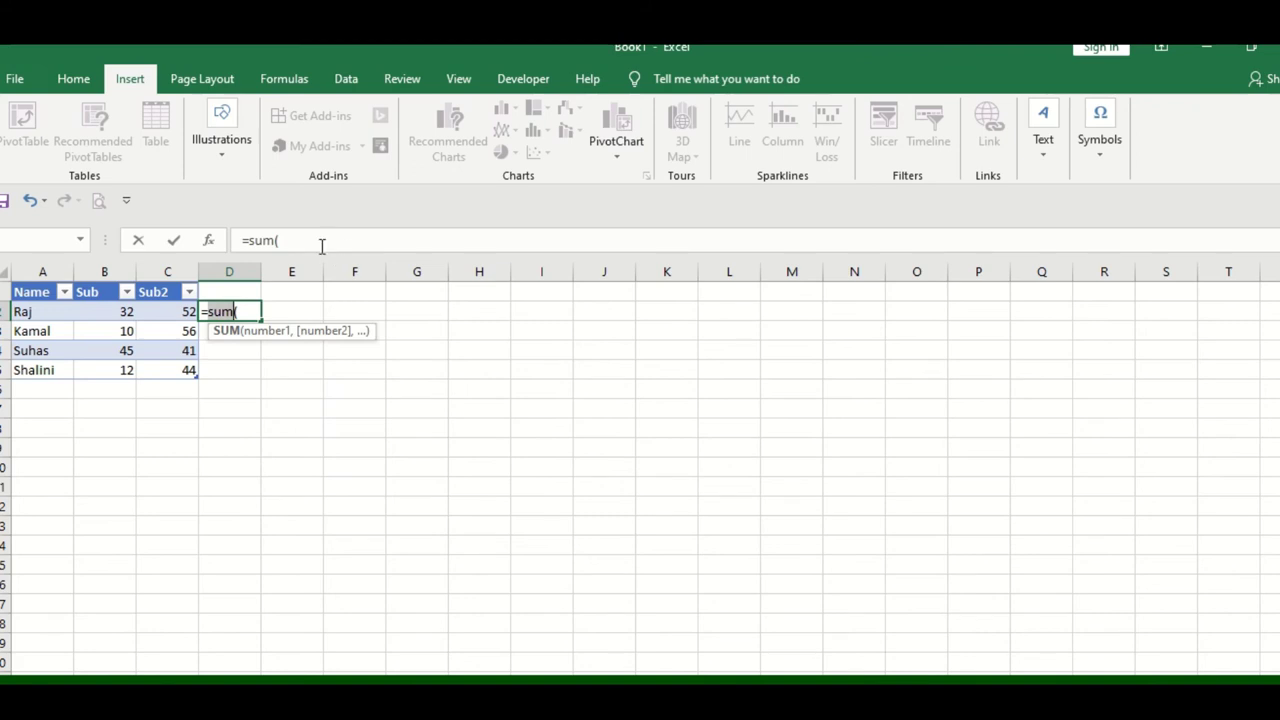
pyautogui.click(321, 245)
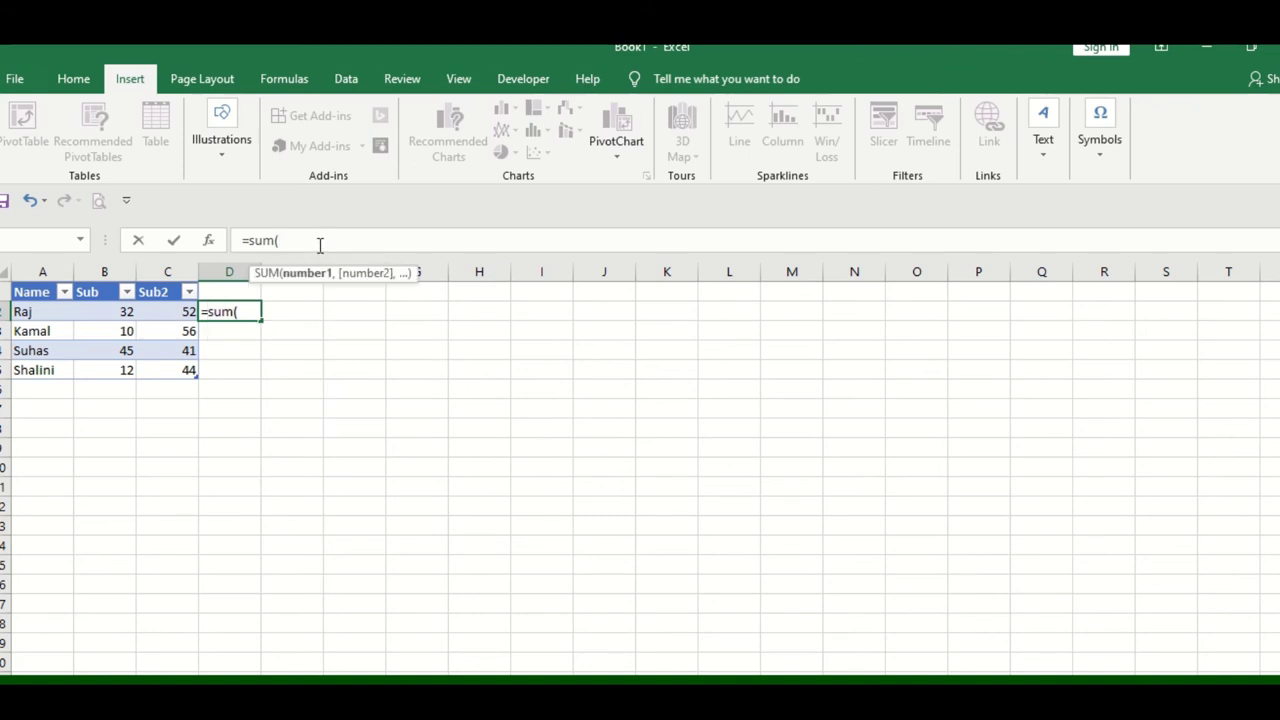
pyautogui.write('b')
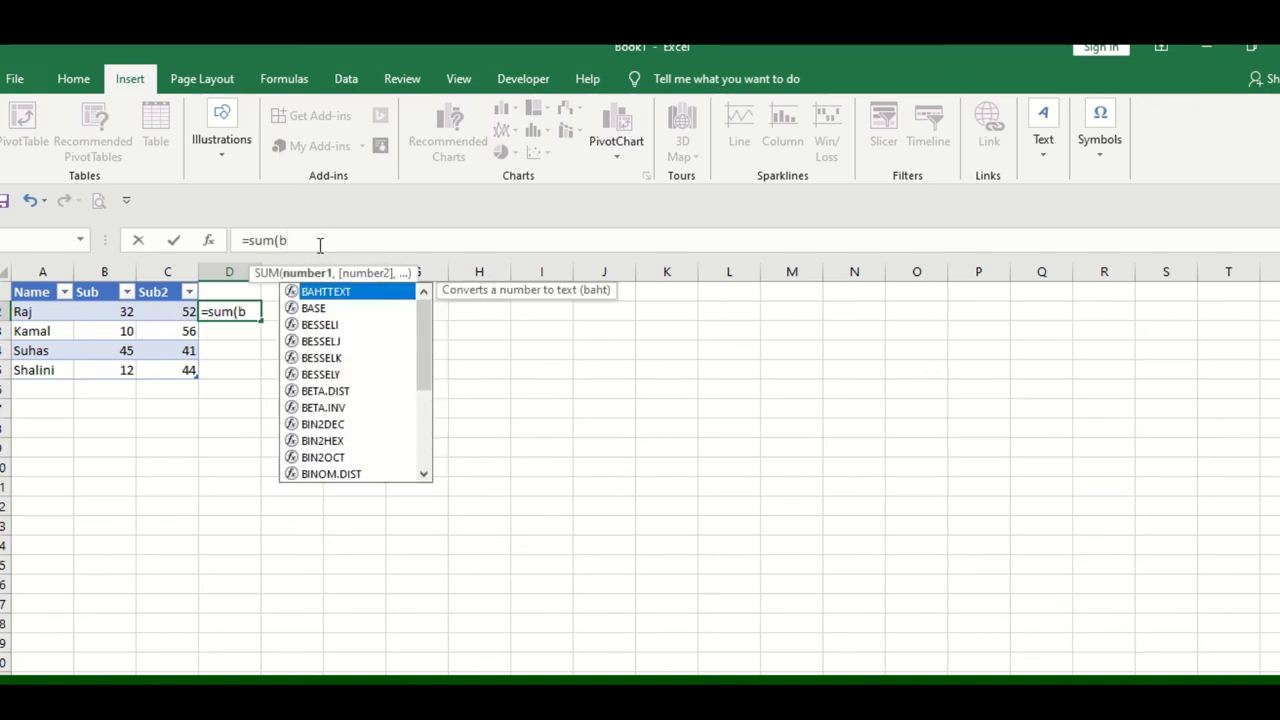
pyautogui.write('2:')
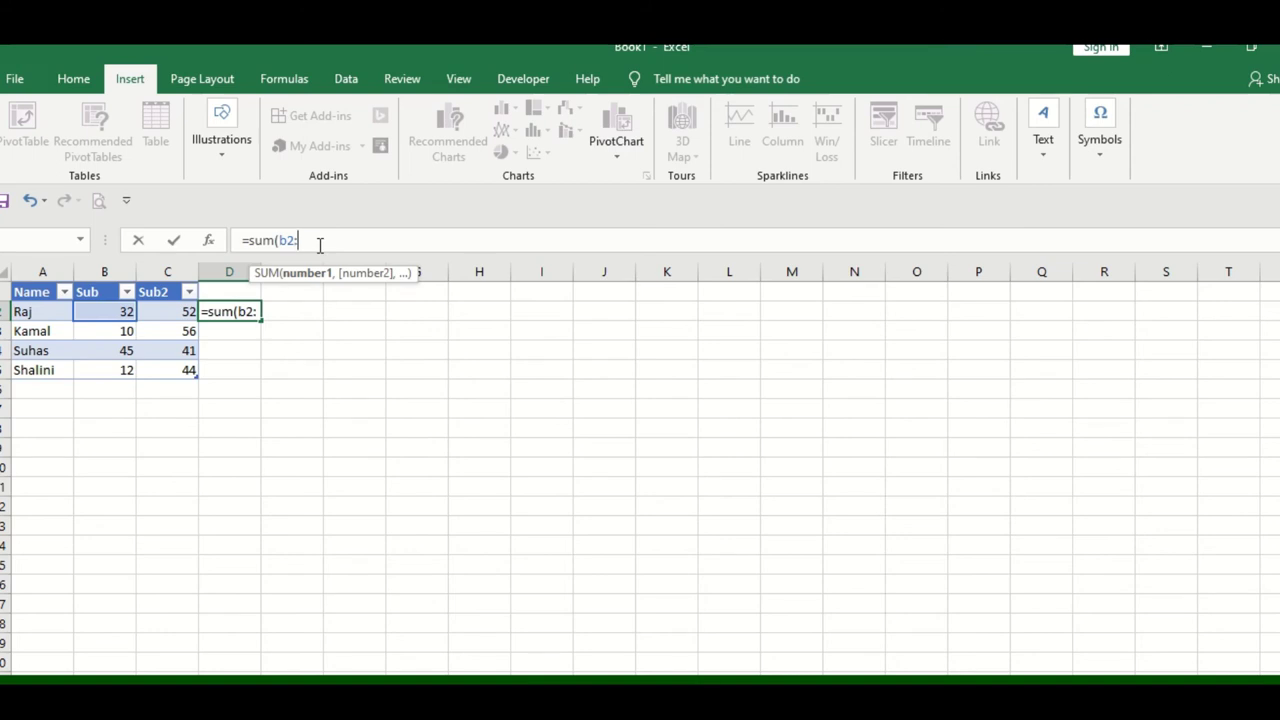
pyautogui.write('c')
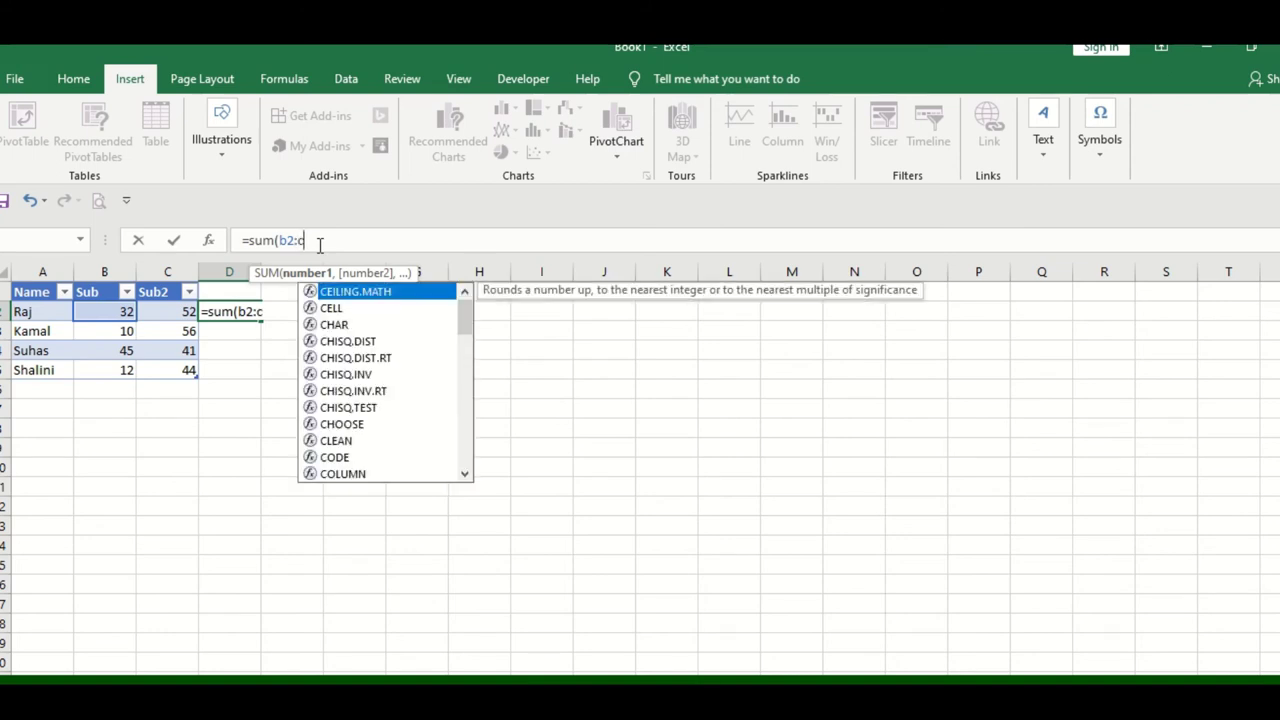
pyautogui.write('3')
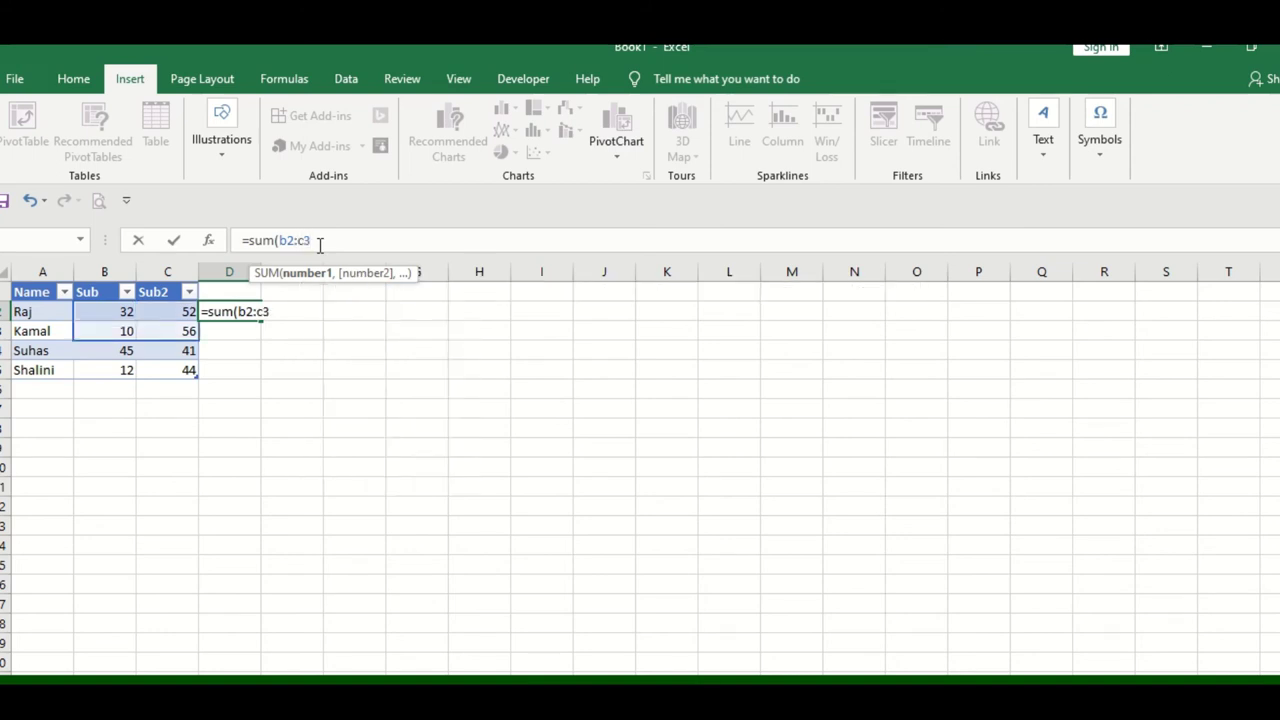
pyautogui.press('BackSpace')
pyautogui.write('2')
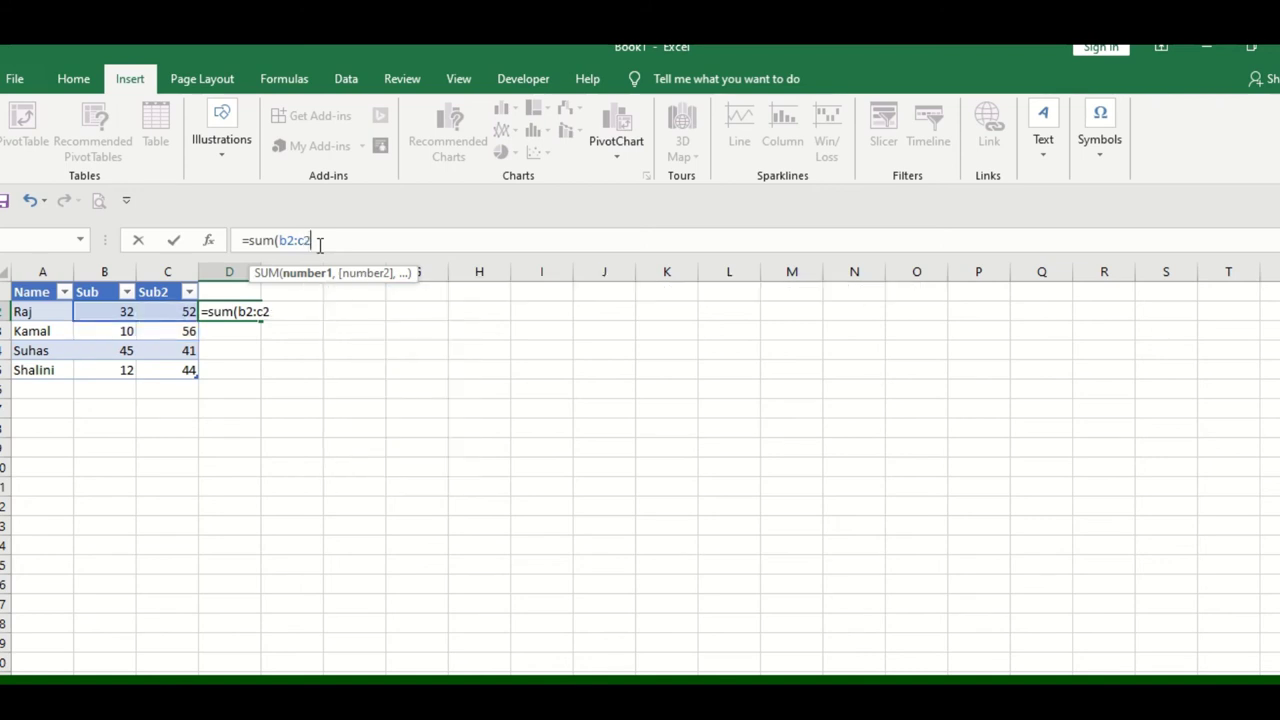
pyautogui.write(')')
pyautogui.press('Return')
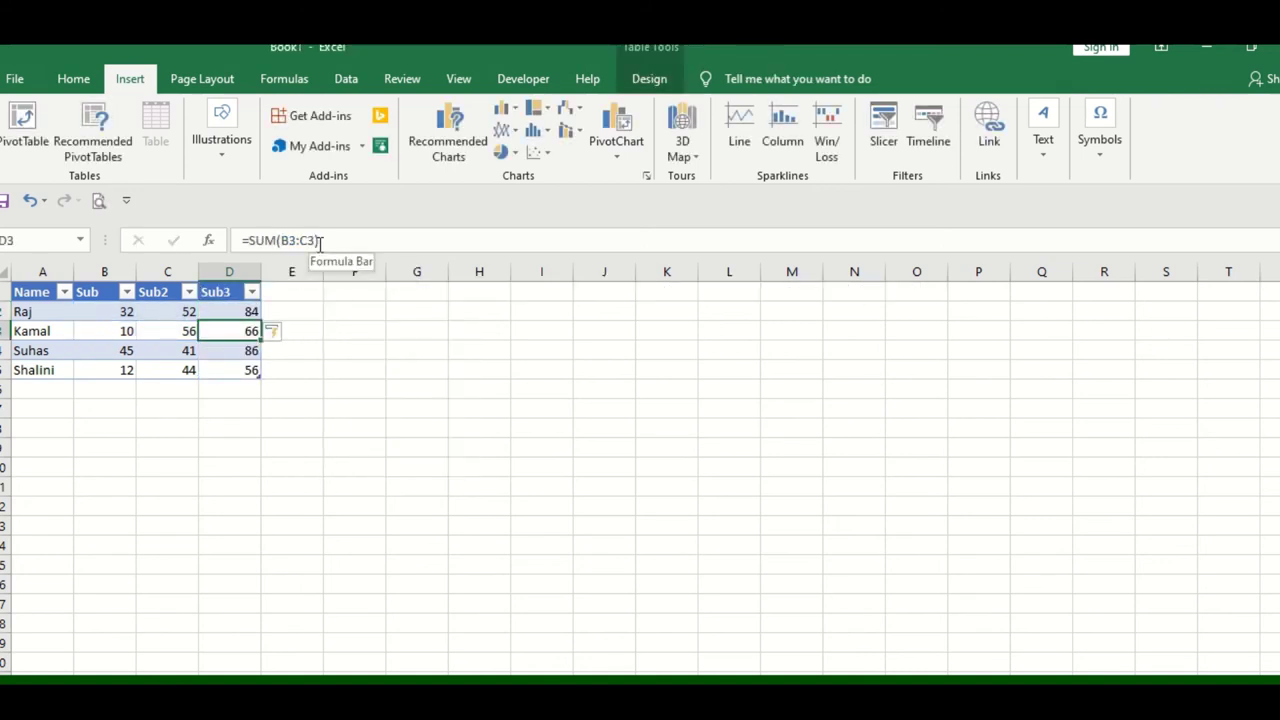
# Insert slicers for the Name, Sub, Sub2 and Sub3 columns
pyautogui.click(250, 311)
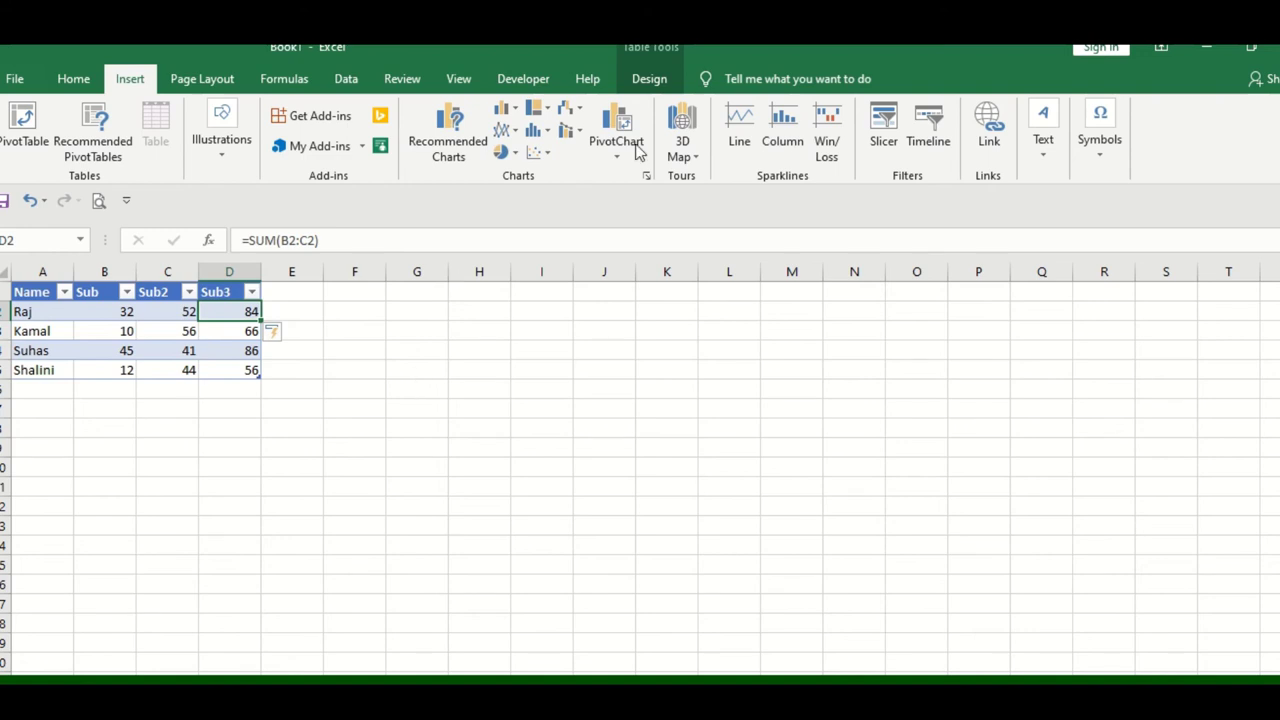
pyautogui.click(886, 142)
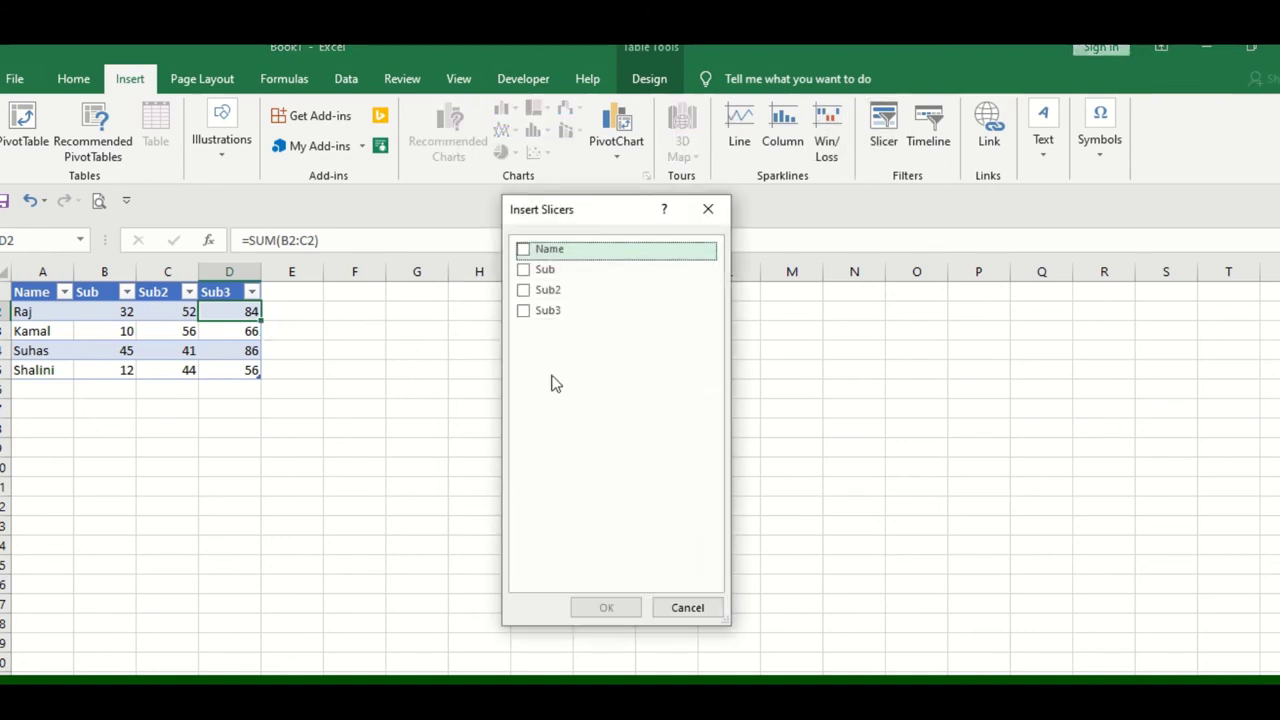
pyautogui.click(523, 249)
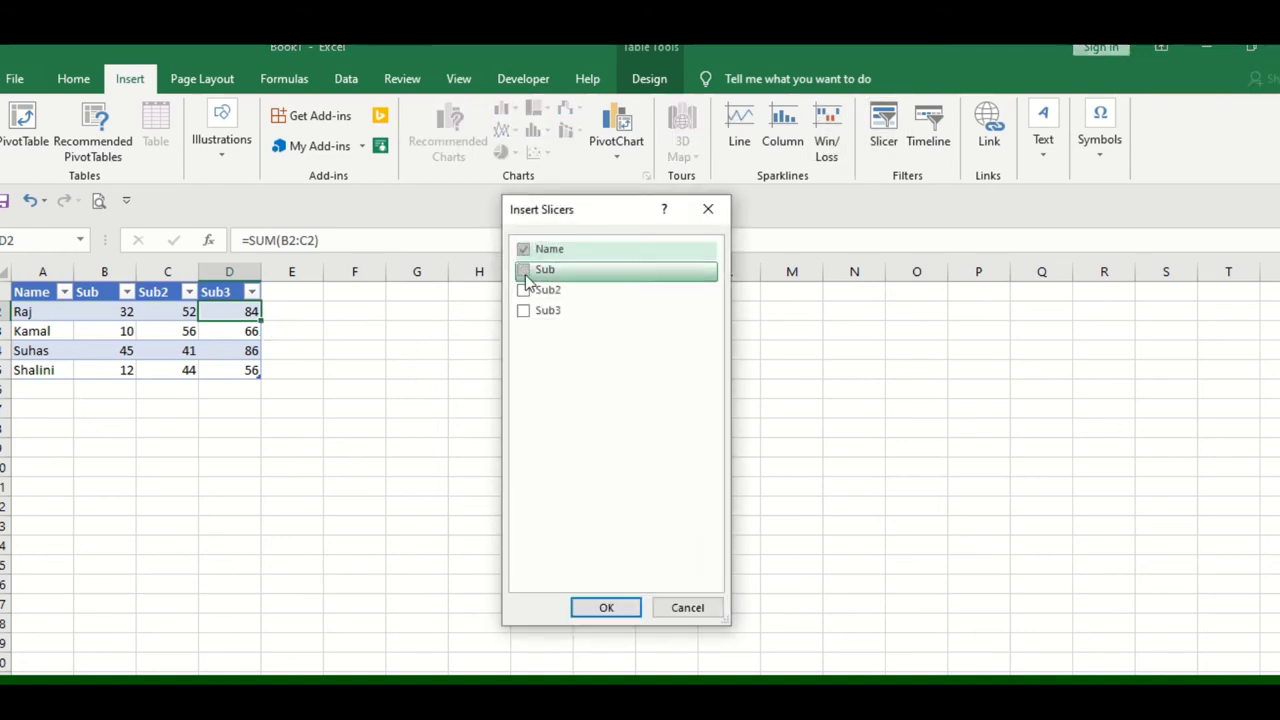
pyautogui.click(523, 270)
pyautogui.click(523, 290)
pyautogui.click(523, 310)
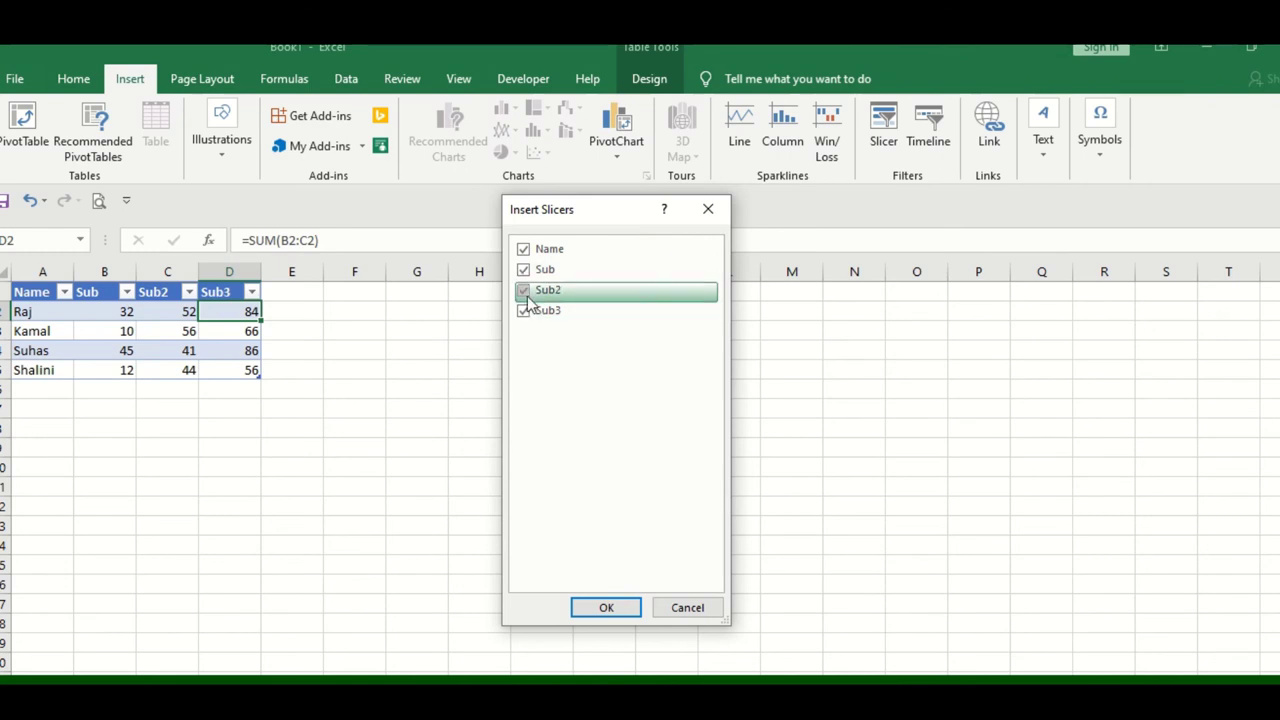
pyautogui.click(606, 607)
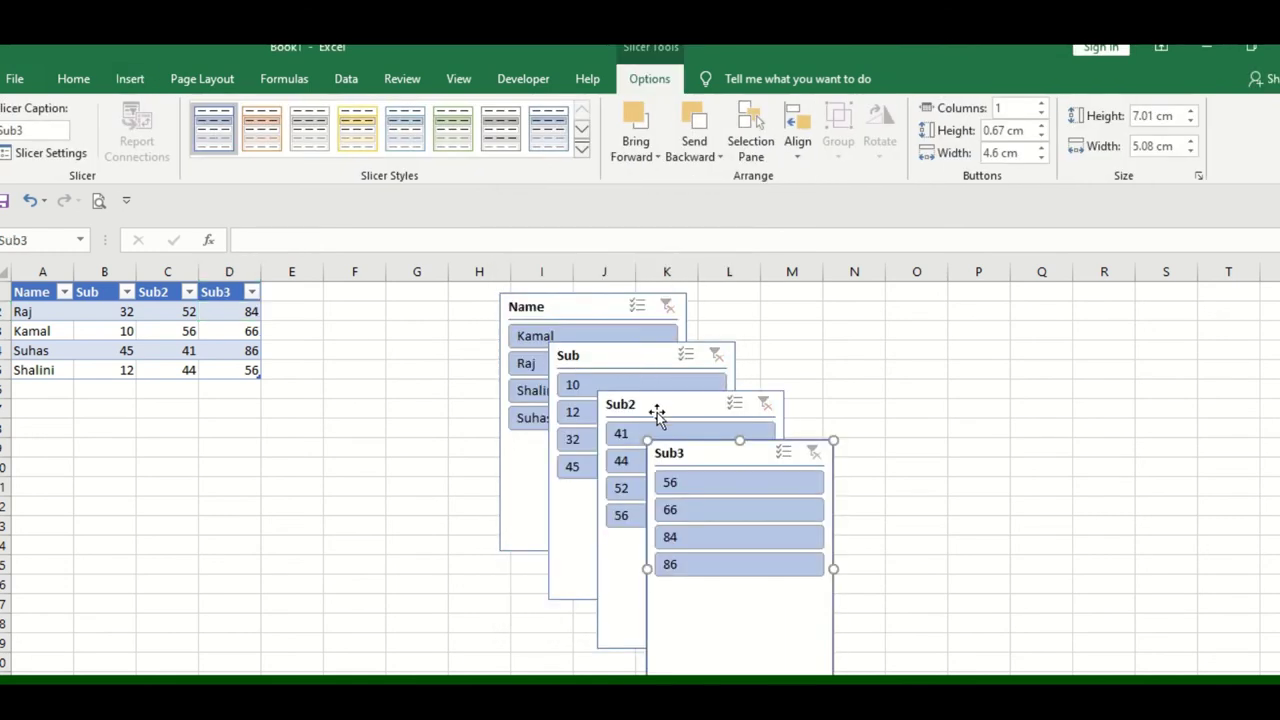
# Spread the stacked slicers out into a row beside the table
pyautogui.click(660, 405)
pyautogui.moveTo(660, 405); pyautogui.dragTo(960, 326)
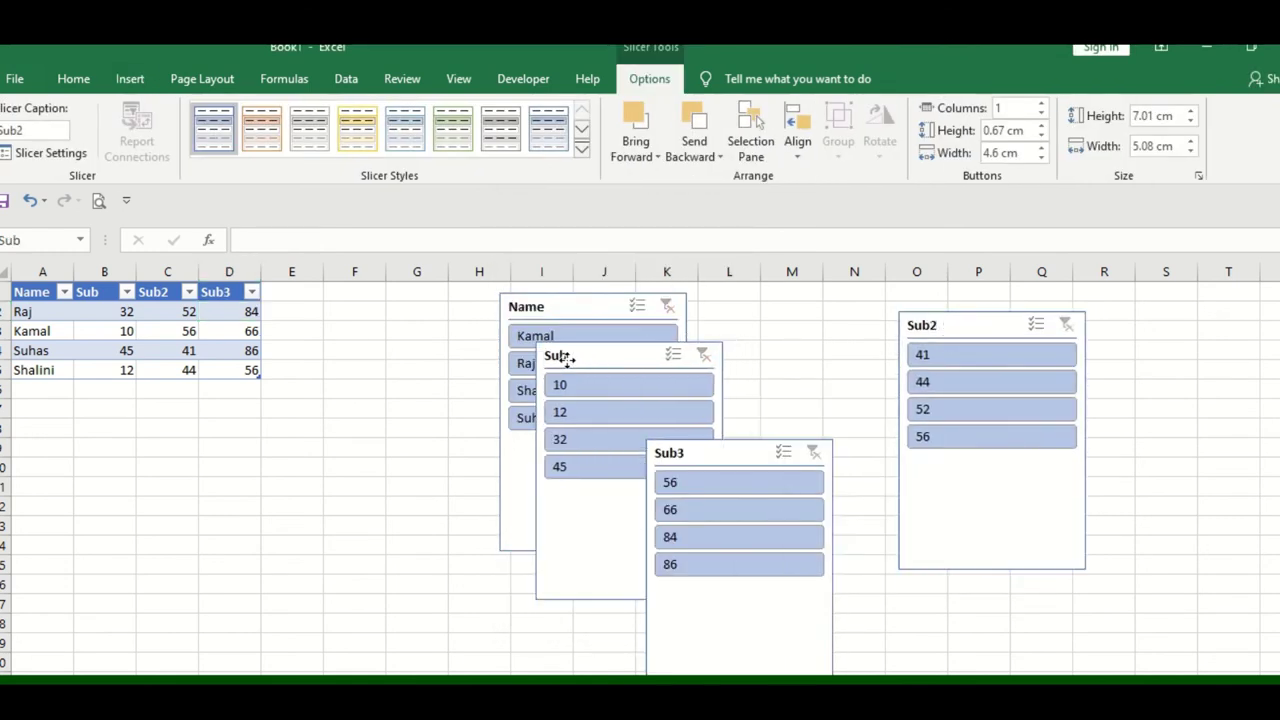
pyautogui.moveTo(618, 355); pyautogui.dragTo(380, 321)
pyautogui.moveTo(720, 457); pyautogui.dragTo(790, 333)
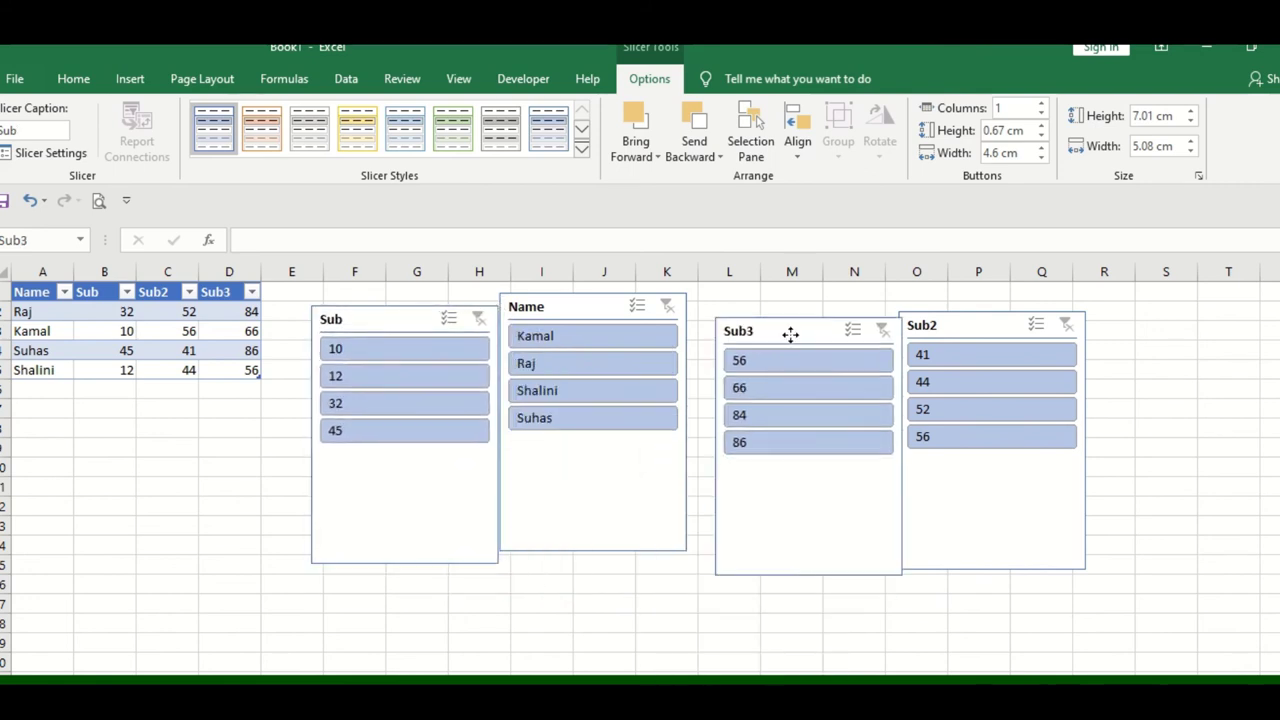
# Filter by names Shalini, Raj, Suhas and Kamal, then by Sub marks 32, 12 and 32
pyautogui.click(576, 392)
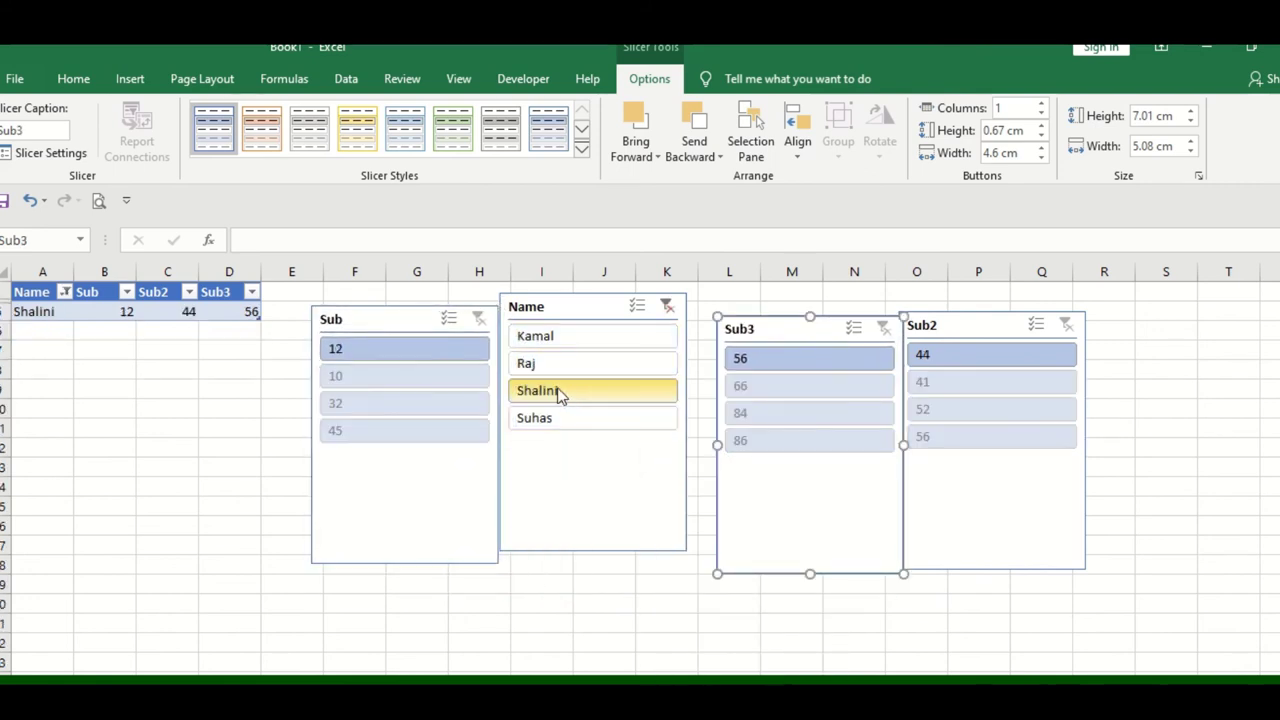
pyautogui.click(558, 364)
pyautogui.click(556, 418)
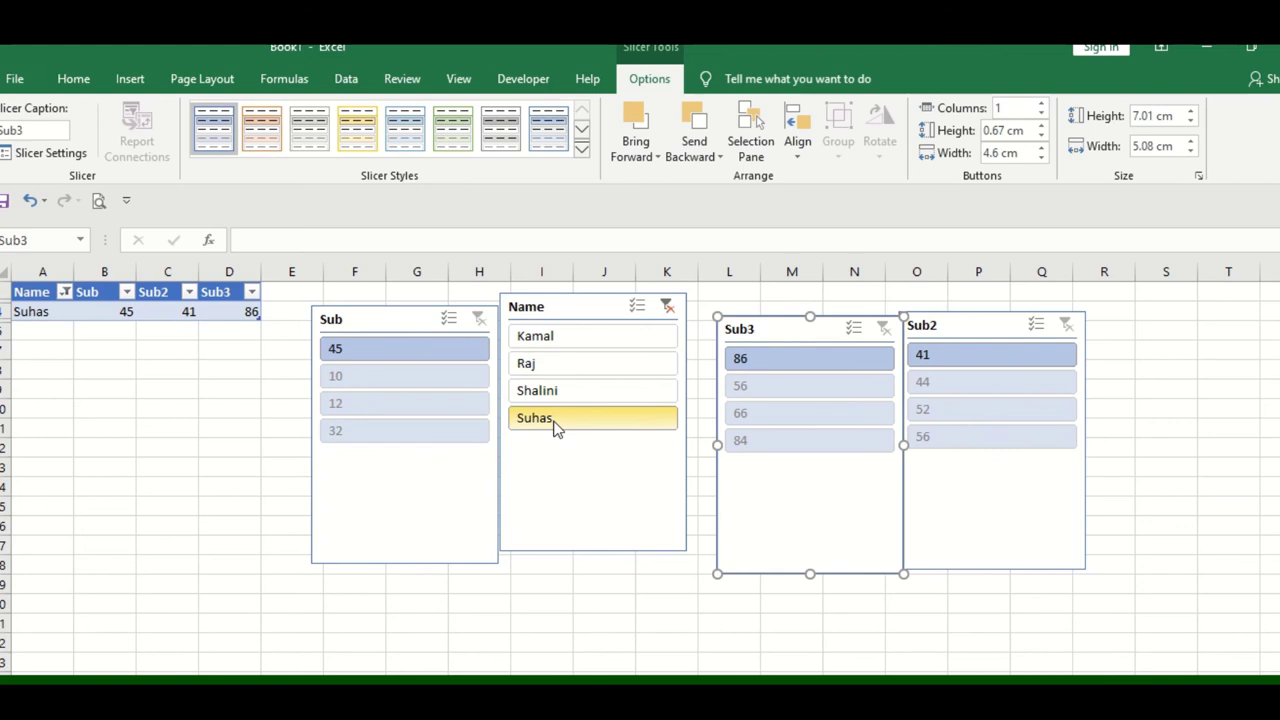
pyautogui.click(558, 340)
pyautogui.click(445, 403)
pyautogui.click(428, 378)
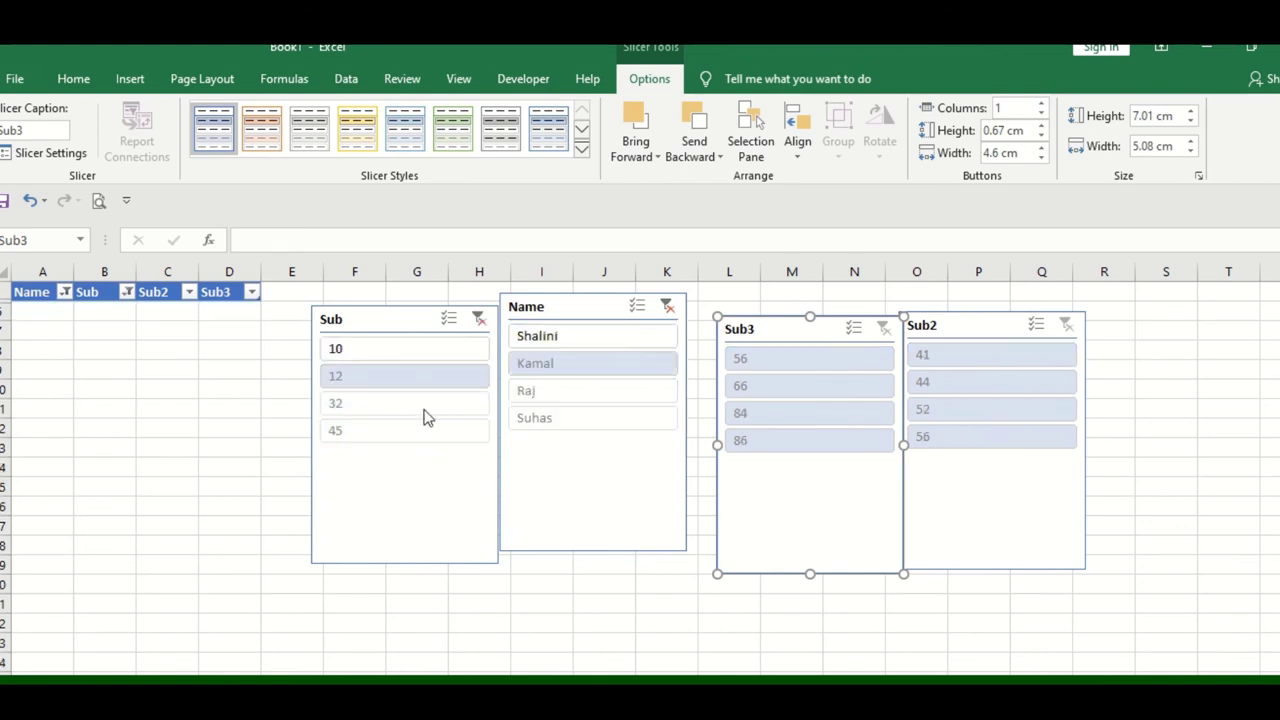
pyautogui.click(424, 405)
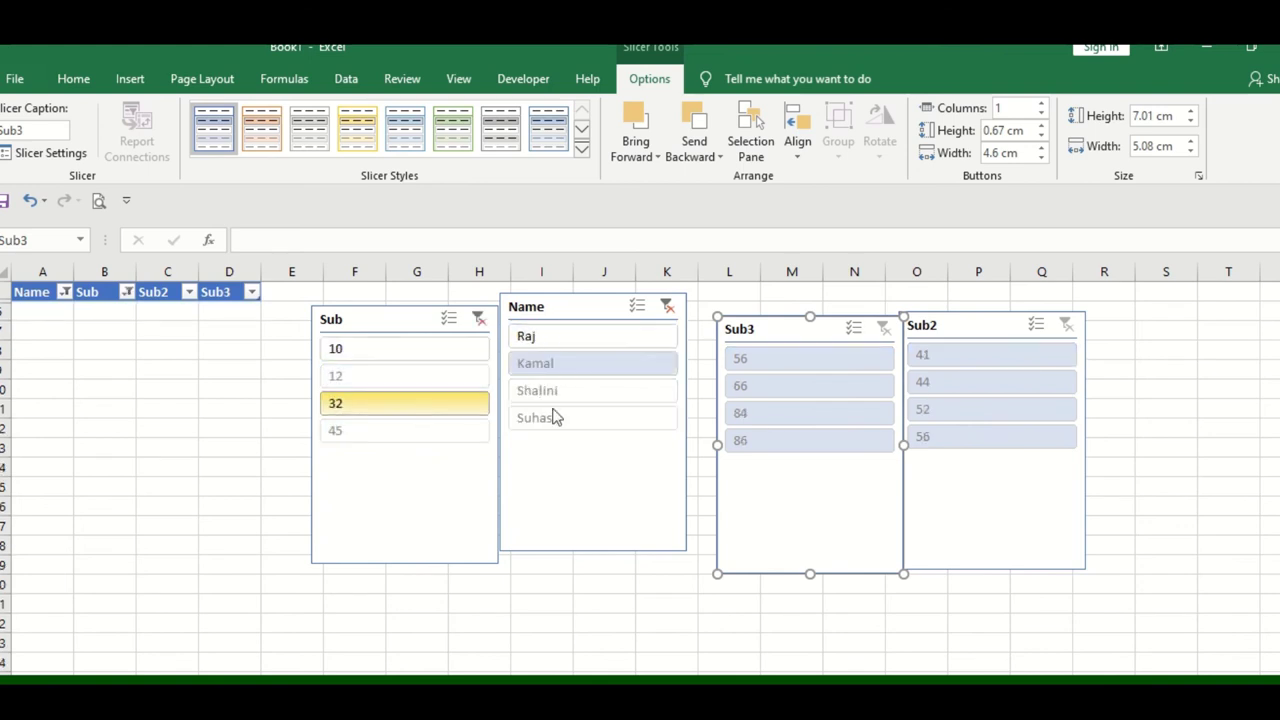
# Clear the Name filter, pick Kamal and Shalini, toggle multi-select on and off, then pick Raj
pyautogui.click(666, 305)
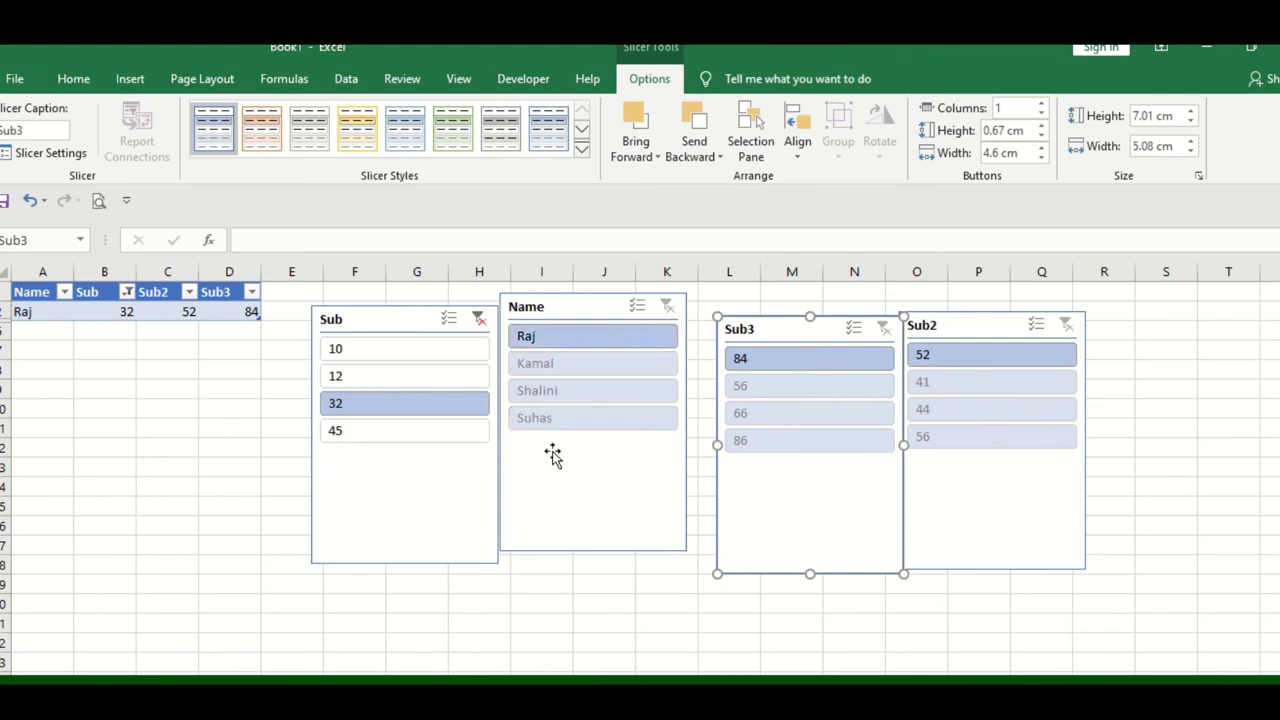
pyautogui.click(562, 366)
pyautogui.click(566, 391)
pyautogui.click(637, 305)
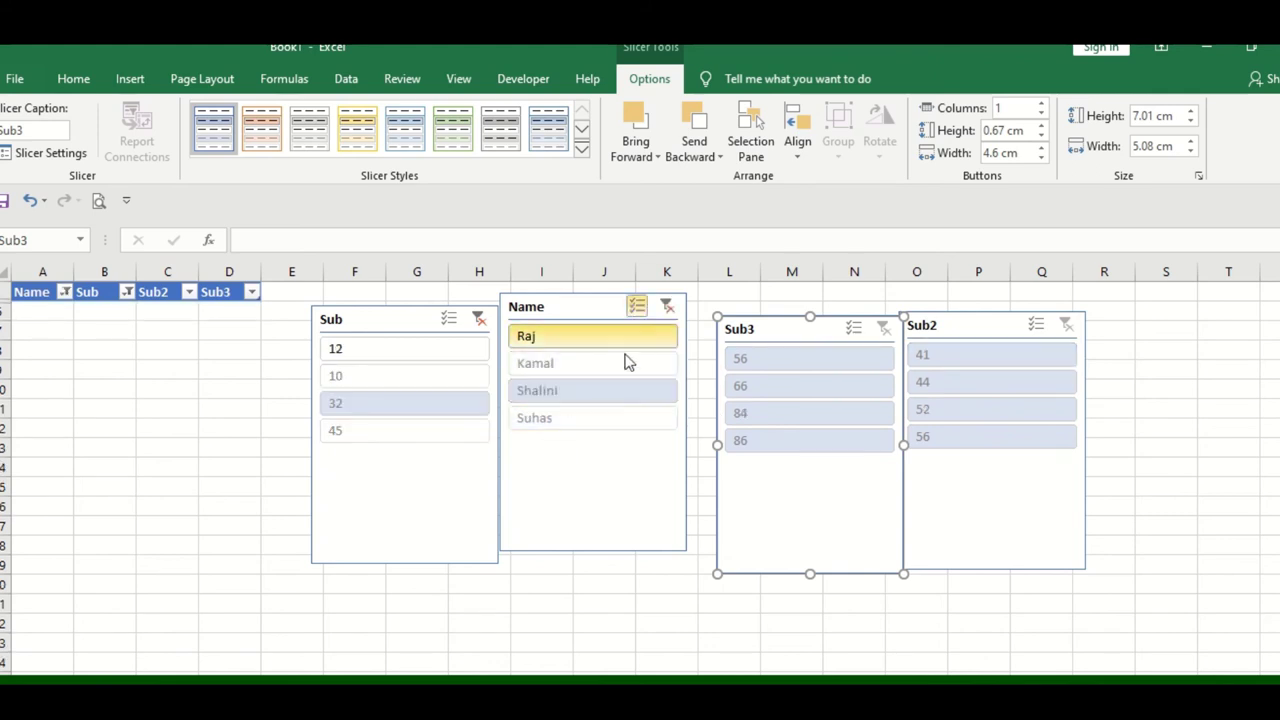
pyautogui.click(637, 306)
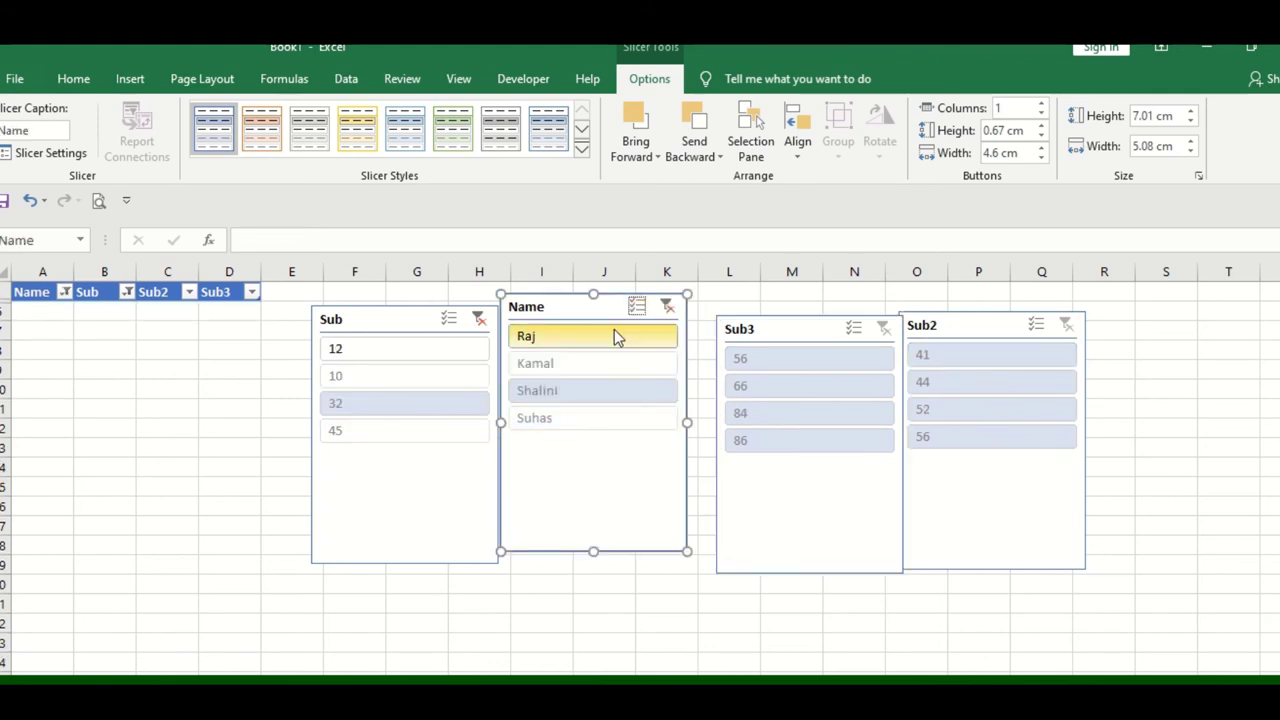
pyautogui.click(614, 336)
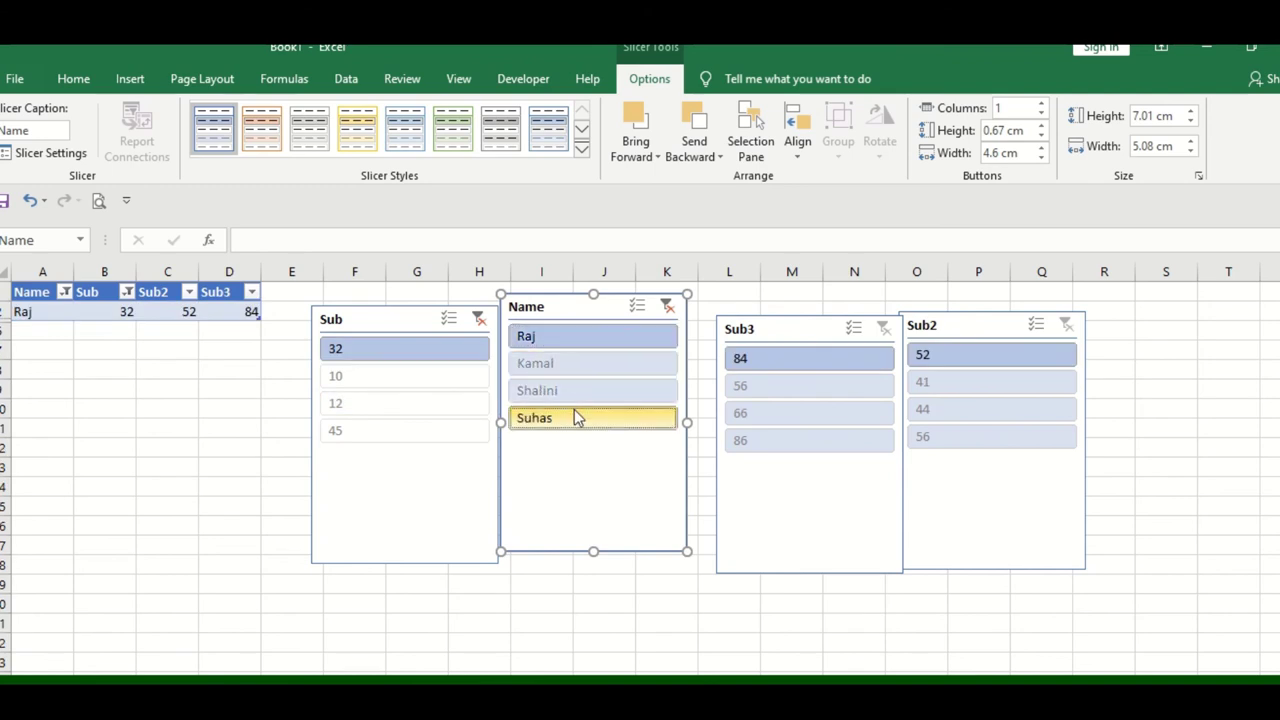
# Filter by Sub marks 12, 10, 32, 45 and 12, then Sub3 84 and finally 56
pyautogui.click(371, 375)
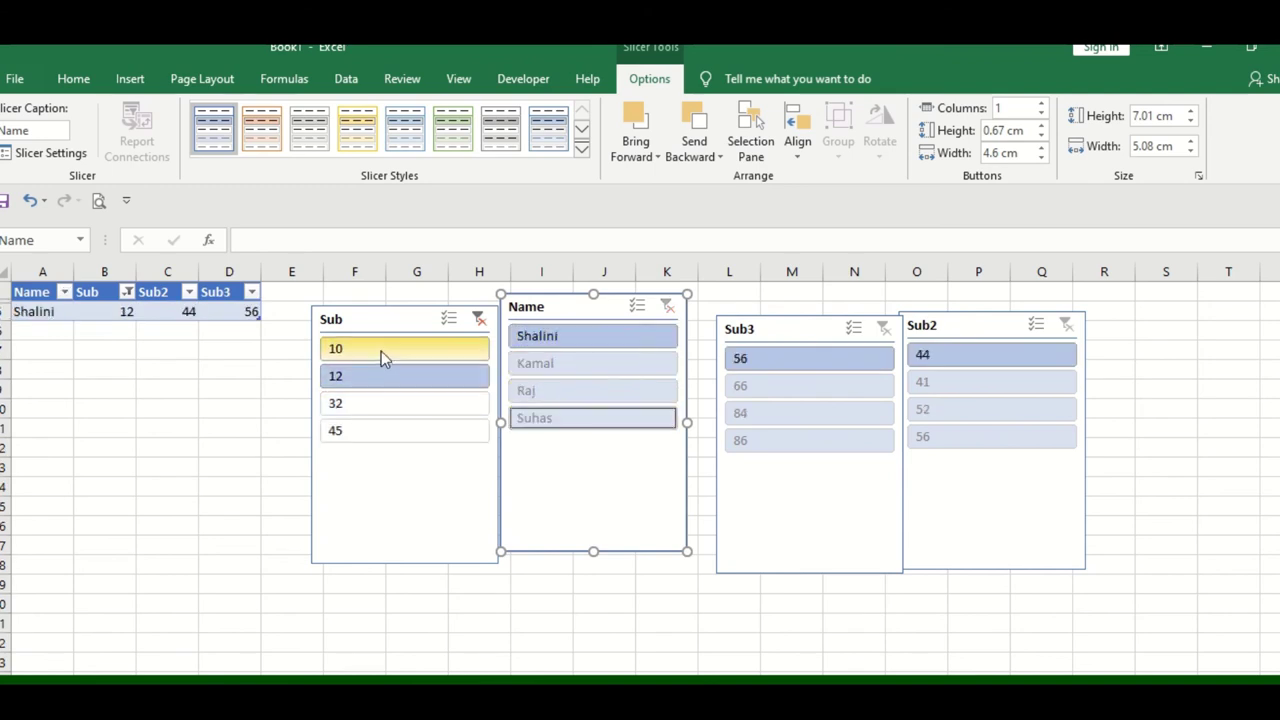
pyautogui.click(381, 351)
pyautogui.click(381, 405)
pyautogui.click(380, 430)
pyautogui.click(420, 373)
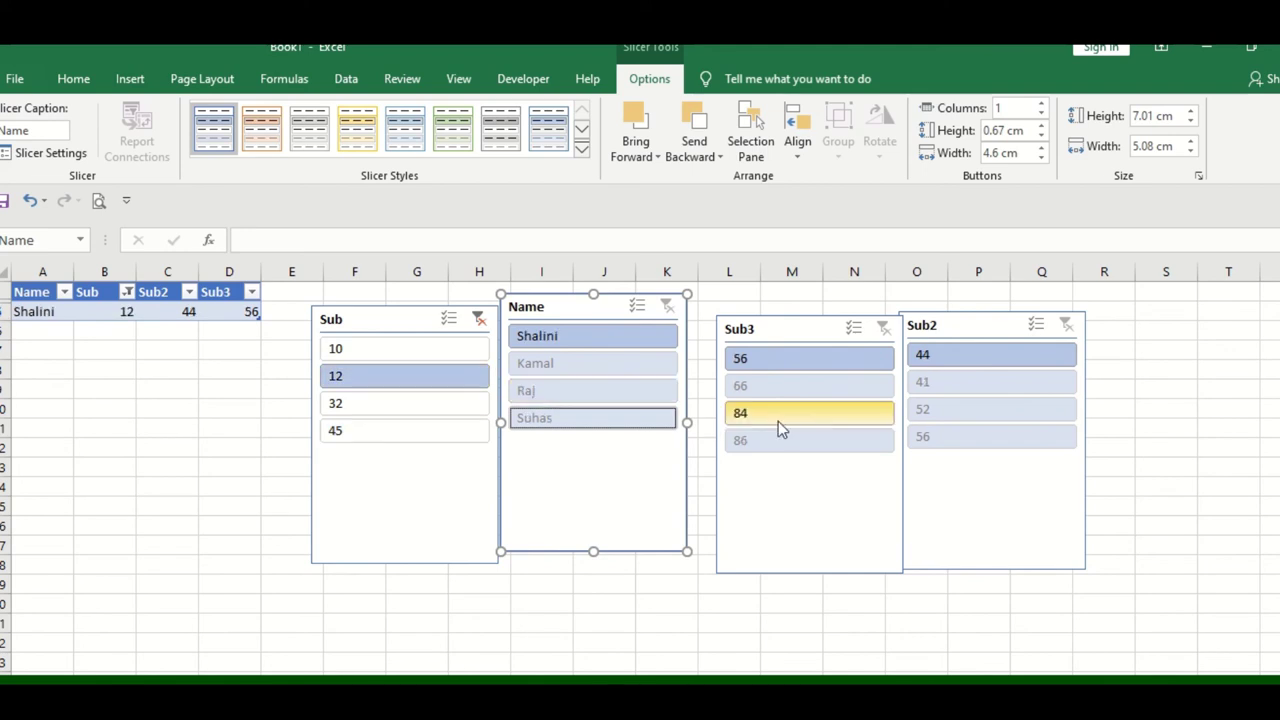
pyautogui.click(778, 415)
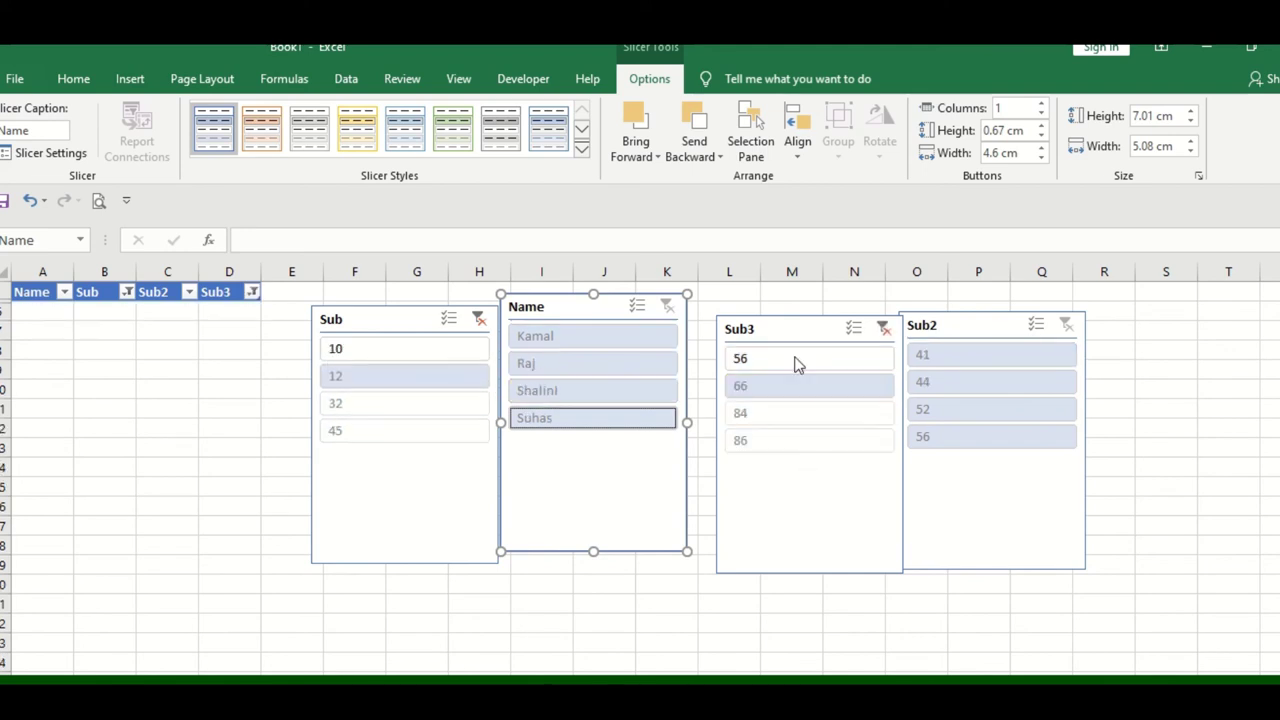
pyautogui.click(797, 360)
pyautogui.click(1105, 398)
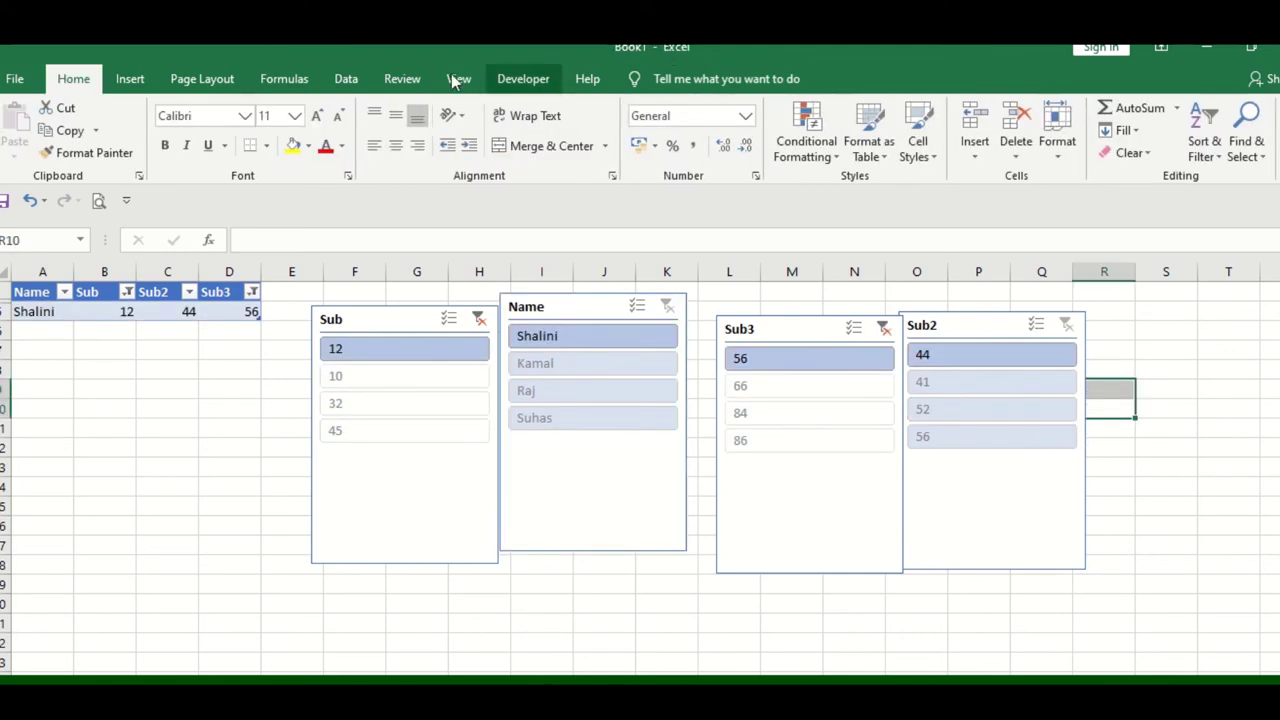
pyautogui.click(138, 84)
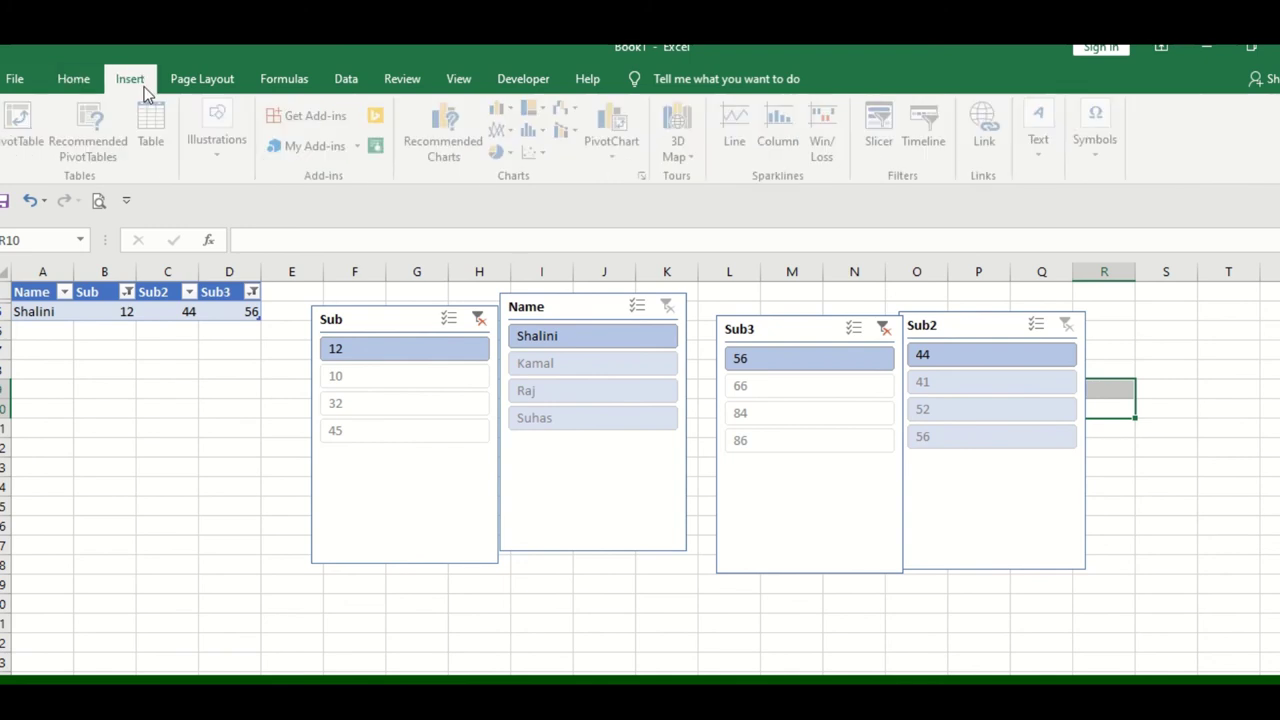
pyautogui.click(928, 128)
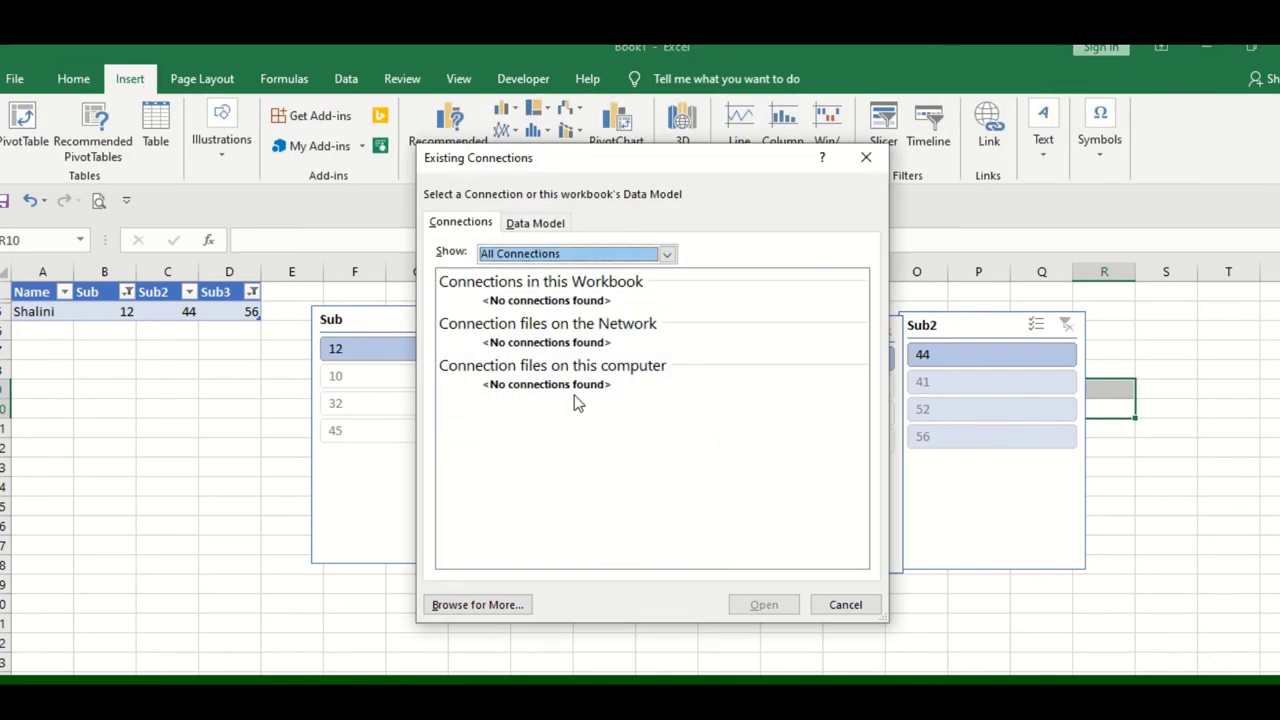
pyautogui.click(536, 224)
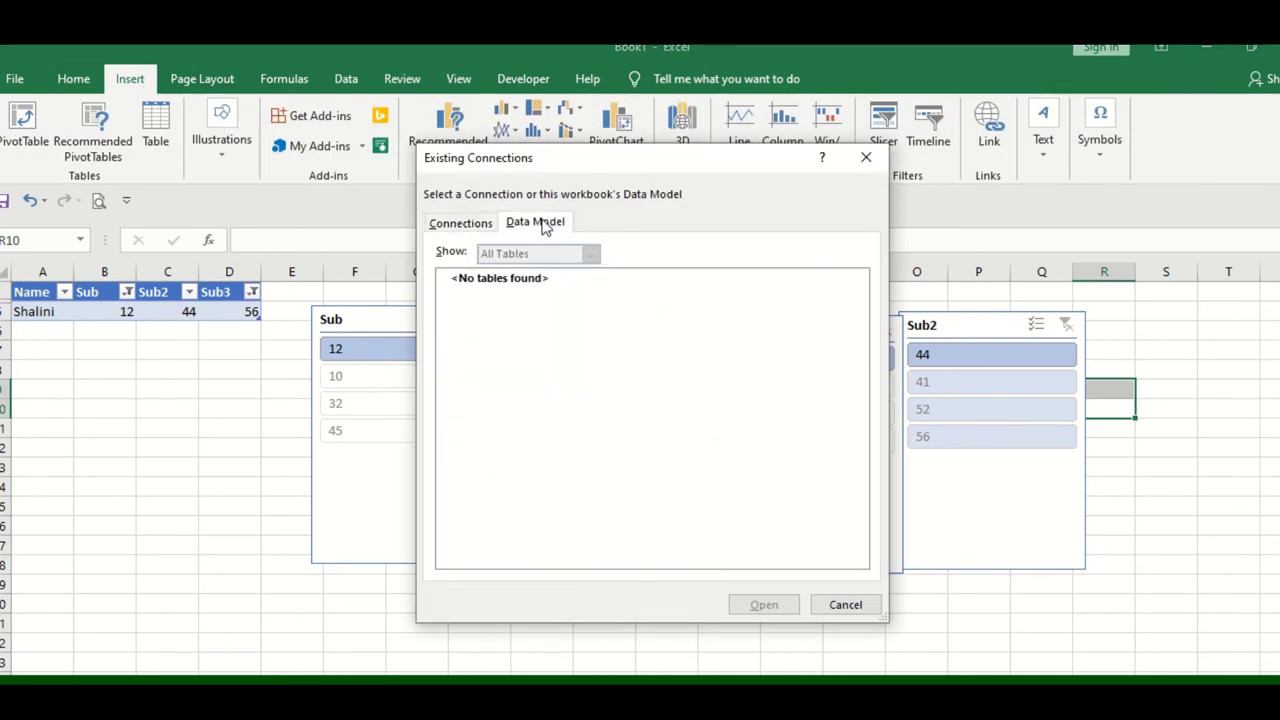
pyautogui.click(845, 604)
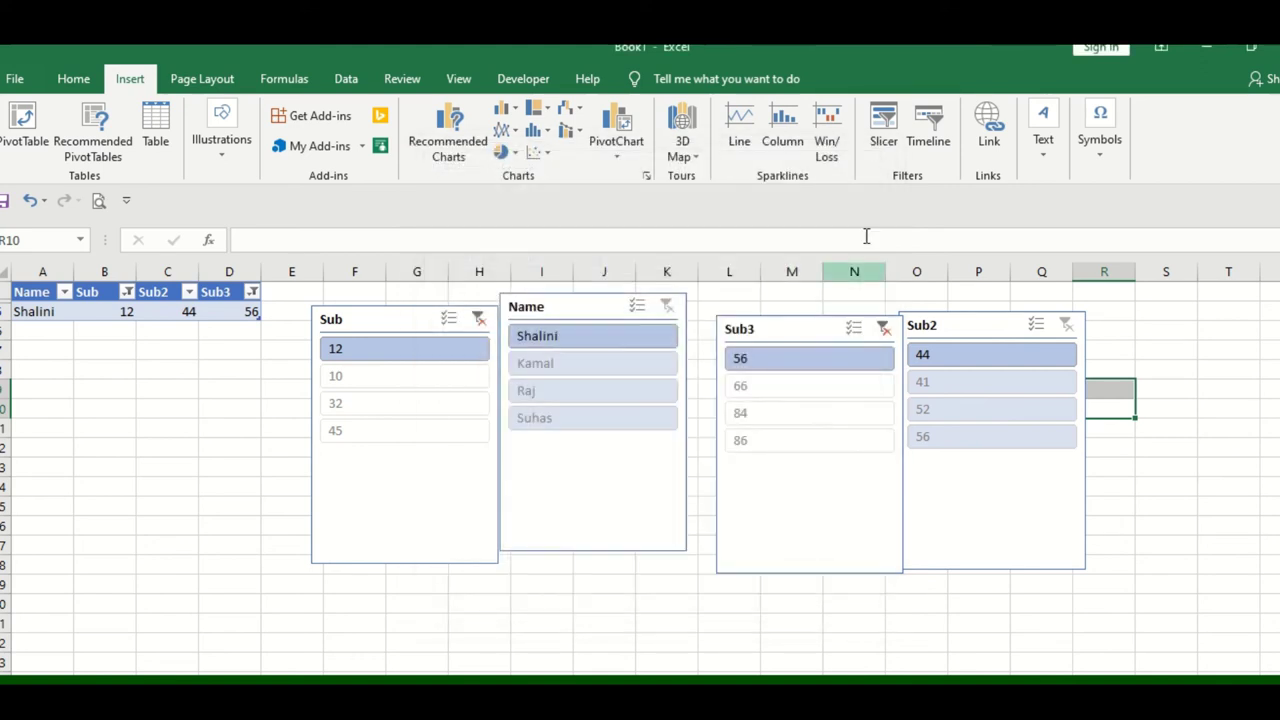
# Link cell R10 to the recently used e-mail address with the subject Hi
pyautogui.click(988, 130)
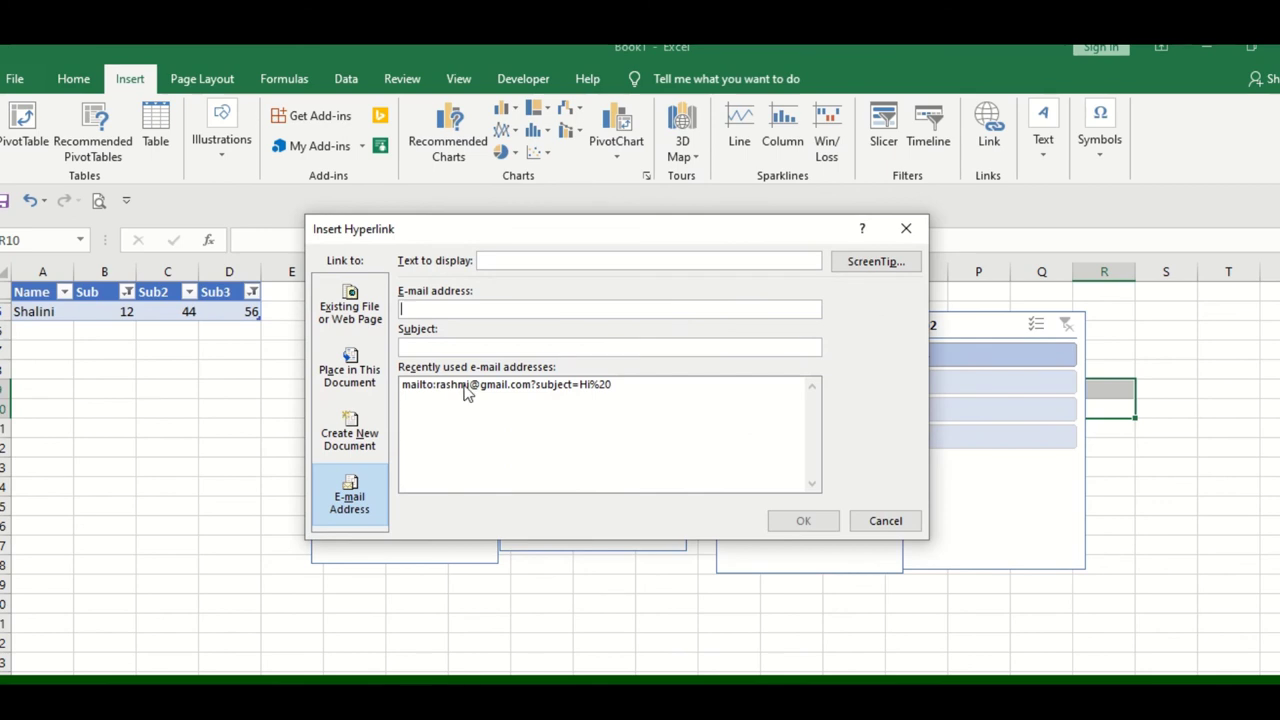
pyautogui.click(478, 388)
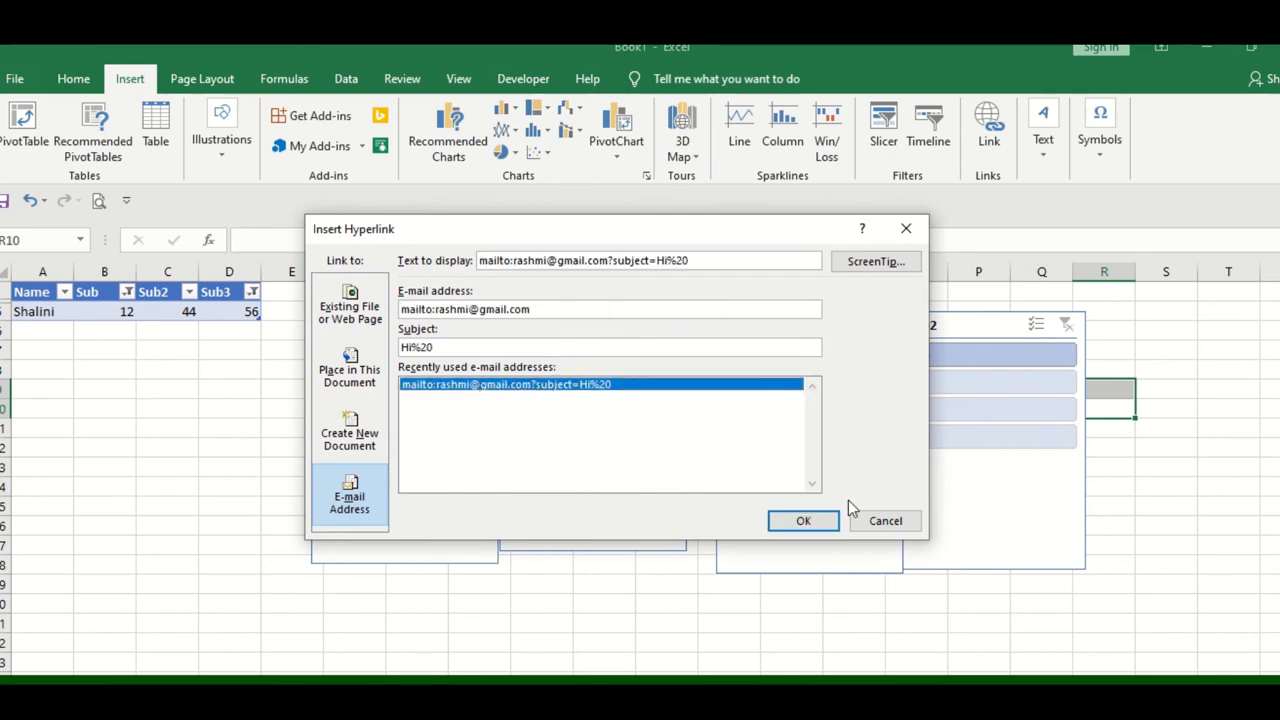
pyautogui.click(803, 521)
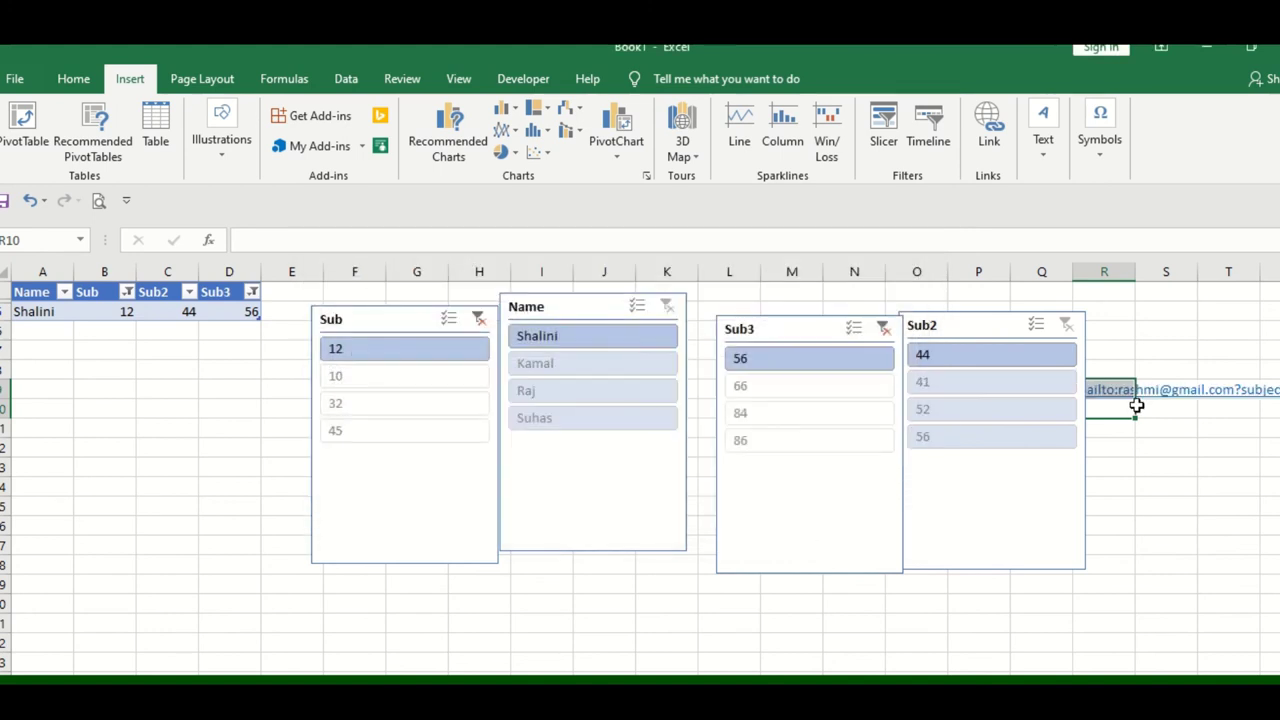
# Draw a text box over B15:D19 containing the text 'sadfasfasdf'
pyautogui.click(1043, 140)
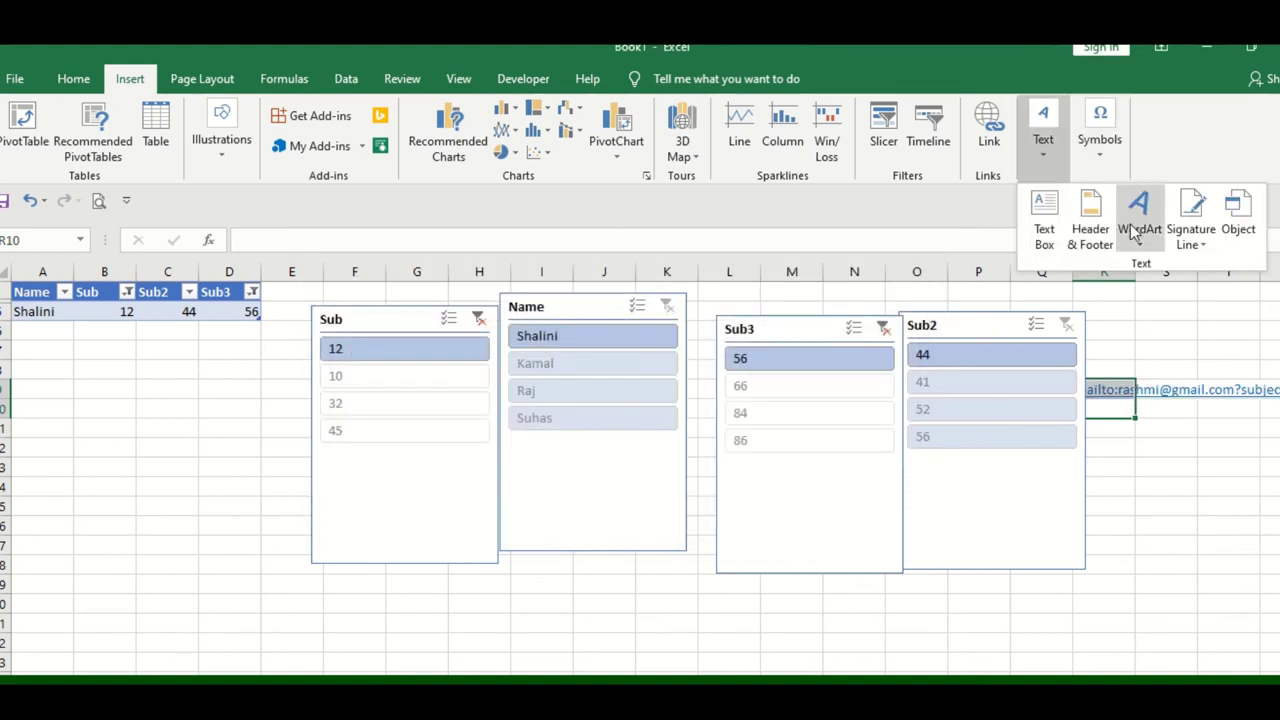
pyautogui.click(1045, 228)
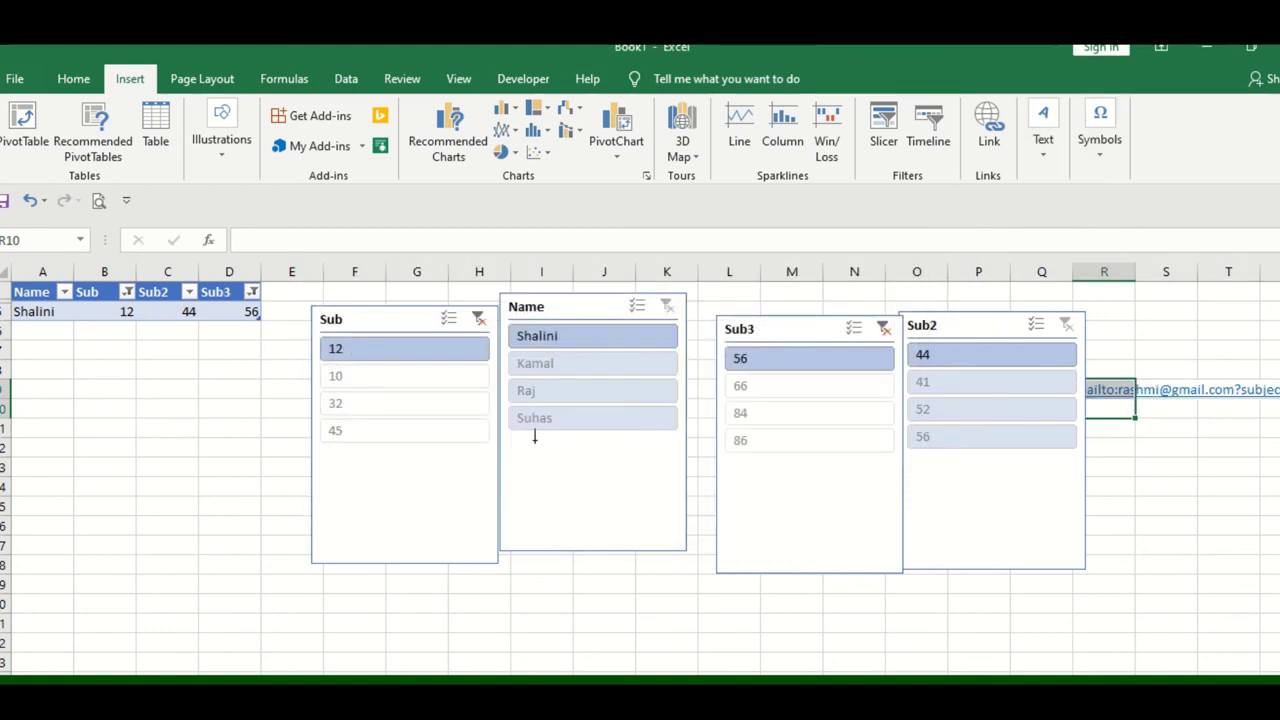
pyautogui.moveTo(84, 508); pyautogui.dragTo(262, 598)
pyautogui.write('sadfasf')
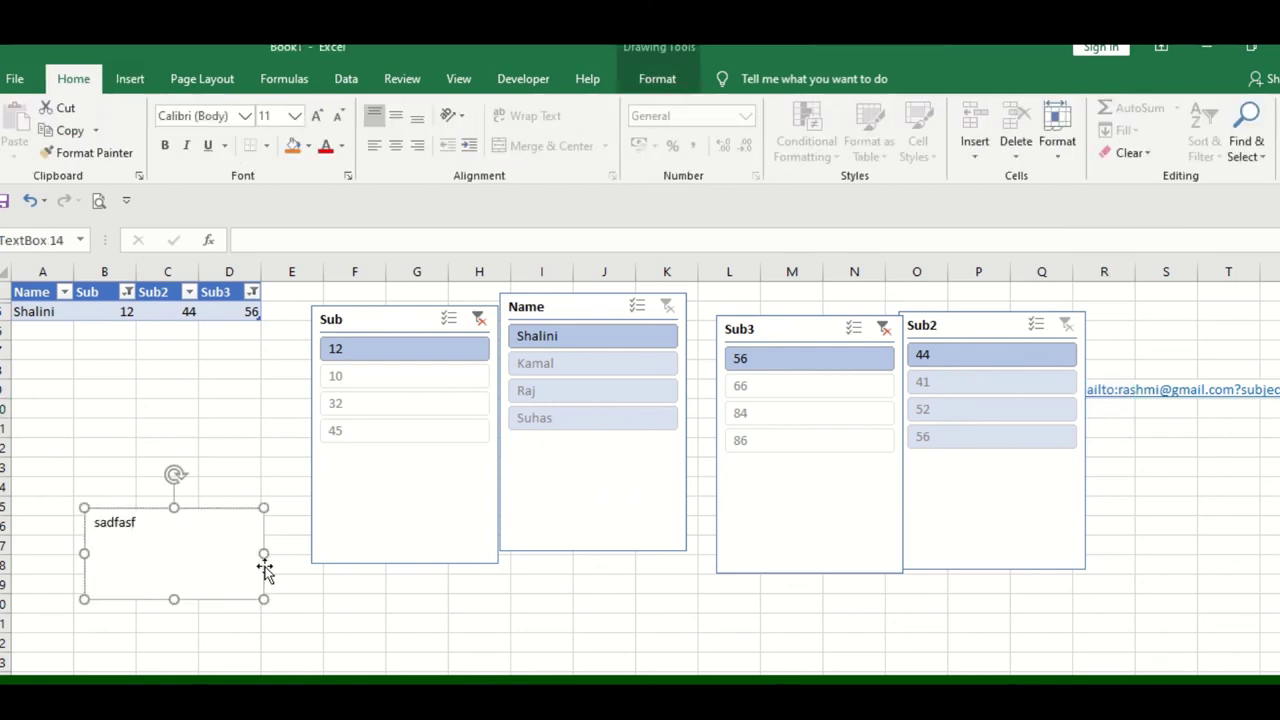
pyautogui.write('asdf')
pyautogui.click(232, 397)
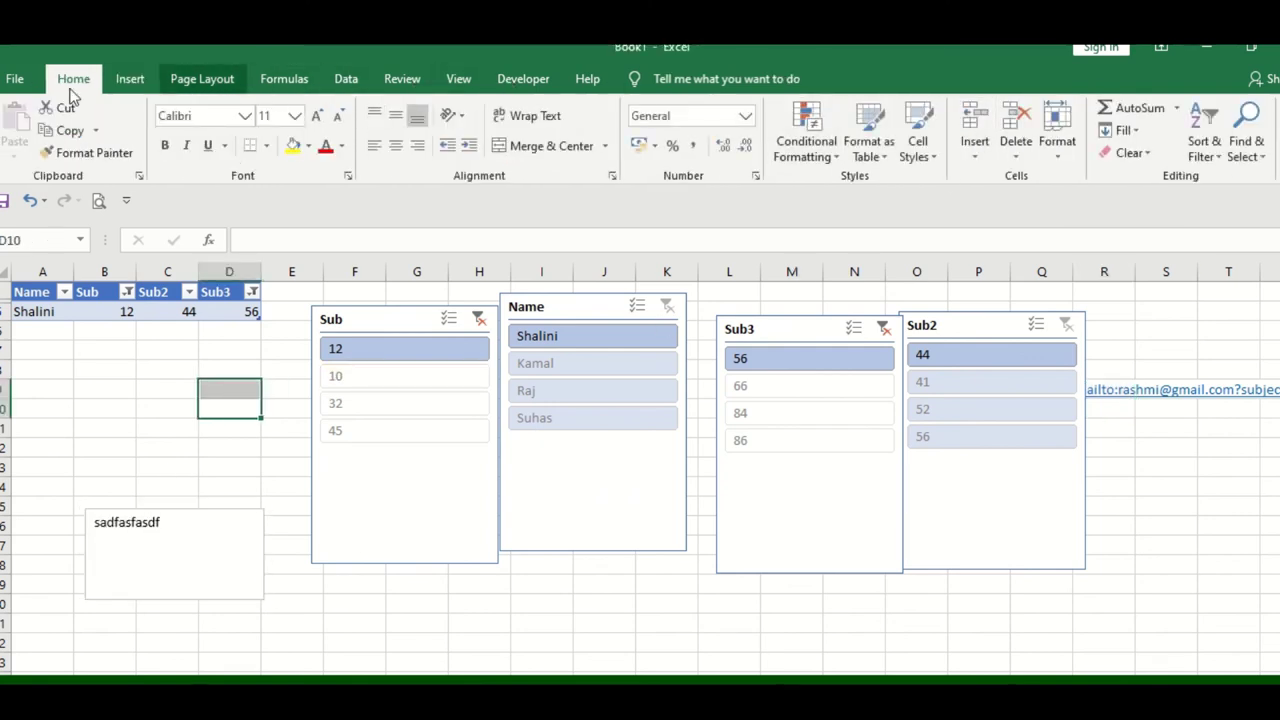
pyautogui.click(130, 78)
# Add a centre page header reading 'this is my header'
pyautogui.click(1043, 140)
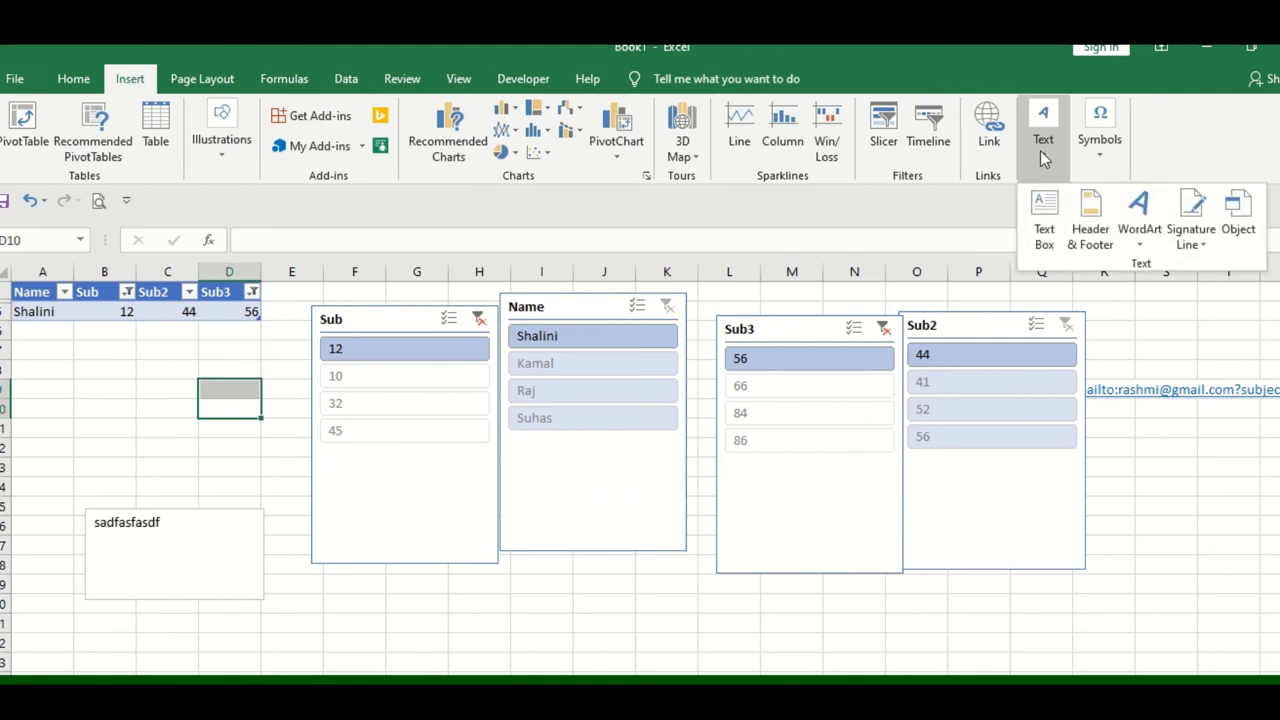
pyautogui.click(1090, 228)
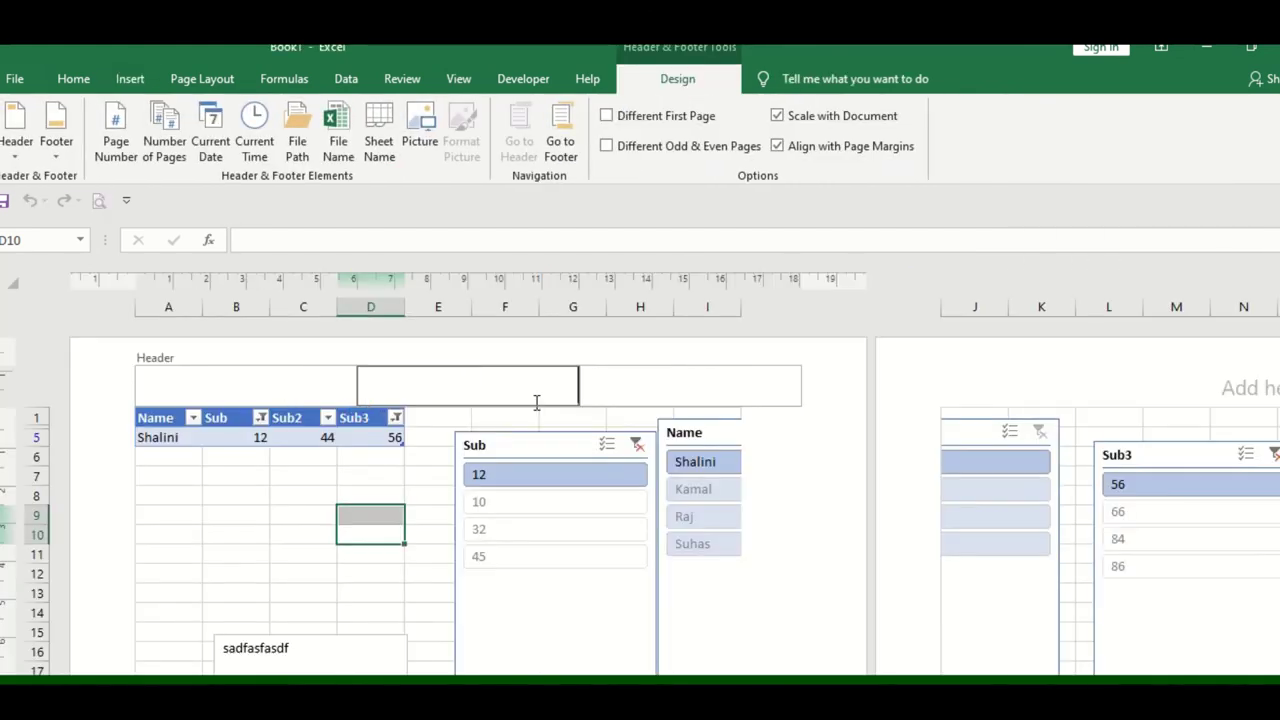
pyautogui.write('this is my h')
pyautogui.write('eader')
# Enter 'this is my footer' in the centre footer section
pyautogui.scroll(-4, 757, 612)
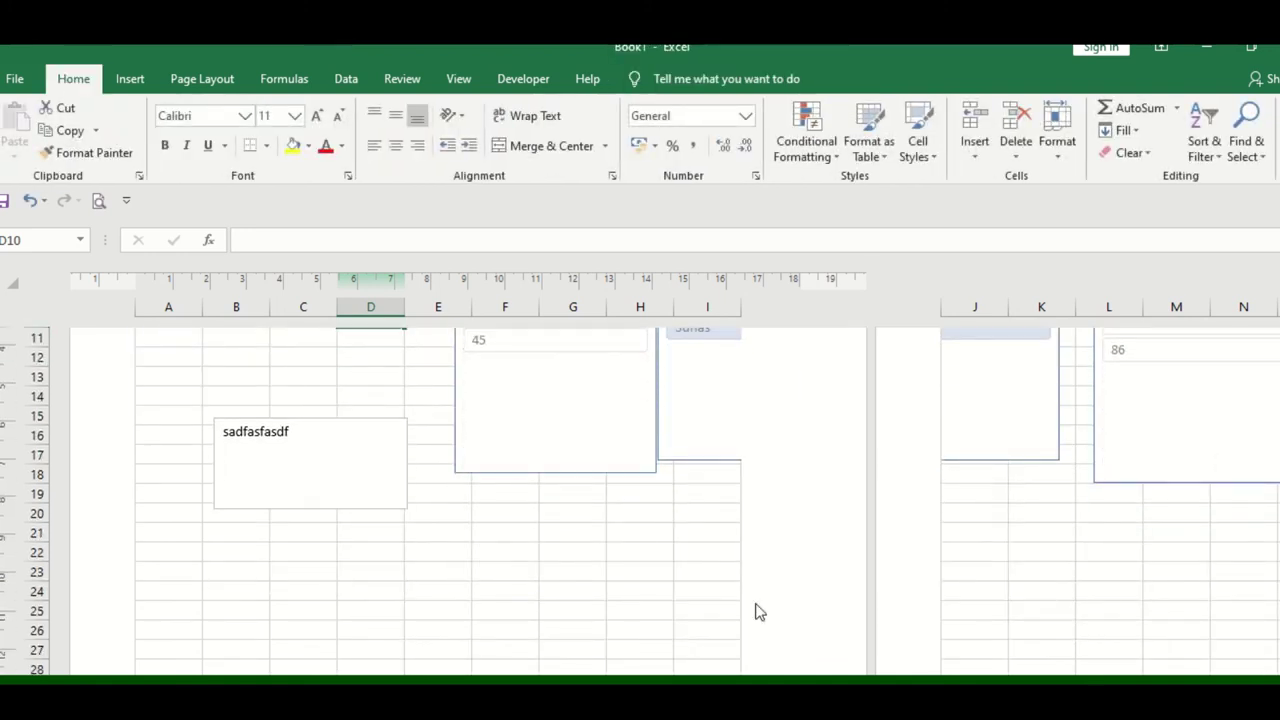
pyautogui.scroll(-6, 429, 580)
pyautogui.scroll(-5, 440, 586)
pyautogui.scroll(-4, 437, 466)
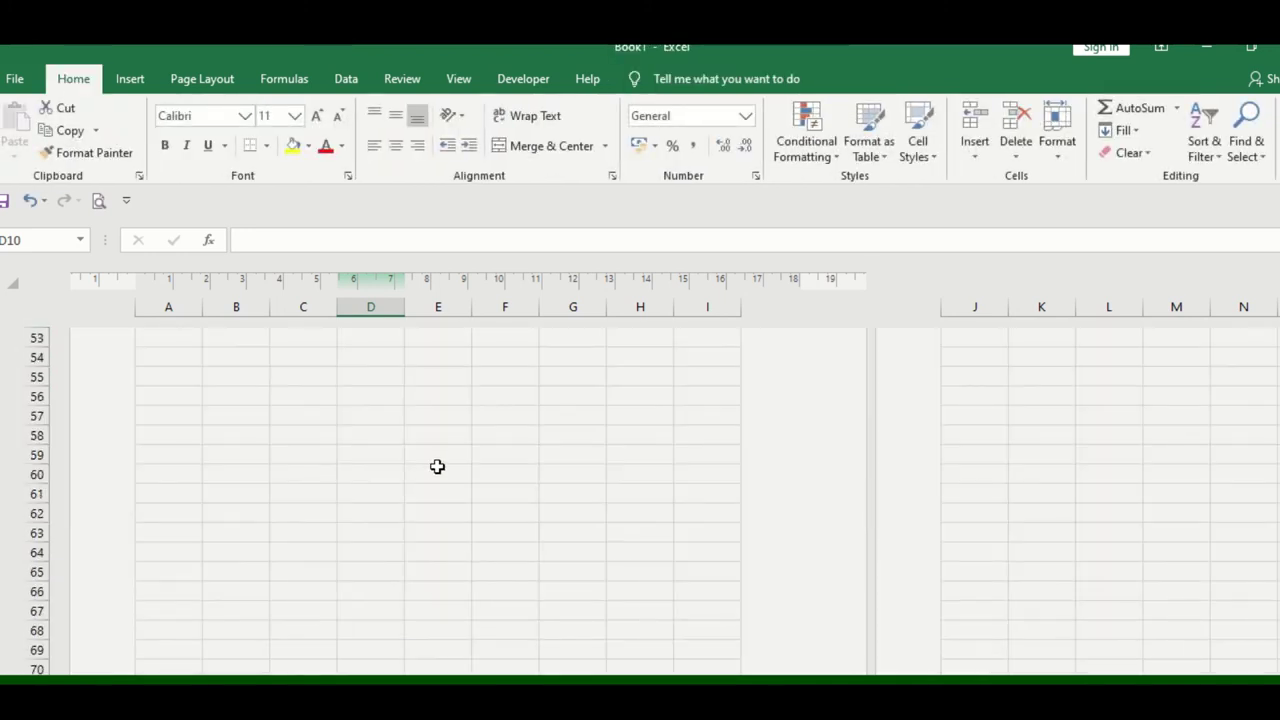
pyautogui.scroll(3, 437, 466)
pyautogui.click(453, 488)
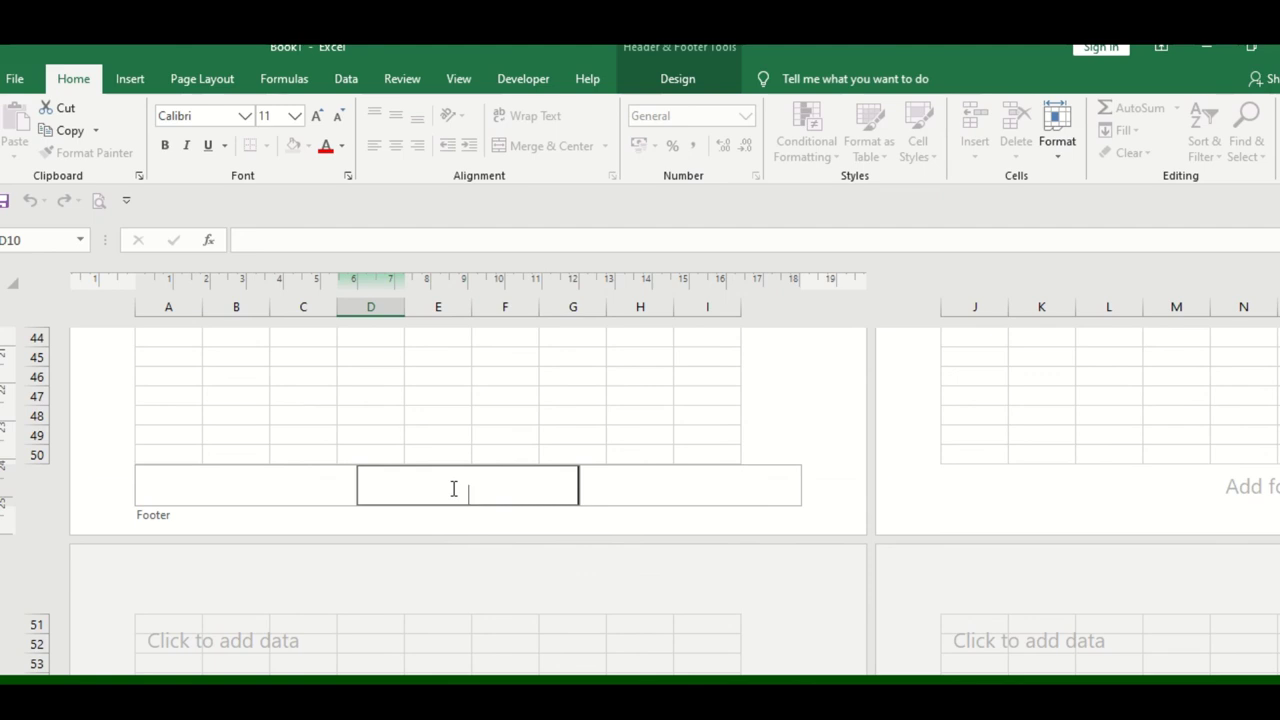
pyautogui.write('this ismy ')
pyautogui.write('footer')
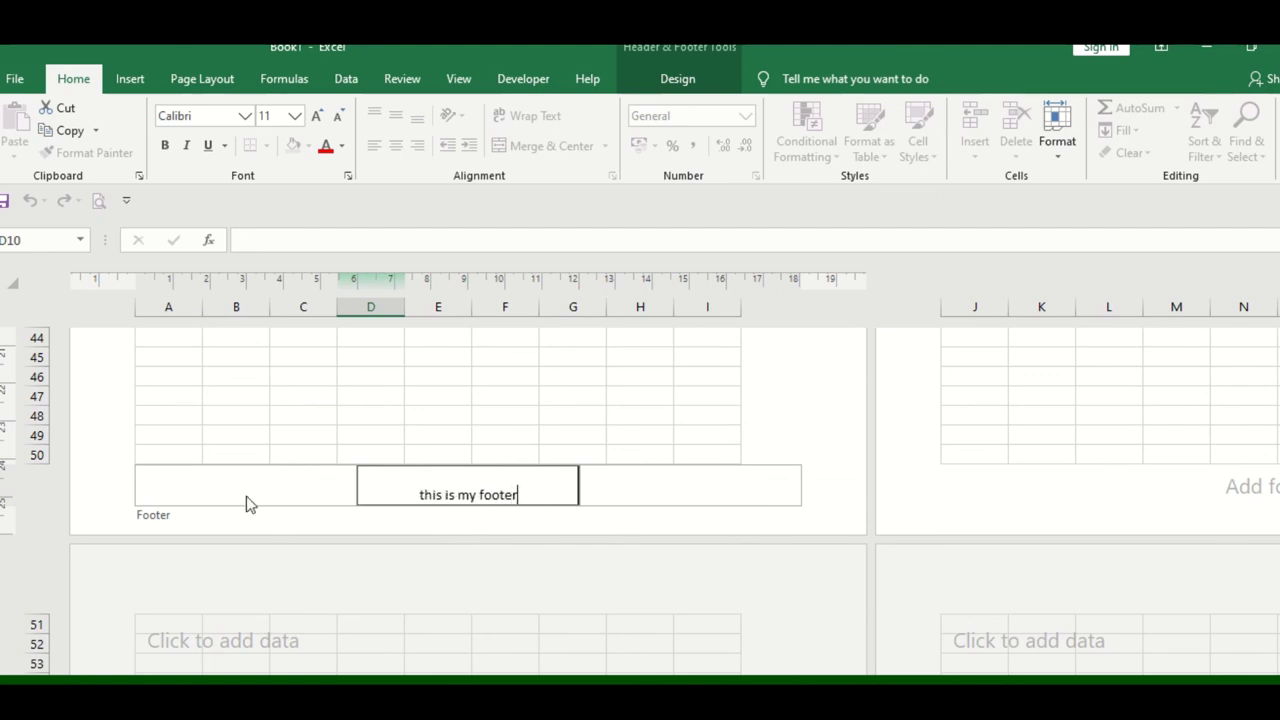
# Set the left footer to PAGE 1 and the right footer to PTO
pyautogui.click(244, 485)
pyautogui.write('PAGE 1')
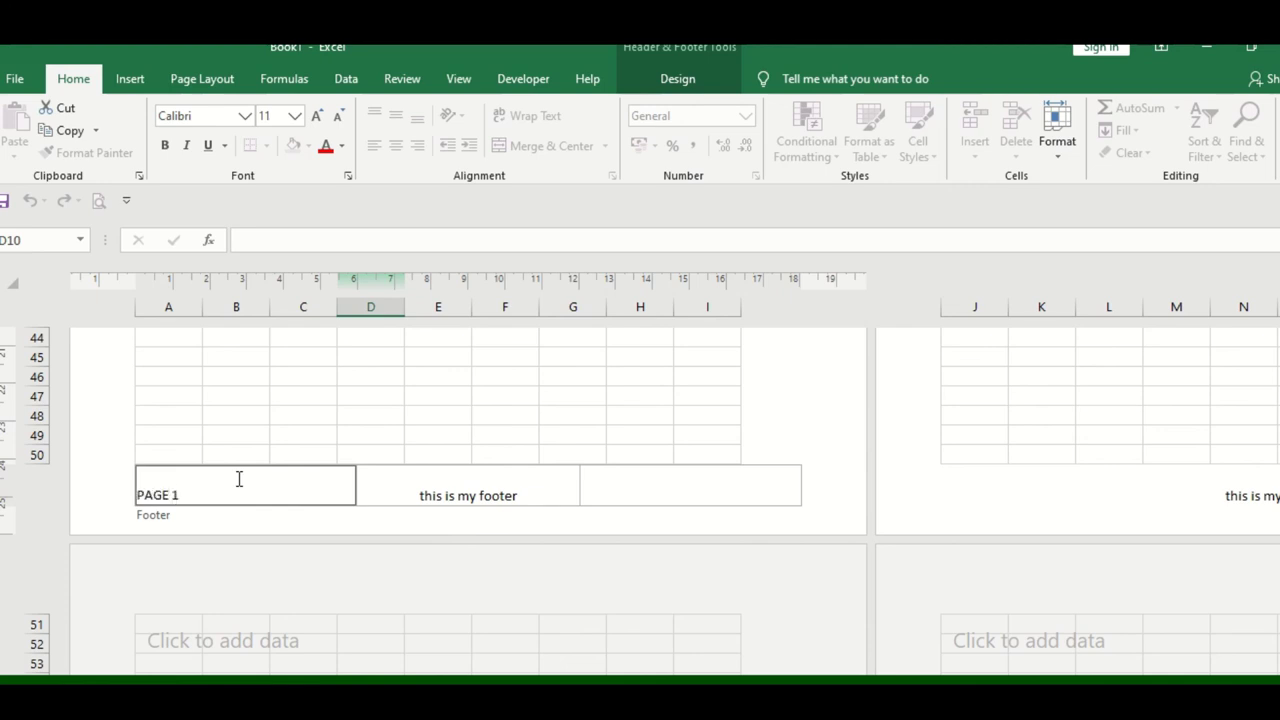
pyautogui.click(600, 494)
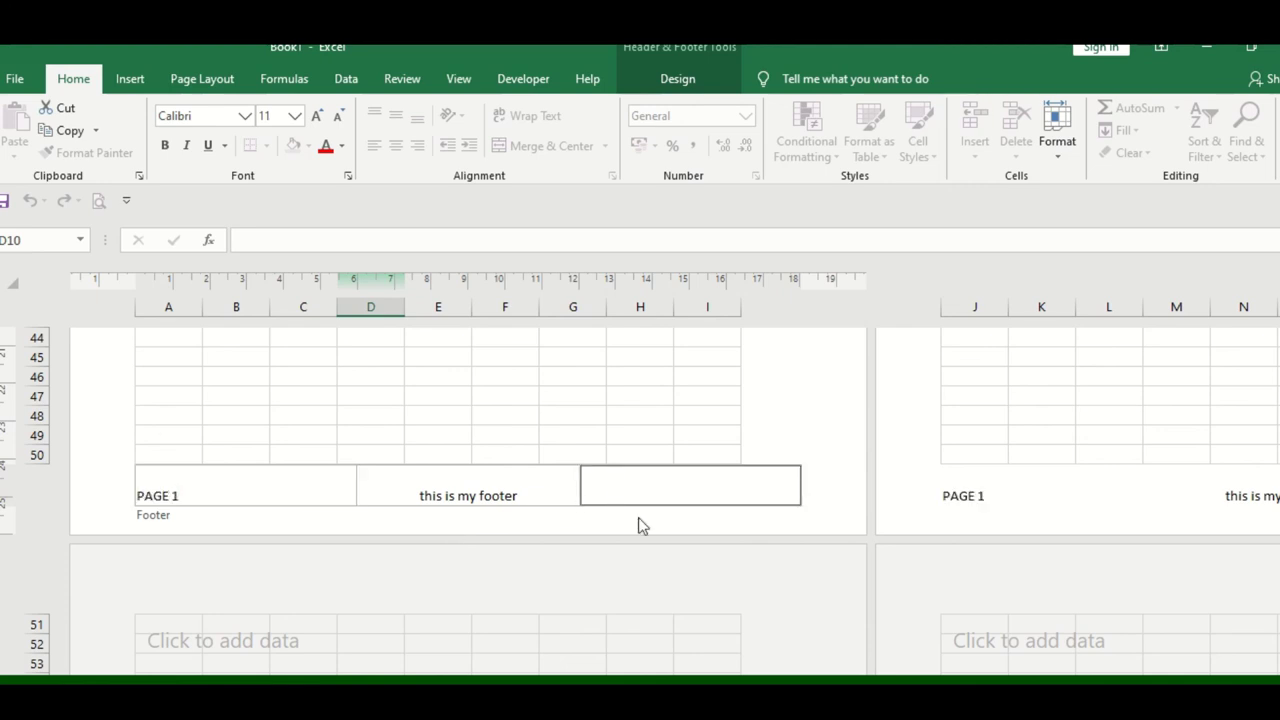
pyautogui.write('t')
pyautogui.press('BackSpace')
pyautogui.write('P')
pyautogui.write('TO')
pyautogui.click(637, 529)
pyautogui.scroll(1, 637, 530)
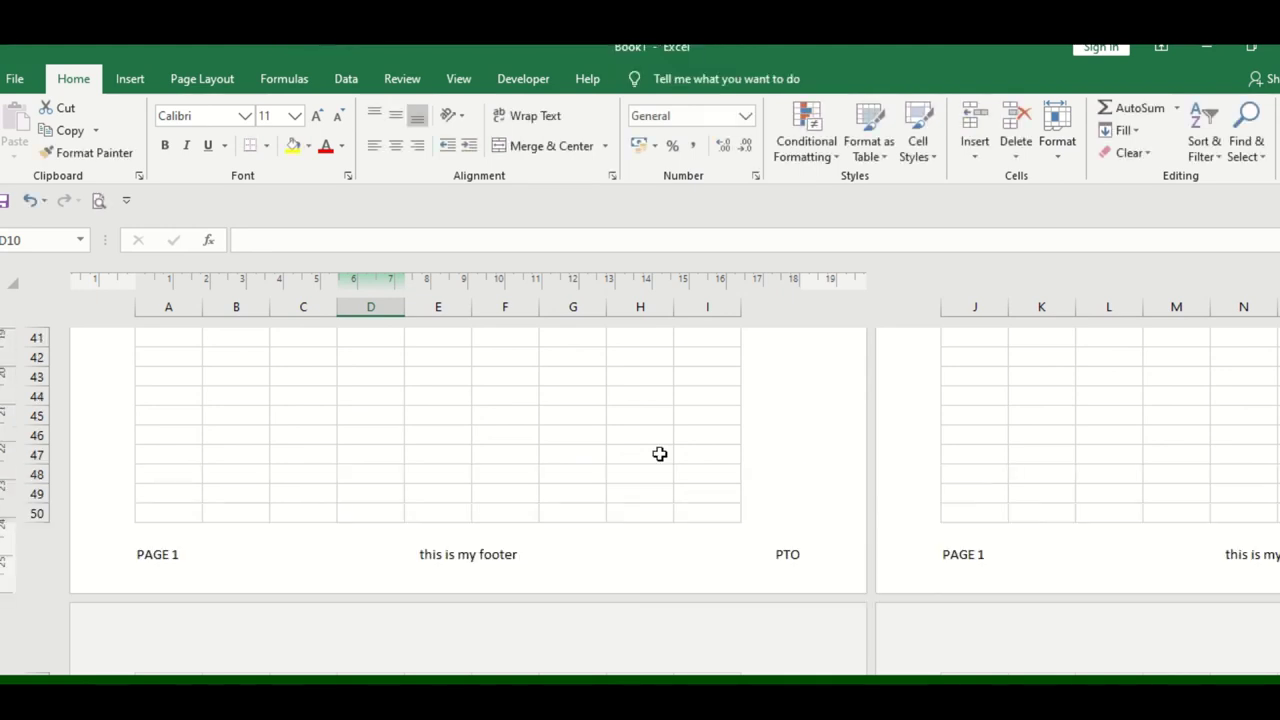
pyautogui.scroll(4, 660, 454)
pyautogui.scroll(10, 640, 463)
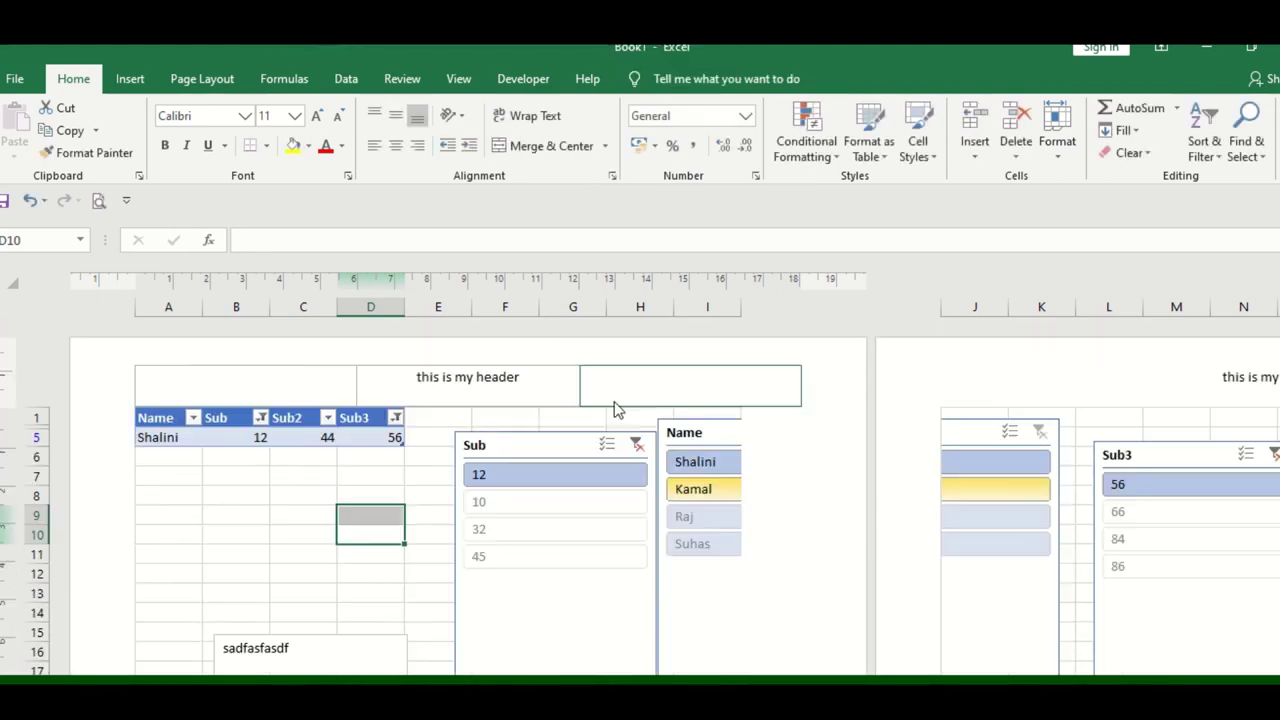
# Finish editing the header and return the sheet to Normal view
pyautogui.click(531, 386)
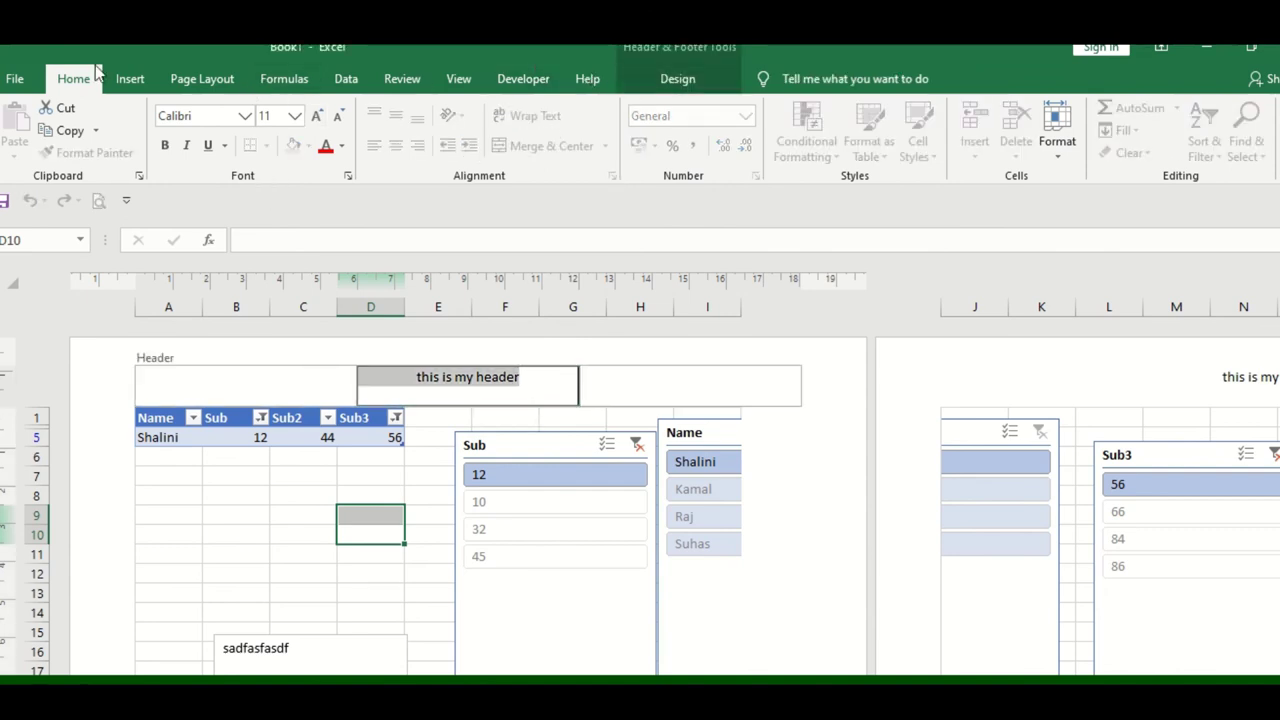
pyautogui.click(178, 84)
pyautogui.click(140, 82)
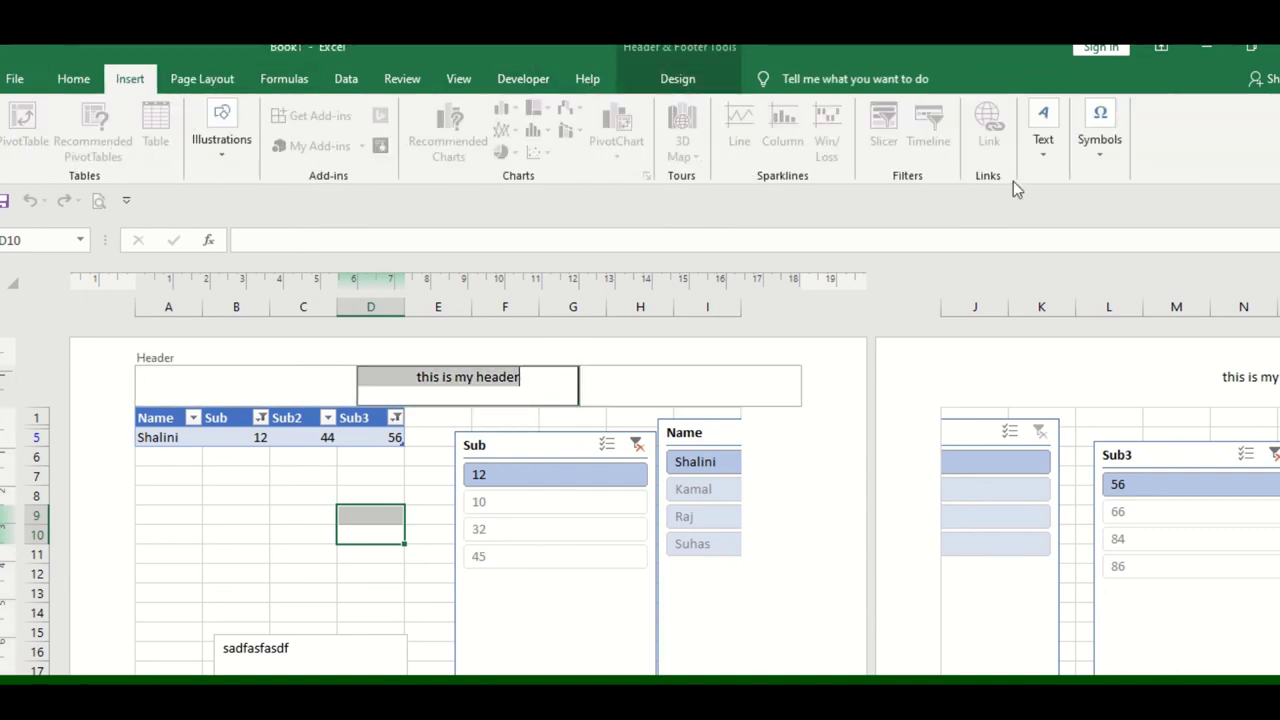
pyautogui.click(1043, 140)
pyautogui.click(866, 342)
pyautogui.click(868, 352)
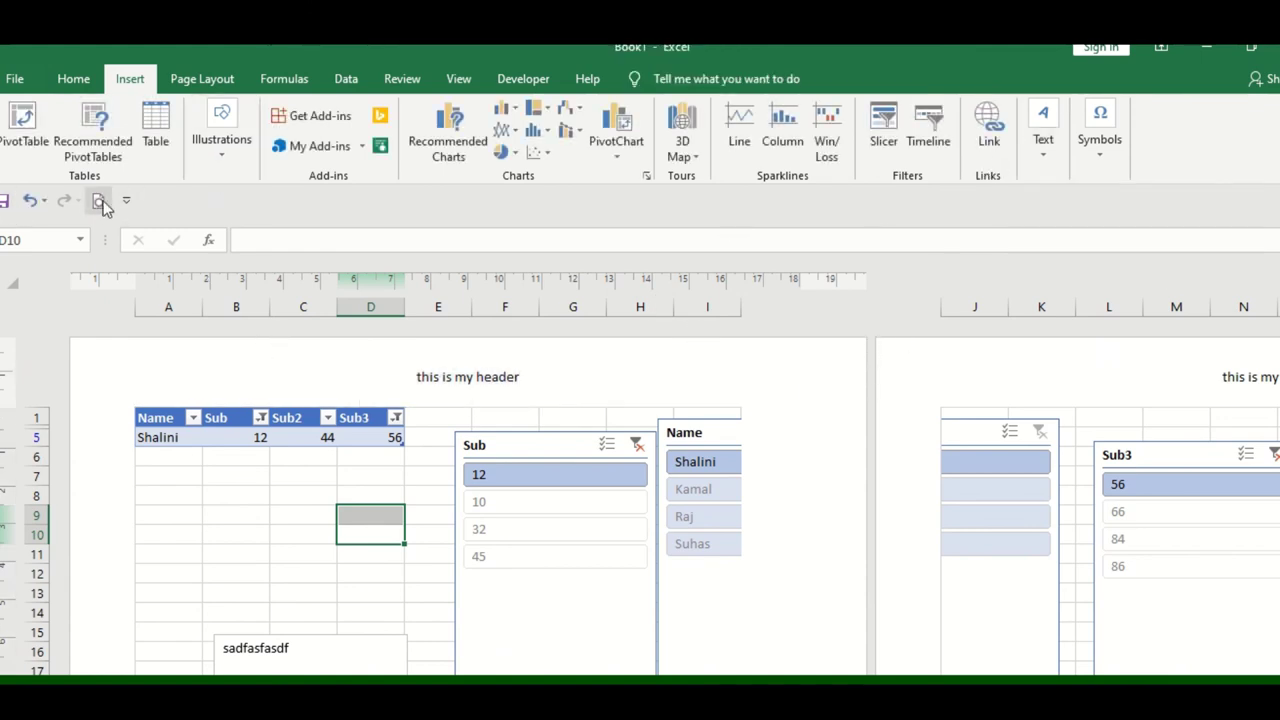
pyautogui.click(342, 80)
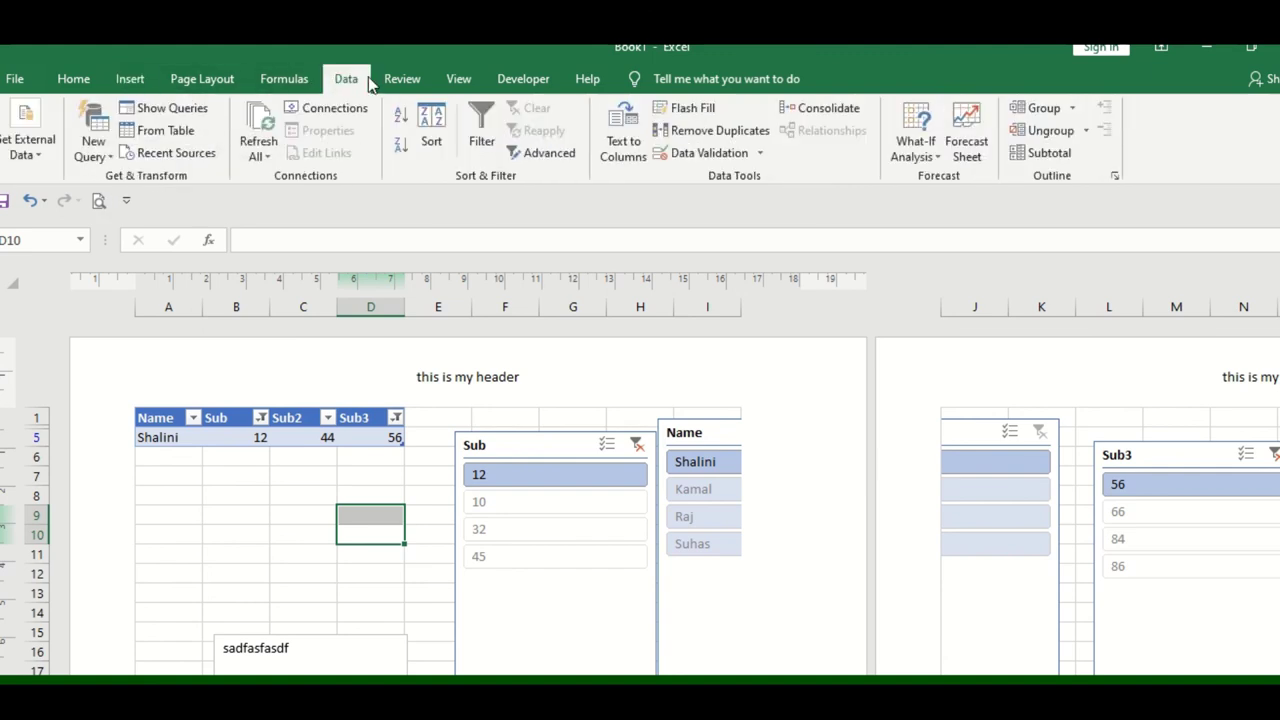
pyautogui.click(458, 79)
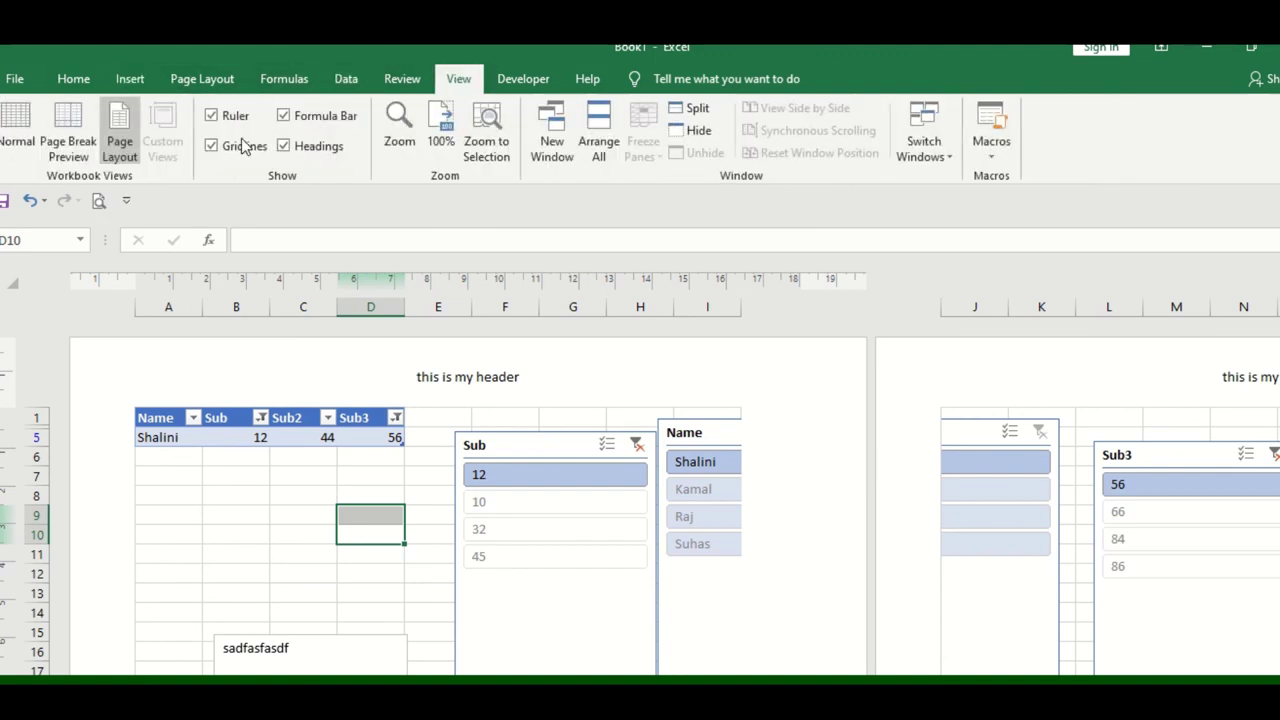
pyautogui.click(17, 130)
# Insert orange outlined WordArt reading 'Subscribe me' on the sheet
pyautogui.click(311, 360)
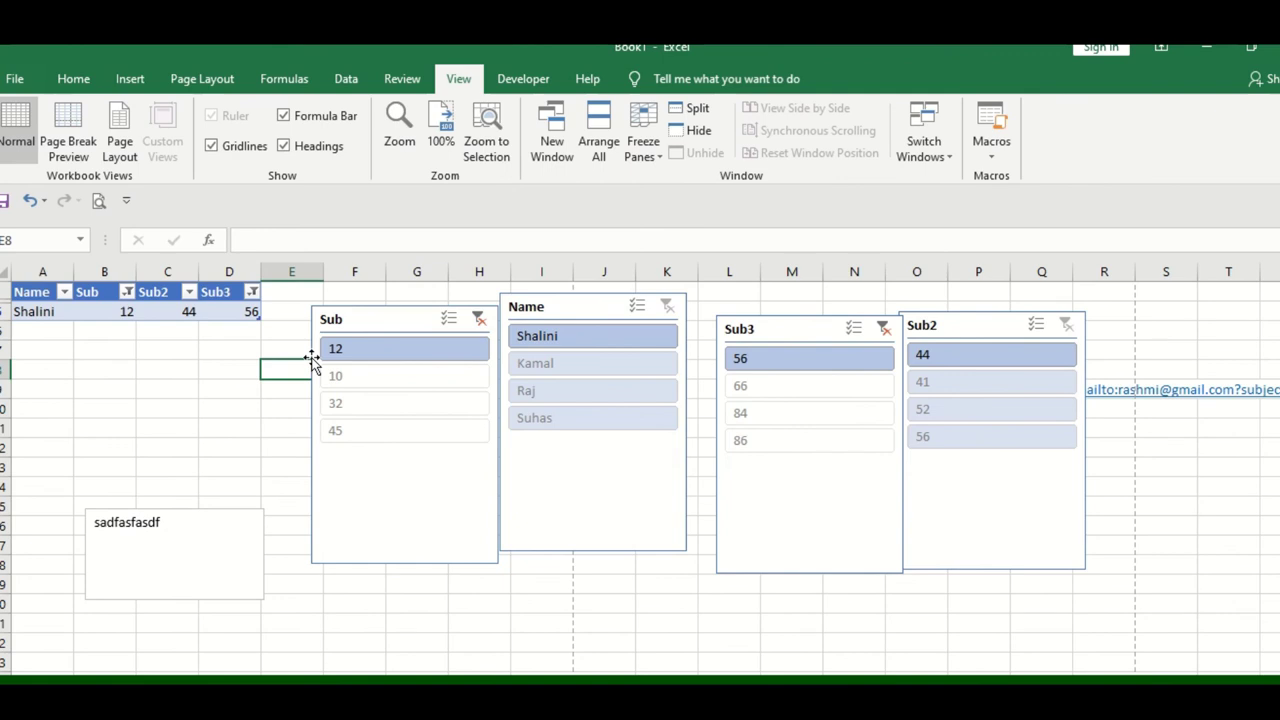
pyautogui.click(73, 79)
pyautogui.click(130, 79)
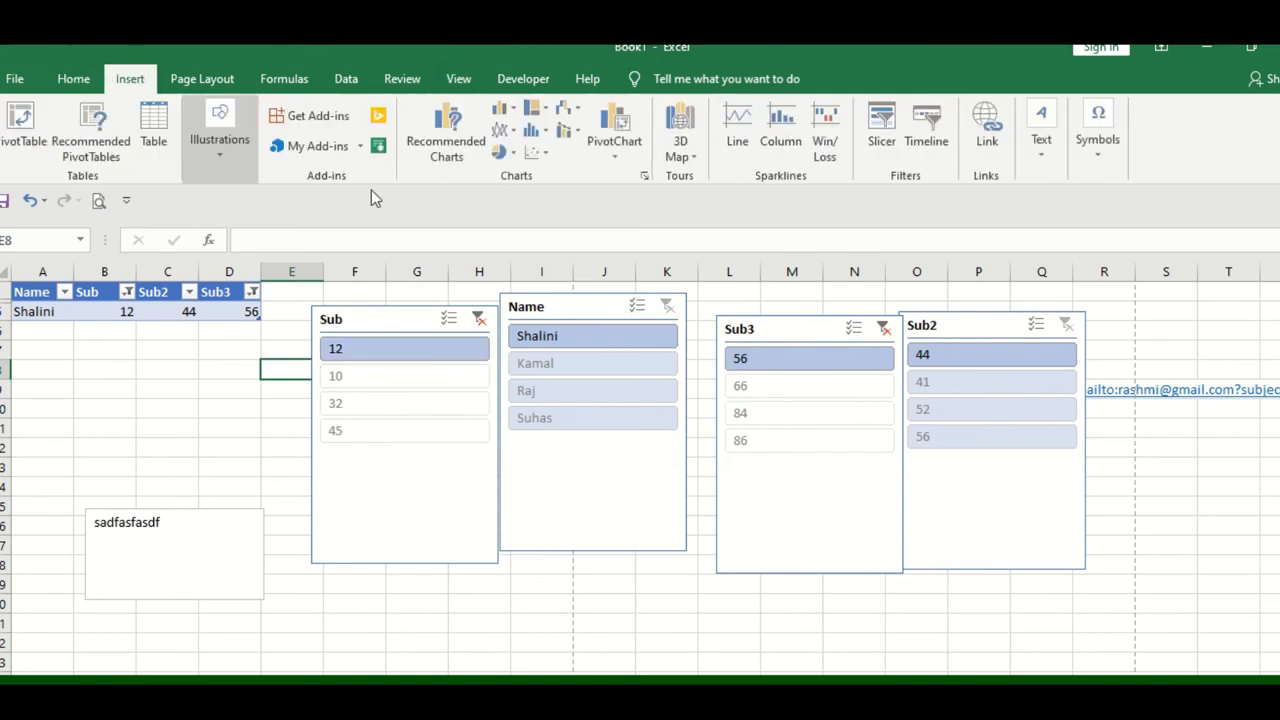
pyautogui.click(1042, 135)
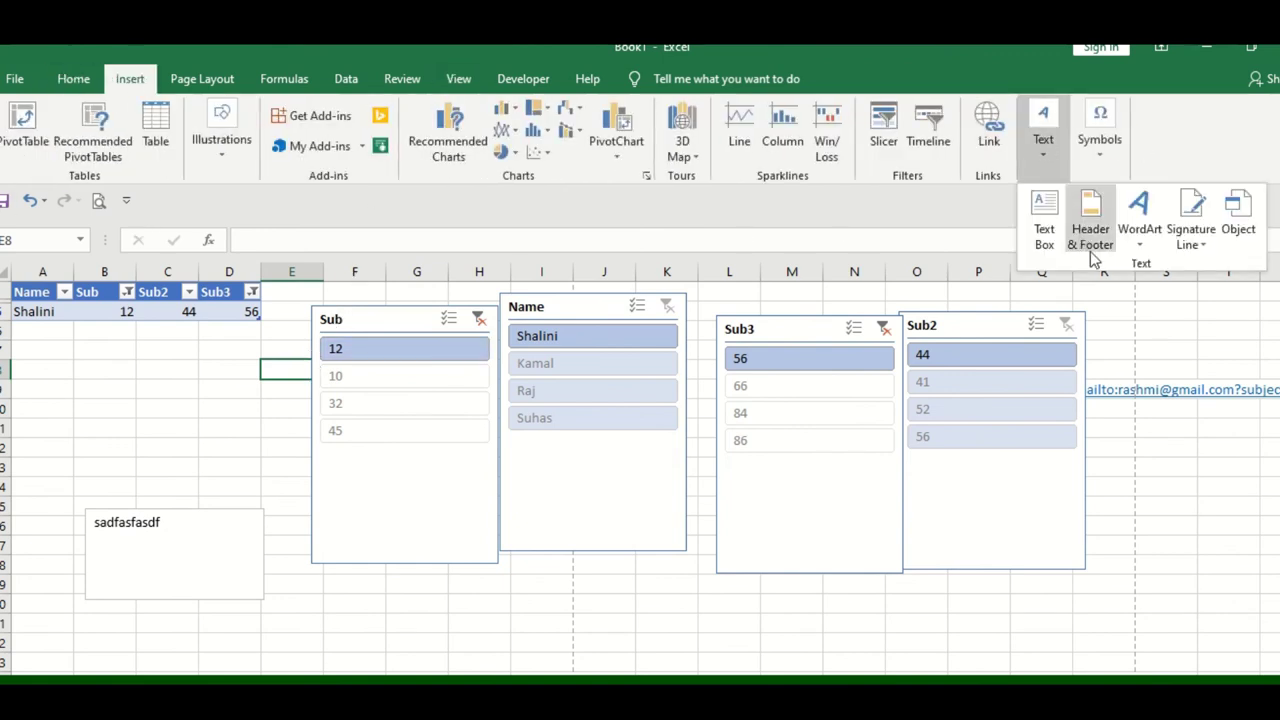
pyautogui.click(1142, 238)
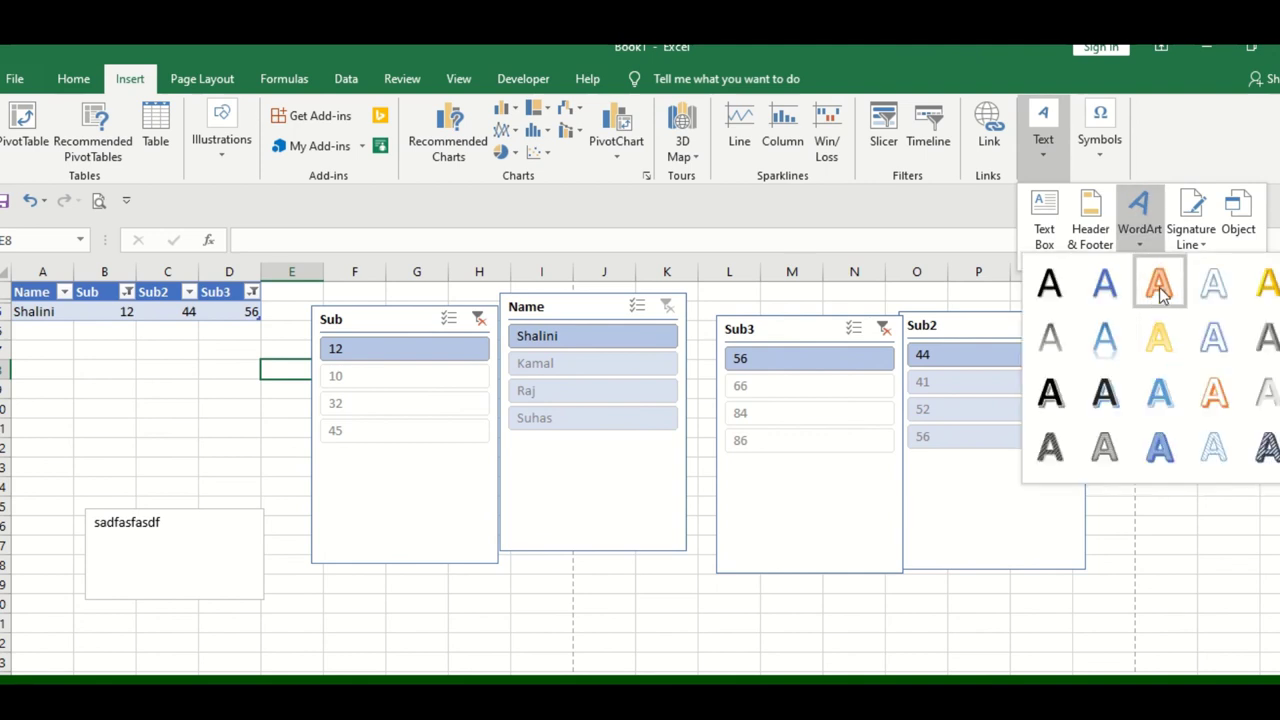
pyautogui.click(1158, 285)
pyautogui.write('S')
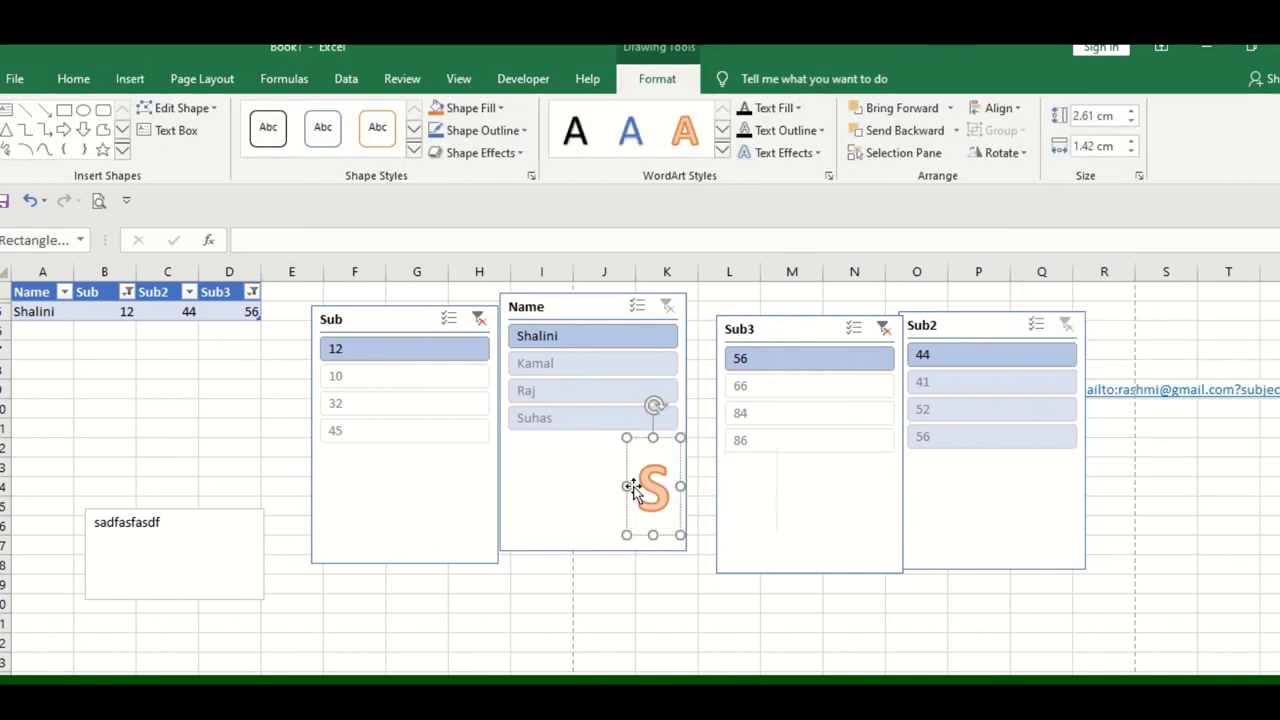
pyautogui.write('ubscribe me')
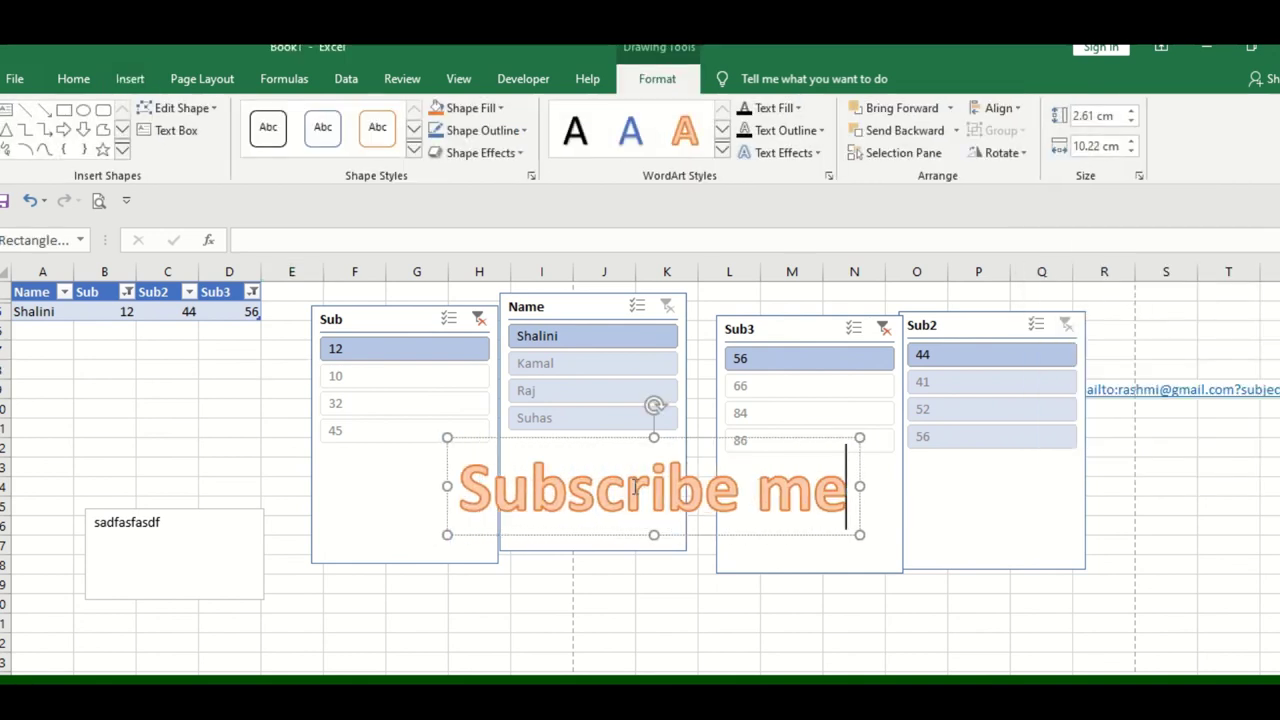
pyautogui.click(167, 486)
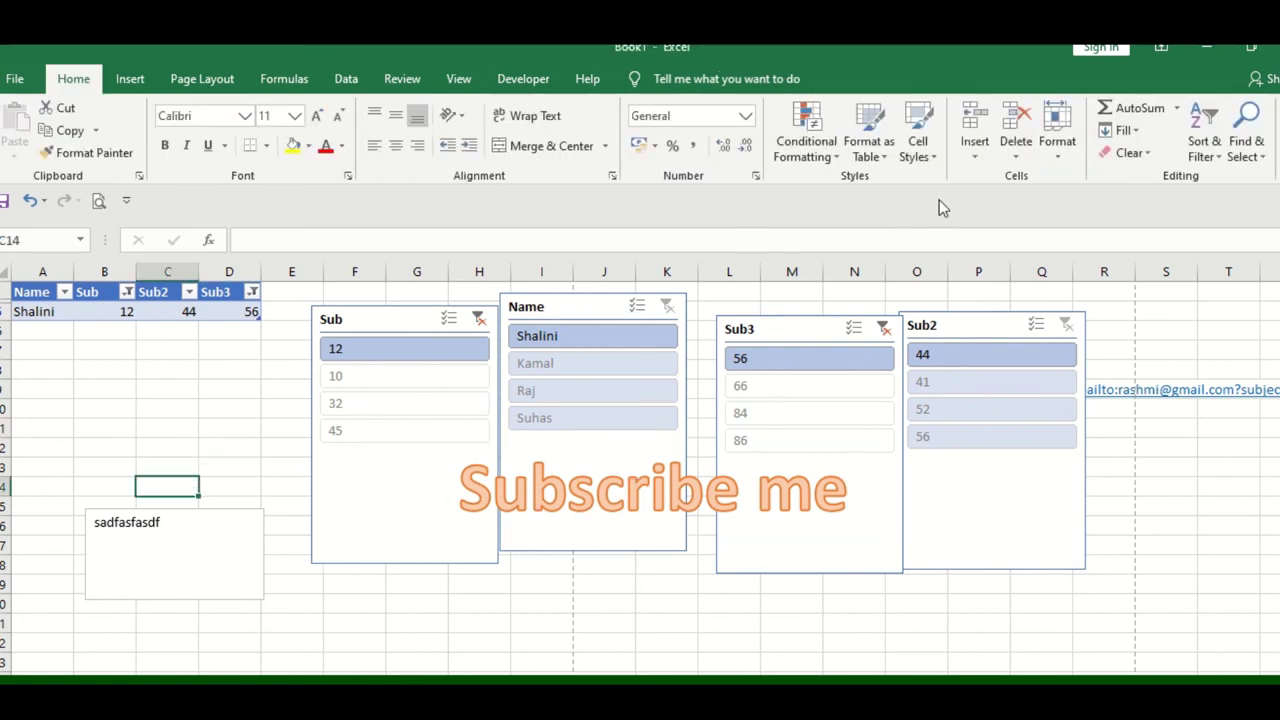
pyautogui.click(130, 78)
# Embed a Microsoft PowerPoint 97-2003 Presentation object in the sheet
pyautogui.click(1043, 130)
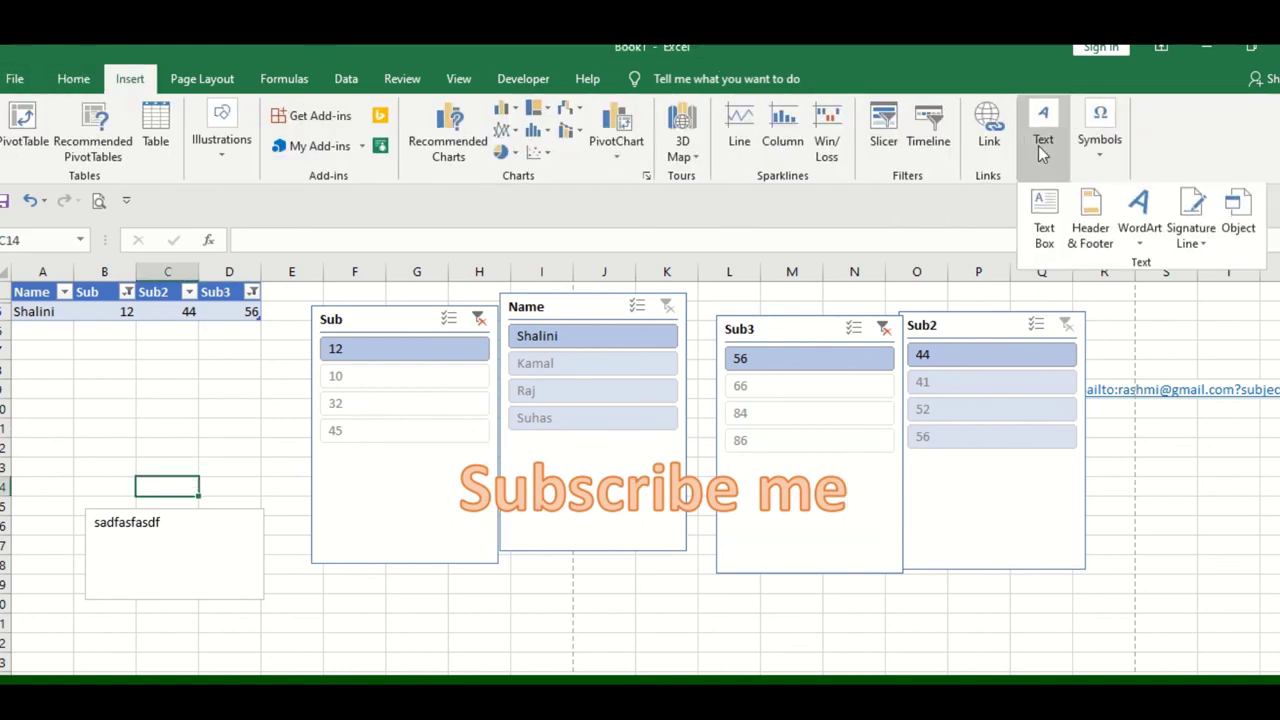
pyautogui.click(1185, 238)
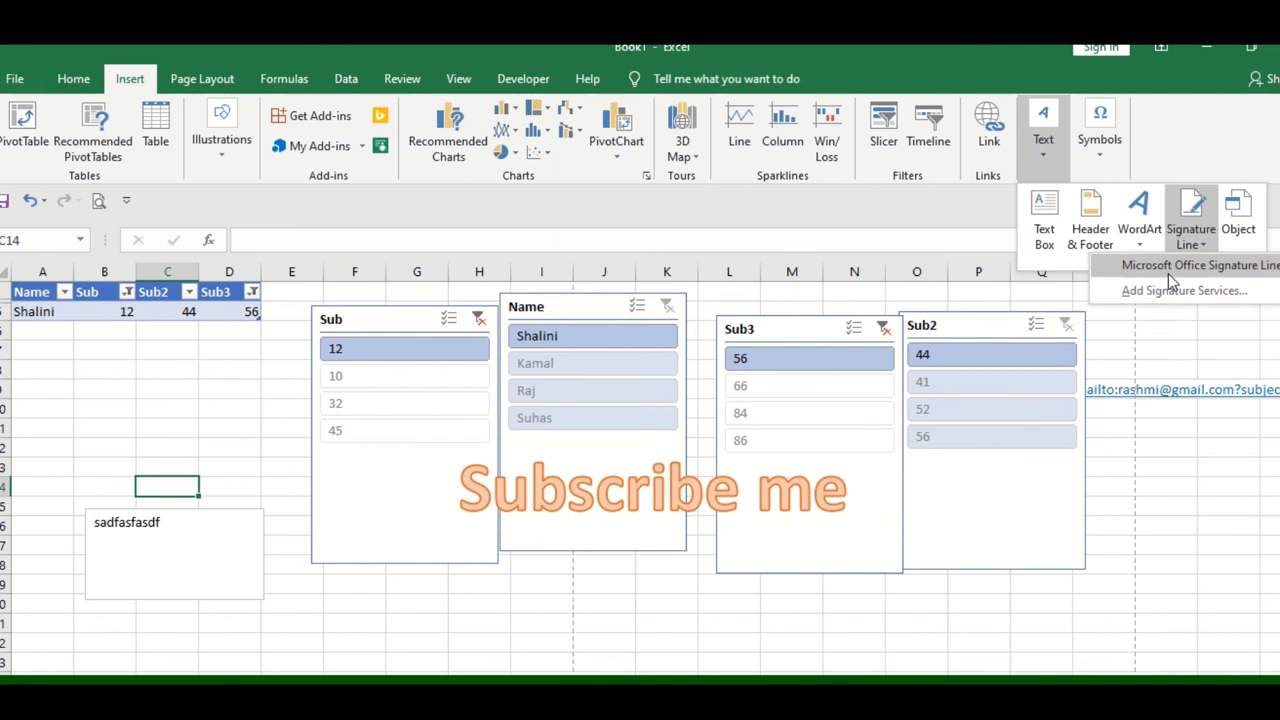
pyautogui.click(1226, 229)
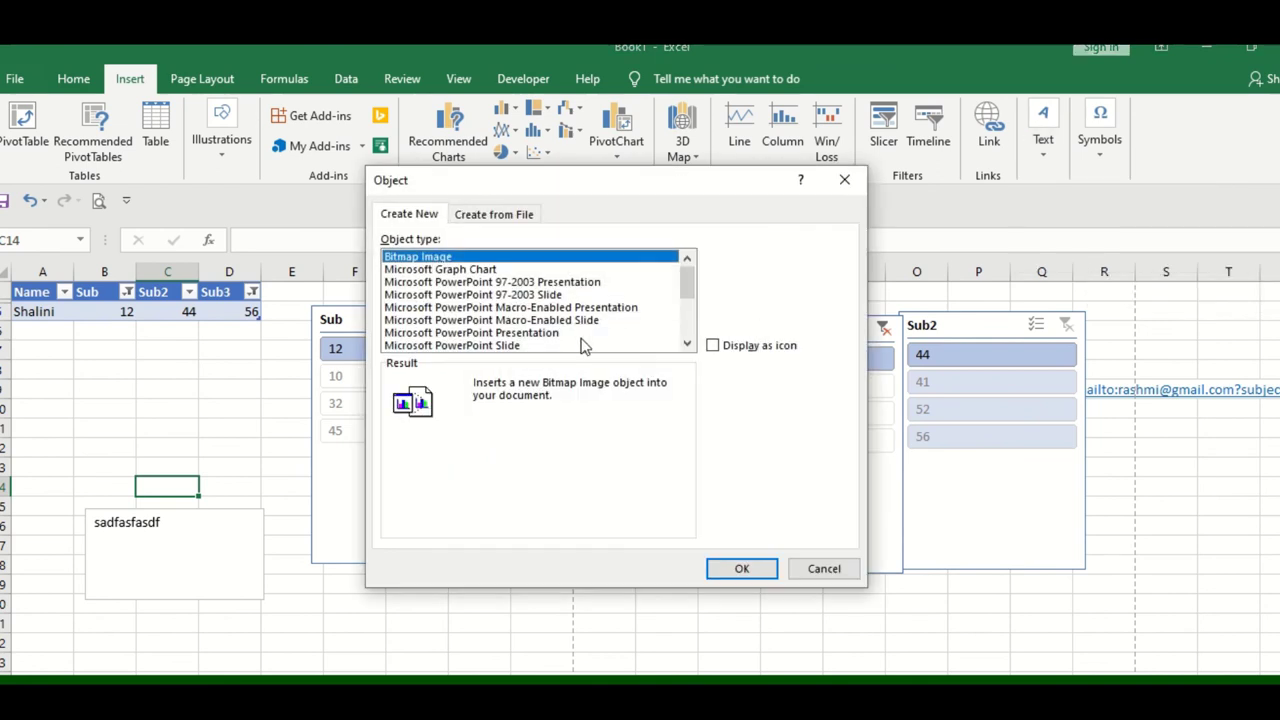
pyautogui.click(536, 283)
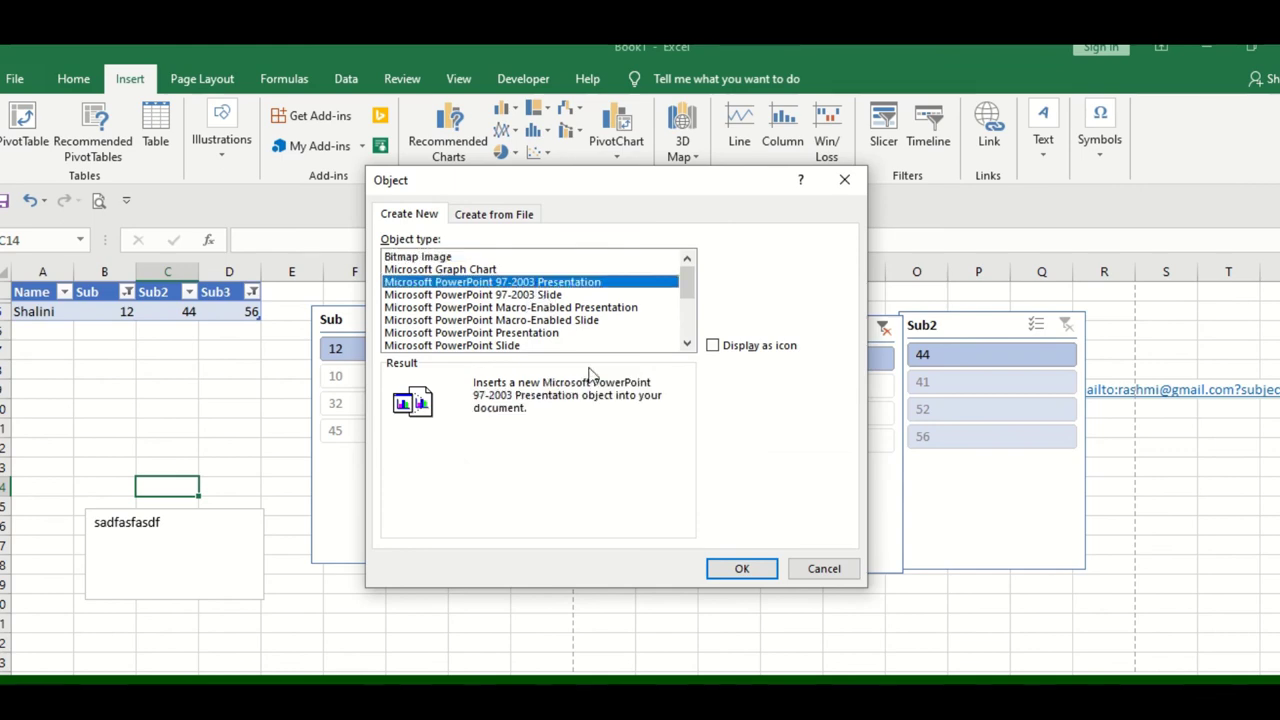
pyautogui.click(748, 570)
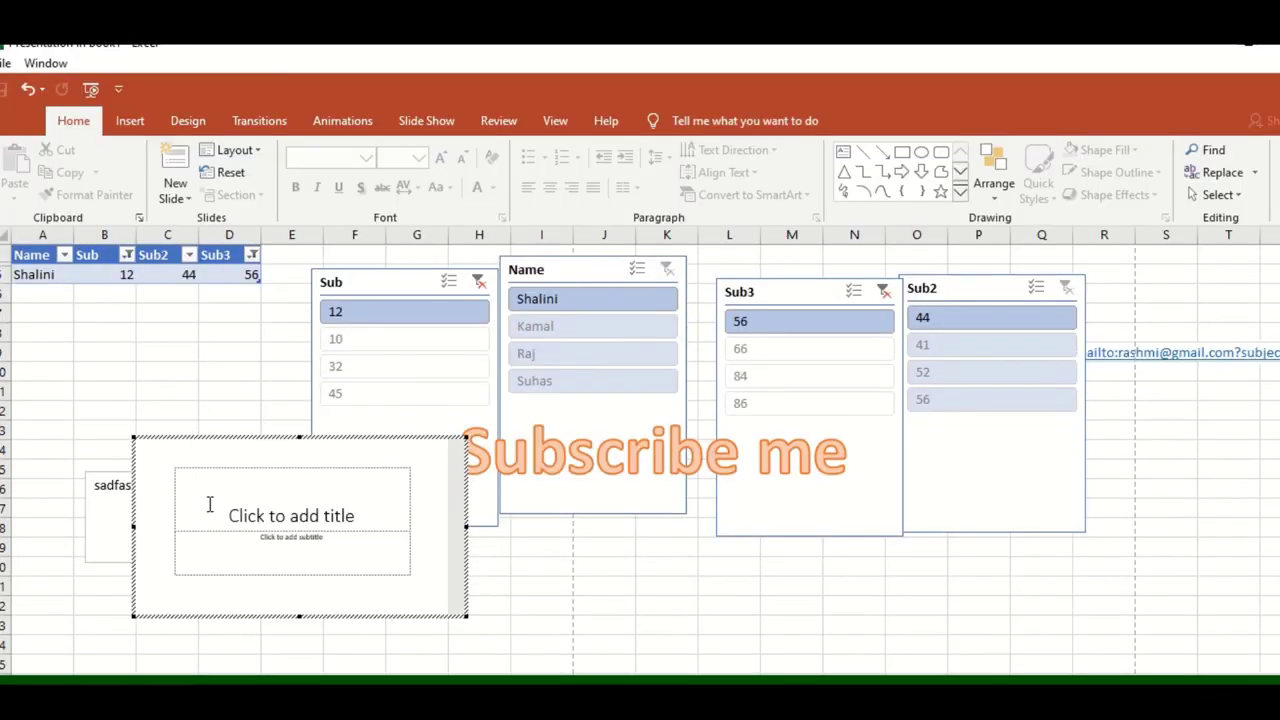
# Title the slide 'This is the power point magic' and move the object up-left
pyautogui.click(230, 515)
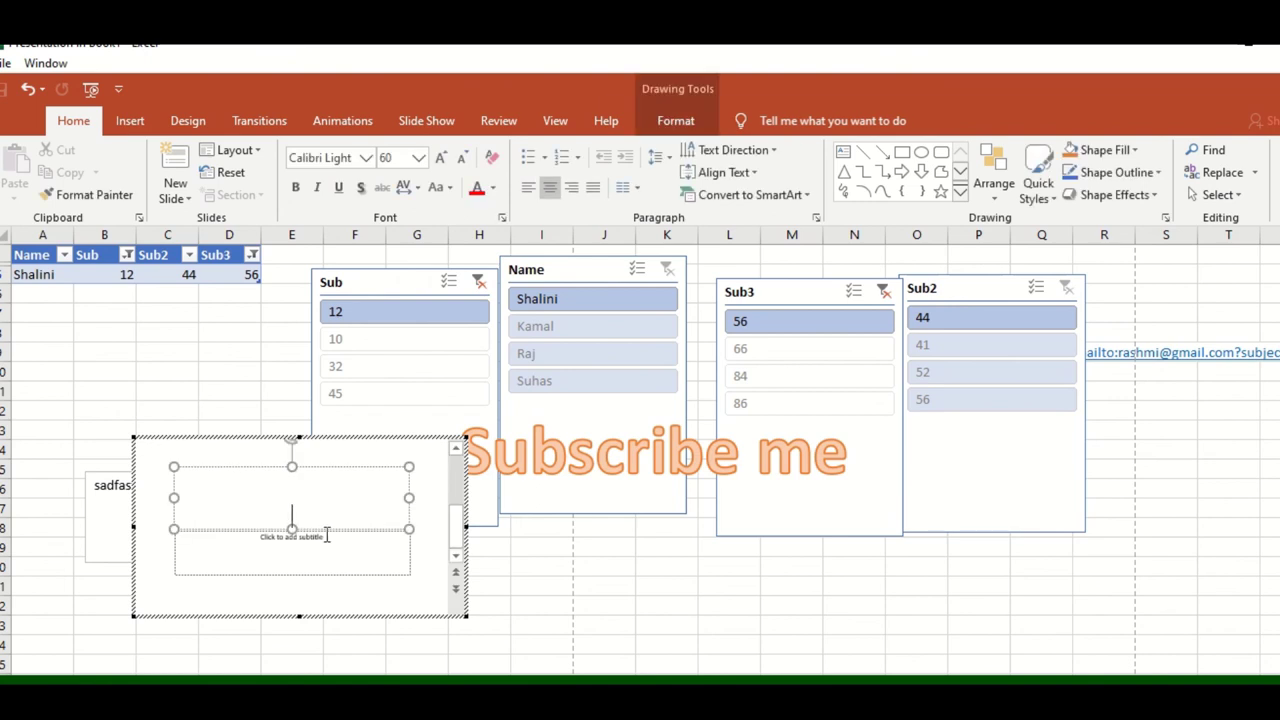
pyautogui.write('This is the')
pyautogui.write(' power point')
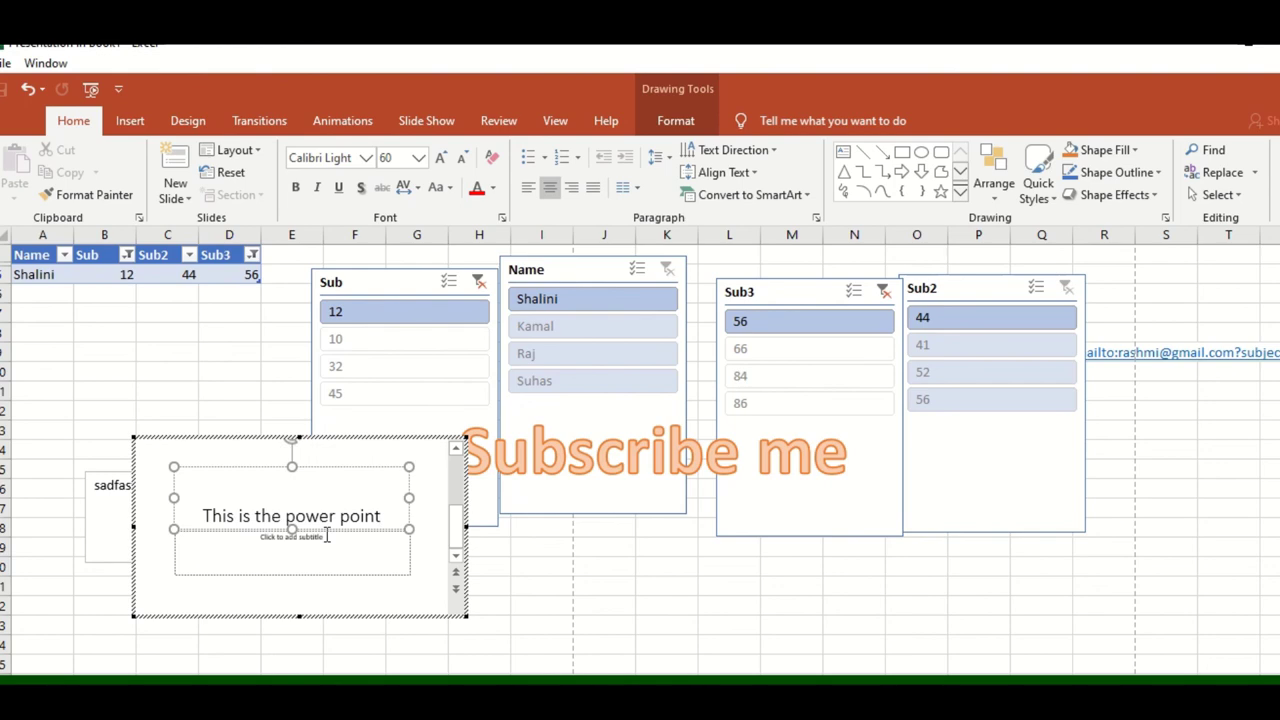
pyautogui.write(' magich')
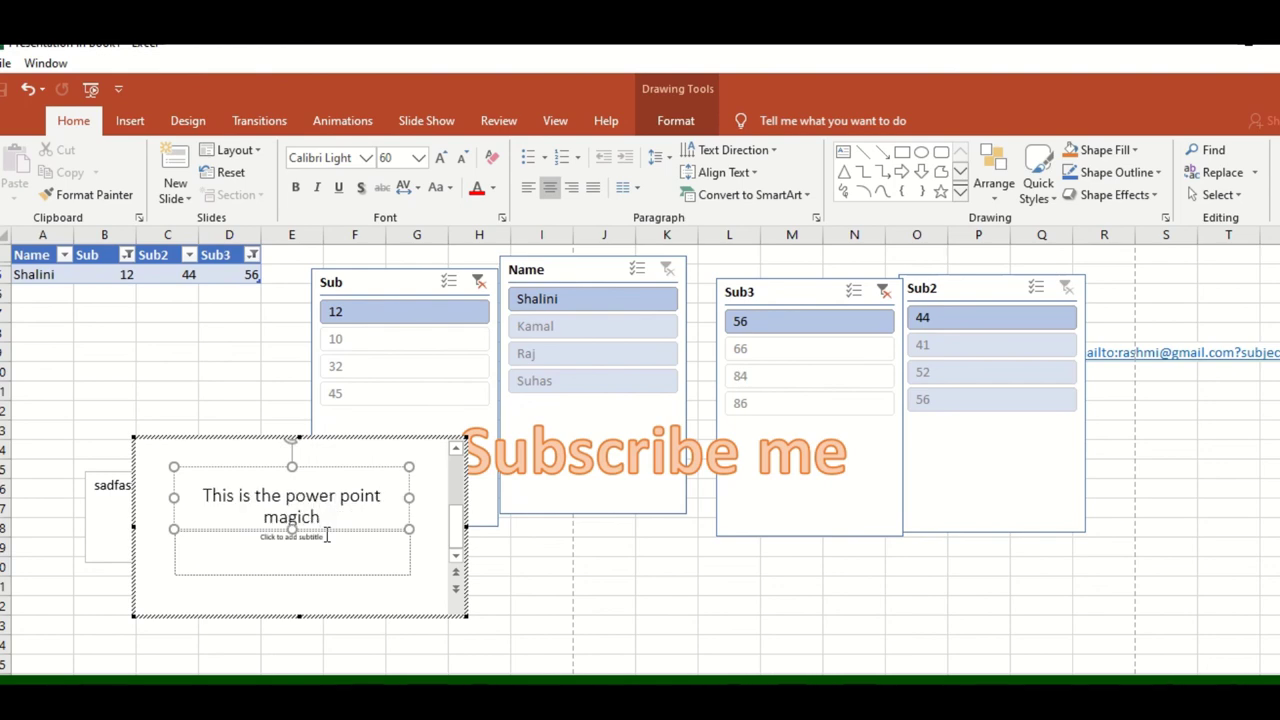
pyautogui.press('BackSpace')
pyautogui.click(616, 592)
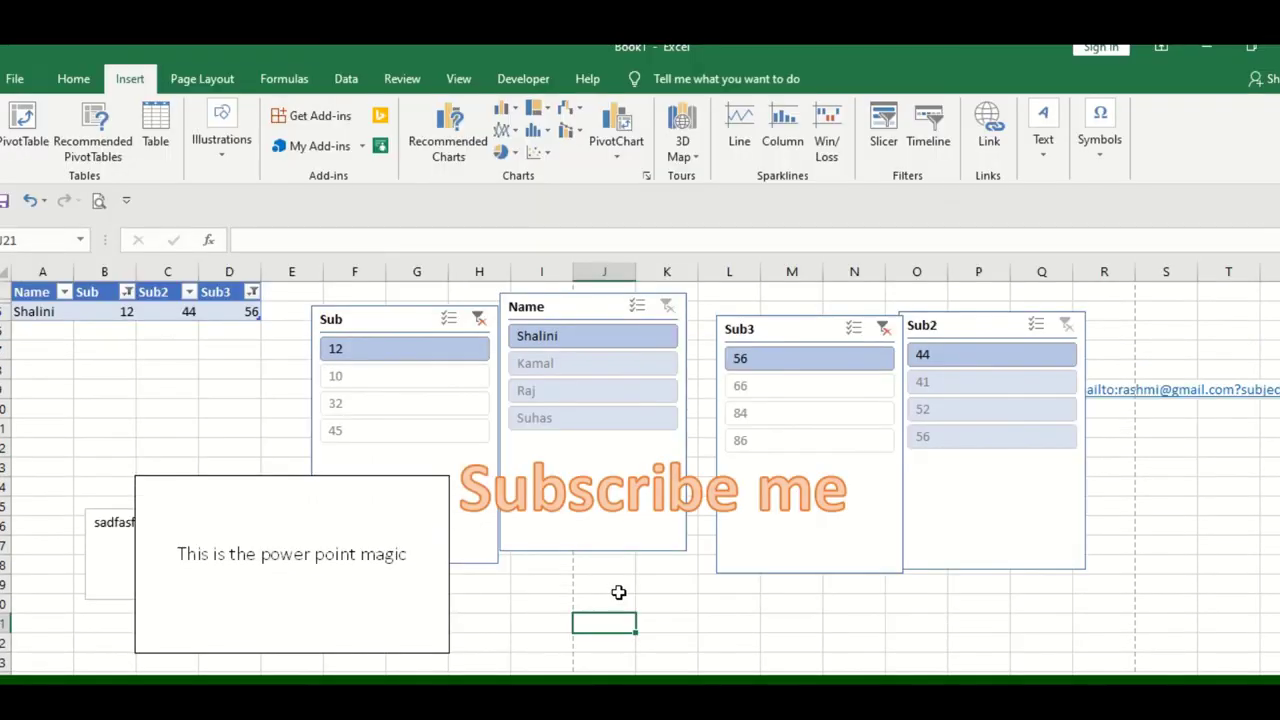
pyautogui.click(369, 584)
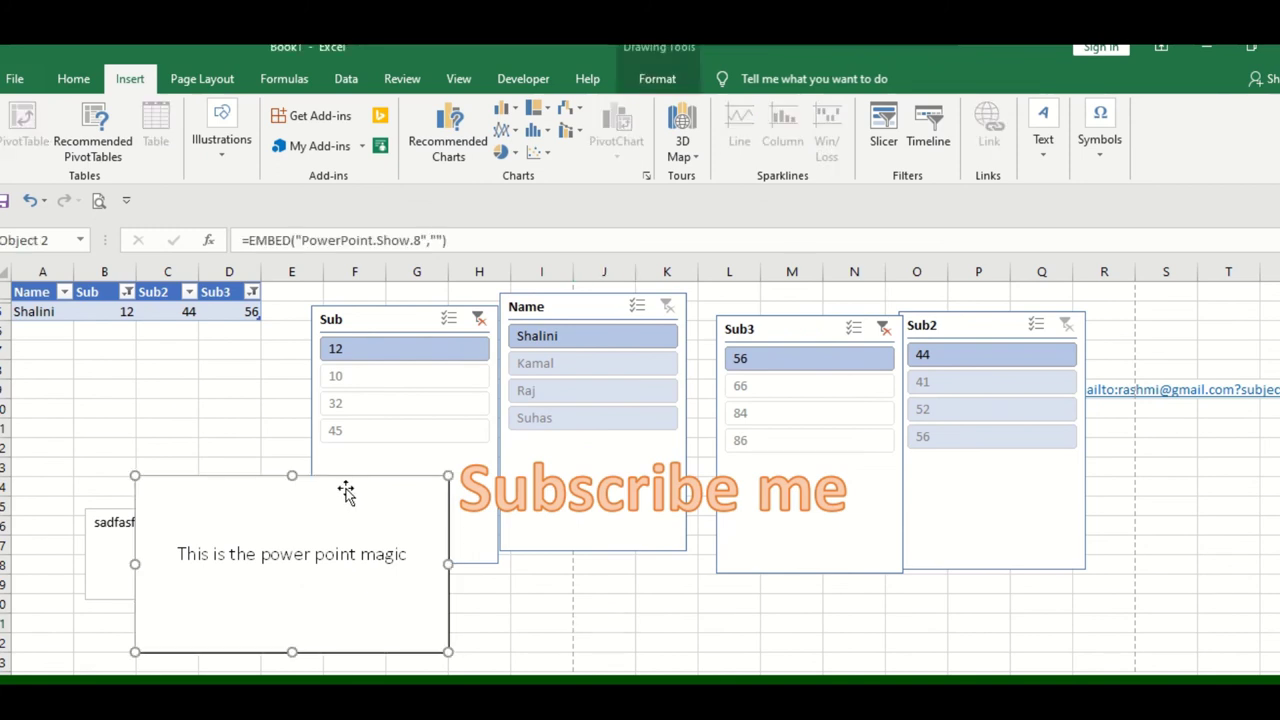
pyautogui.moveTo(346, 491); pyautogui.dragTo(251, 365)
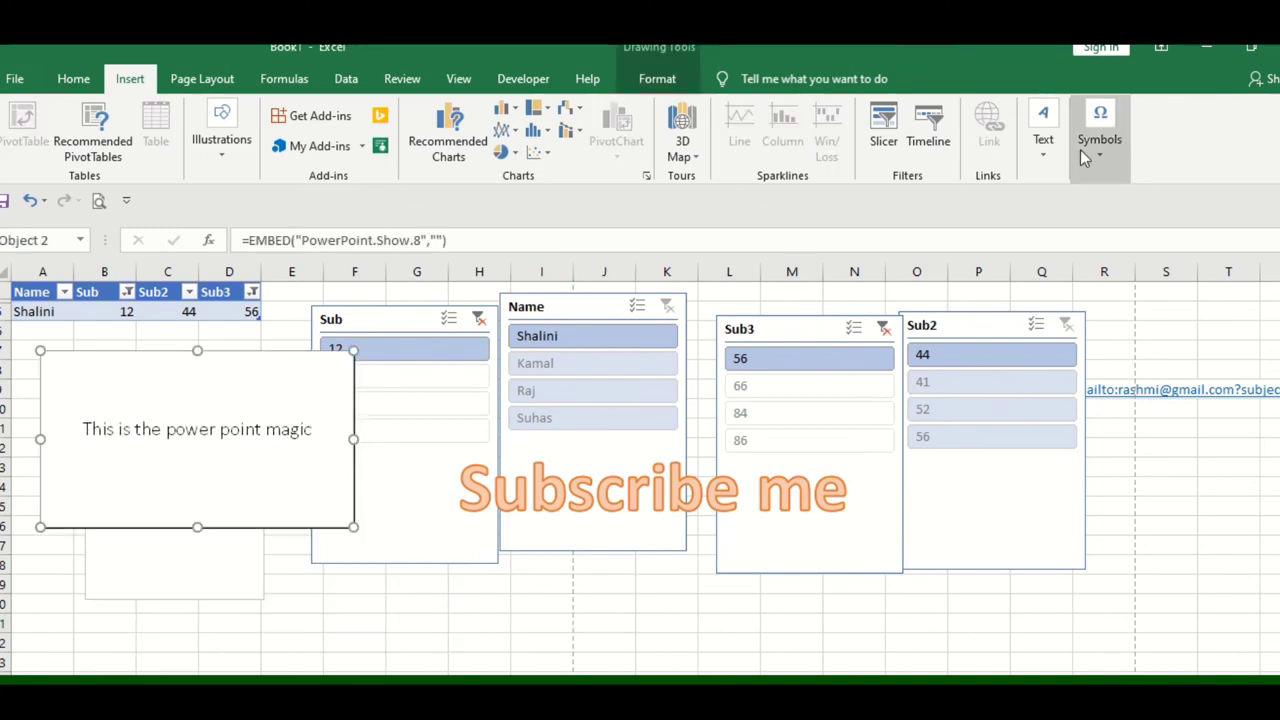
# Insert a new equation and add math symbols such as ∅, two degree signs and ∓
pyautogui.click(1043, 135)
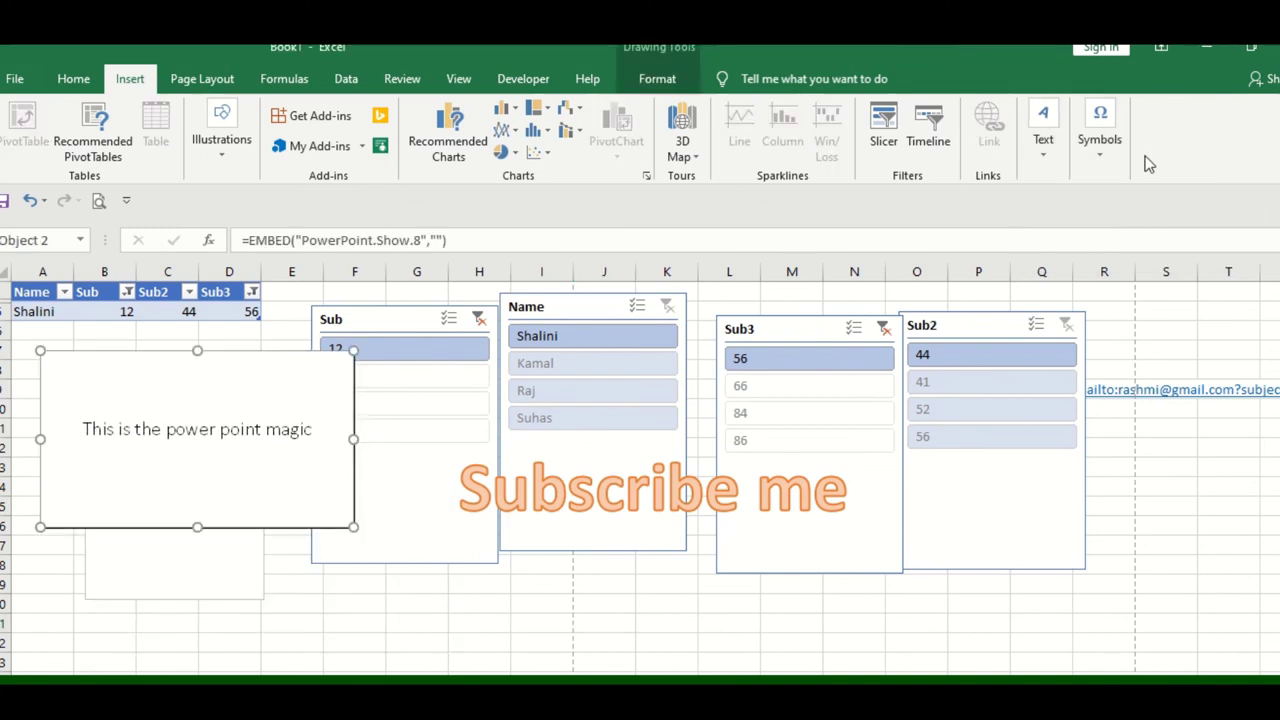
pyautogui.click(1111, 157)
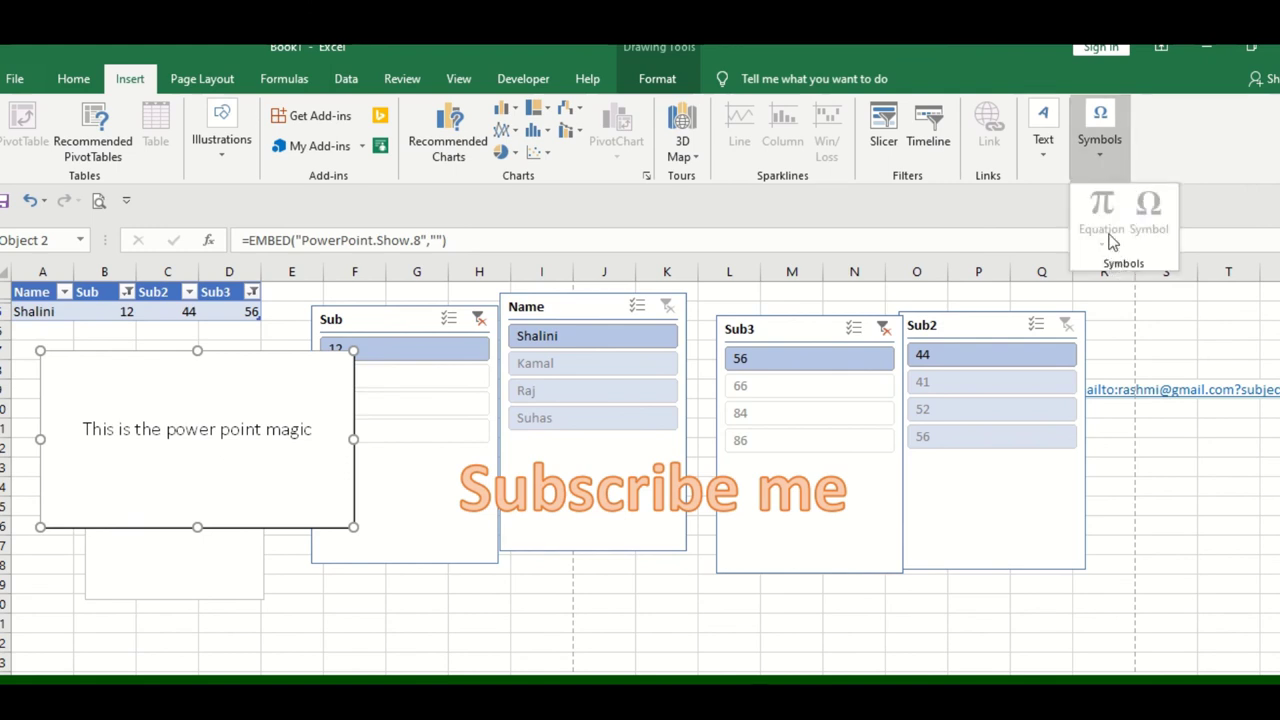
pyautogui.click(1108, 470)
pyautogui.click(1128, 450)
pyautogui.click(1097, 158)
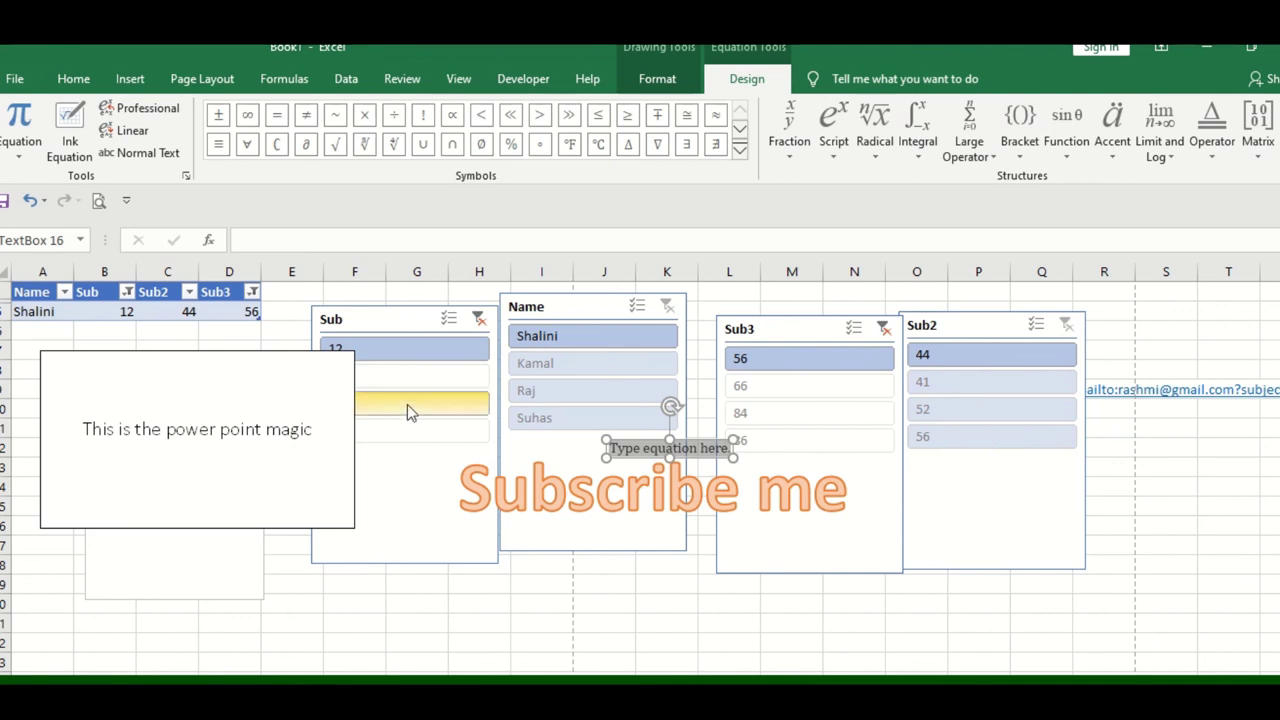
pyautogui.click(481, 143)
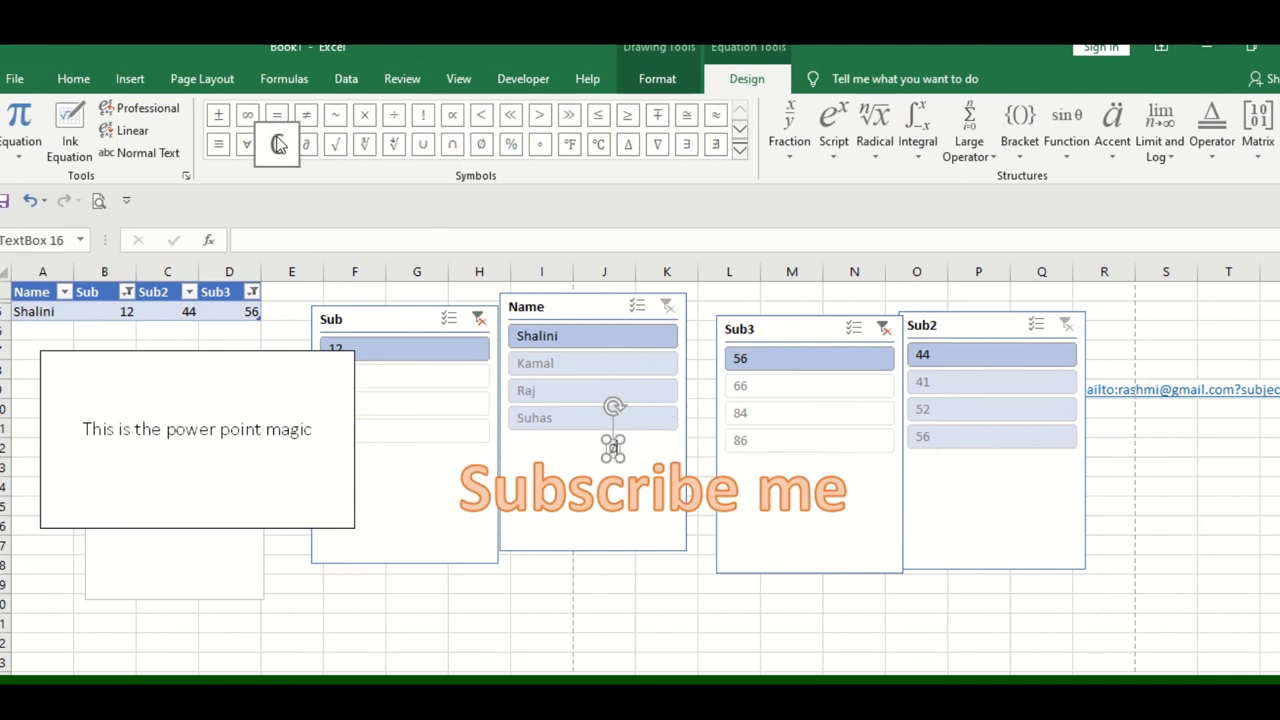
pyautogui.click(422, 114)
pyautogui.click(628, 144)
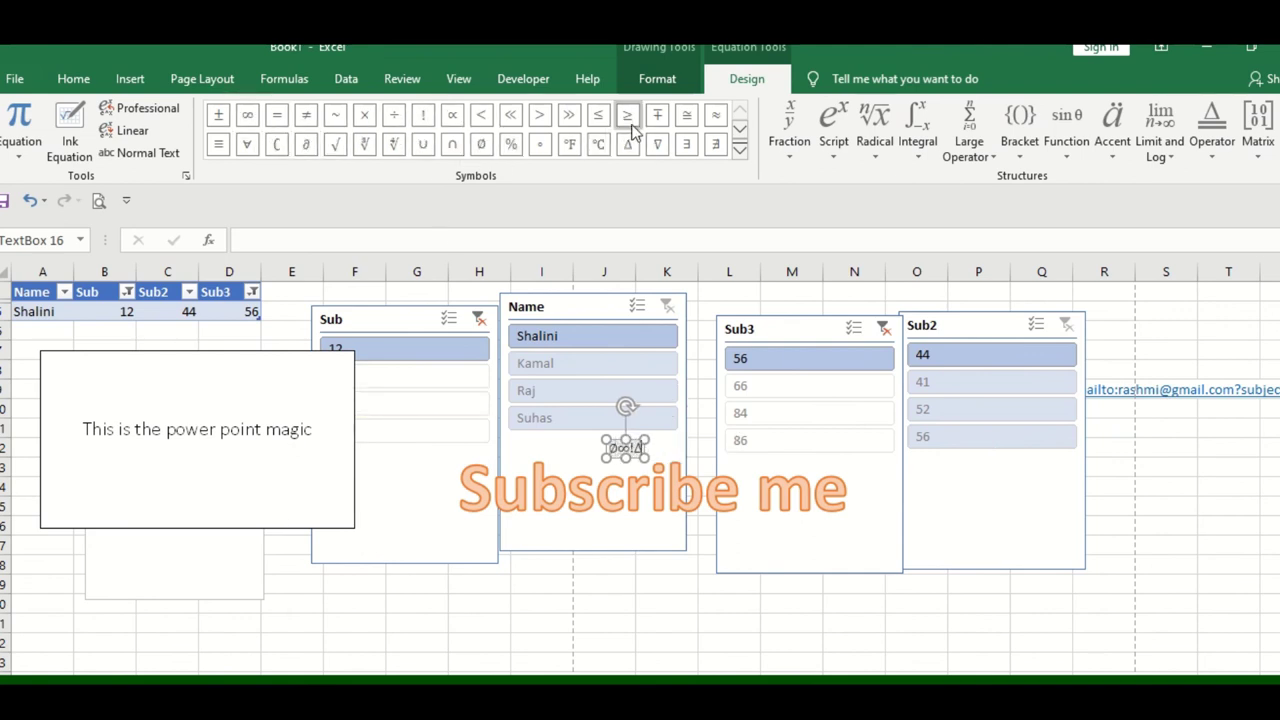
pyautogui.click(627, 114)
pyautogui.click(657, 144)
pyautogui.doubleClick(540, 144)
pyautogui.click(657, 114)
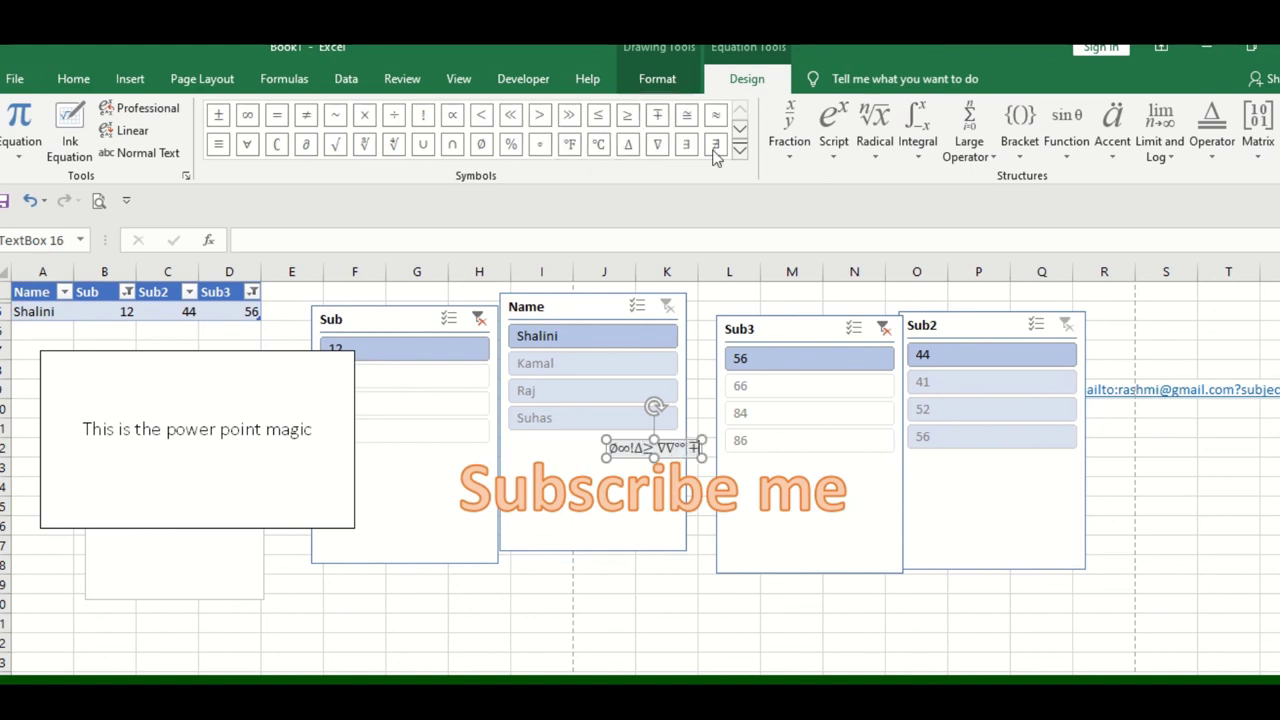
# Append script, square-root and integral templates to the equation, then select cell F19
pyautogui.click(831, 125)
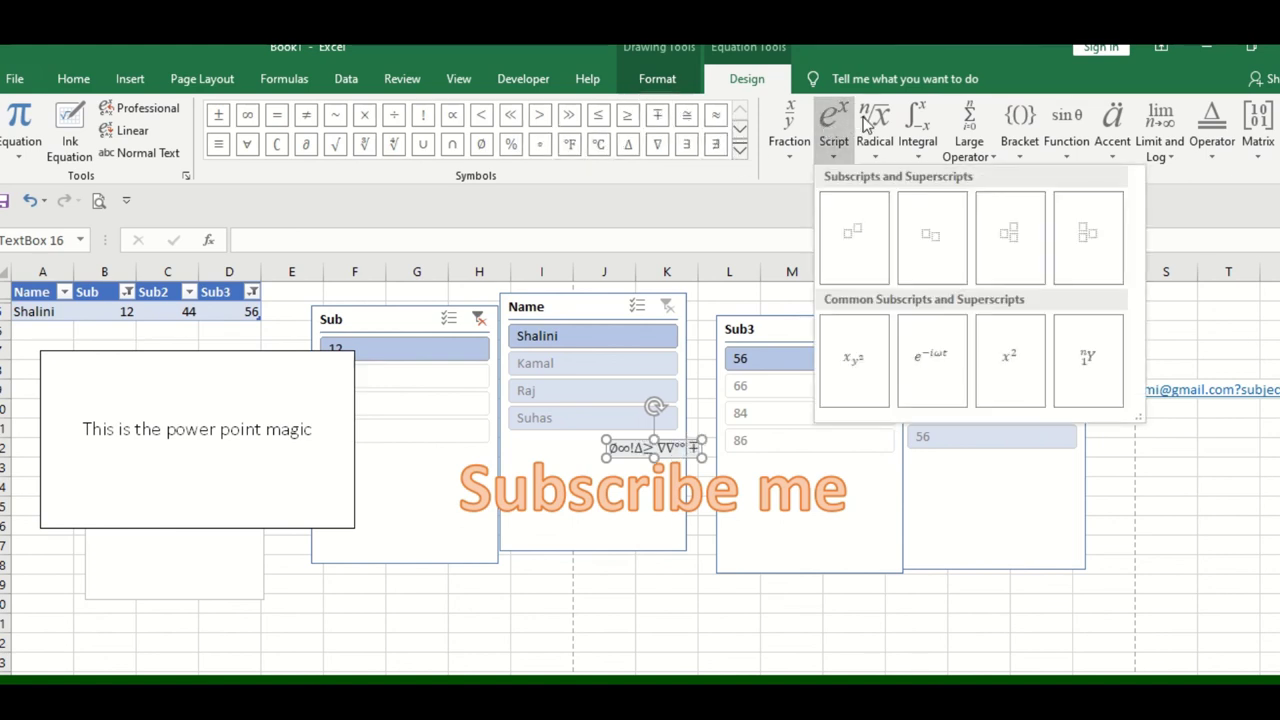
pyautogui.click(857, 233)
pyautogui.click(873, 122)
pyautogui.click(895, 237)
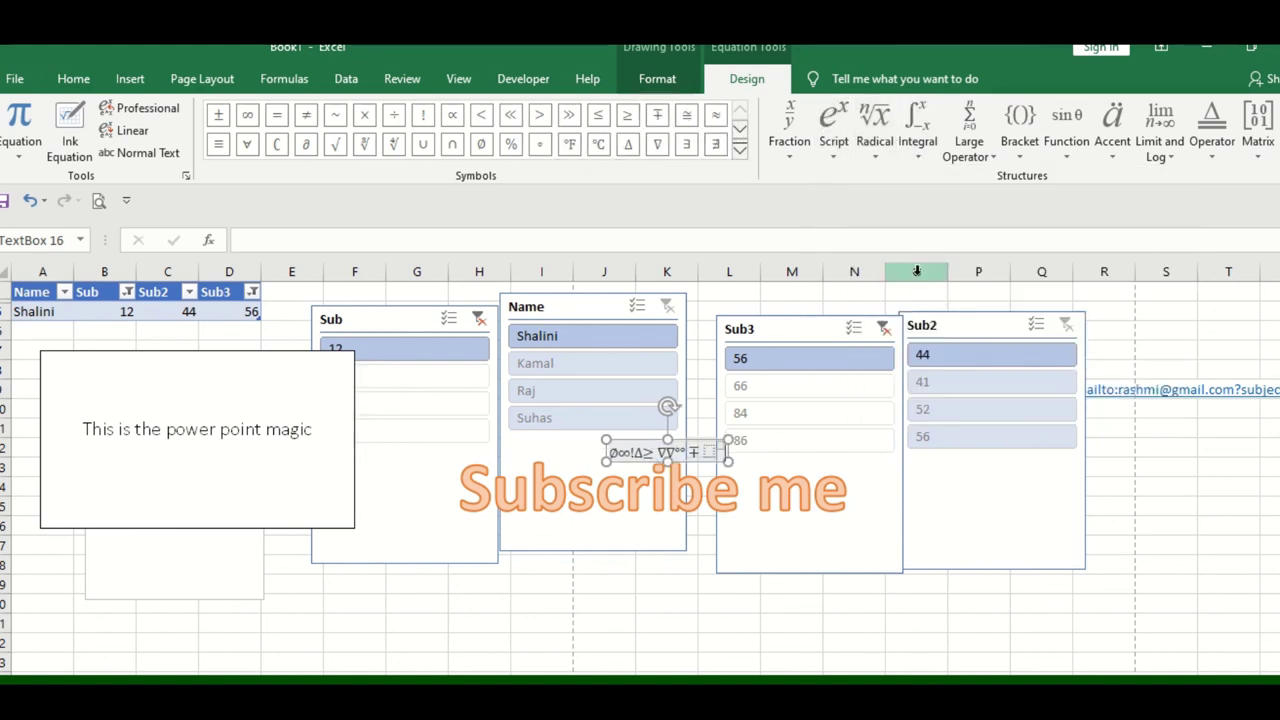
pyautogui.click(915, 130)
pyautogui.click(972, 248)
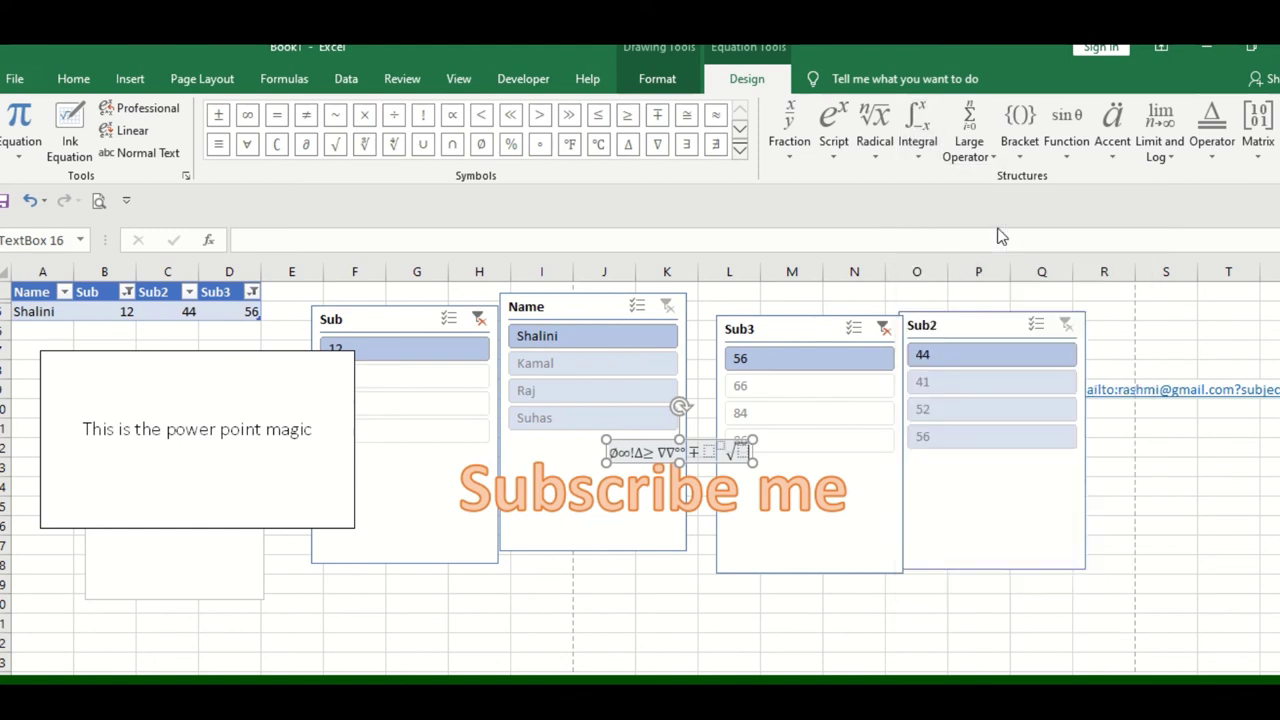
pyautogui.click(1143, 465)
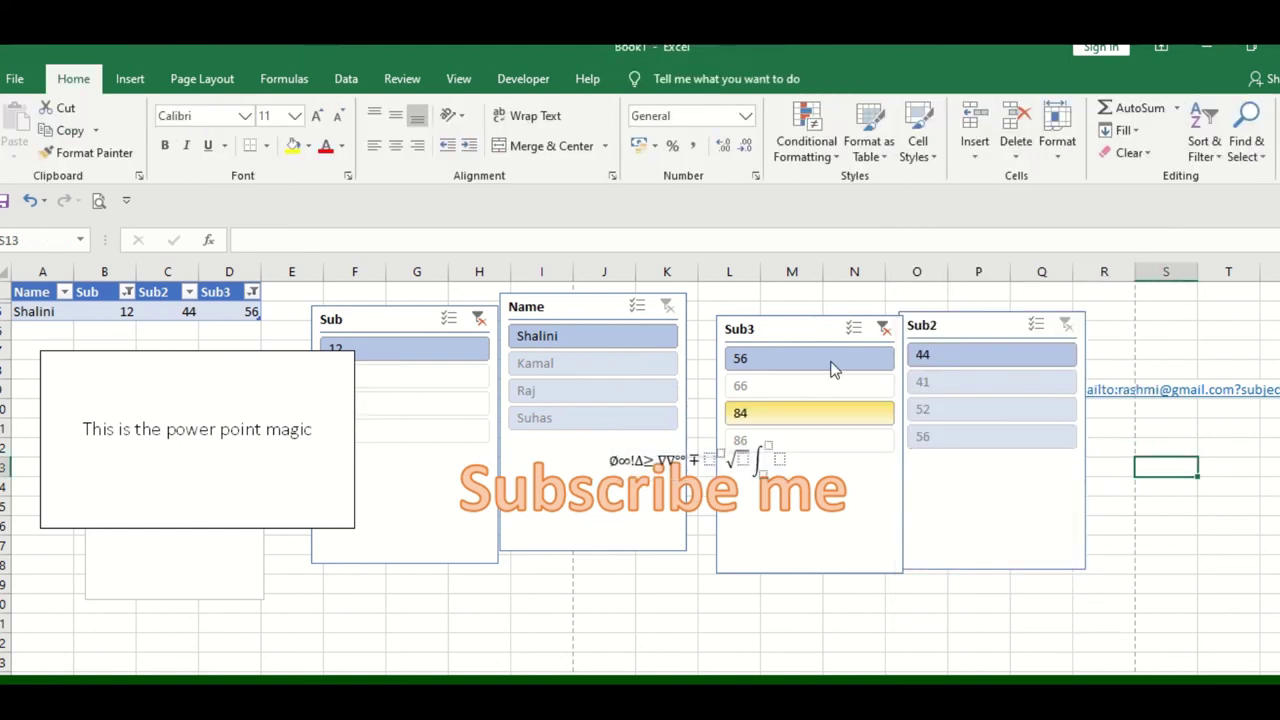
pyautogui.click(127, 84)
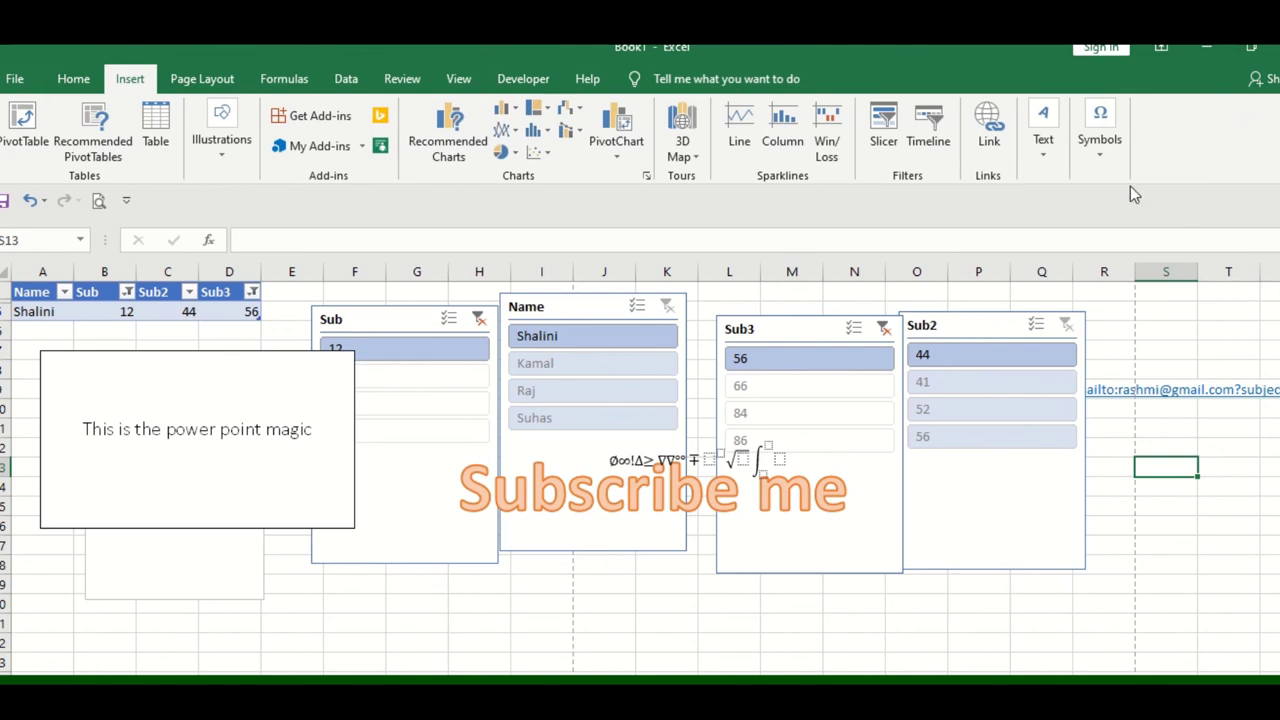
pyautogui.click(347, 588)
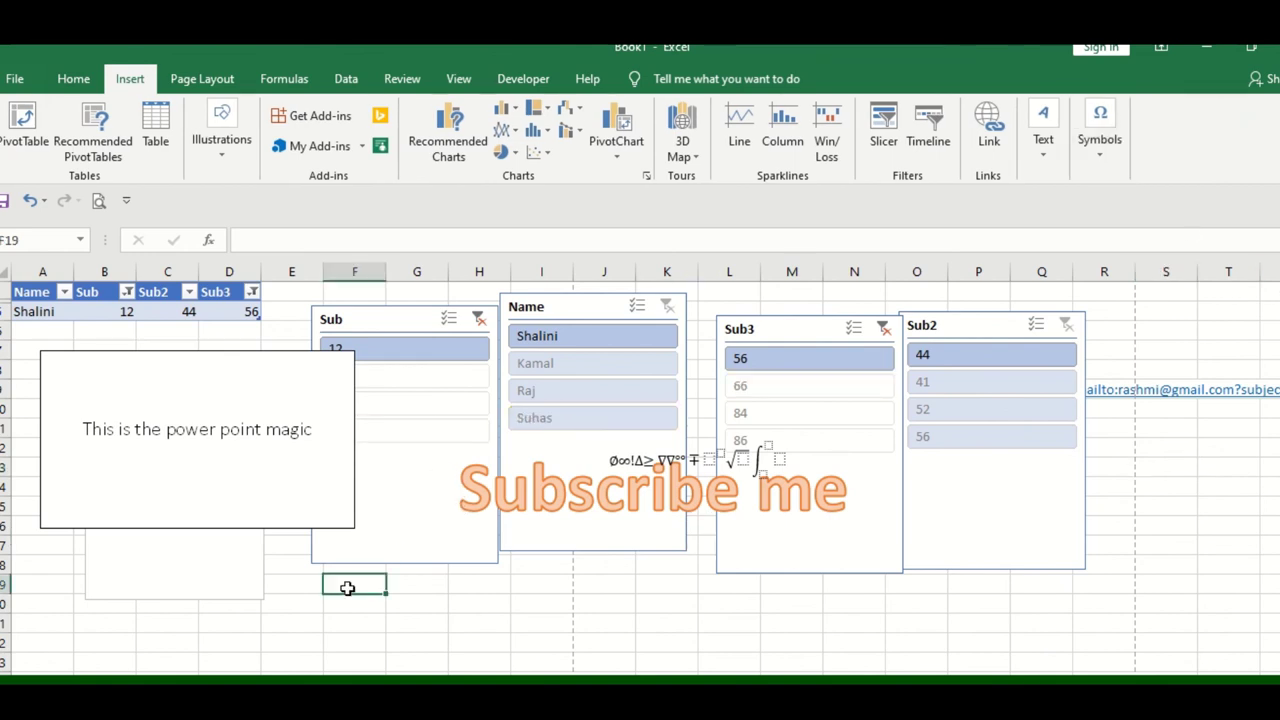